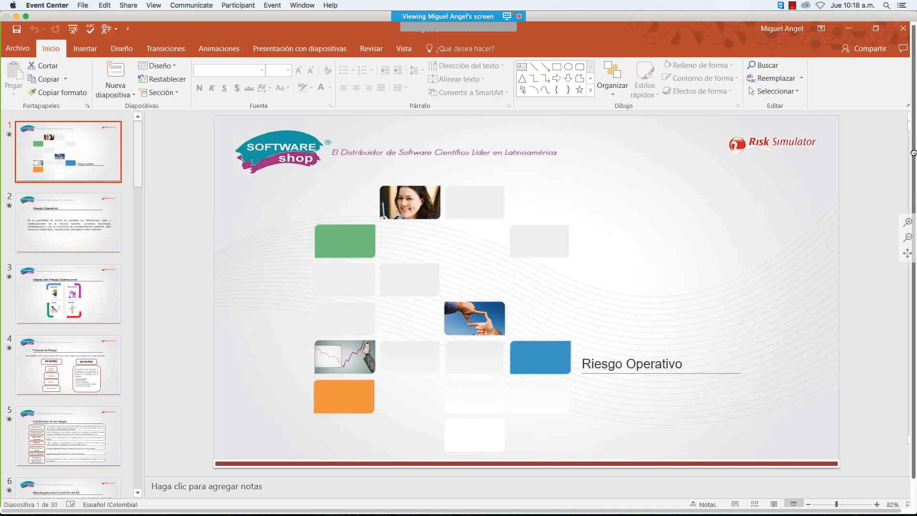
Step: Switch to the Ejercicios workbook in Excel and start a new Credit, Market, Operational, Liquidity Risk model in the Project Economics Analysis Tool
{"action": "left_click", "coordinate": [867, 27]}
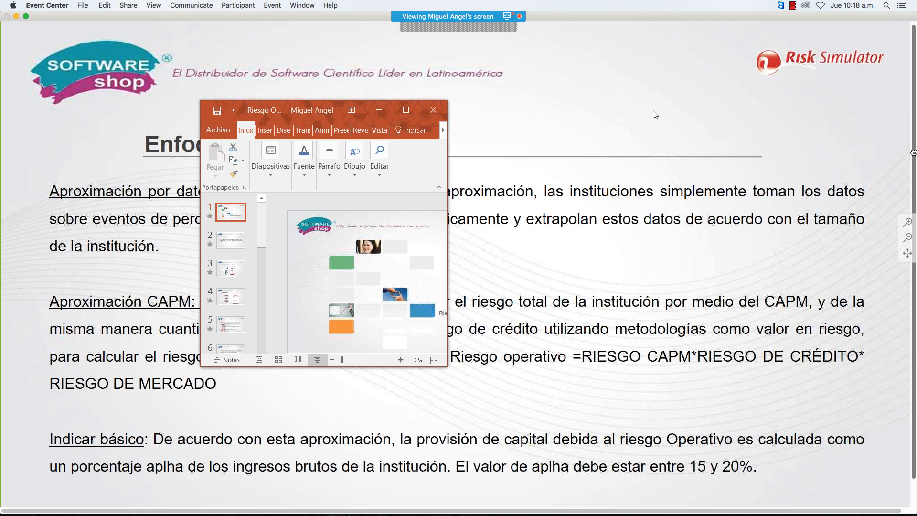
{"action": "left_click", "coordinate": [406, 111]}
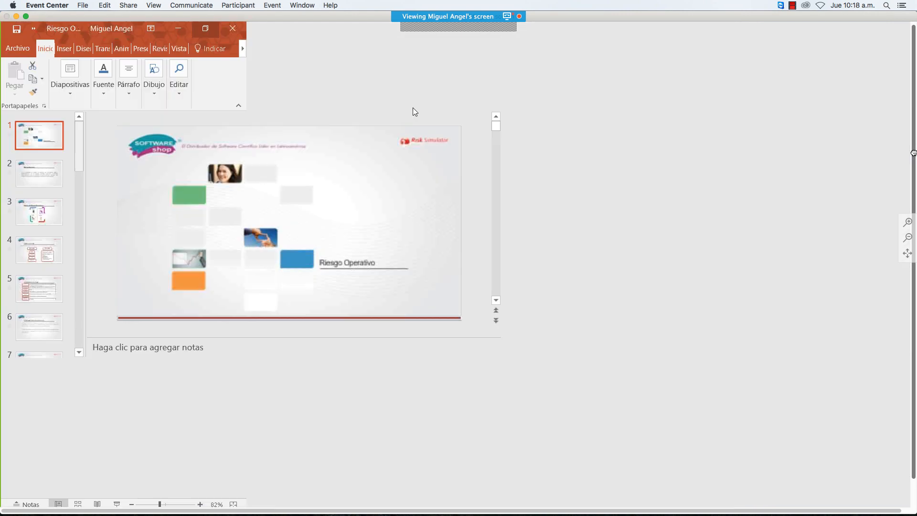
{"action": "key", "text": "alt+Tab"}
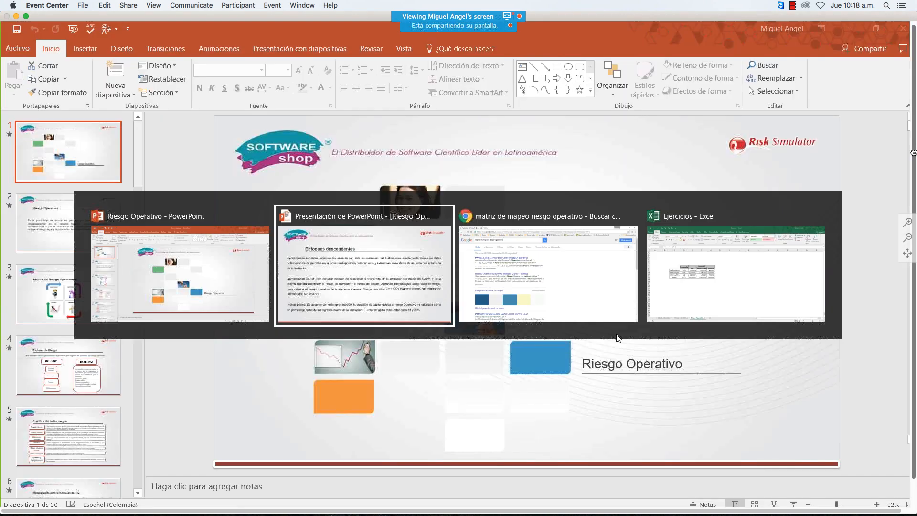
{"action": "key", "text": "alt+Tab"}
{"action": "key", "text": "alt+Tab"}
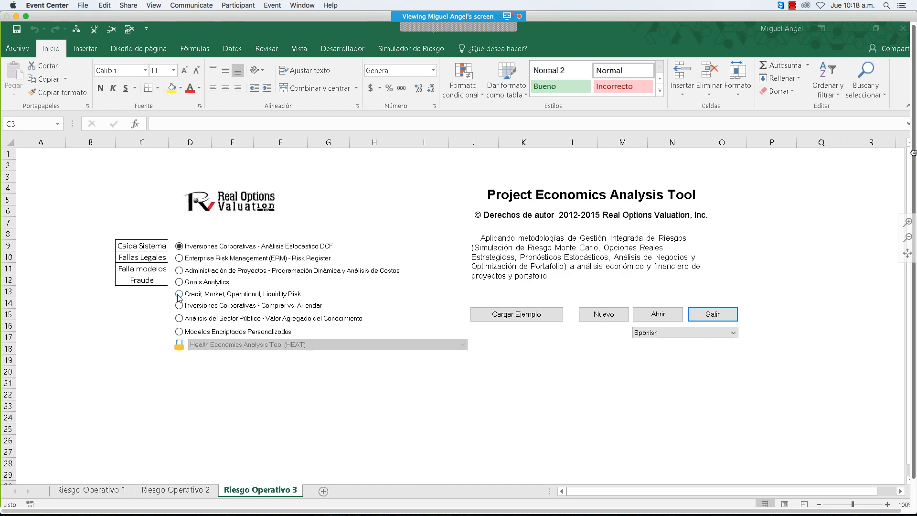
{"action": "left_click", "coordinate": [179, 294]}
{"action": "left_click", "coordinate": [586, 316]}
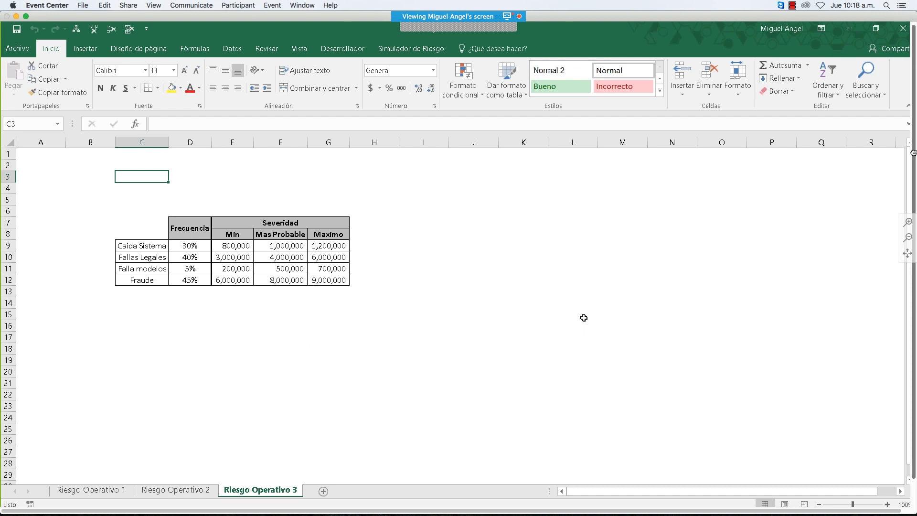
Step: Show the Riesgo Operativo 2 sheet of the workbook
{"action": "left_click", "coordinate": [176, 490]}
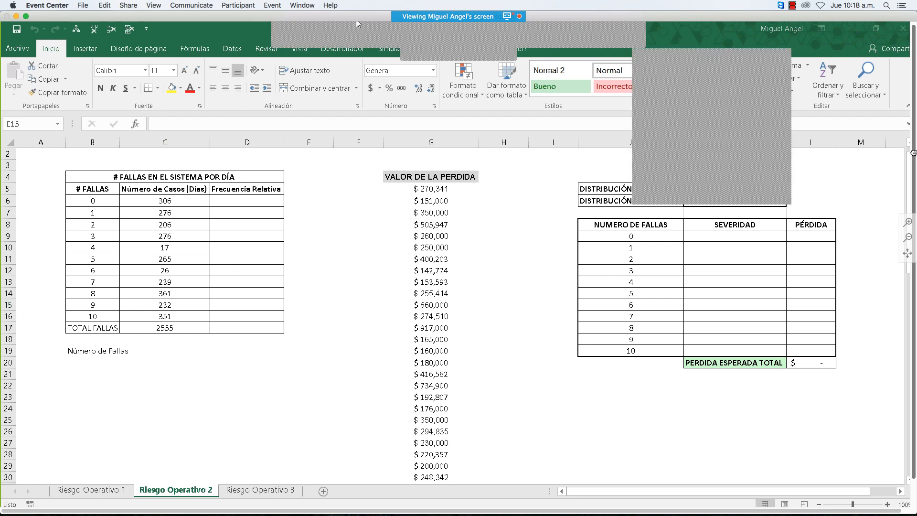
{"action": "left_click", "coordinate": [548, 42]}
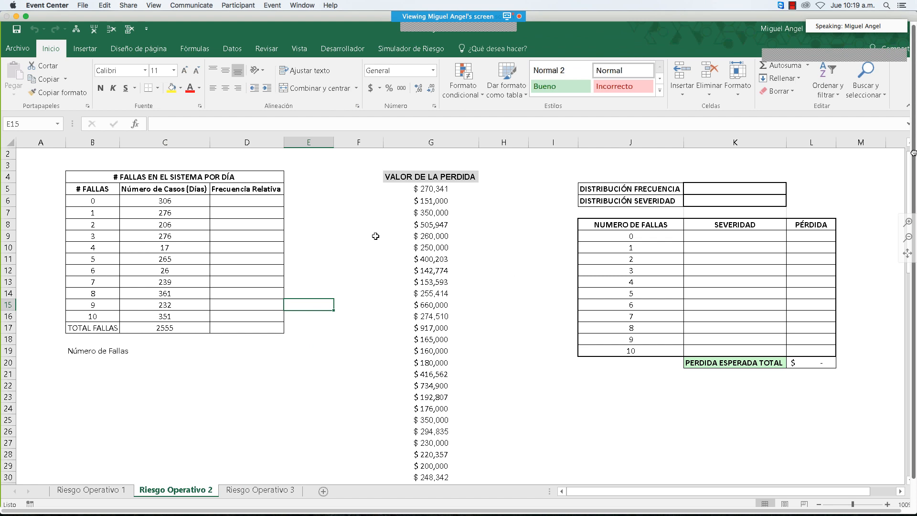
{"action": "left_click", "coordinate": [283, 363]}
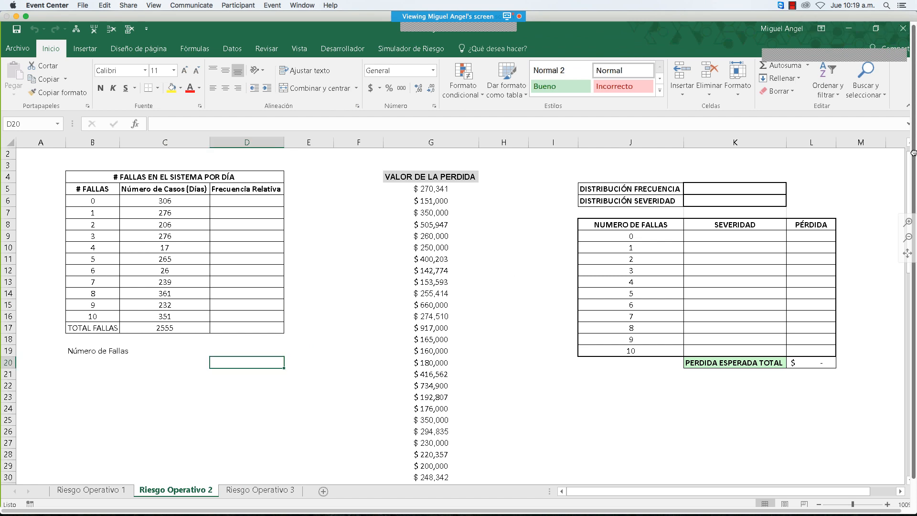
{"action": "left_click", "coordinate": [263, 383]}
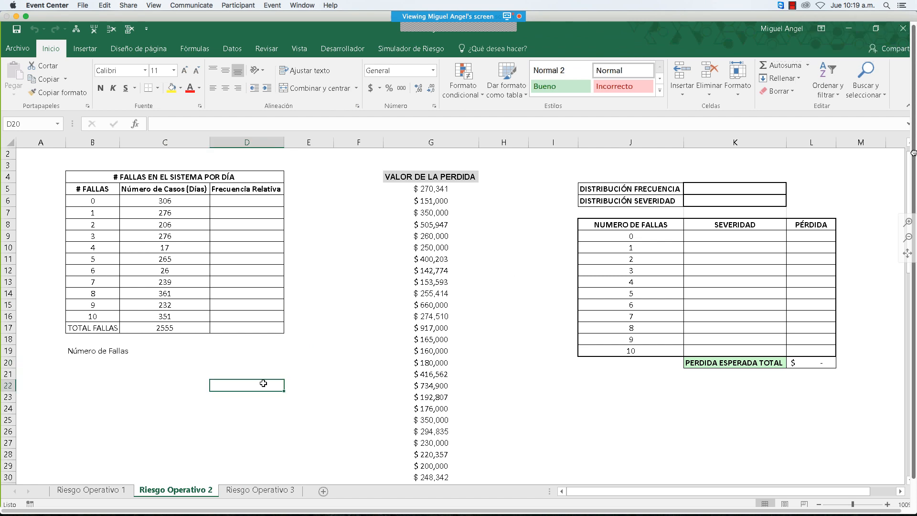
{"action": "left_click", "coordinate": [172, 388]}
{"action": "left_click", "coordinate": [252, 385]}
{"action": "left_click", "coordinate": [225, 398]}
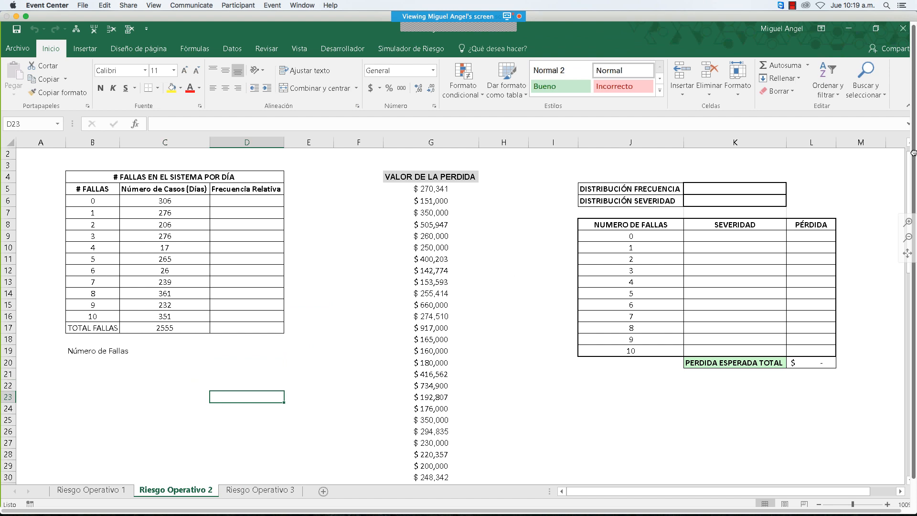
Step: Go to the Riesgo Operativo module and examine the yearly income entry cells of the BIA, TSA and ASA methods
{"action": "left_click", "coordinate": [452, 84]}
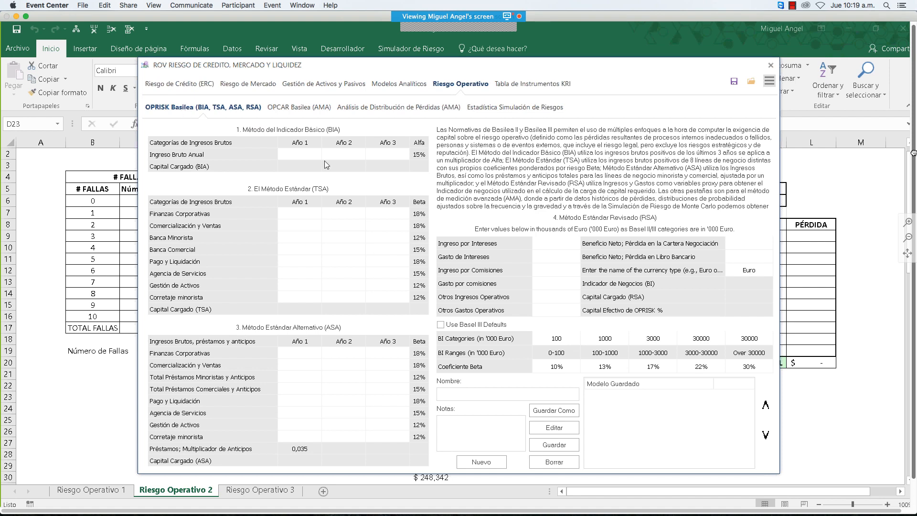
{"action": "left_click", "coordinate": [341, 153]}
{"action": "left_click_drag", "start_coordinate": [300, 213], "coordinate": [388, 286]}
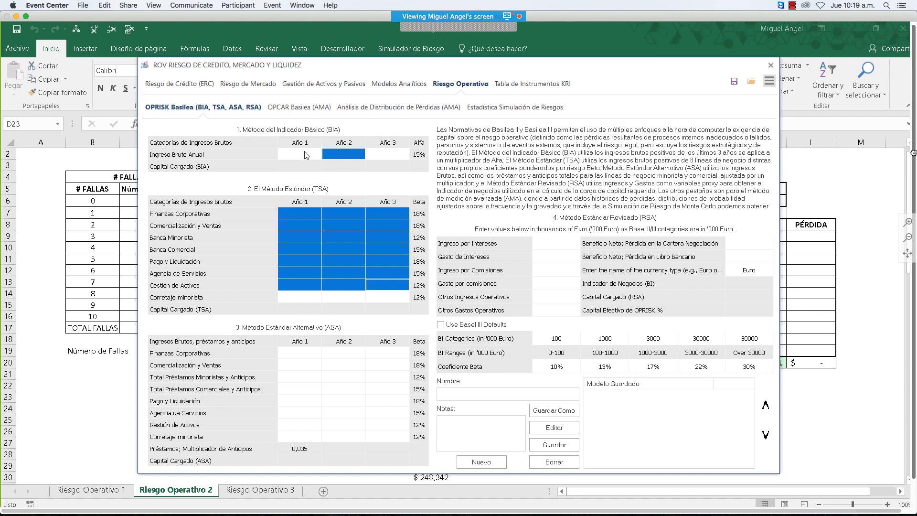
{"action": "left_click_drag", "start_coordinate": [305, 155], "coordinate": [389, 159]}
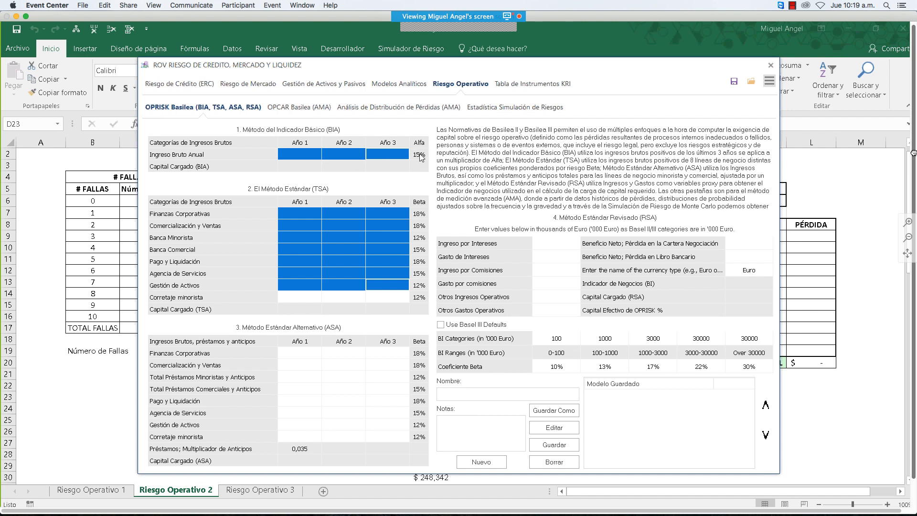
{"action": "left_click", "coordinate": [332, 250]}
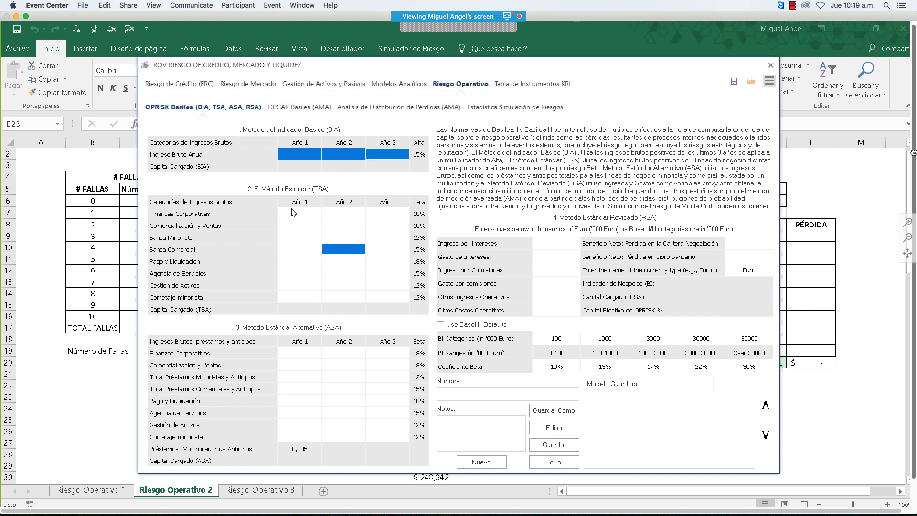
{"action": "left_click_drag", "start_coordinate": [294, 212], "coordinate": [380, 239]}
{"action": "left_click", "coordinate": [303, 237]}
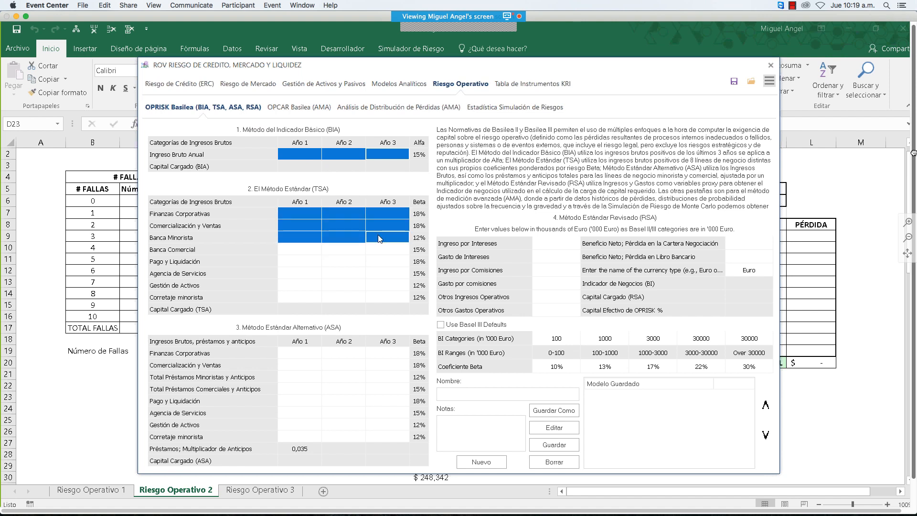
{"action": "left_click", "coordinate": [199, 216]}
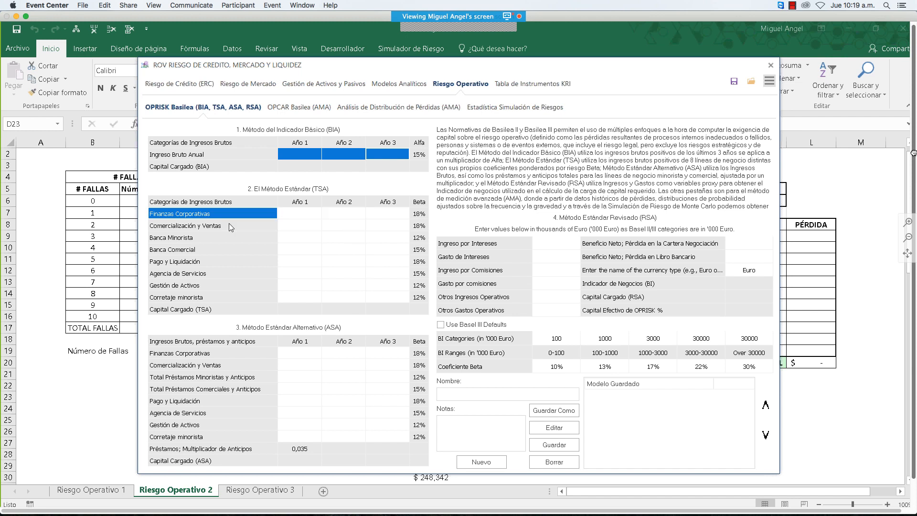
{"action": "left_click", "coordinate": [231, 238]}
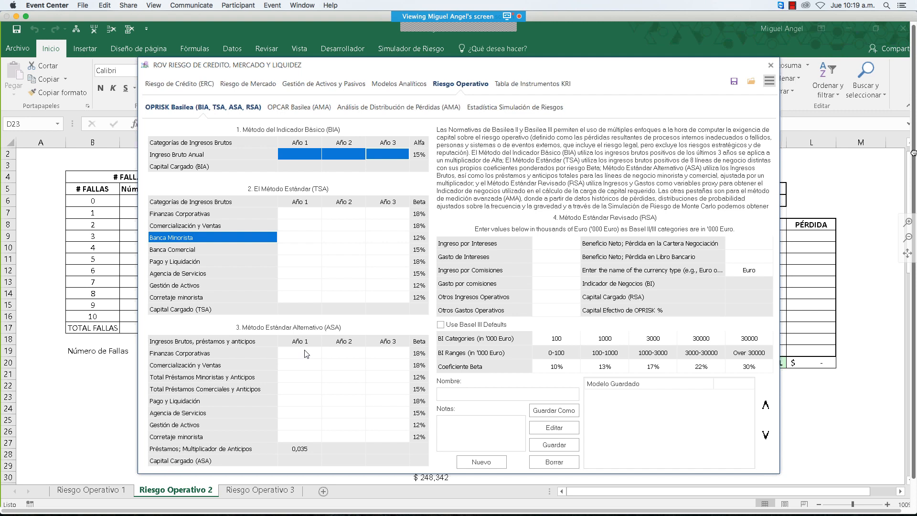
{"action": "left_click_drag", "start_coordinate": [304, 353], "coordinate": [391, 405]}
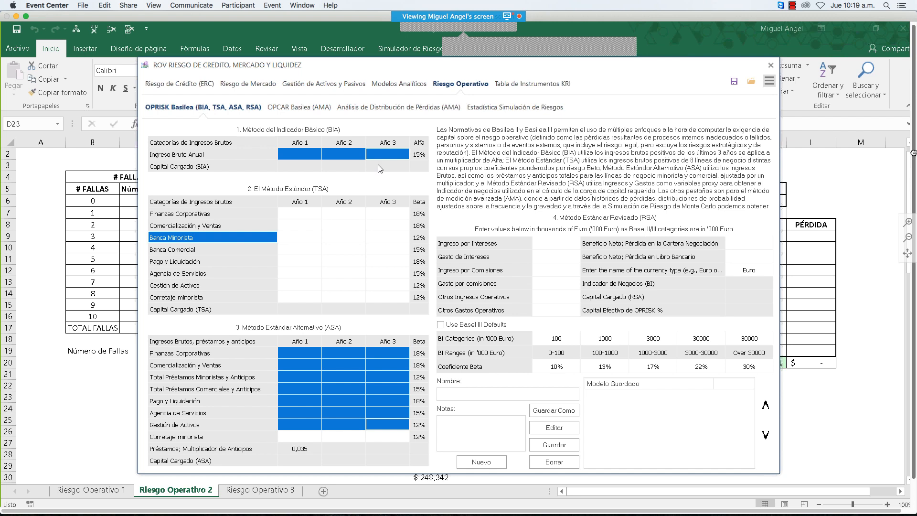
Step: Load the tool's example data and highlight the three yearly gross income values of the basic indicator method
{"action": "left_click", "coordinate": [769, 81]}
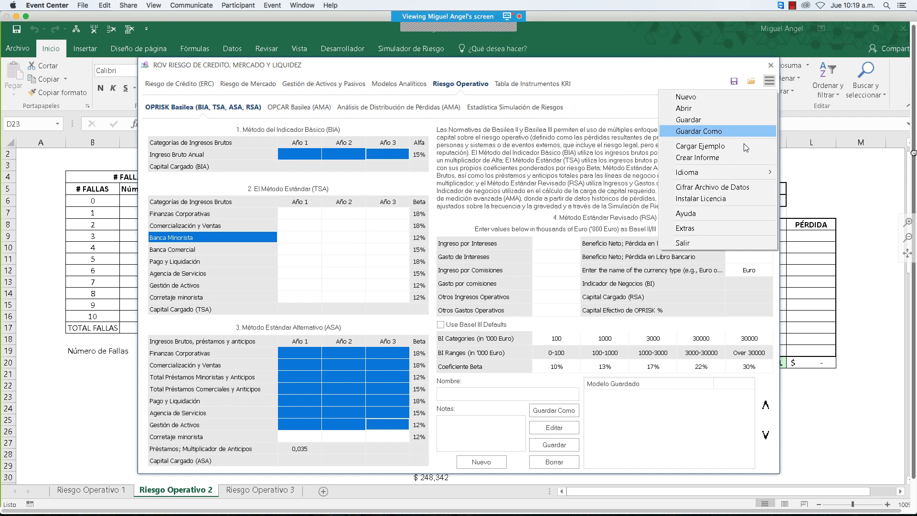
{"action": "left_click", "coordinate": [448, 149]}
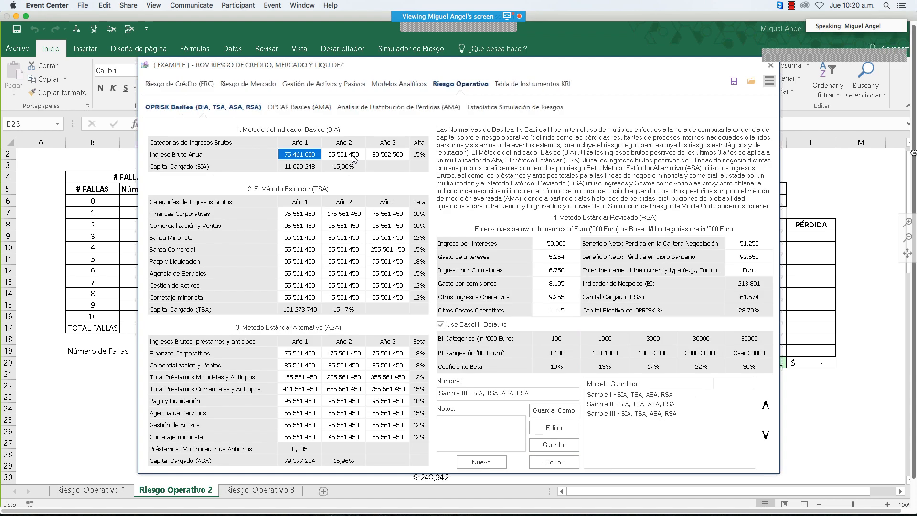
{"action": "left_click_drag", "start_coordinate": [354, 159], "coordinate": [392, 161]}
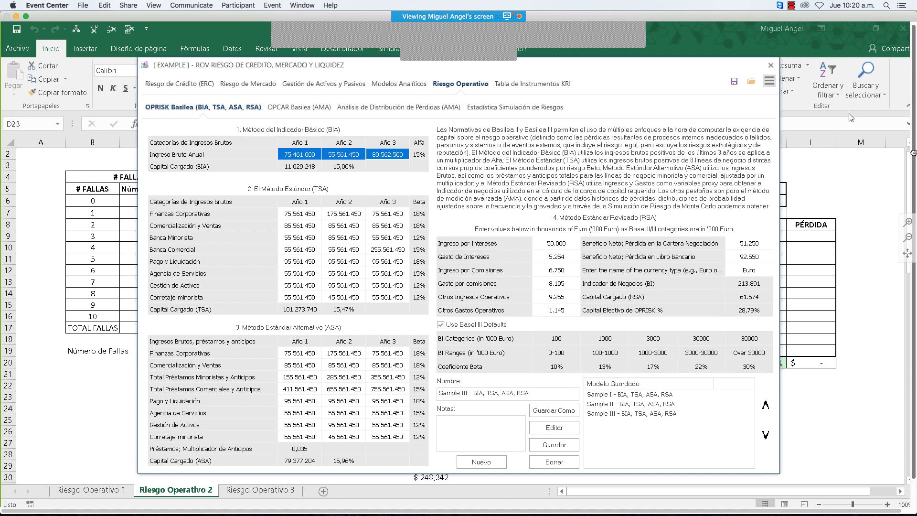
Step: Look through the OPCAR Basilea (AMA) and Análisis de Distribución de Pérdidas (AMA) pages of the example model
{"action": "left_click", "coordinate": [292, 112]}
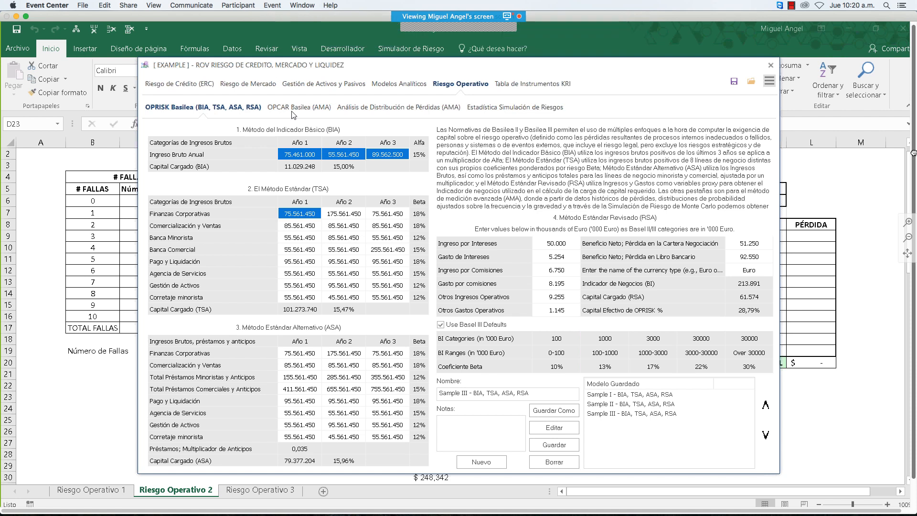
{"action": "left_click", "coordinate": [294, 108]}
{"action": "left_click", "coordinate": [341, 108]}
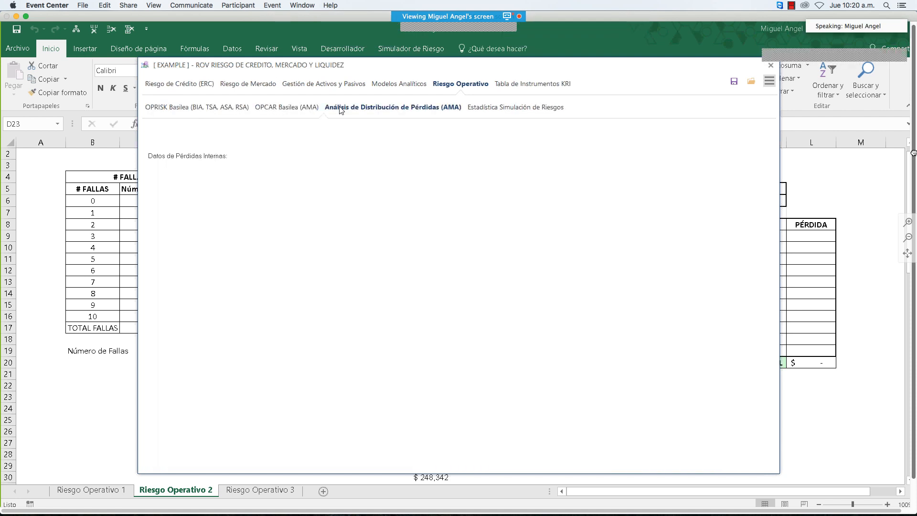
{"action": "left_click", "coordinate": [204, 108]}
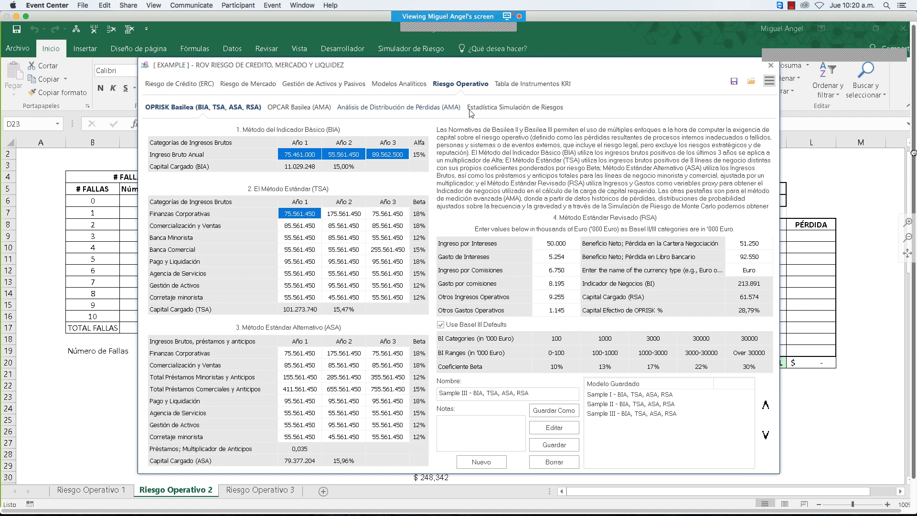
{"action": "left_click", "coordinate": [421, 108]}
{"action": "left_click", "coordinate": [295, 108]}
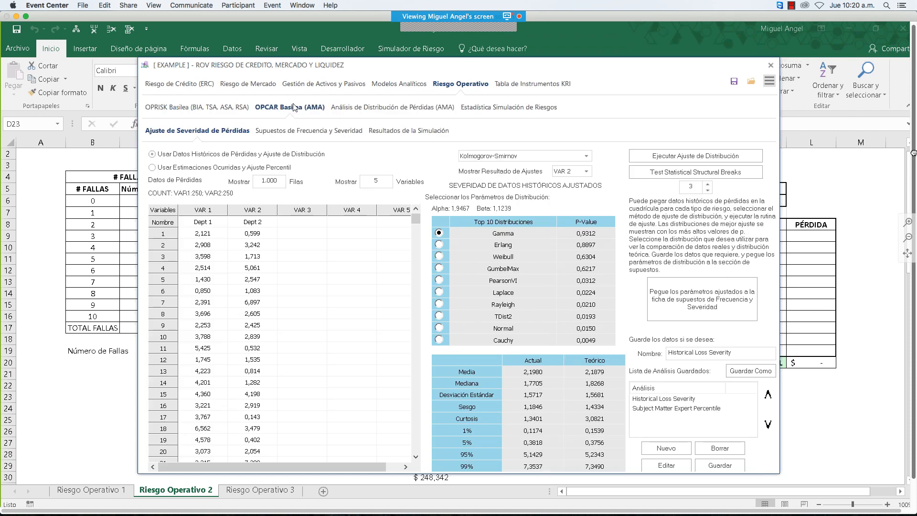
Step: Return to the OPRISK Basilea page, highlight the Beta coefficients of the TSA and ASA tables, and close the risk tool
{"action": "left_click", "coordinate": [222, 107]}
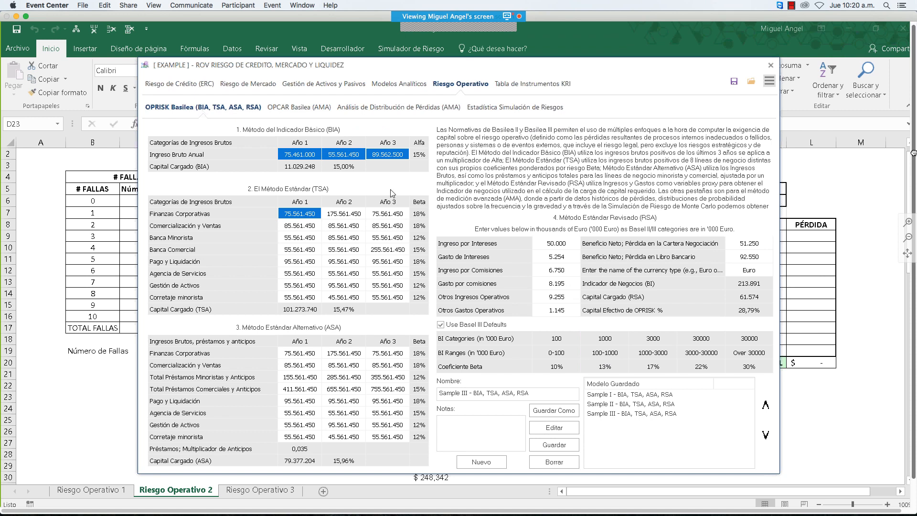
{"action": "left_click_drag", "start_coordinate": [419, 213], "coordinate": [420, 449]}
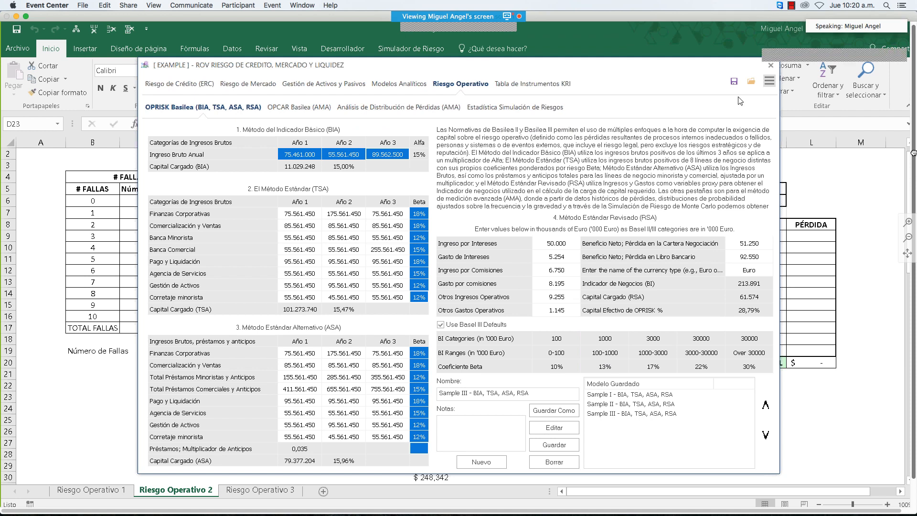
{"action": "left_click", "coordinate": [771, 66]}
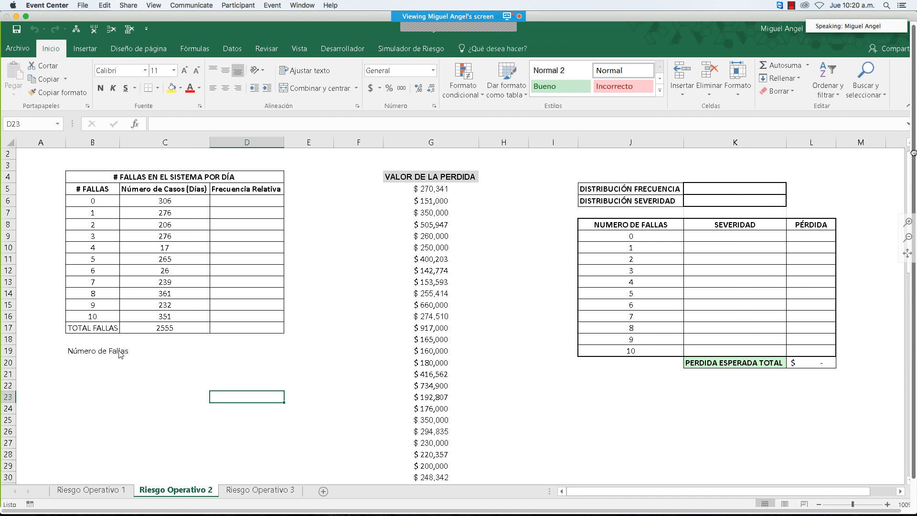
Step: Switch to the Riesgo Operativo presentation in PowerPoint and examine the Beta factors per business line on slide 10
{"action": "key", "text": "super+Tab"}
{"action": "key", "text": "Down"}
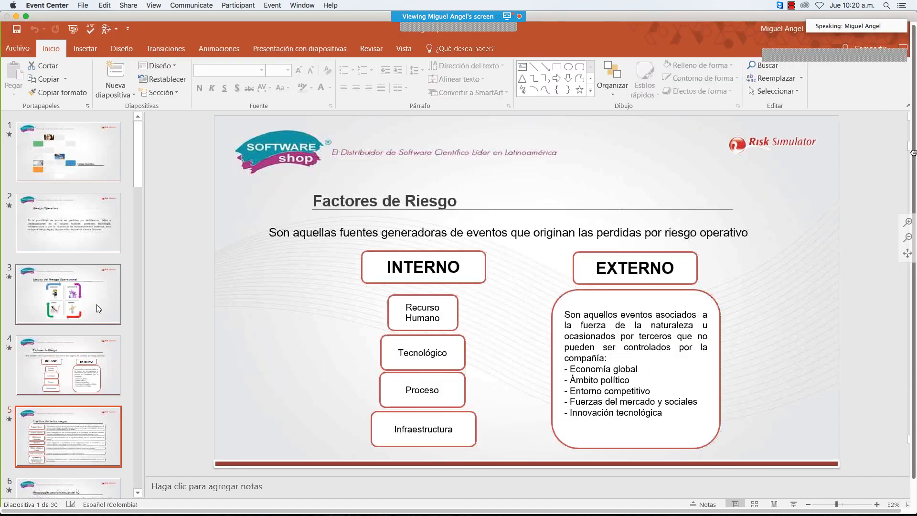
{"action": "key", "text": "Down"}
{"action": "key", "text": "Down"}
{"action": "key", "text": "Down"}
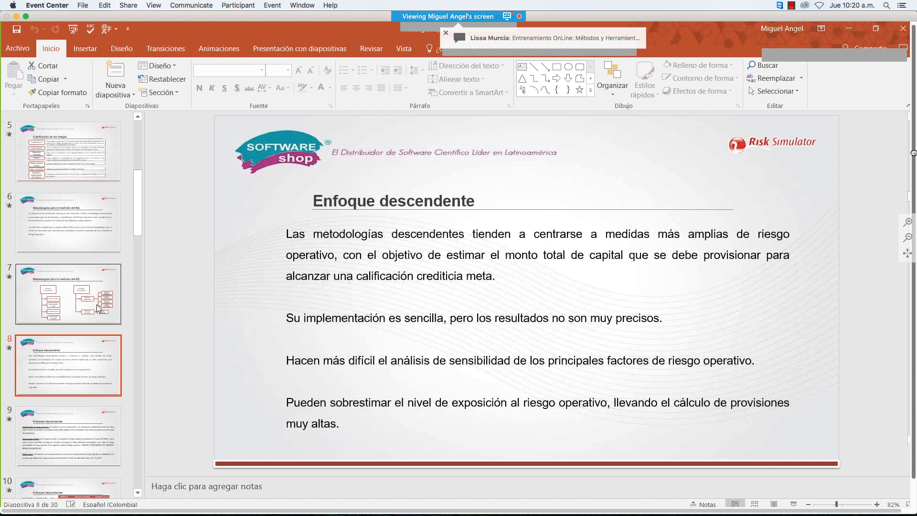
{"action": "key", "text": "Down"}
{"action": "key", "text": "Down"}
{"action": "key", "text": "Down"}
{"action": "key", "text": "Up"}
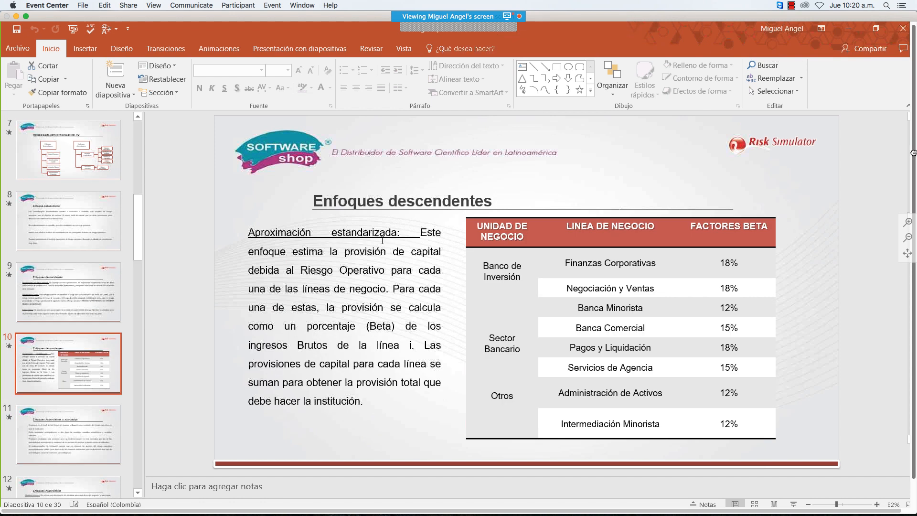
{"action": "double_click", "coordinate": [722, 264]}
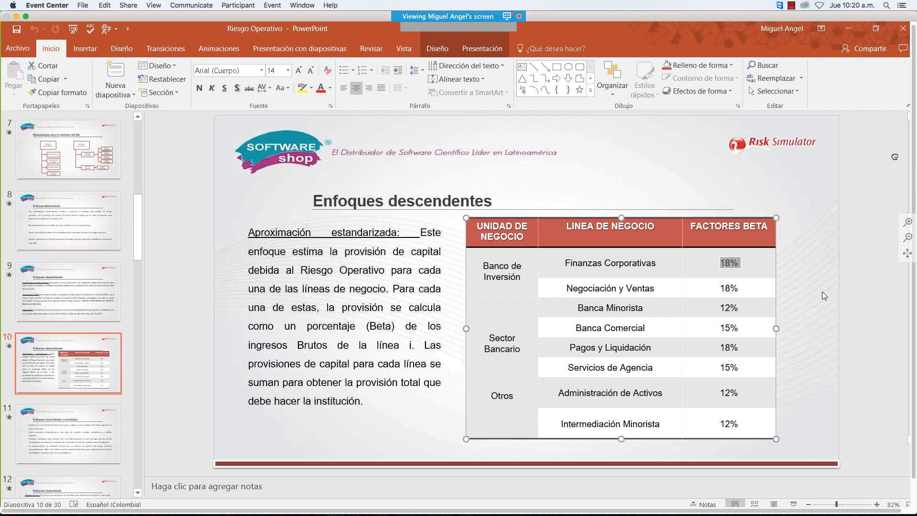
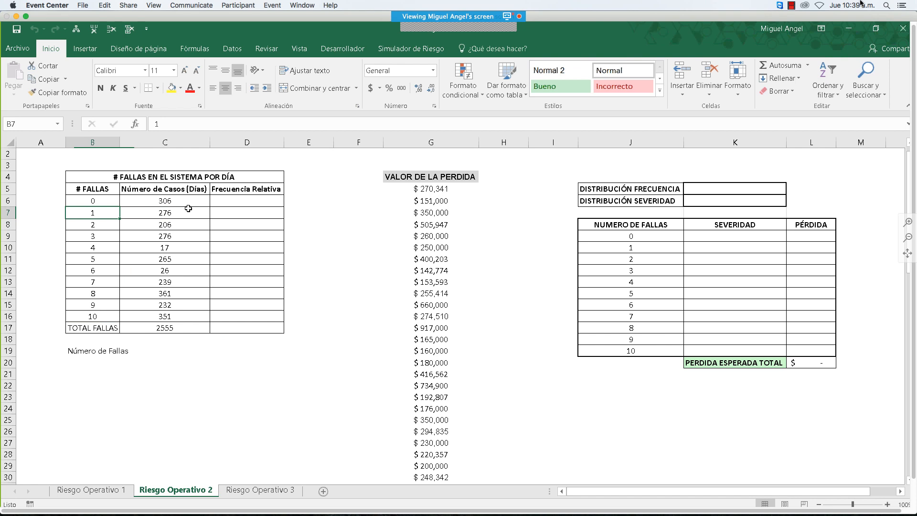
Step: On the Riesgo Operativo 2 sheet in Excel, review the daily failure case counts in C6:C16 and the total formula in C17
{"action": "left_click_drag", "start_coordinate": [189, 206], "coordinate": [188, 328]}
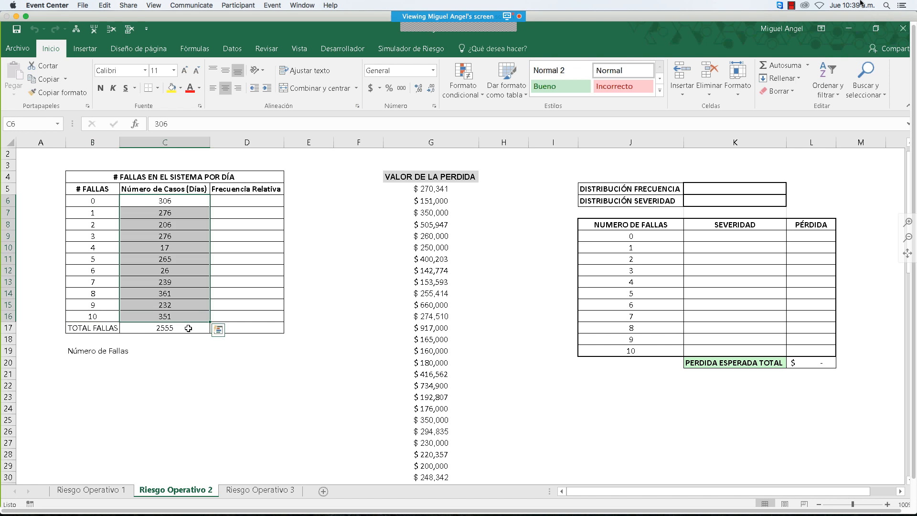
{"action": "left_click", "coordinate": [188, 329]}
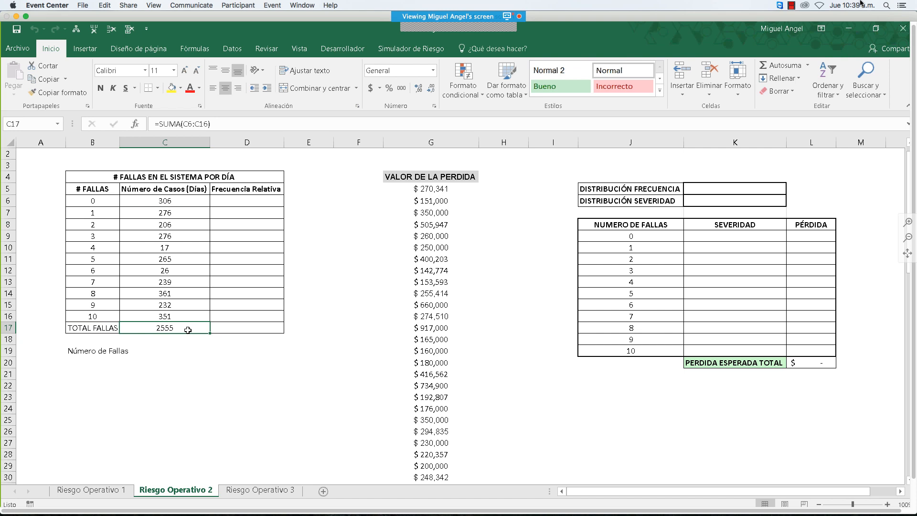
Step: Review the loss values in column G and the failures-per-day table in B6:C16 on the Riesgo Operativo 2 sheet
{"action": "left_click_drag", "start_coordinate": [440, 192], "coordinate": [439, 366]}
{"action": "left_click", "coordinate": [213, 367]}
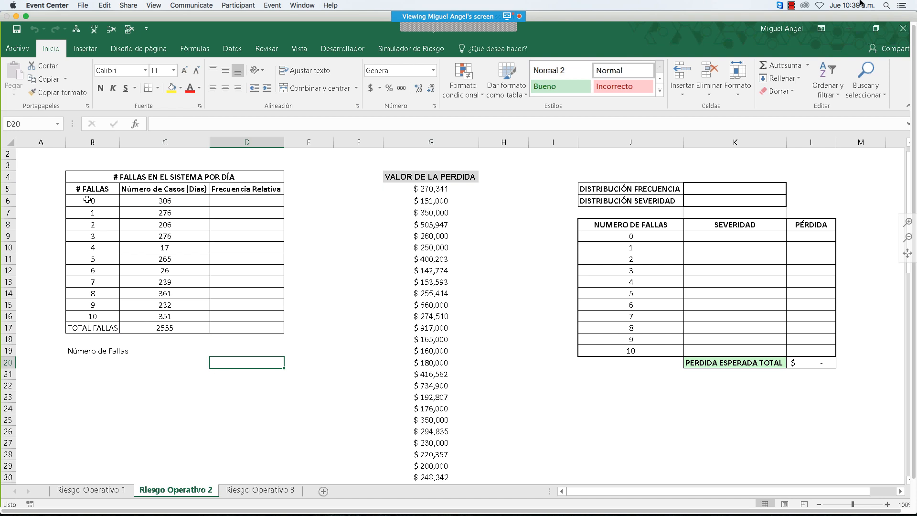
{"action": "left_click_drag", "start_coordinate": [88, 199], "coordinate": [168, 317]}
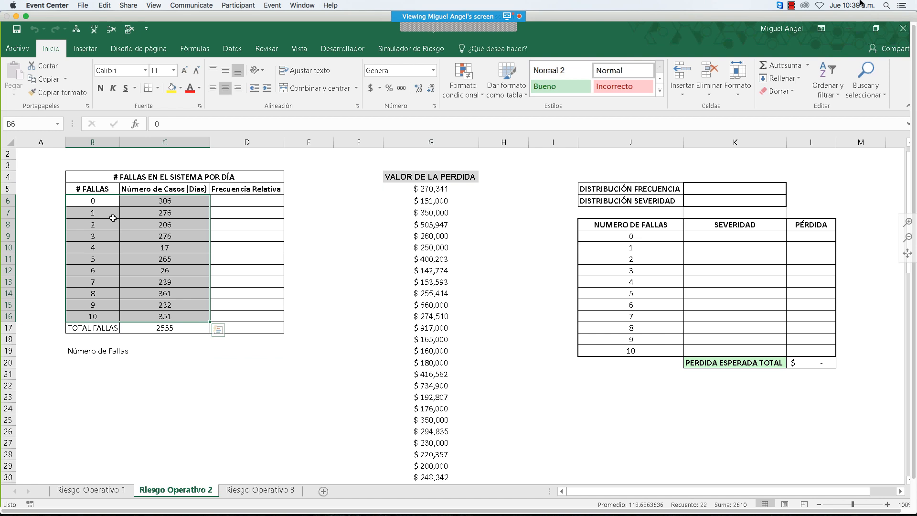
{"action": "left_click", "coordinate": [115, 202]}
{"action": "left_click", "coordinate": [145, 201]}
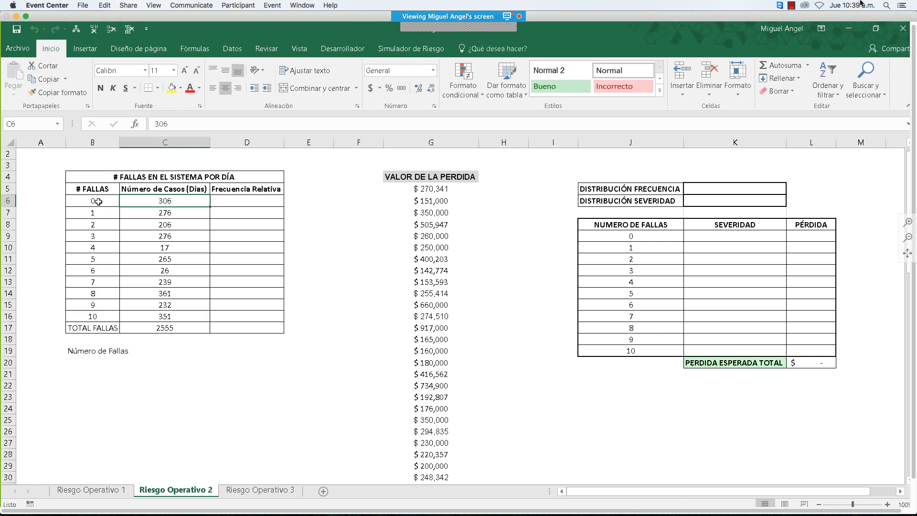
{"action": "left_click", "coordinate": [94, 203]}
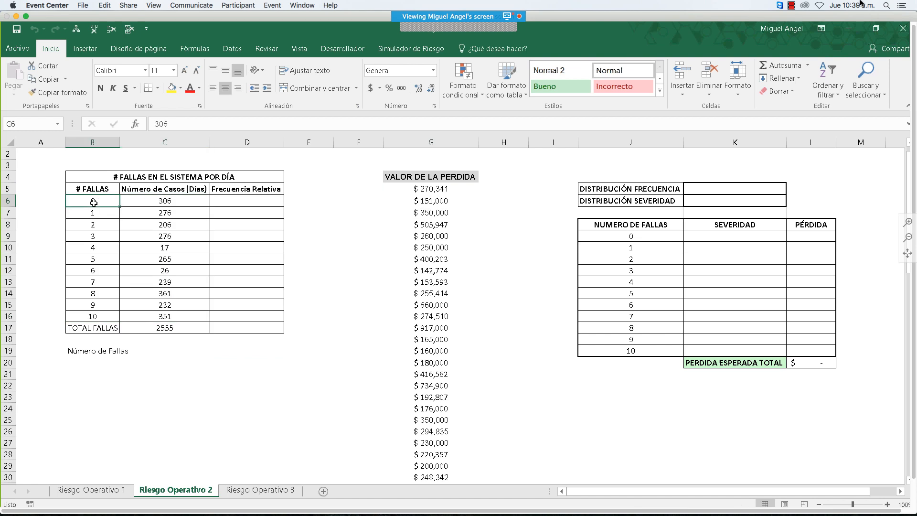
{"action": "left_click", "coordinate": [164, 215]}
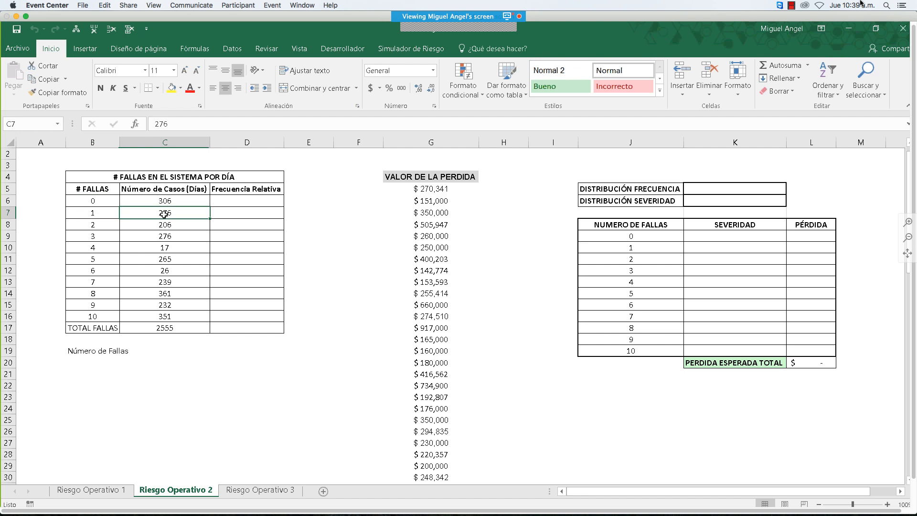
{"action": "left_click_drag", "start_coordinate": [41, 154], "coordinate": [54, 345]}
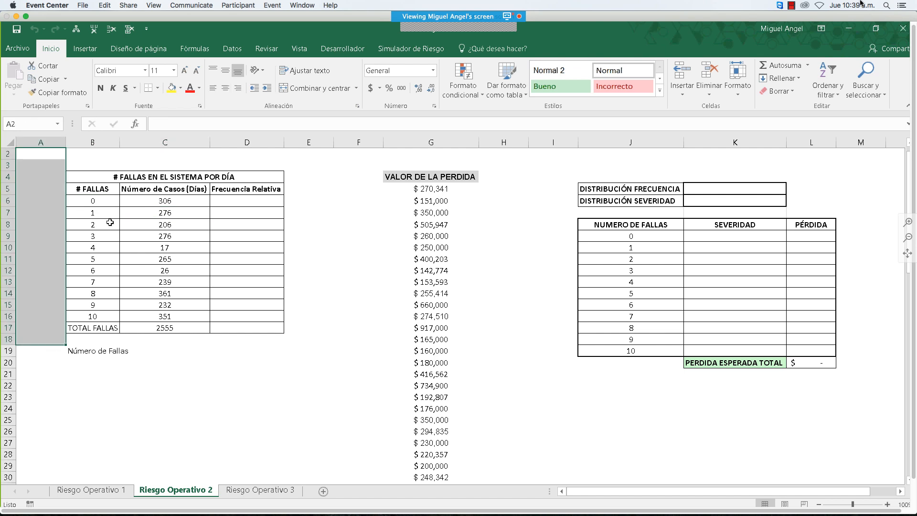
{"action": "left_click", "coordinate": [118, 201]}
{"action": "left_click_drag", "start_coordinate": [121, 202], "coordinate": [191, 319]}
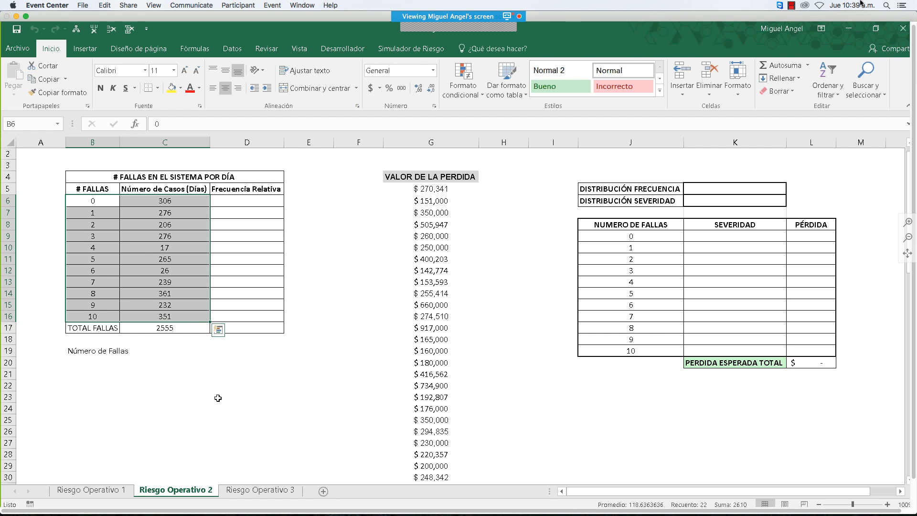
Step: On the Riesgo Operativo 1 sheet, examine the Sistemas and Fraude Externo tables with their monthly event counts and associated losses
{"action": "left_click", "coordinate": [91, 489]}
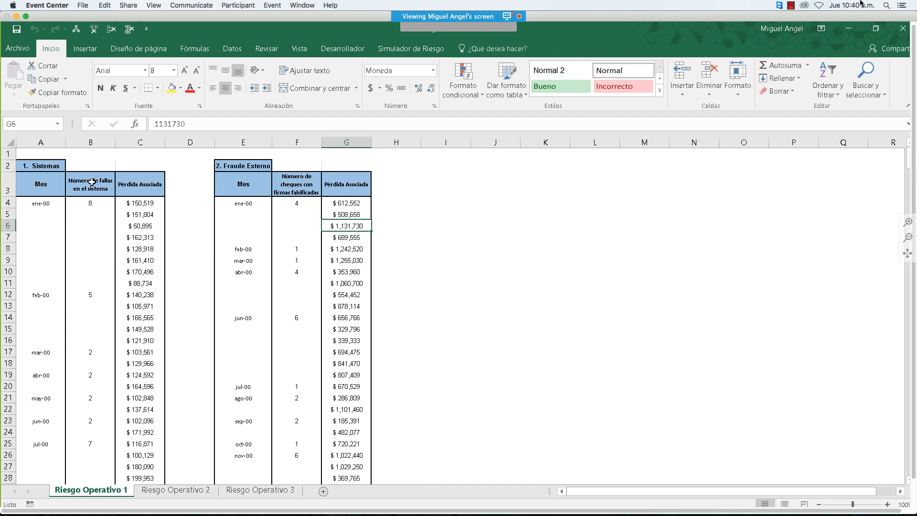
{"action": "left_click", "coordinate": [40, 165]}
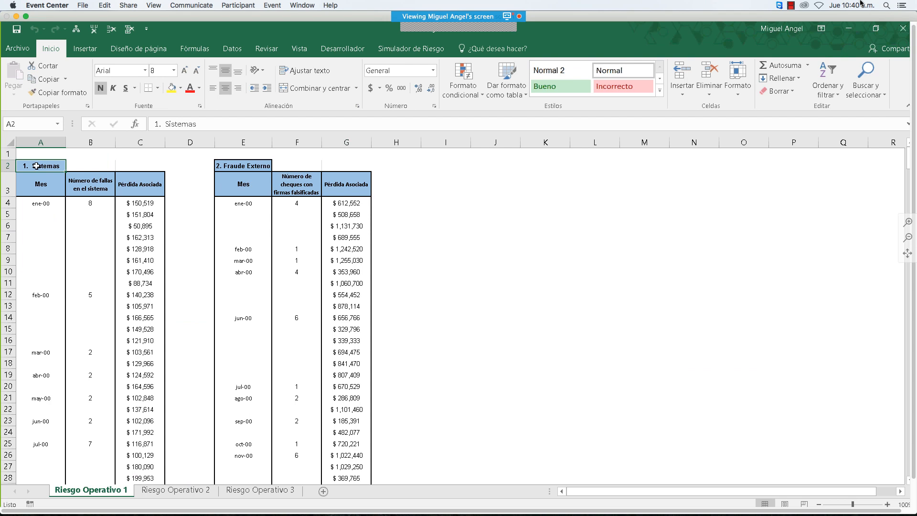
{"action": "left_click", "coordinate": [251, 166]}
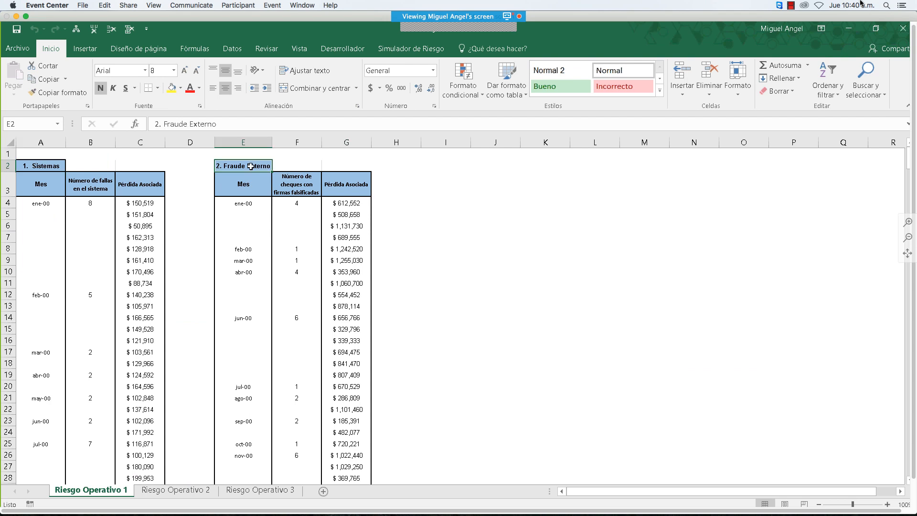
{"action": "left_click", "coordinate": [100, 189]}
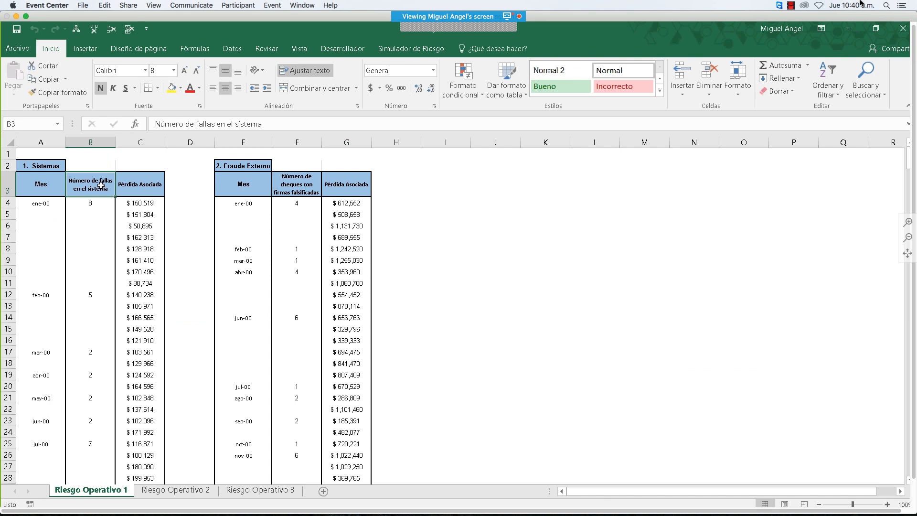
{"action": "left_click_drag", "start_coordinate": [41, 203], "coordinate": [156, 338]}
{"action": "left_click", "coordinate": [143, 212]}
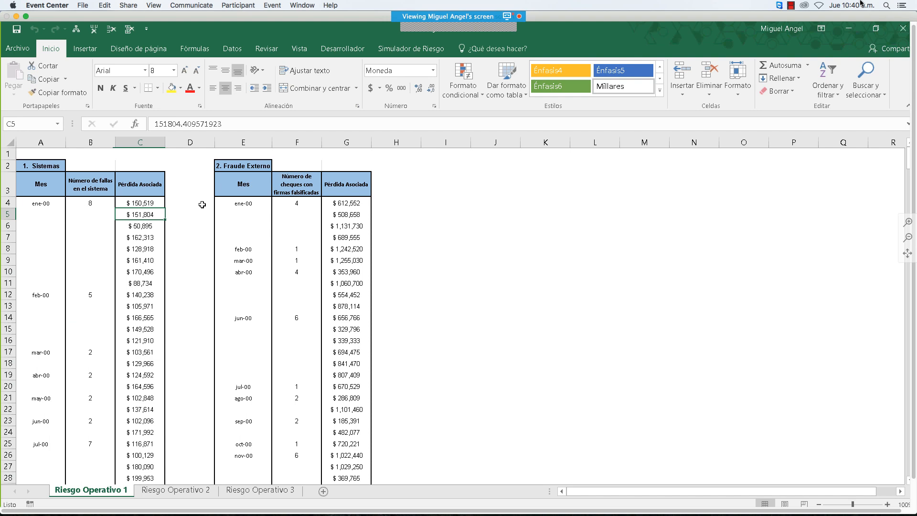
{"action": "left_click_drag", "start_coordinate": [445, 185], "coordinate": [549, 227]}
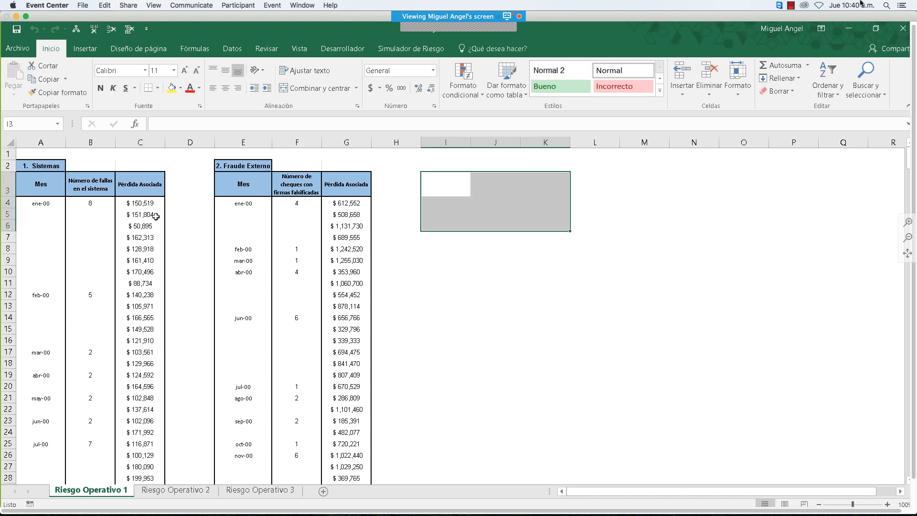
{"action": "left_click", "coordinate": [89, 204]}
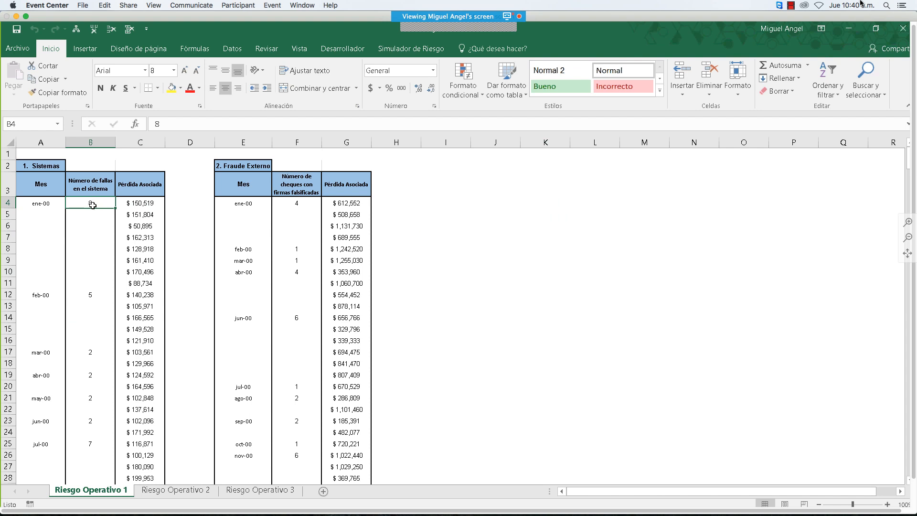
{"action": "left_click_drag", "start_coordinate": [139, 203], "coordinate": [140, 387]}
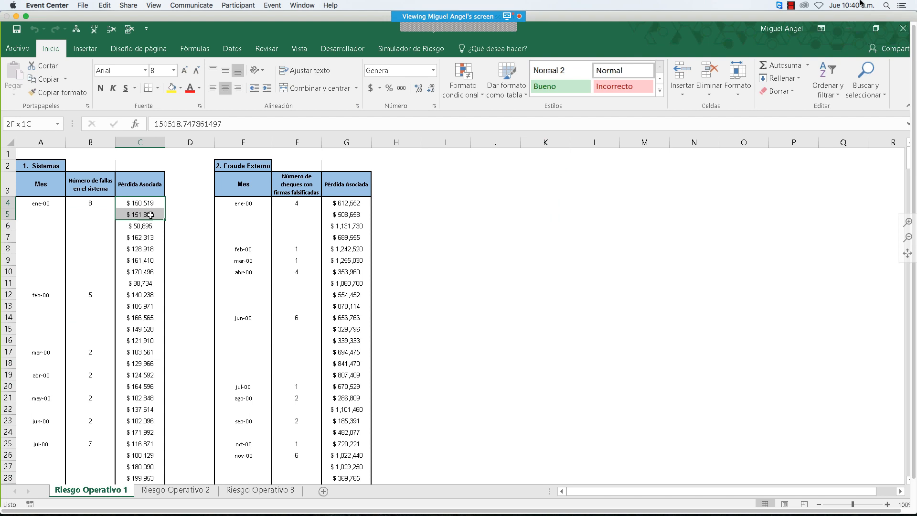
{"action": "left_click_drag", "start_coordinate": [144, 226], "coordinate": [140, 249]}
{"action": "left_click", "coordinate": [40, 166]}
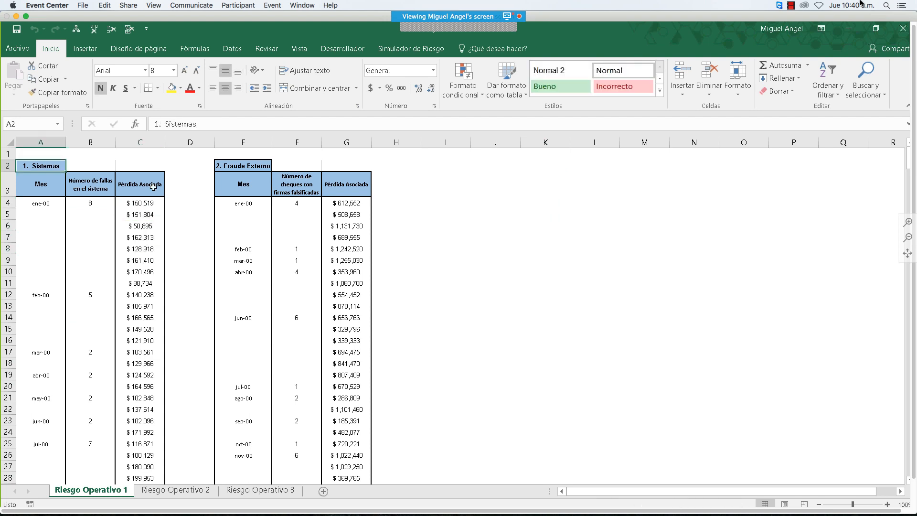
Step: Return to the Riesgo Operativo 2 sheet and look through the basic and advanced forecasting methods of Simulador de Riesgo
{"action": "left_click", "coordinate": [176, 490]}
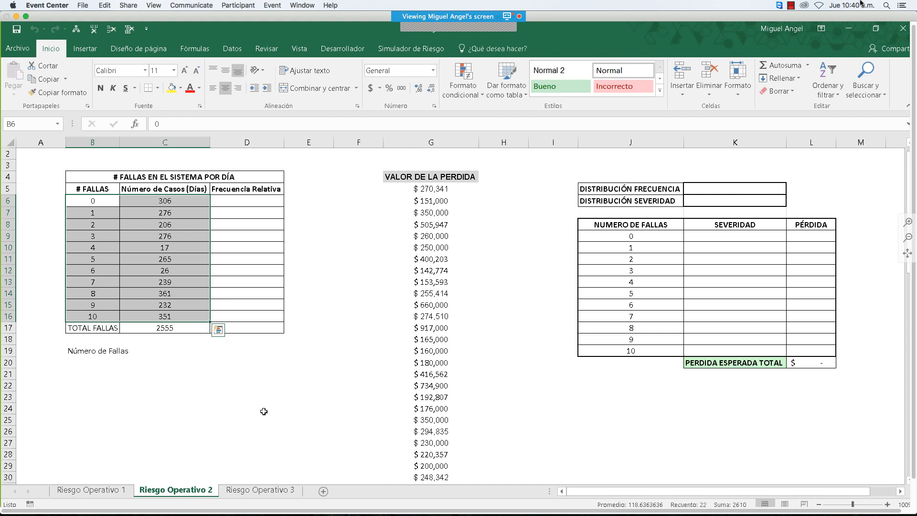
{"action": "left_click", "coordinate": [255, 369]}
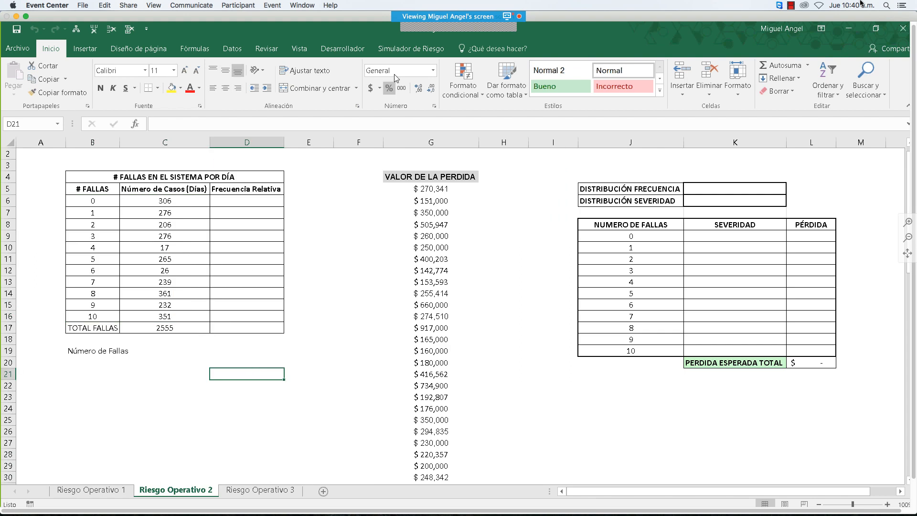
{"action": "left_click", "coordinate": [399, 51]}
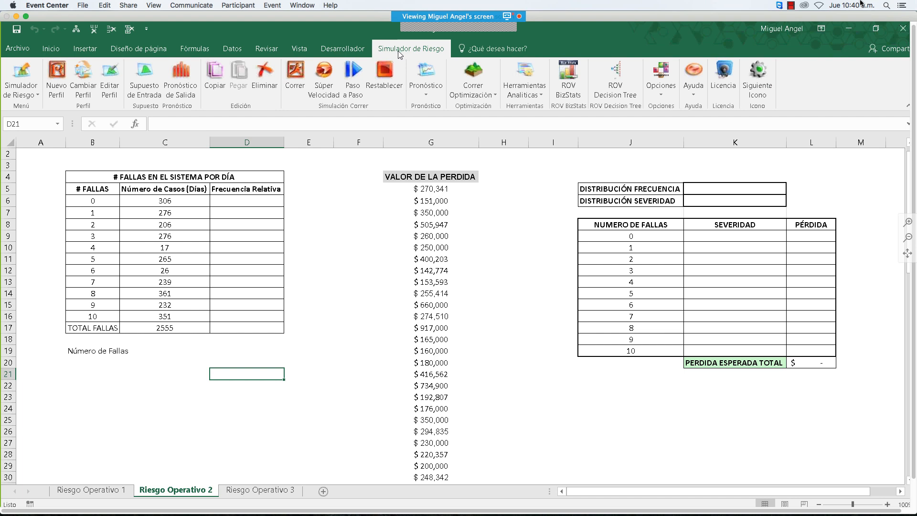
{"action": "left_click", "coordinate": [423, 94]}
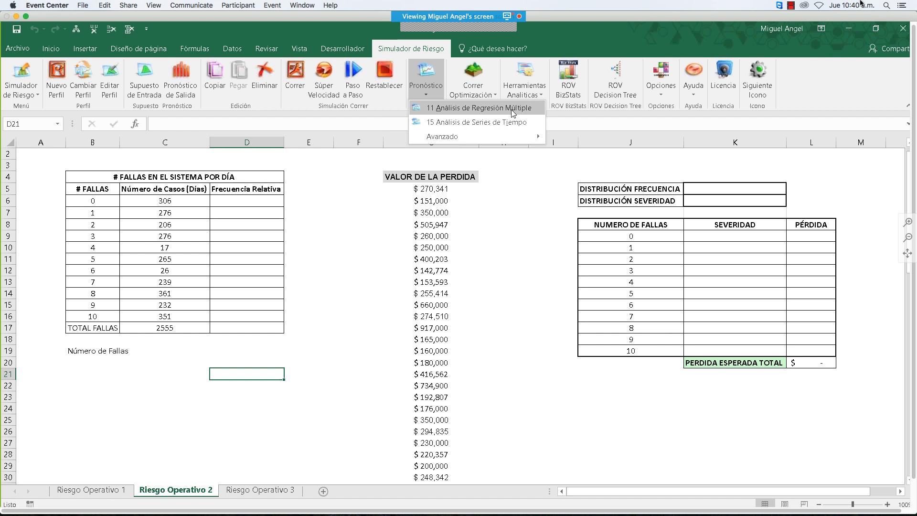
{"action": "mouse_move", "coordinate": [514, 136]}
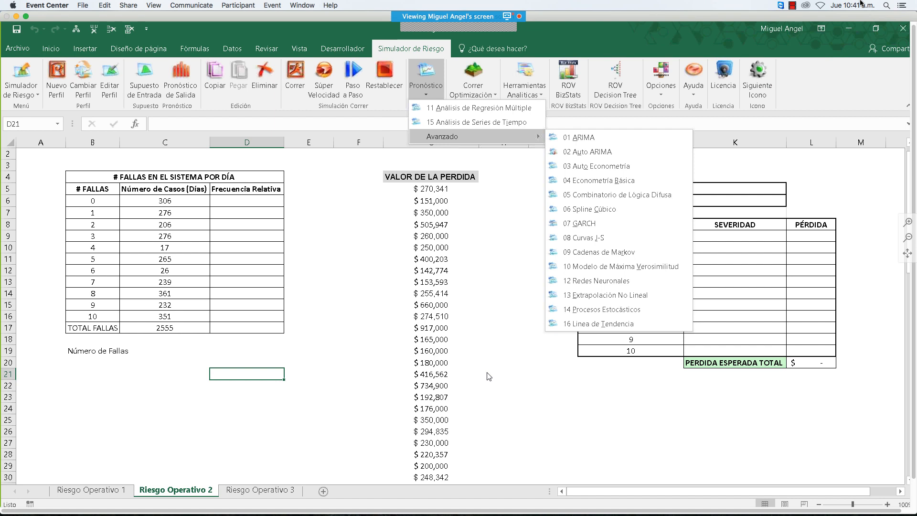
{"action": "left_click", "coordinate": [617, 72]}
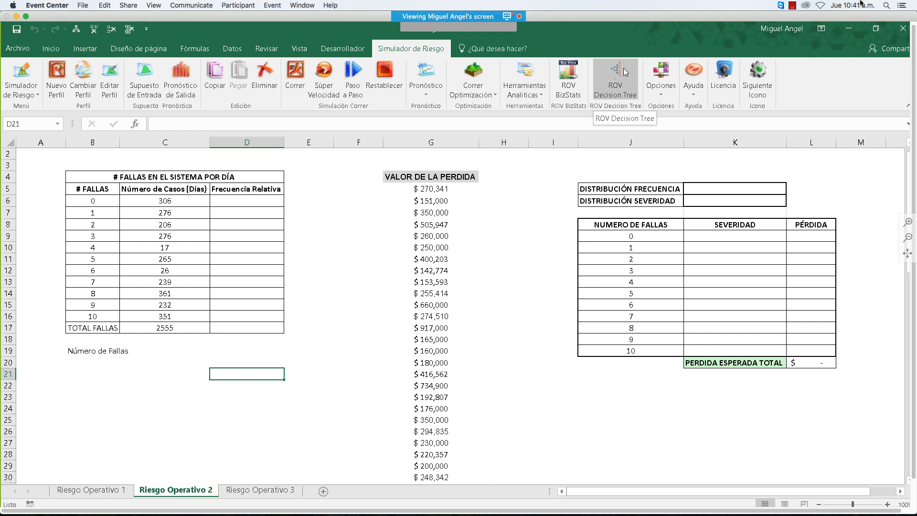
Step: Start a new simulation profile named Riesgo Operativo 2 and set its number of trials to 5000
{"action": "left_click", "coordinate": [55, 84]}
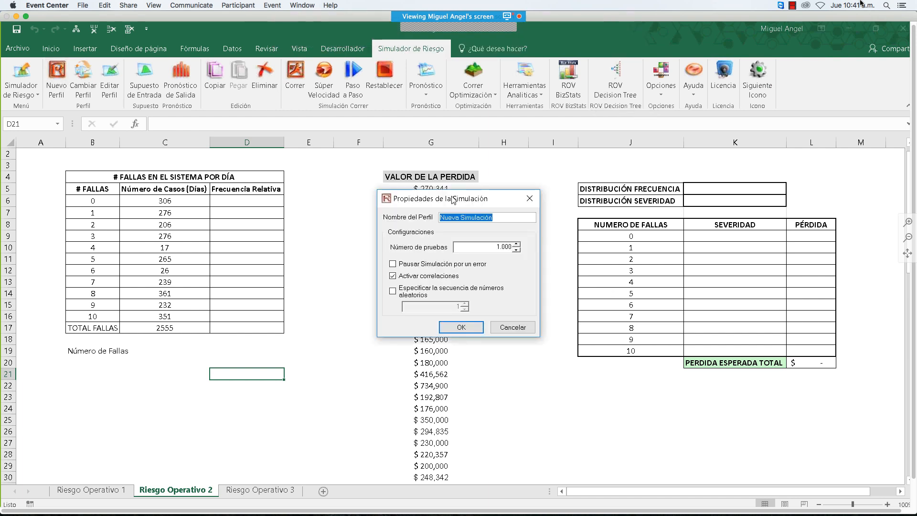
{"action": "left_click_drag", "start_coordinate": [453, 201], "coordinate": [478, 221]}
{"action": "type", "text": "Rie"}
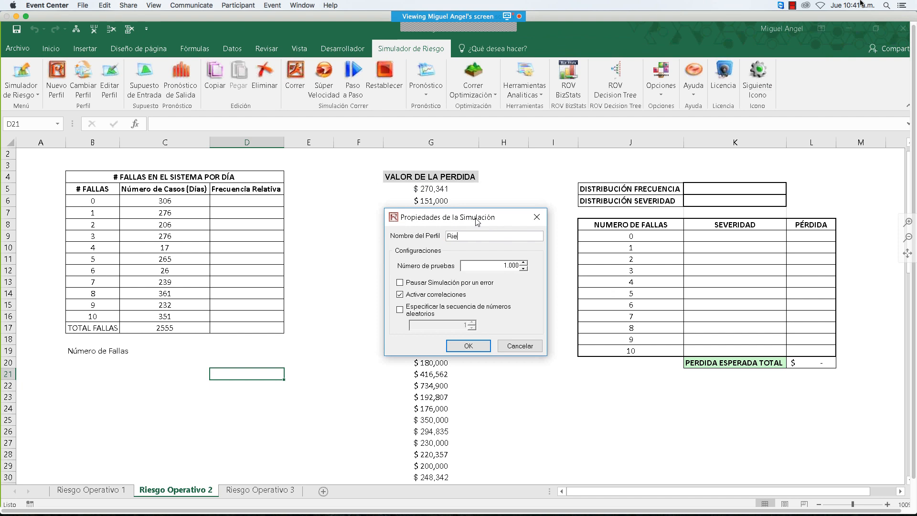
{"action": "type", "text": "sgo Operativo 2"}
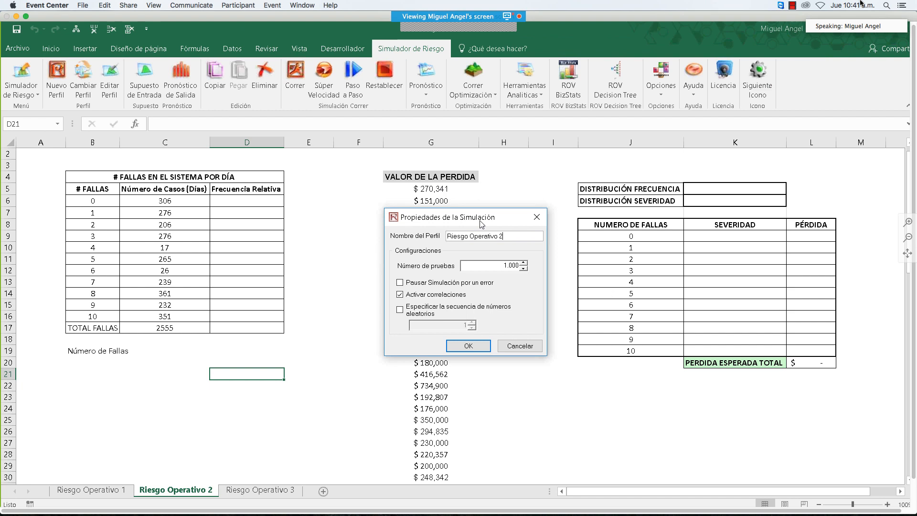
{"action": "left_click_drag", "start_coordinate": [493, 270], "coordinate": [534, 268]}
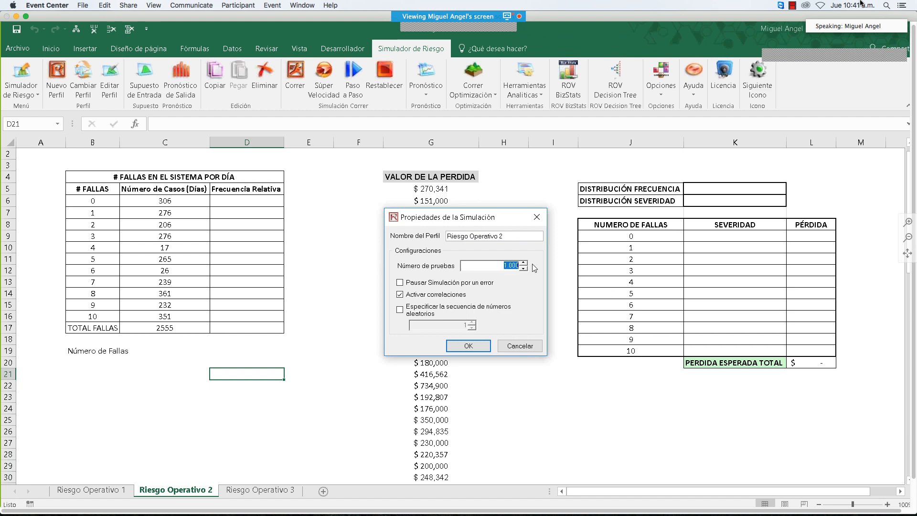
{"action": "type", "text": "5000"}
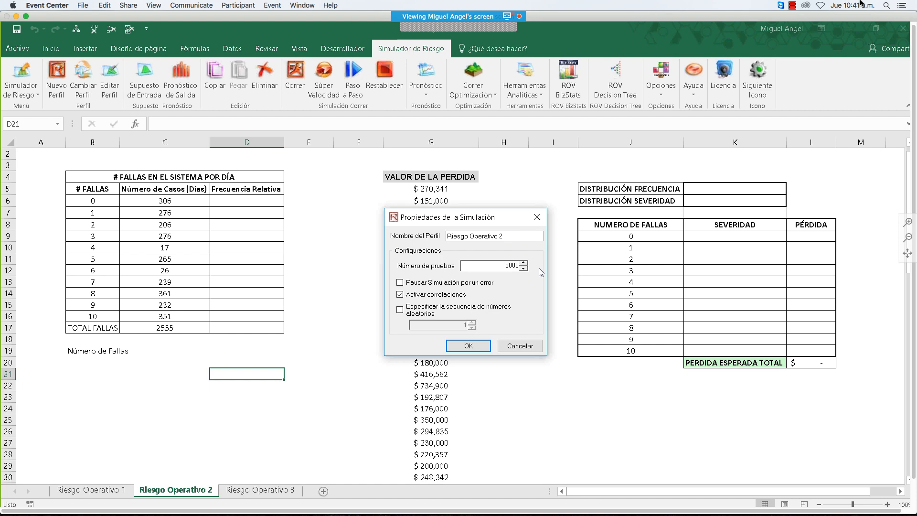
Step: Specify the random number sequence as 12345 and create the simulation profile
{"action": "left_click", "coordinate": [400, 310]}
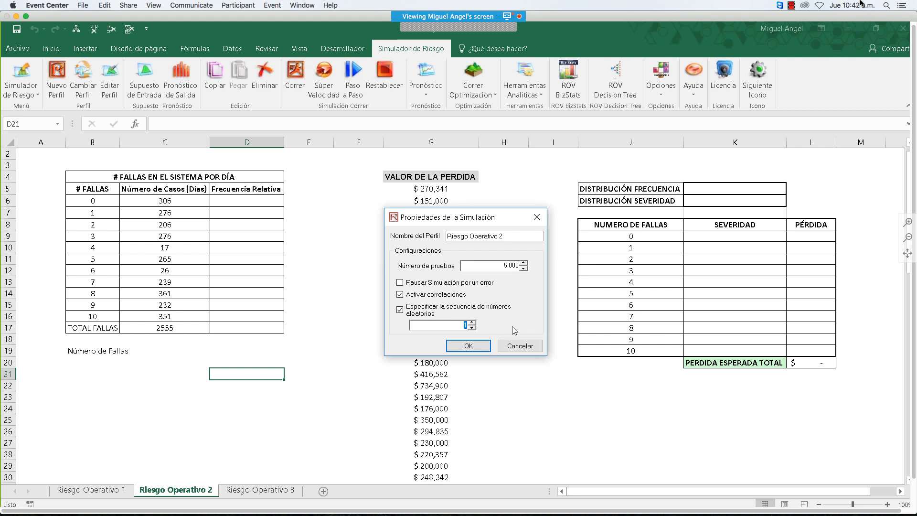
{"action": "type", "text": "12345"}
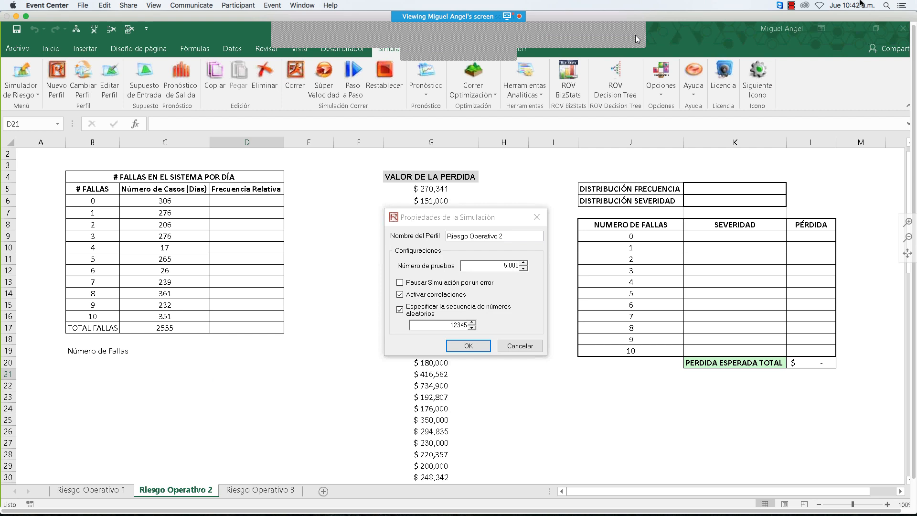
{"action": "left_click", "coordinate": [637, 39]}
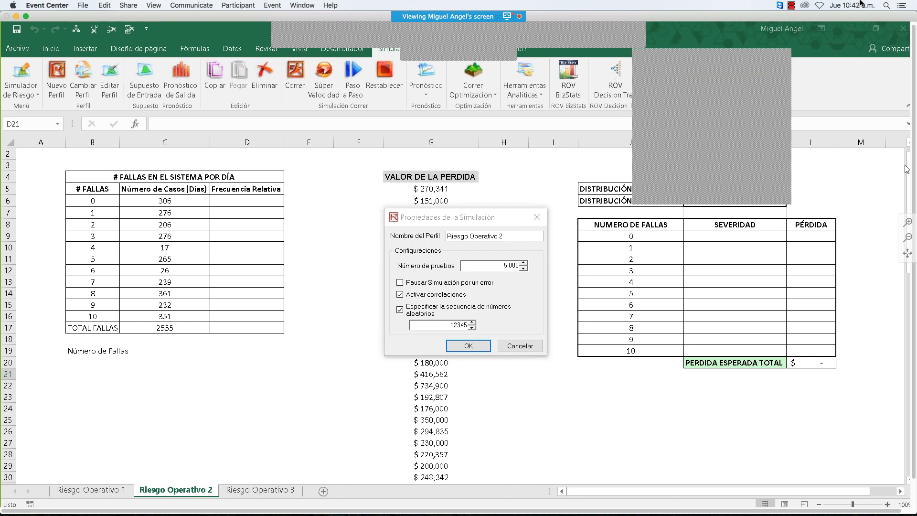
{"action": "left_click", "coordinate": [469, 345]}
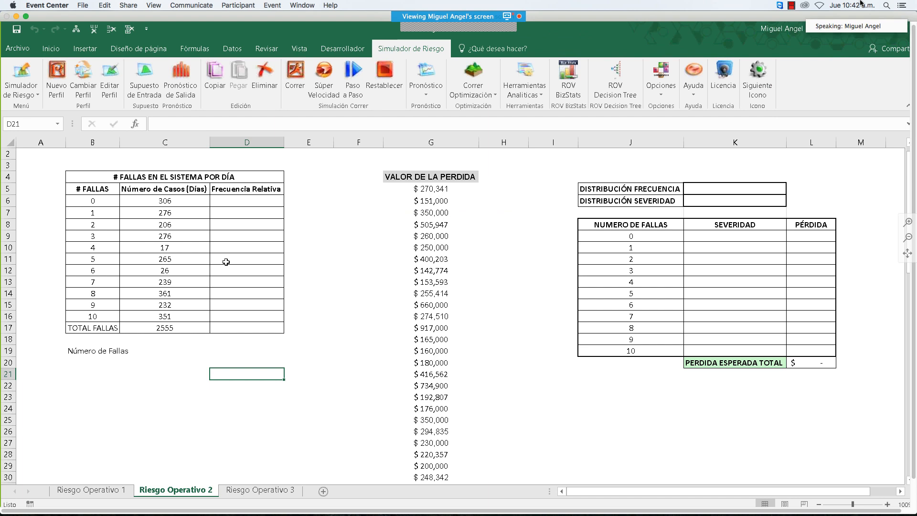
{"action": "left_click", "coordinate": [104, 200]}
{"action": "left_click_drag", "start_coordinate": [135, 207], "coordinate": [199, 325]}
{"action": "left_click", "coordinate": [165, 397]}
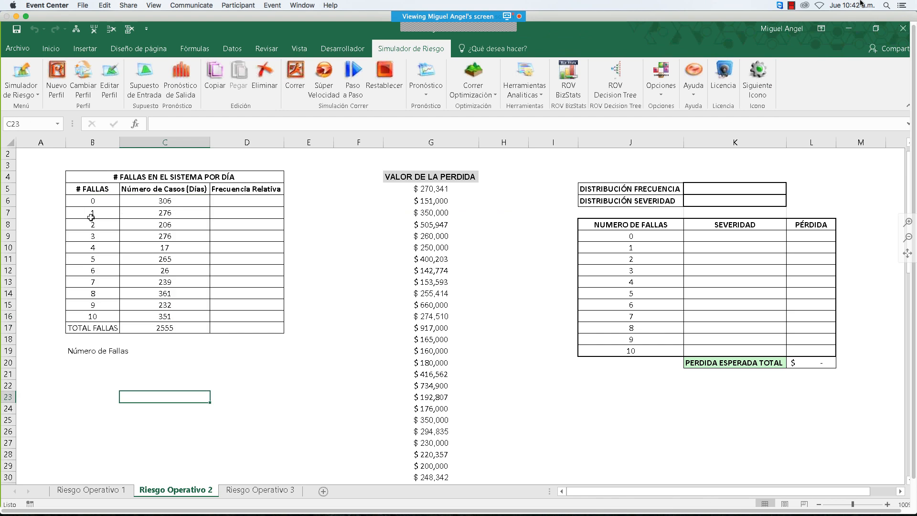
{"action": "mouse_move", "coordinate": [95, 203]}
{"action": "left_mouse_down"}
{"action": "mouse_move", "coordinate": [134, 210]}
{"action": "mouse_move", "coordinate": [171, 317]}
{"action": "left_mouse_up"}
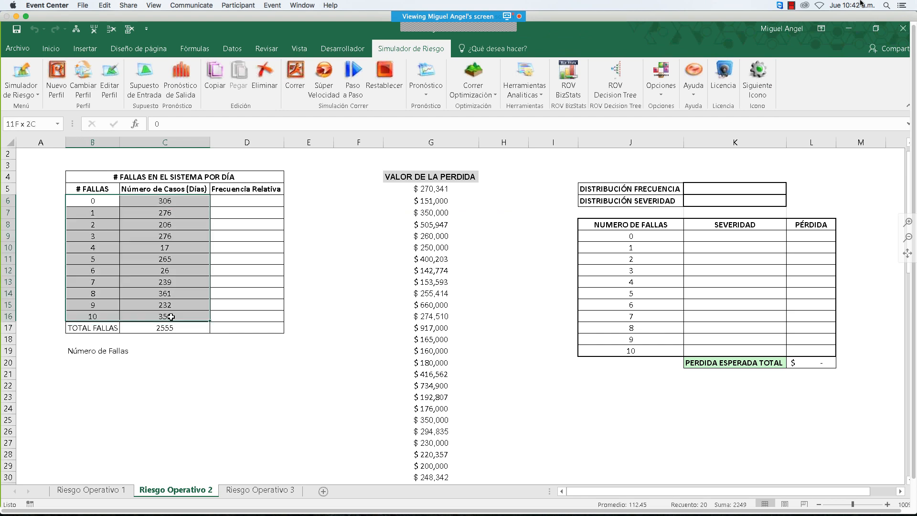
{"action": "key", "text": "ctrl+c"}
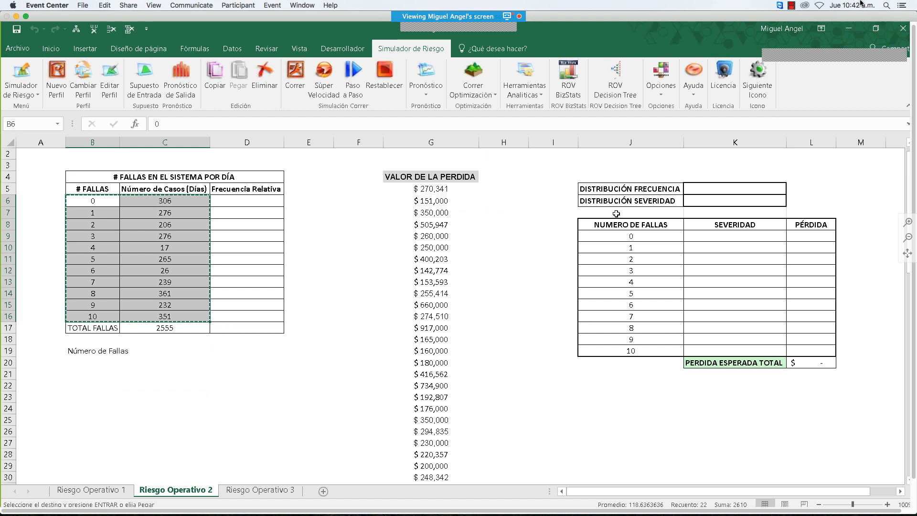
{"action": "left_click", "coordinate": [756, 188]}
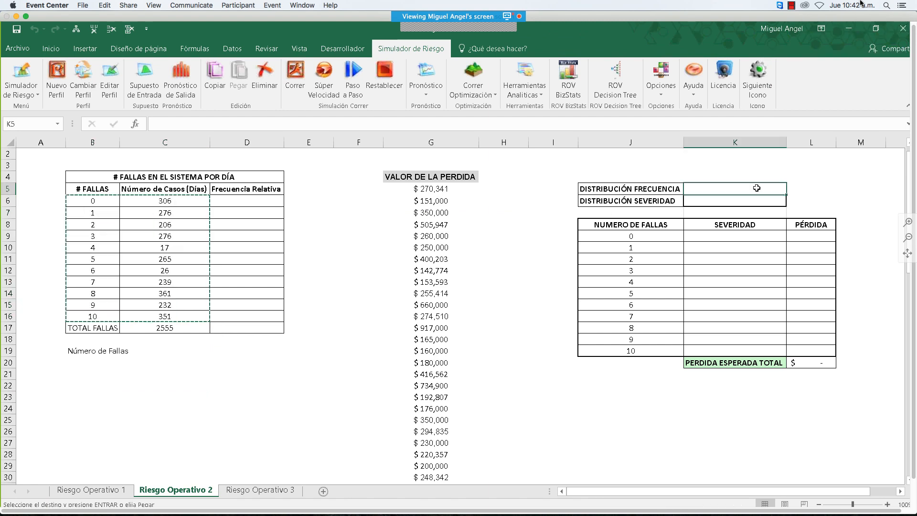
{"action": "key", "text": "Escape"}
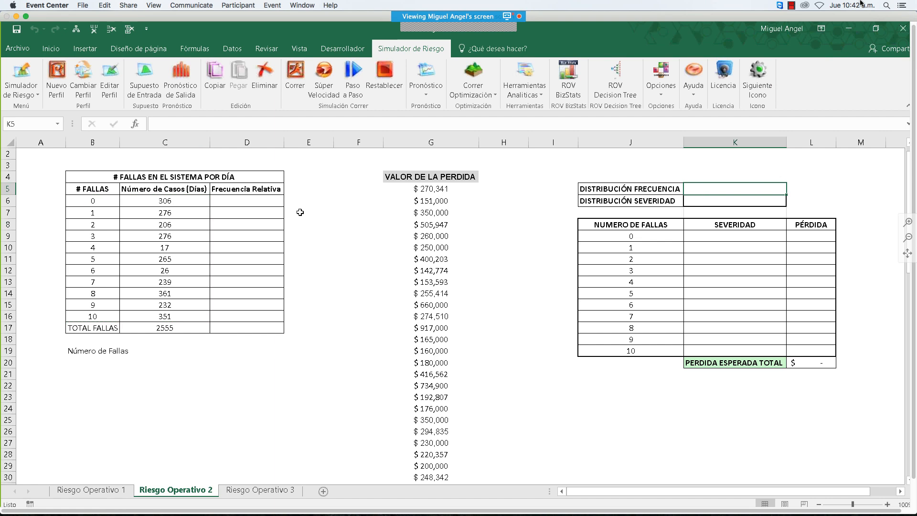
Step: Calculate the relative frequency for 0 failures in D6 as C6/$C$17, with the total of cases as an absolute reference
{"action": "left_click", "coordinate": [252, 207]}
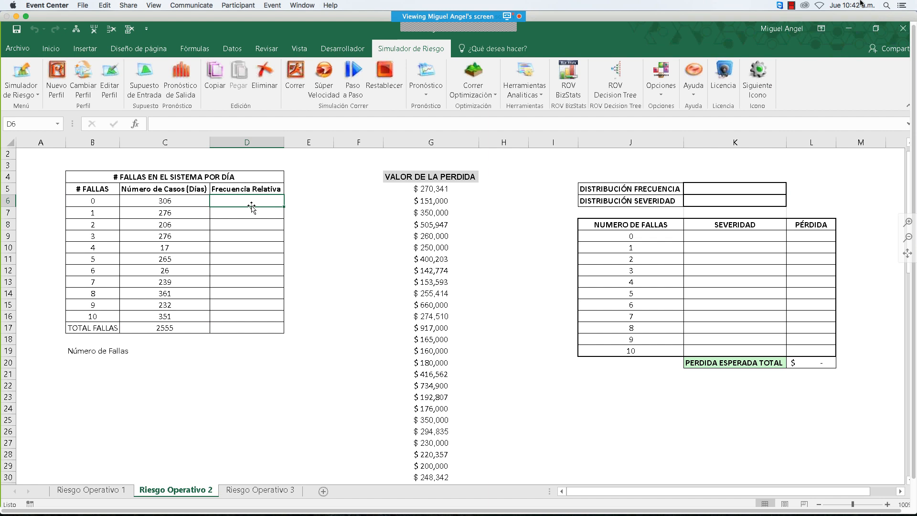
{"action": "type", "text": "+"}
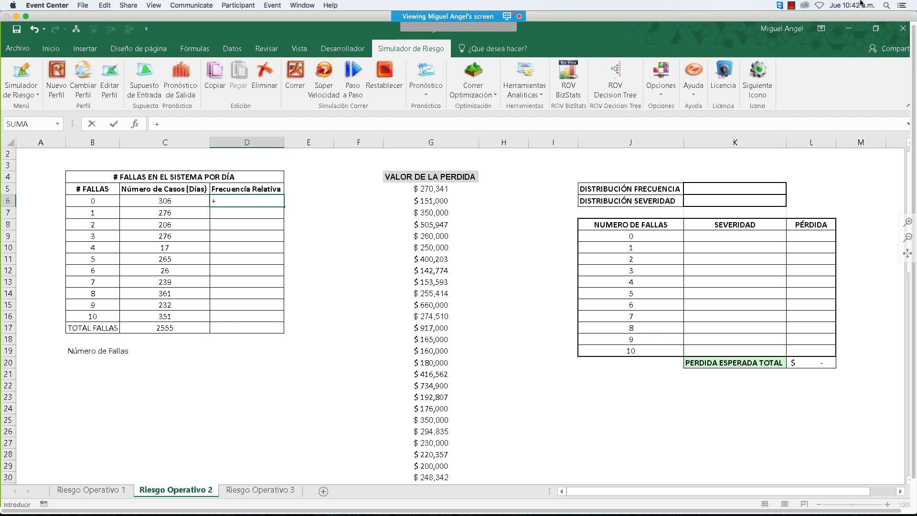
{"action": "key", "text": "Left"}
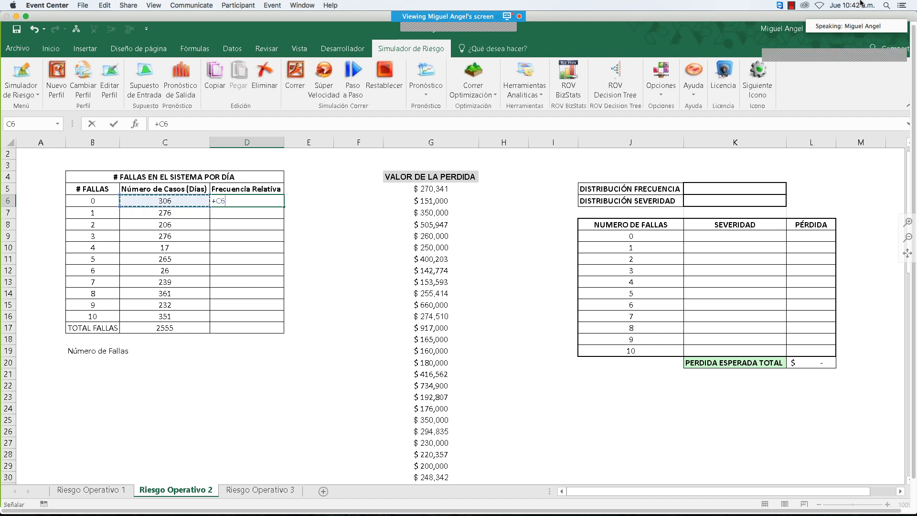
{"action": "type", "text": "/"}
{"action": "key", "text": "Left"}
{"action": "key", "text": "Down"}
{"action": "key", "text": "Down"}
{"action": "key", "text": "Down"}
{"action": "key", "text": "Down"}
{"action": "key", "text": "Down"}
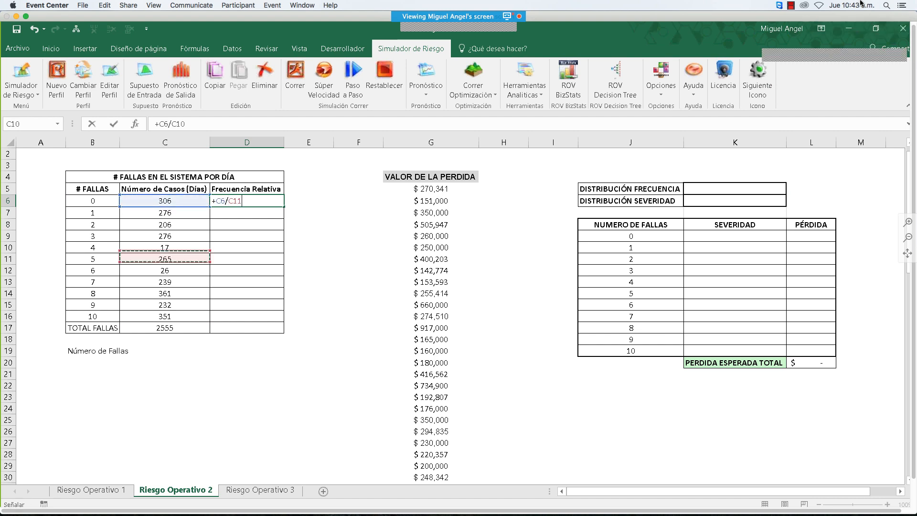
{"action": "key", "text": "Down"}
{"action": "key", "text": "Down"}
{"action": "key", "text": "Down"}
{"action": "key", "text": "Down"}
{"action": "key", "text": "Down"}
{"action": "key", "text": "Down"}
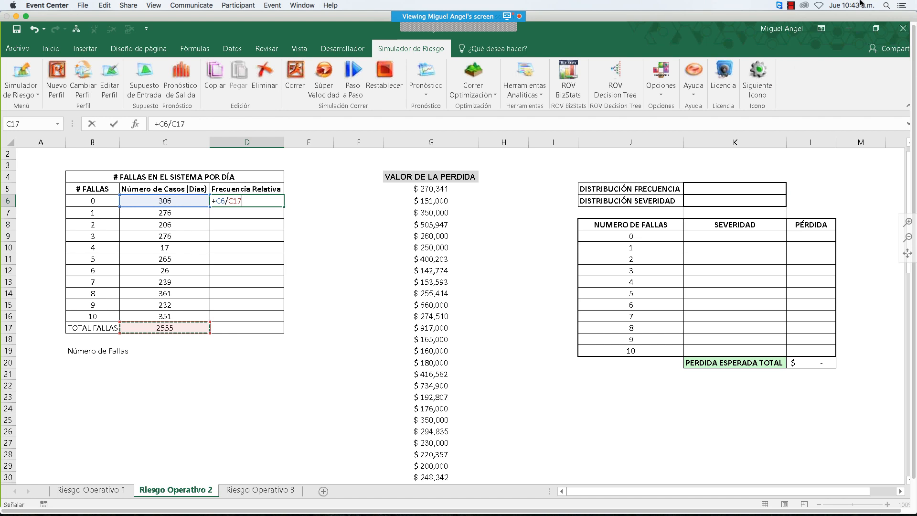
{"action": "key", "text": "F4"}
{"action": "key", "text": "Return"}
Step: Copy the relative frequency formula down through the TOTAL FALLAS row and centre the percentages in D6:D16
{"action": "left_click", "coordinate": [247, 201]}
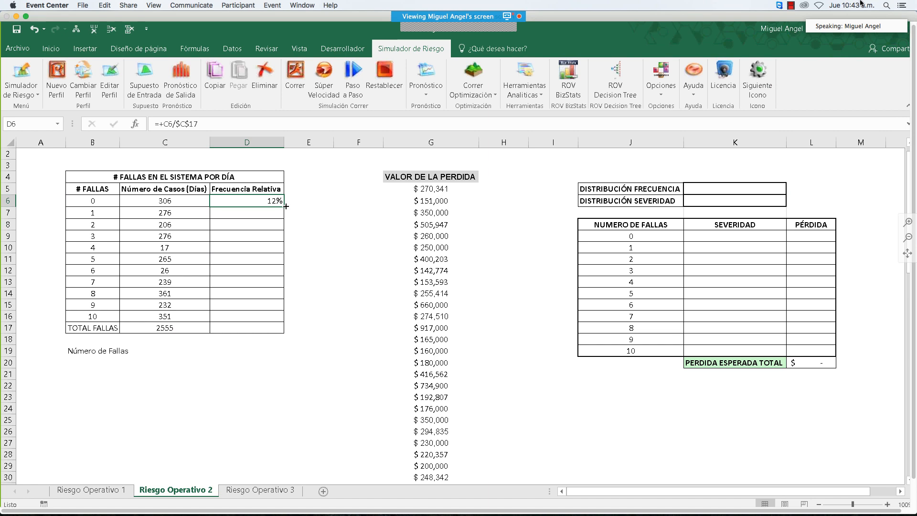
{"action": "left_click_drag", "start_coordinate": [285, 207], "coordinate": [274, 335]}
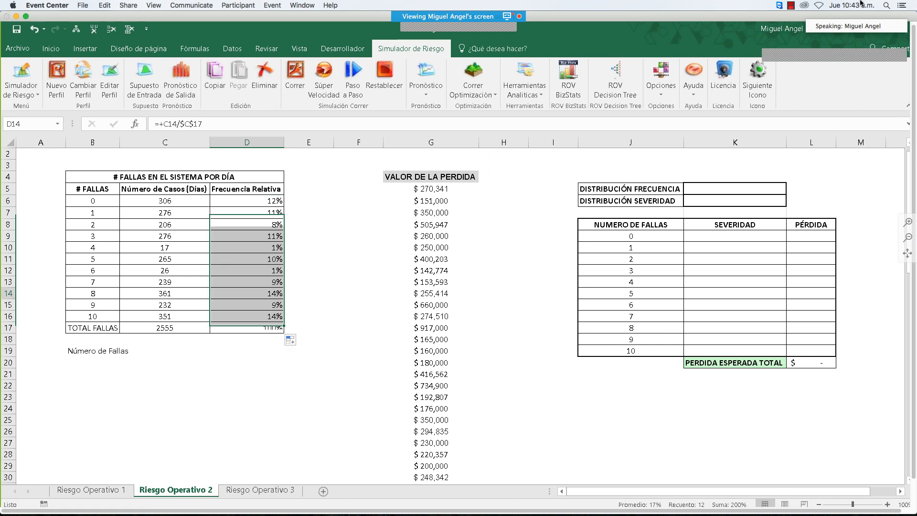
{"action": "left_click_drag", "start_coordinate": [262, 201], "coordinate": [262, 316]}
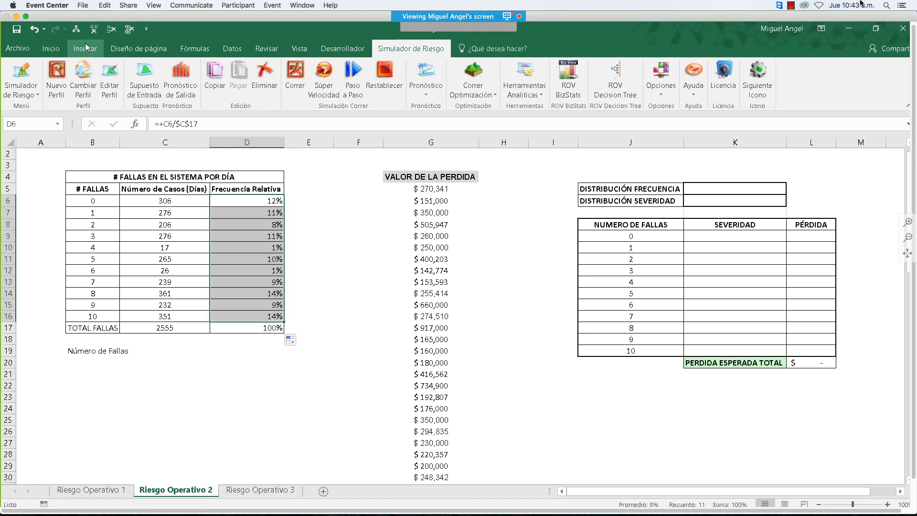
{"action": "left_click", "coordinate": [50, 49]}
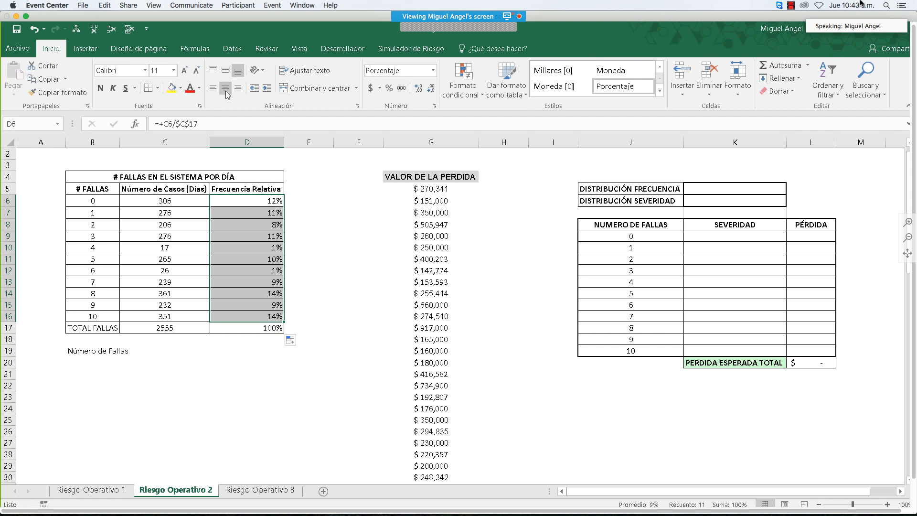
Step: Calculate DISTRIBUCIÓN FRECUENCIA in K5 with SUMAPRODUCTO of the failure numbers B6:B16 and the relative frequencies D6:D16
{"action": "left_click_drag", "start_coordinate": [95, 200], "coordinate": [108, 321]}
{"action": "left_click", "coordinate": [756, 190]}
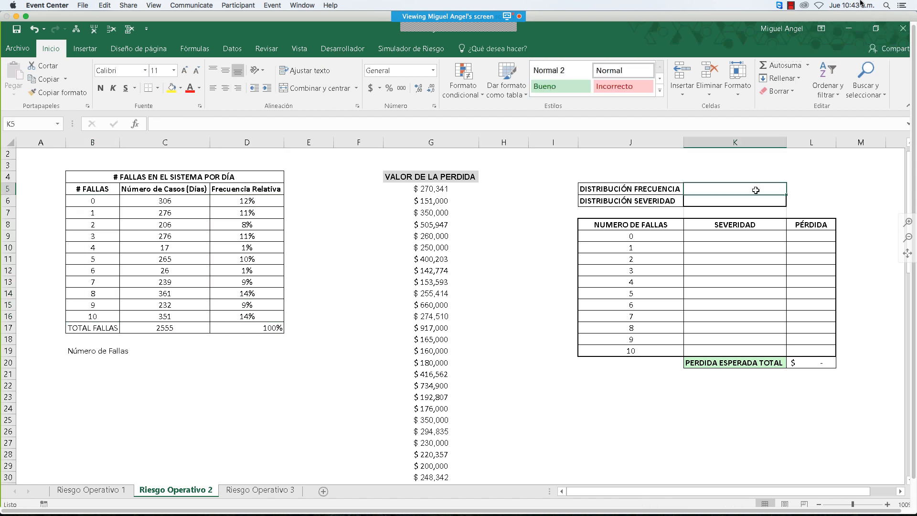
{"action": "type", "text": "+sum"}
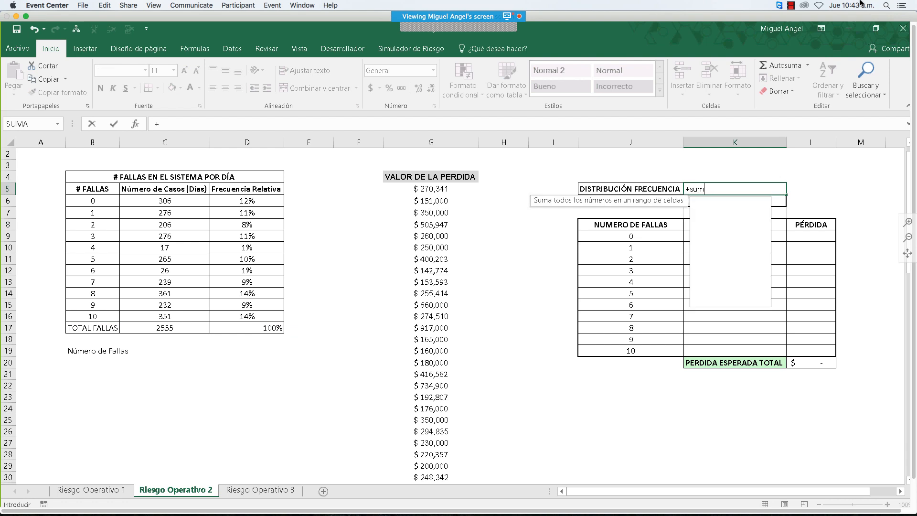
{"action": "type", "text": "a"}
{"action": "key", "text": "Tab"}
{"action": "left_click", "coordinate": [405, 188]}
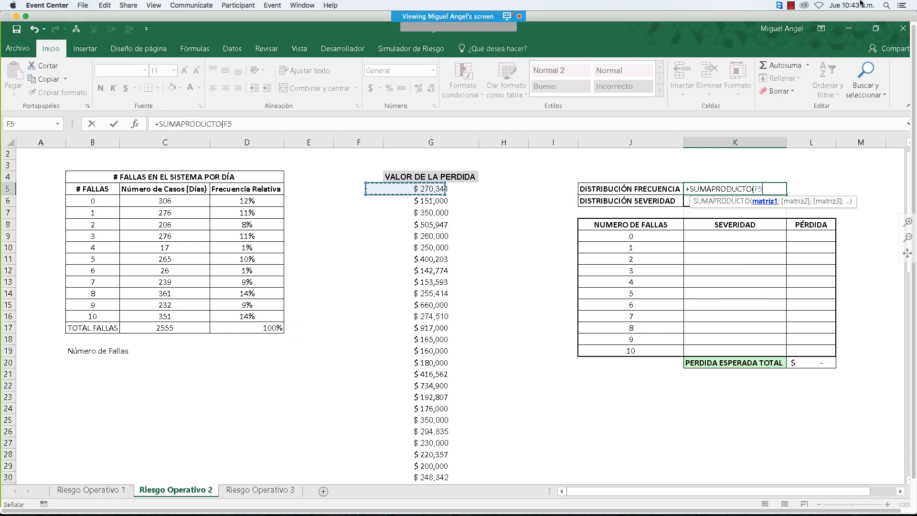
{"action": "left_click", "coordinate": [41, 200]}
{"action": "left_click_drag", "start_coordinate": [92, 201], "coordinate": [115, 318]}
{"action": "type", "text": ";"}
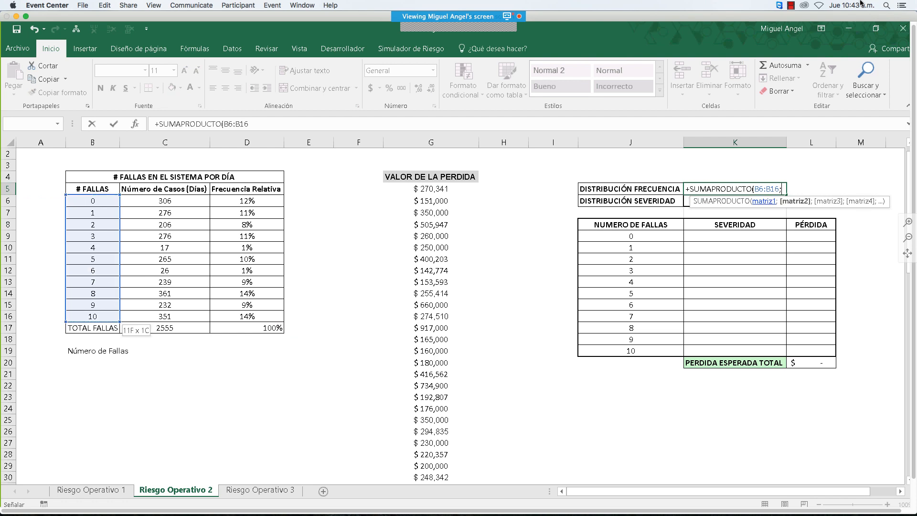
{"action": "left_click", "coordinate": [400, 189]}
{"action": "left_click_drag", "start_coordinate": [247, 200], "coordinate": [258, 293]}
{"action": "key", "text": "Return"}
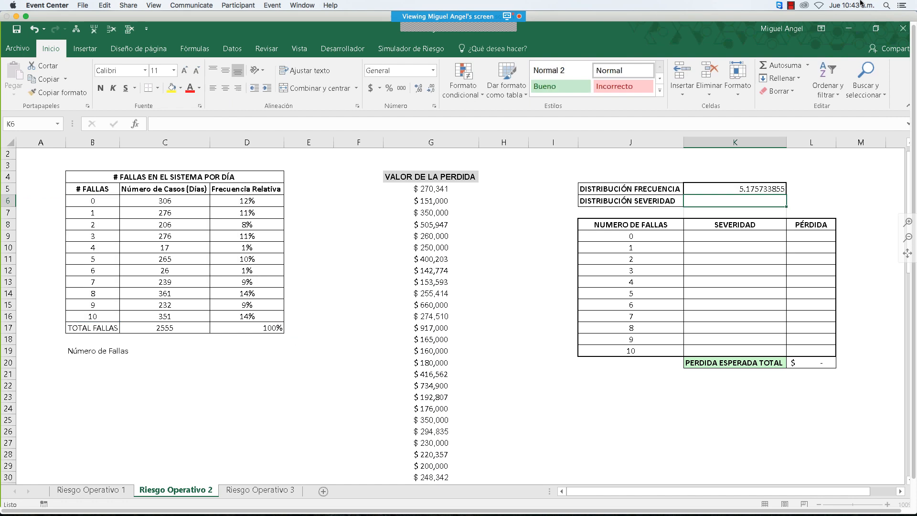
Step: Format the DISTRIBUCIÓN FRECUENCIA value in K5 without decimals and centre it
{"action": "key", "text": "Up"}
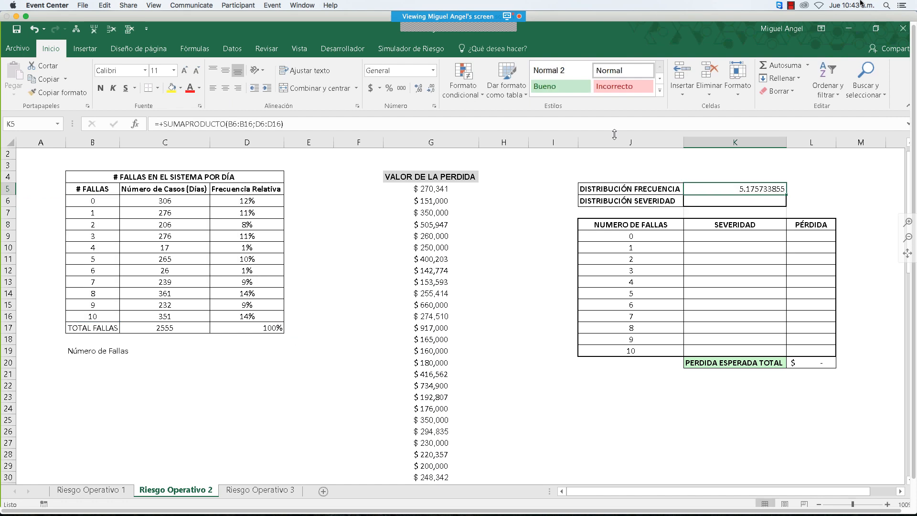
{"action": "left_click", "coordinate": [432, 92]}
{"action": "left_click", "coordinate": [431, 91]}
{"action": "left_click", "coordinate": [225, 88]}
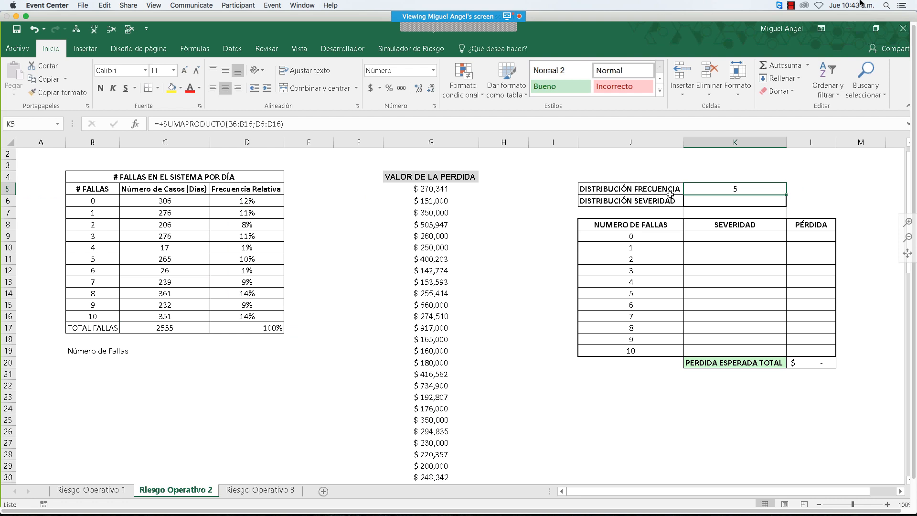
Step: Calculate DISTRIBUCIÓN SEVERIDAD in K6 with PROMEDIO of the loss values G5:G78
{"action": "left_click", "coordinate": [712, 201]}
{"action": "type", "text": "+"}
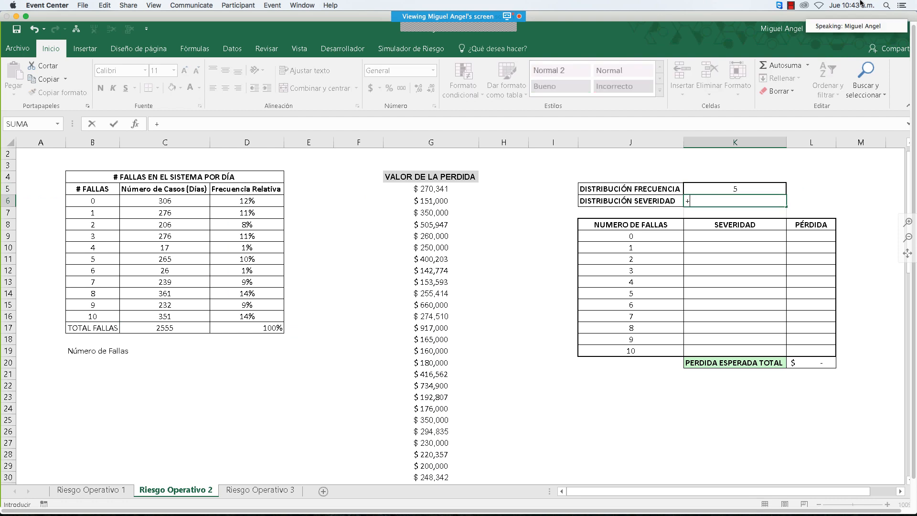
{"action": "type", "text": "prome"}
{"action": "key", "text": "Tab"}
{"action": "key", "text": "Left"}
{"action": "key", "text": "Left"}
{"action": "key", "text": "Left"}
{"action": "key", "text": "Left"}
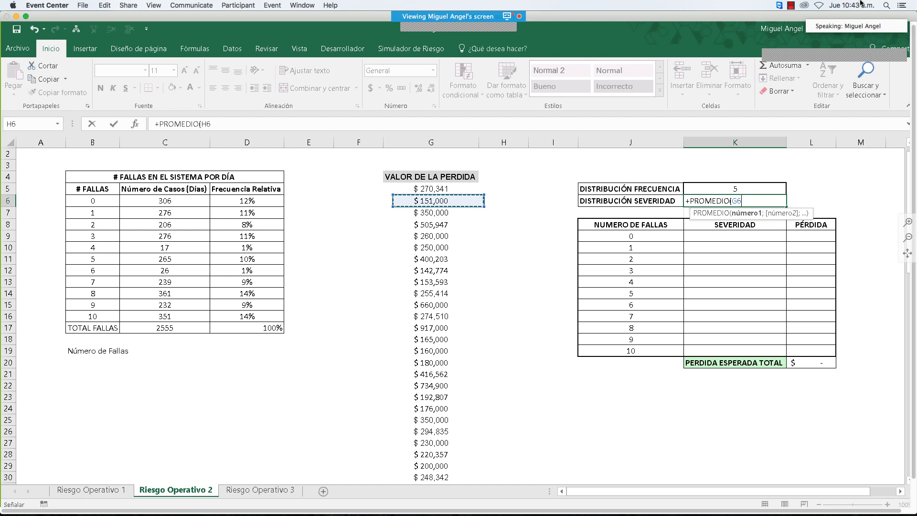
{"action": "left_click_drag", "start_coordinate": [431, 189], "coordinate": [478, 483]}
{"action": "key", "text": "Return"}
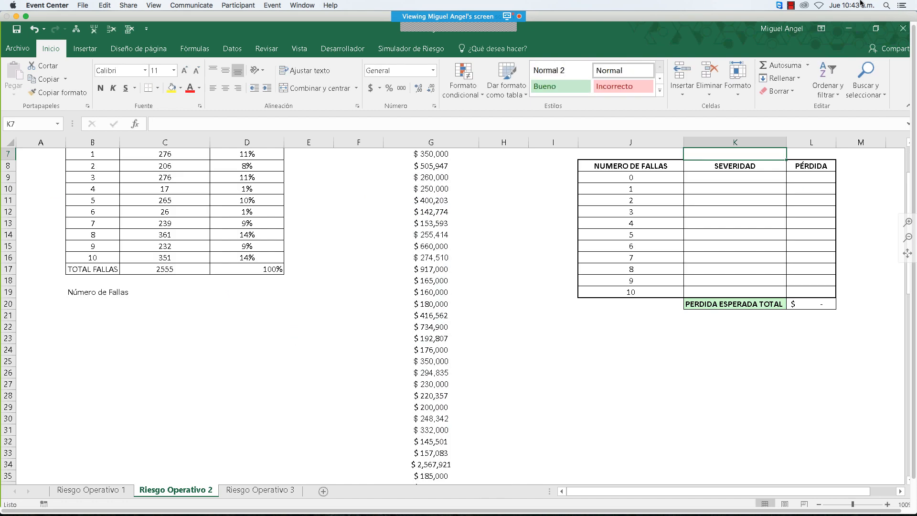
Step: Centre the DISTRIBUCIÓN SEVERIDAD value in K6
{"action": "key", "text": "Up"}
{"action": "key", "text": "Up"}
{"action": "key", "text": "Up"}
{"action": "key", "text": "Up"}
{"action": "key", "text": "Down"}
{"action": "key", "text": "Down"}
{"action": "key", "text": "Down"}
{"action": "key", "text": "Down"}
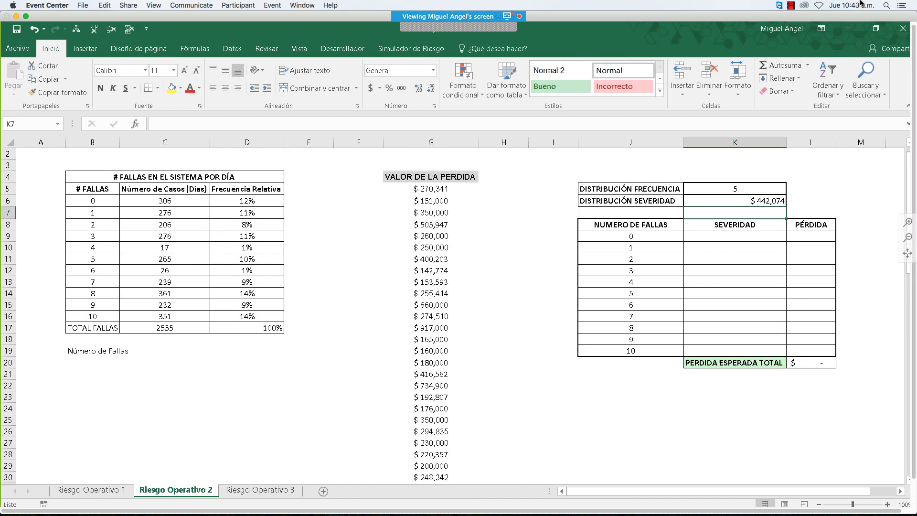
{"action": "key", "text": "Up"}
{"action": "left_click", "coordinate": [226, 88]}
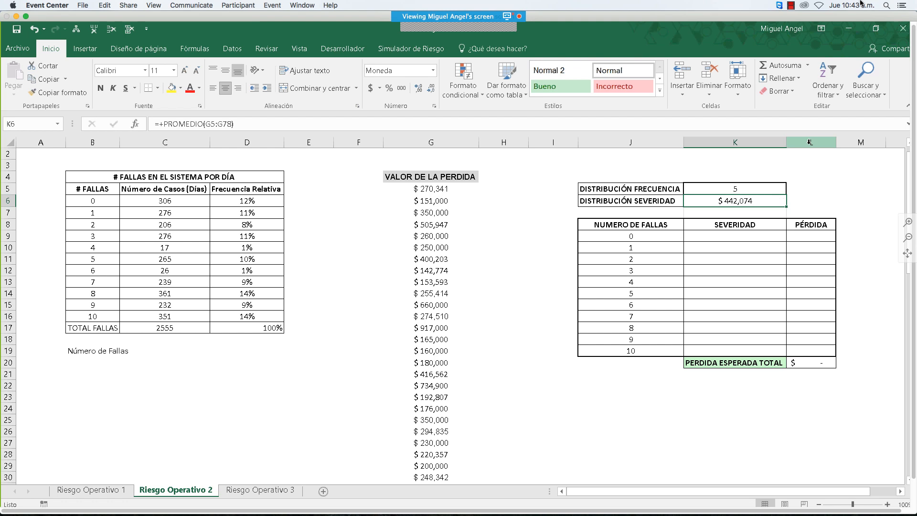
Step: Multiply the frequency by the severity in M6 with the formula K5*K6
{"action": "left_click", "coordinate": [819, 188]}
{"action": "key", "text": "Right"}
{"action": "key", "text": "Right"}
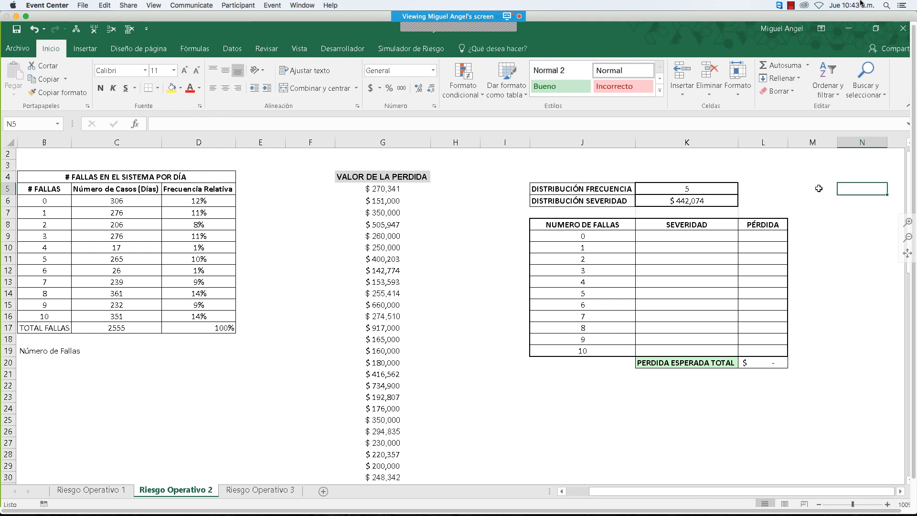
{"action": "key", "text": "Left"}
{"action": "key", "text": "Down"}
{"action": "type", "text": "+"}
{"action": "key", "text": "Left"}
{"action": "key", "text": "Left"}
{"action": "key", "text": "Up"}
{"action": "type", "text": "*"}
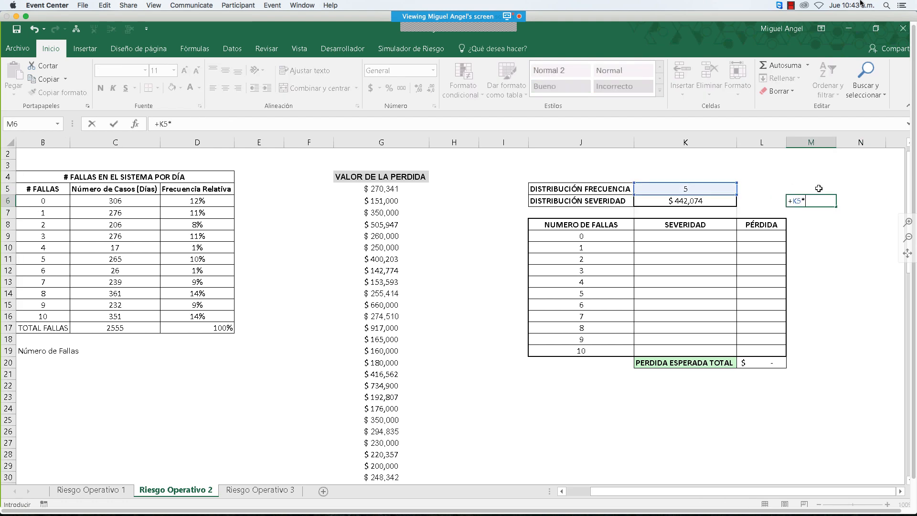
{"action": "key", "text": "Left"}
{"action": "key", "text": "Left"}
{"action": "key", "text": "ctrl+Return"}
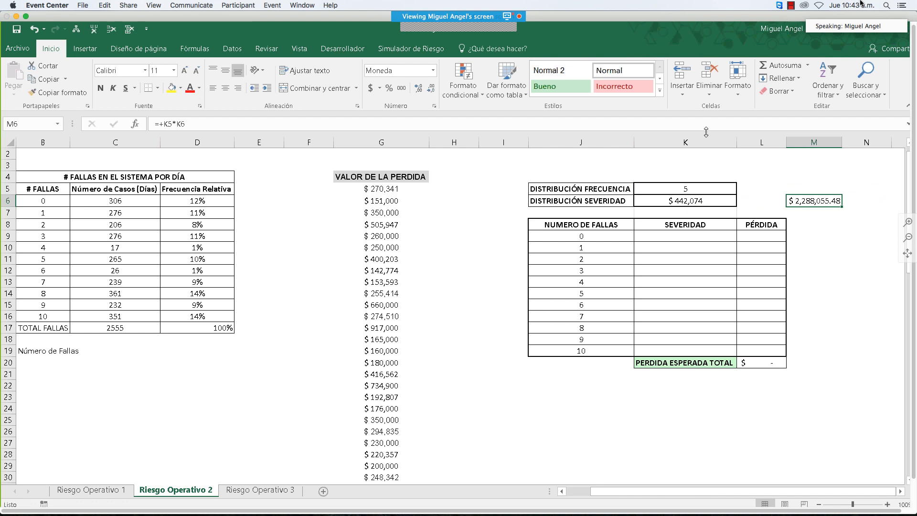
Step: Look over the first values under VALOR DE LA PERDIDA and go back to the daily failures table
{"action": "left_click_drag", "start_coordinate": [375, 190], "coordinate": [382, 210]}
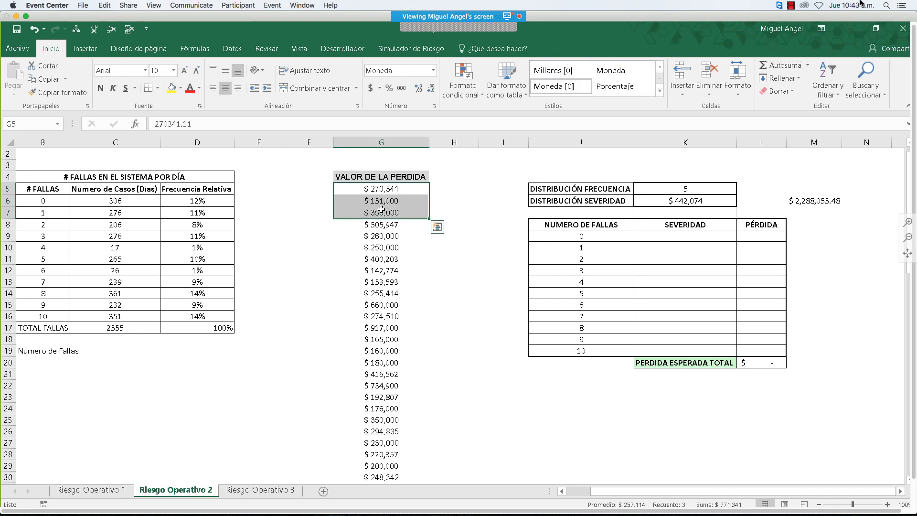
{"action": "key", "text": "Down"}
{"action": "key", "text": "Down"}
{"action": "key", "text": "Down"}
{"action": "key", "text": "Left"}
{"action": "key", "text": "Left"}
{"action": "key", "text": "Left"}
{"action": "key", "text": "Left"}
{"action": "key", "text": "Left"}
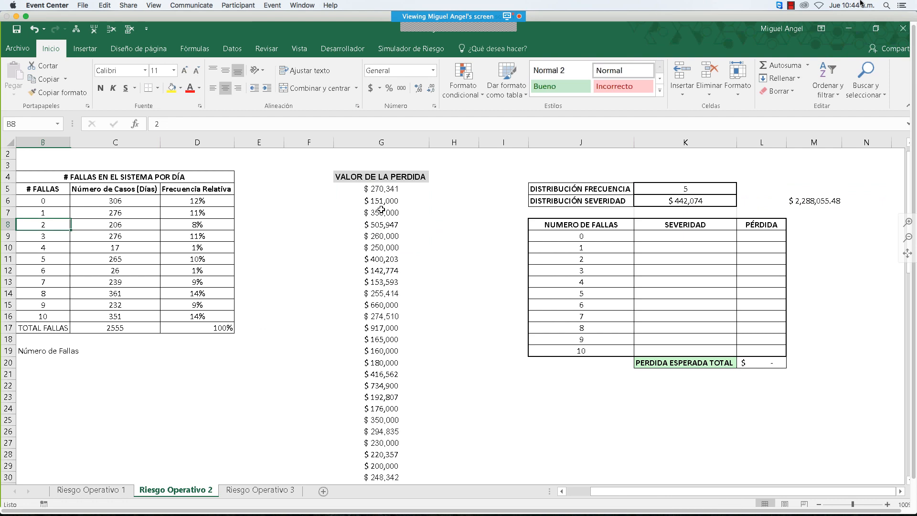
{"action": "key", "text": "Left"}
Step: Try to define an input assumption on the formula in K5, with the failure data in B6:C16 copied
{"action": "left_click_drag", "start_coordinate": [92, 201], "coordinate": [165, 316]}
{"action": "key", "text": "ctrl+c"}
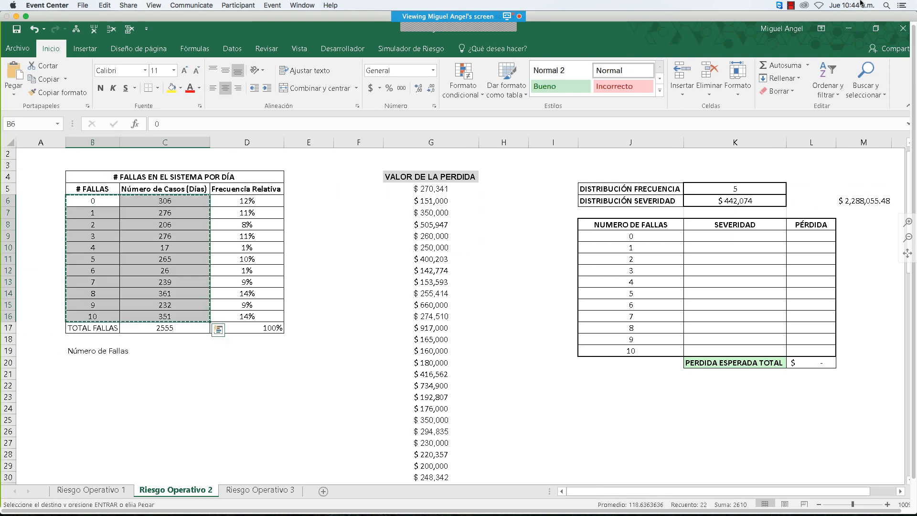
{"action": "left_click", "coordinate": [717, 187]}
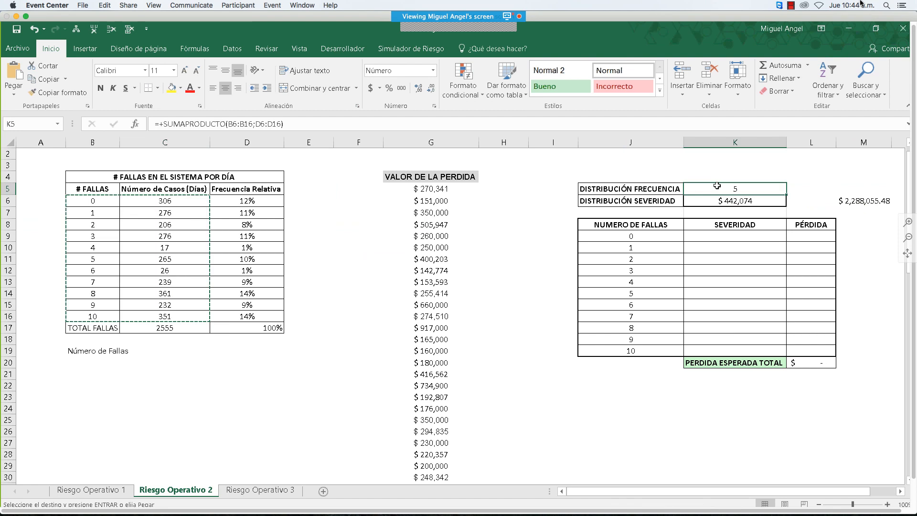
{"action": "left_click", "coordinate": [411, 48]}
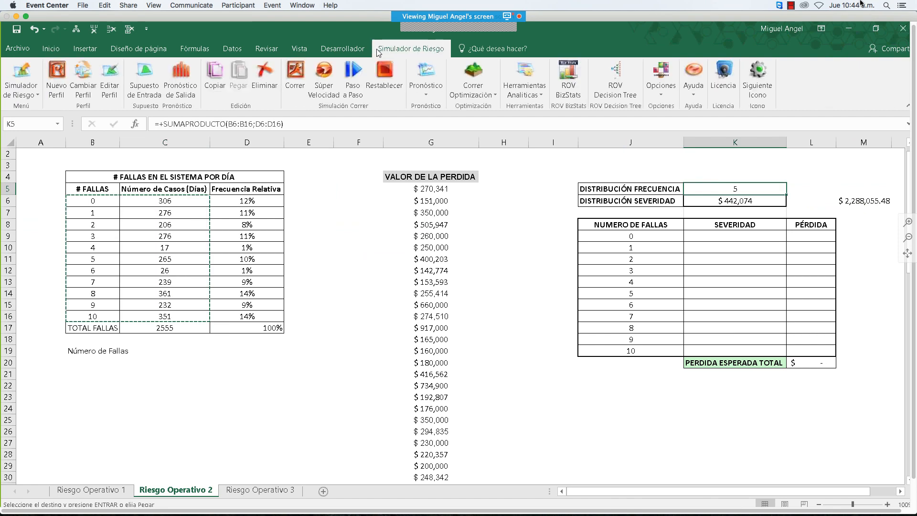
{"action": "left_click", "coordinate": [151, 87]}
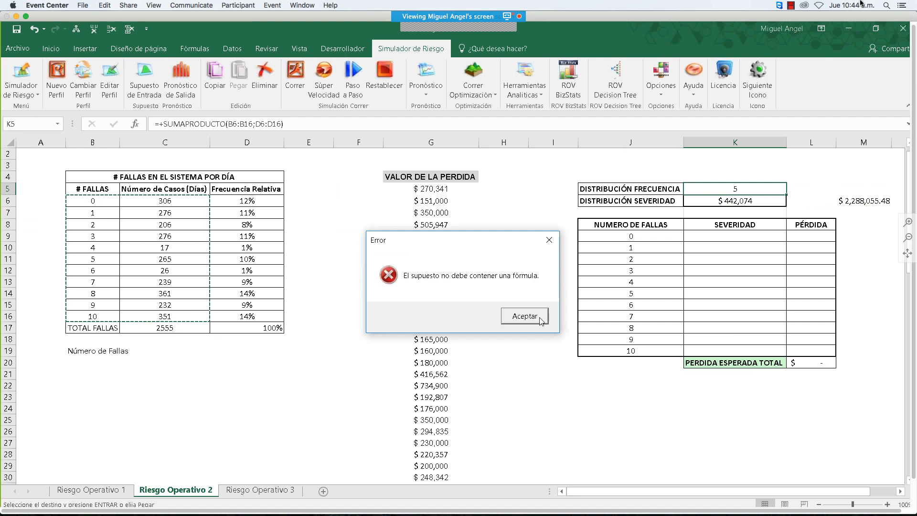
{"action": "left_click", "coordinate": [525, 316]}
Step: Replace the DISTRIBUCIÓN FRECUENCIA formula in K5 with the fixed value 5
{"action": "type", "text": "5"}
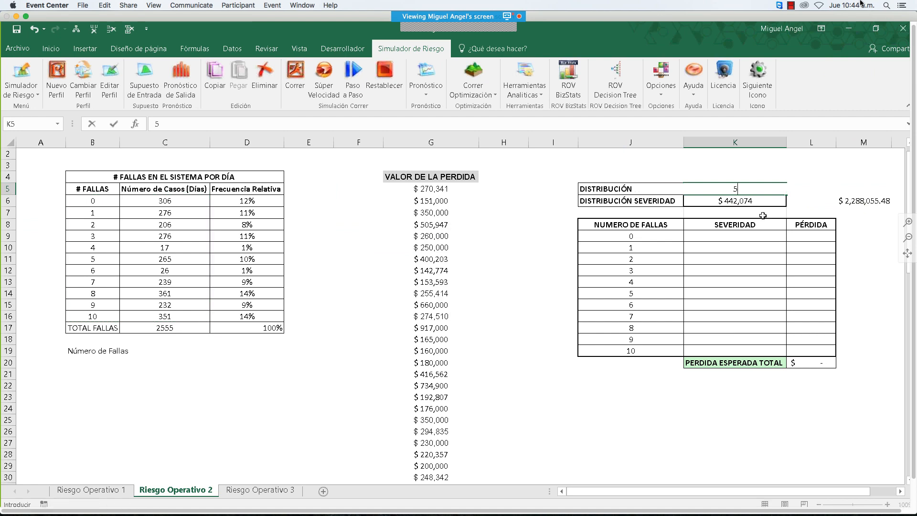
{"action": "key", "text": "Return"}
{"action": "key", "text": "Up"}
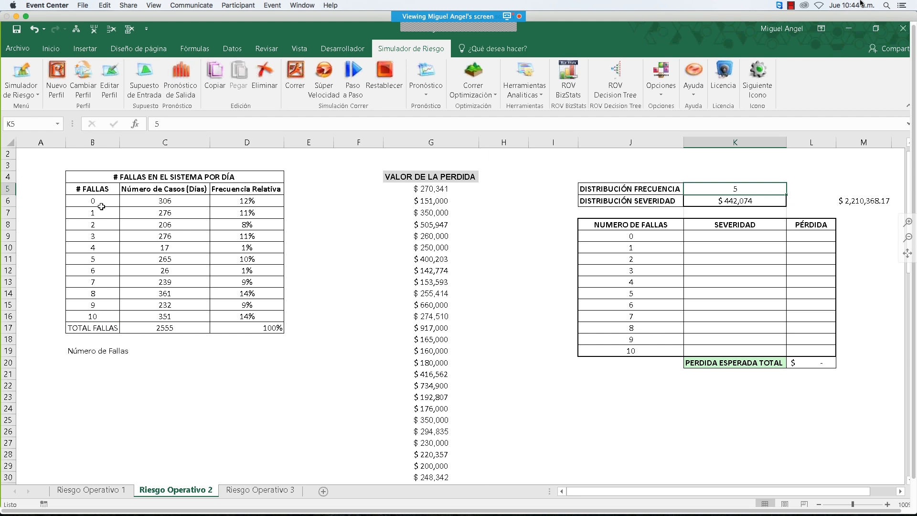
Step: Copy the failure counts and days in B6:C16 and open an input assumption for K5, showing the distributions as a list
{"action": "left_click_drag", "start_coordinate": [102, 206], "coordinate": [185, 322]}
{"action": "key", "text": "ctrl+c"}
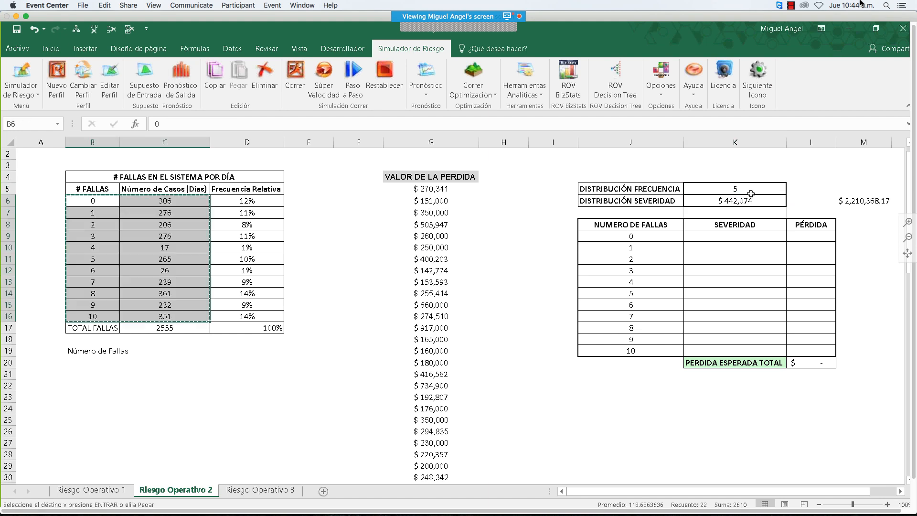
{"action": "left_click", "coordinate": [751, 194]}
{"action": "left_click", "coordinate": [145, 87]}
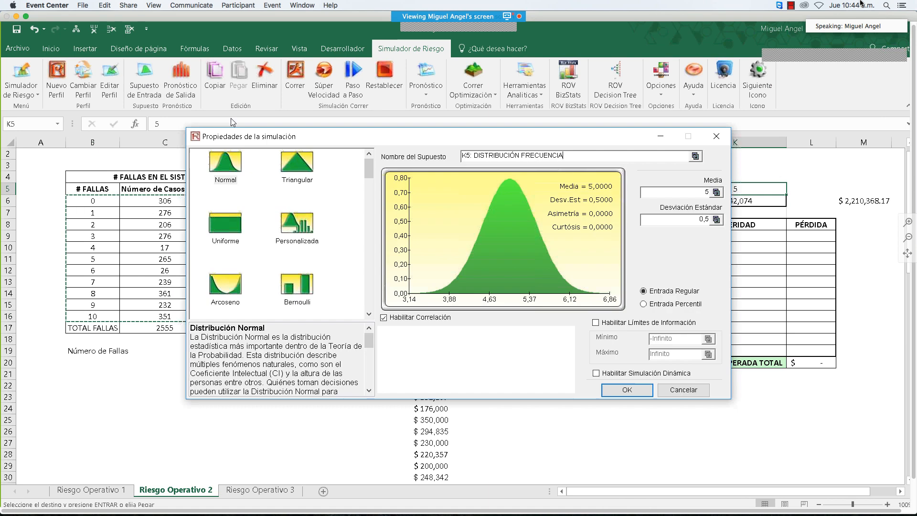
{"action": "right_click", "coordinate": [340, 186]}
{"action": "left_click", "coordinate": [363, 215]}
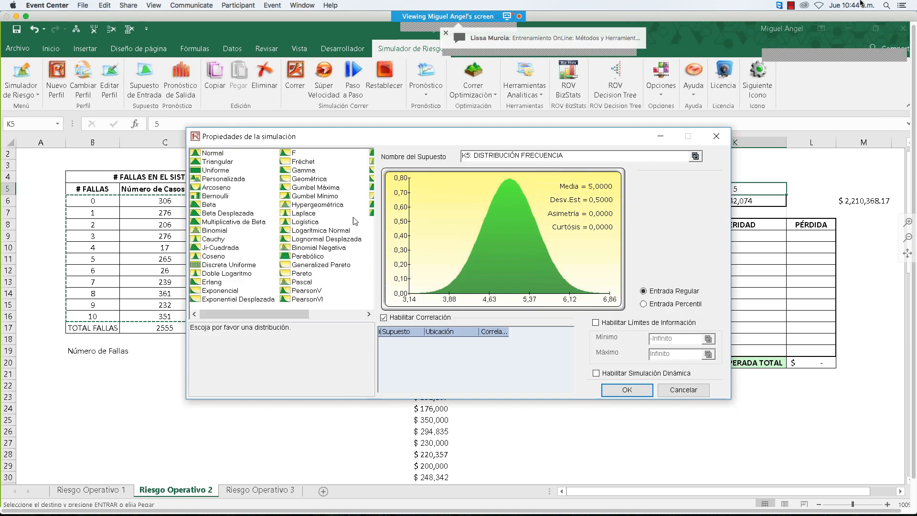
{"action": "mouse_move", "coordinate": [271, 316]}
{"action": "left_mouse_down"}
{"action": "mouse_move", "coordinate": [319, 315]}
{"action": "mouse_move", "coordinate": [272, 309]}
{"action": "left_mouse_up"}
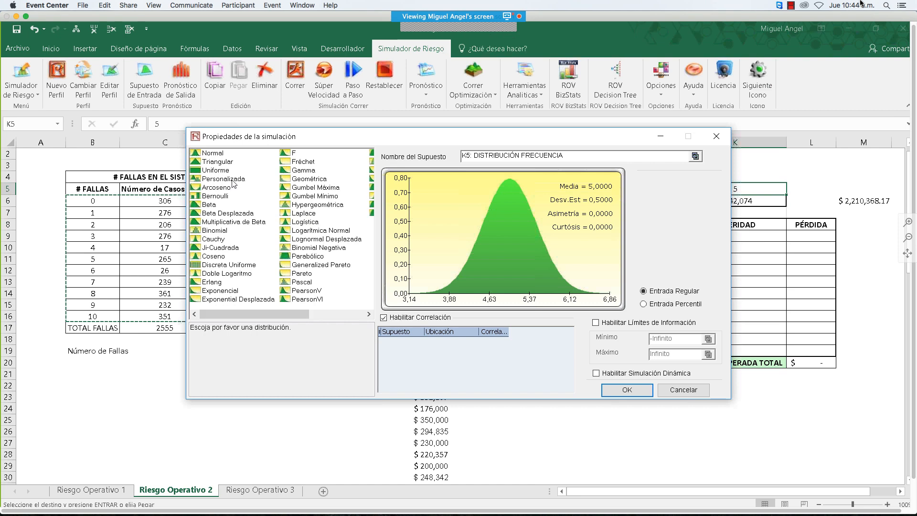
{"action": "left_click_drag", "start_coordinate": [271, 142], "coordinate": [352, 160]}
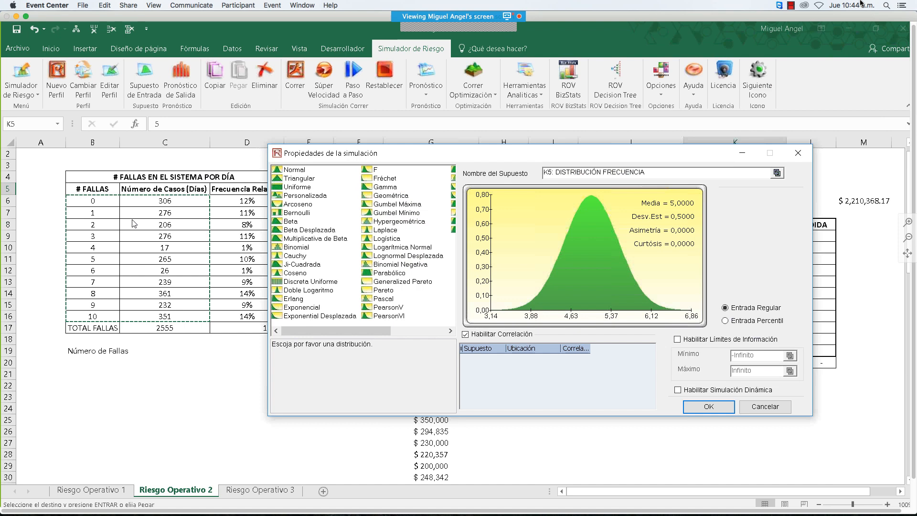
Step: Create a Personalizada distribution for K5 by pasting in the copied failure data, and update its graph
{"action": "left_click", "coordinate": [306, 196]}
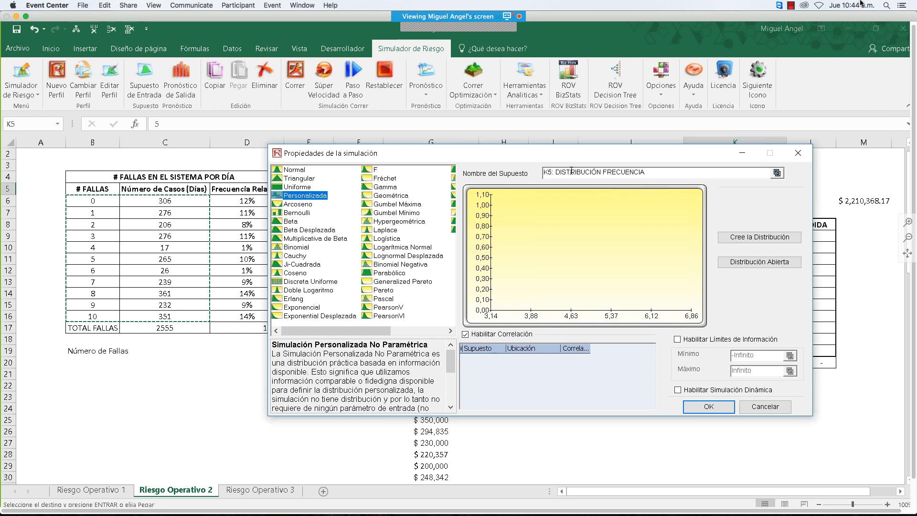
{"action": "left_click", "coordinate": [746, 239]}
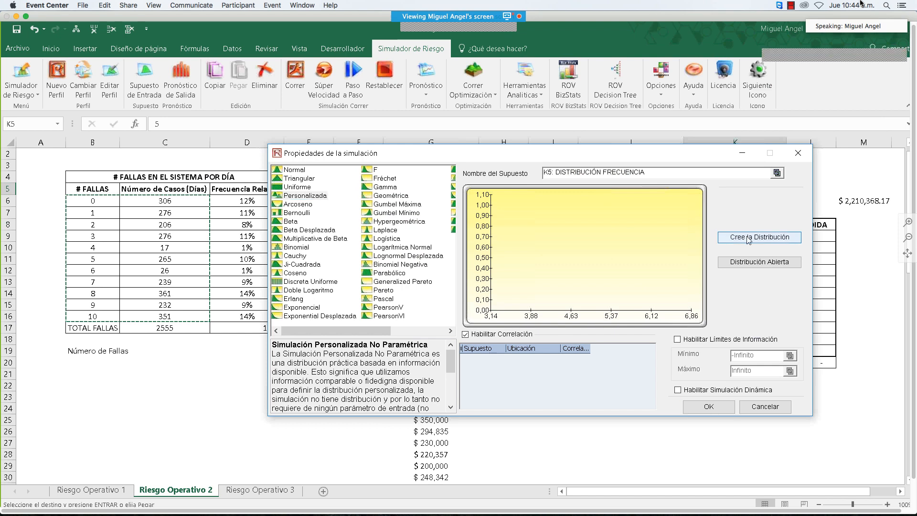
{"action": "left_click", "coordinate": [356, 334]}
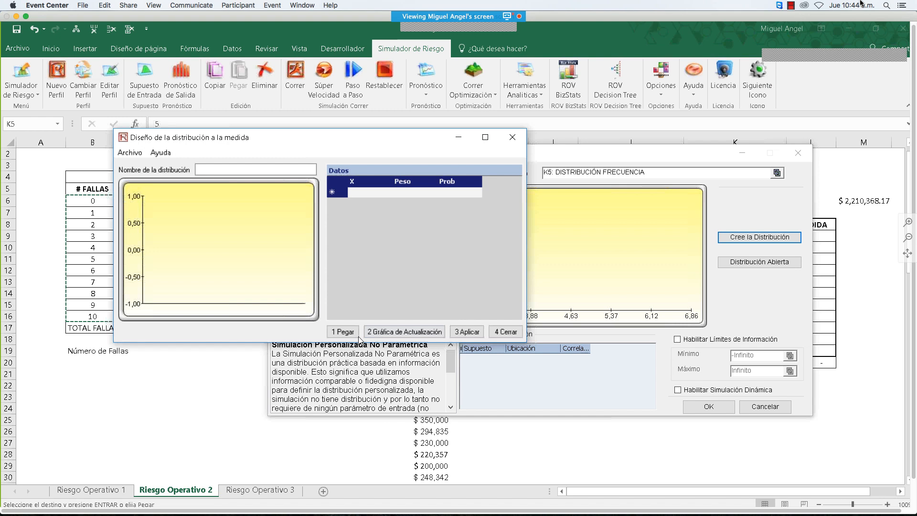
{"action": "left_click", "coordinate": [382, 335]}
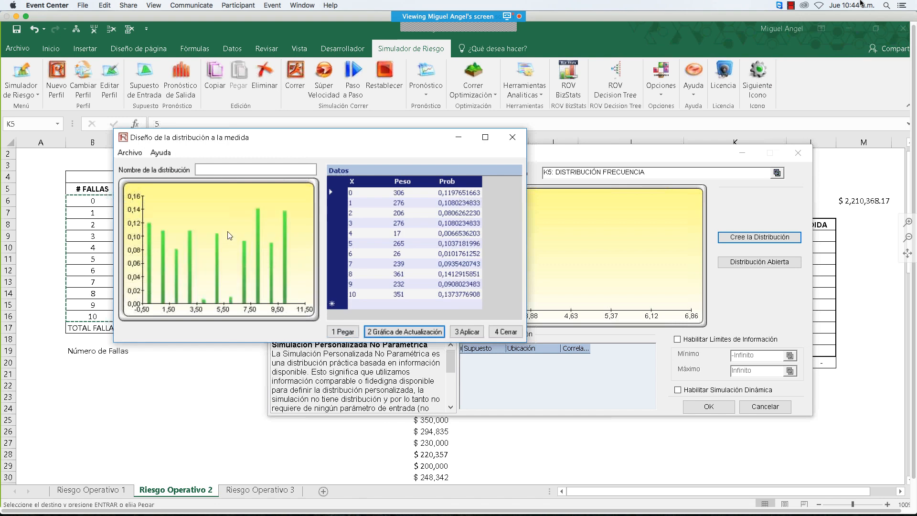
Step: Name the custom distribution Frecuencia and save it to the Escritorio folder as a Custom Distribution Data file (*.cd1)
{"action": "left_click", "coordinate": [209, 169]}
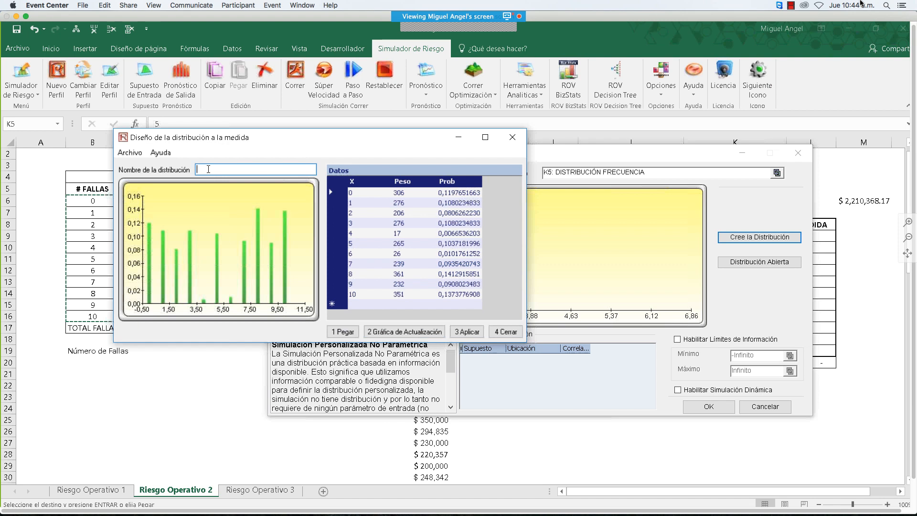
{"action": "type", "text": "Frecuencia"}
{"action": "left_click", "coordinate": [128, 152]}
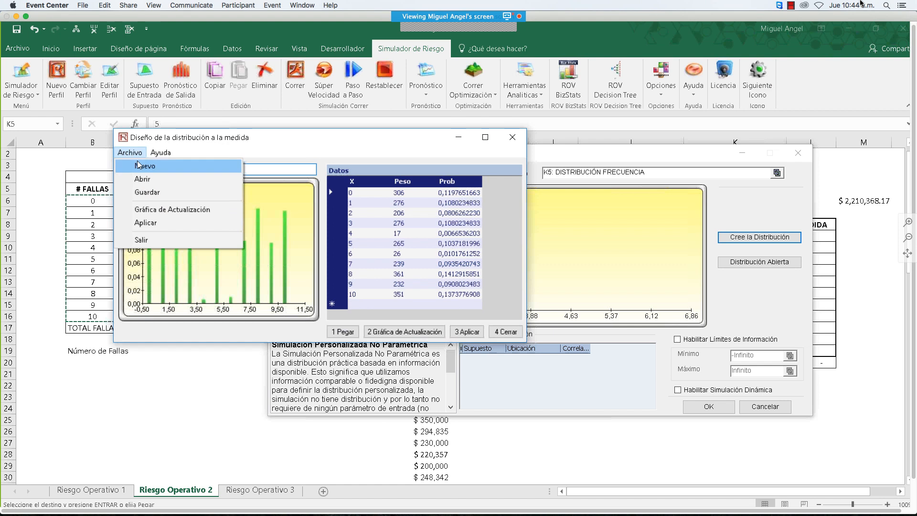
{"action": "left_click", "coordinate": [159, 191]}
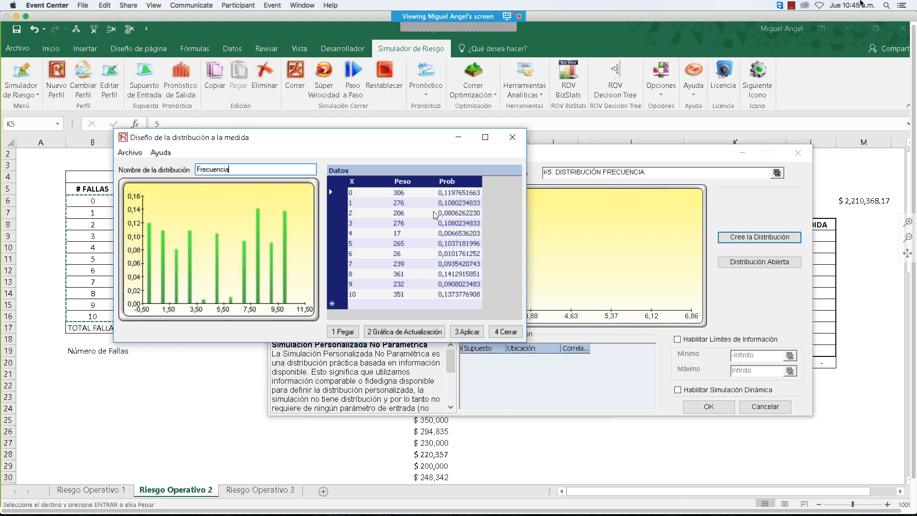
{"action": "key", "text": "ctrl+s"}
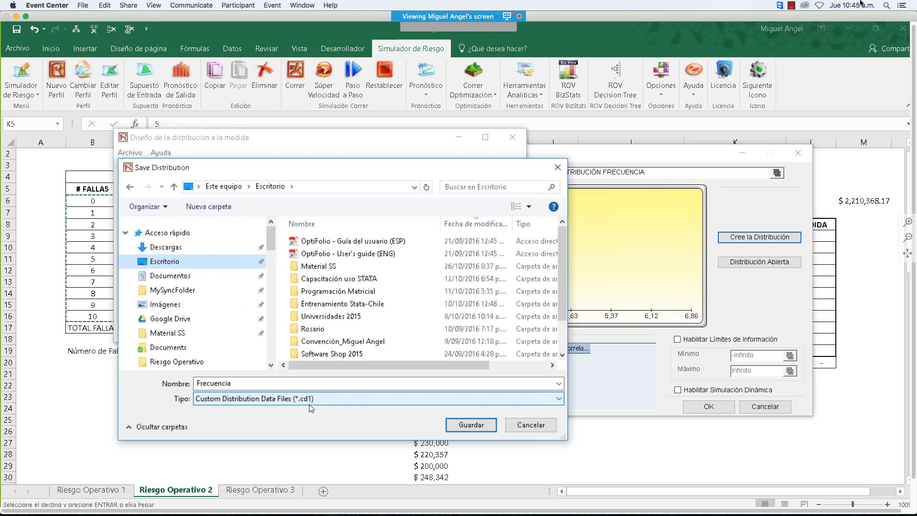
{"action": "left_click", "coordinate": [457, 425]}
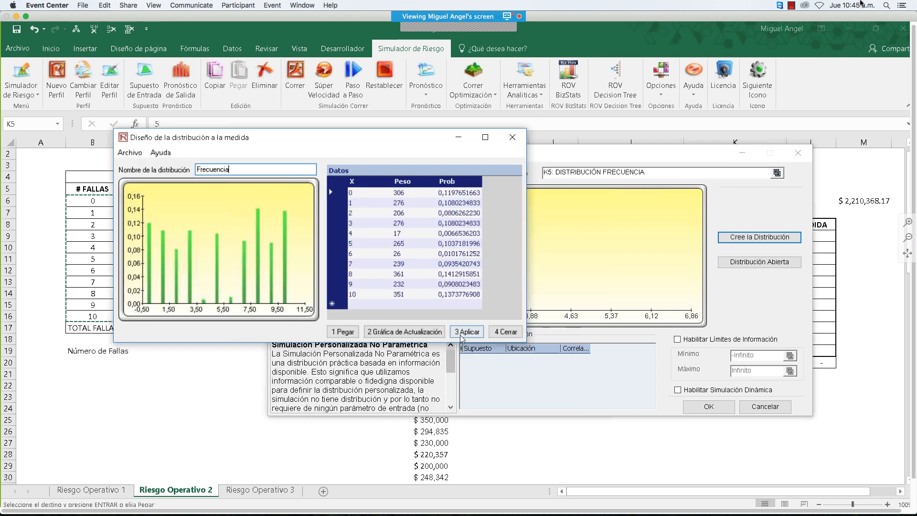
Step: Apply the custom failure distribution, close its designer and accept the input assumption for K5
{"action": "left_click", "coordinate": [507, 333]}
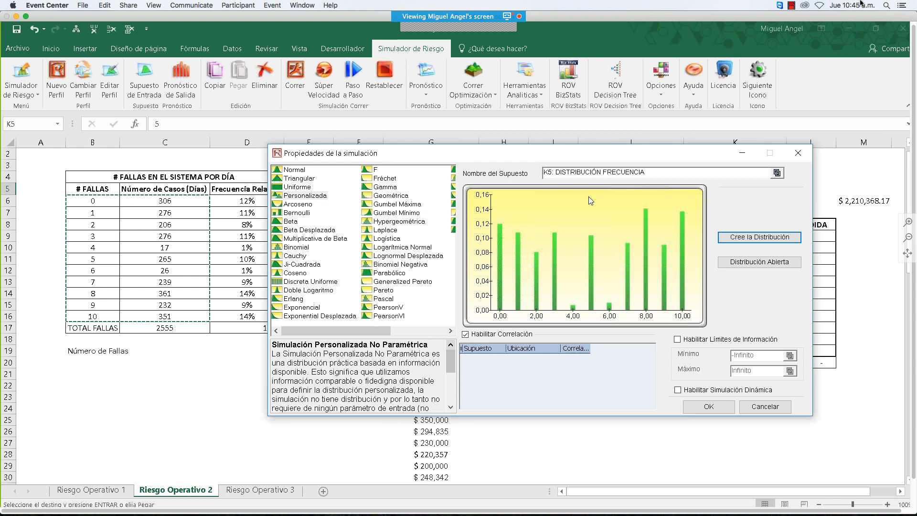
{"action": "left_click", "coordinate": [709, 407]}
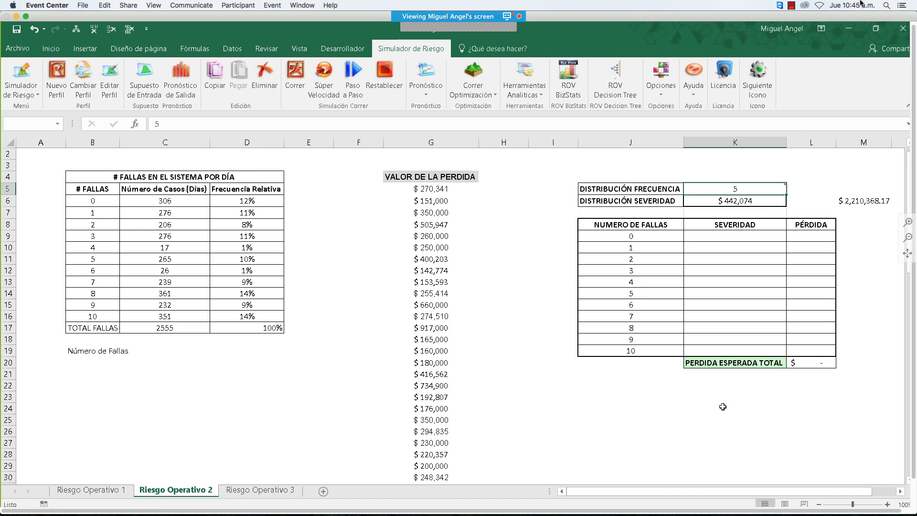
{"action": "mouse_move", "coordinate": [740, 186]}
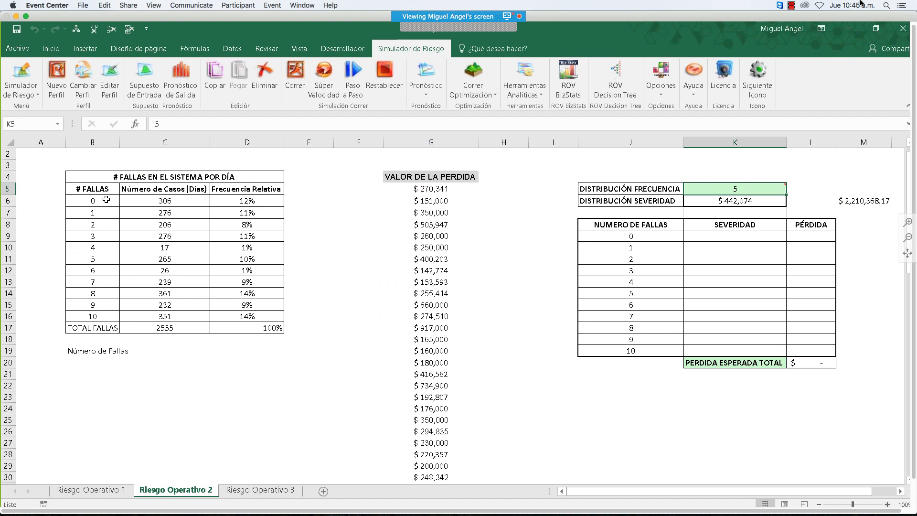
Step: Highlight the failure counts in B6:B16 and run the simulation step by step to watch the frequency in K5
{"action": "left_click_drag", "start_coordinate": [106, 199], "coordinate": [177, 316]}
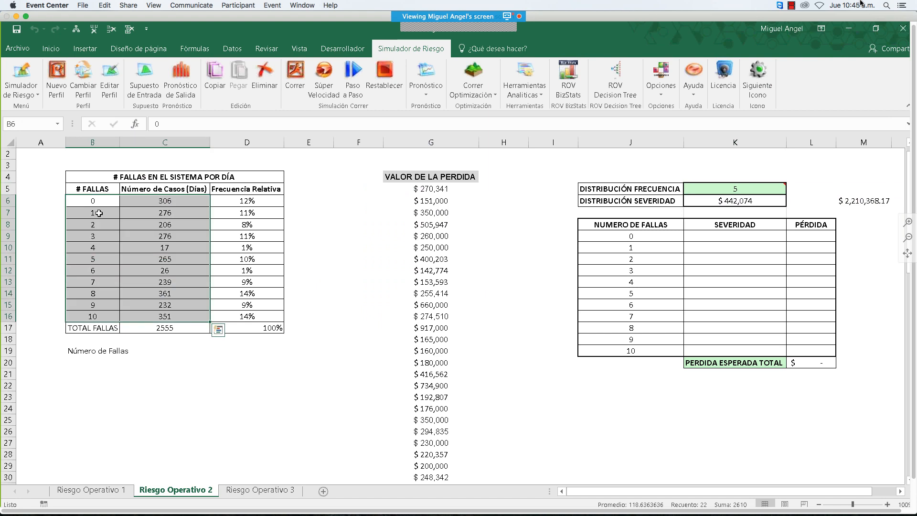
{"action": "left_click_drag", "start_coordinate": [98, 201], "coordinate": [114, 318]}
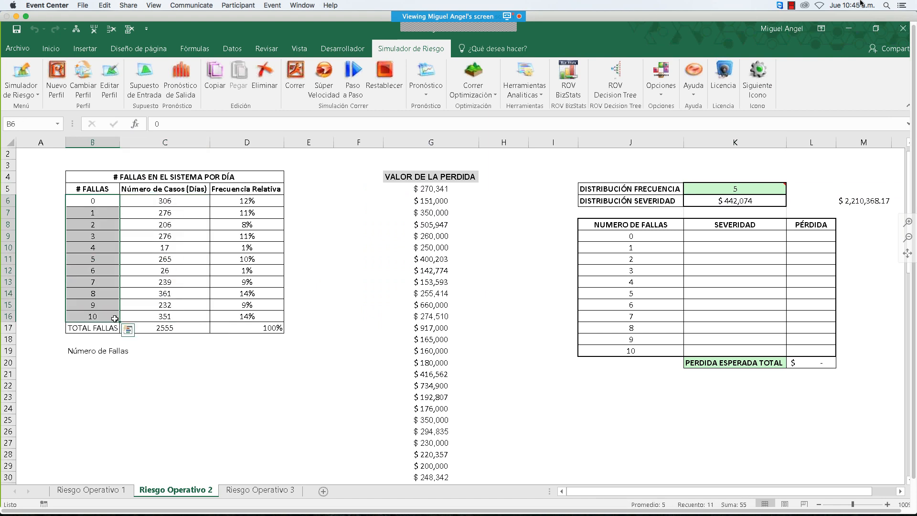
{"action": "left_click", "coordinate": [356, 72]}
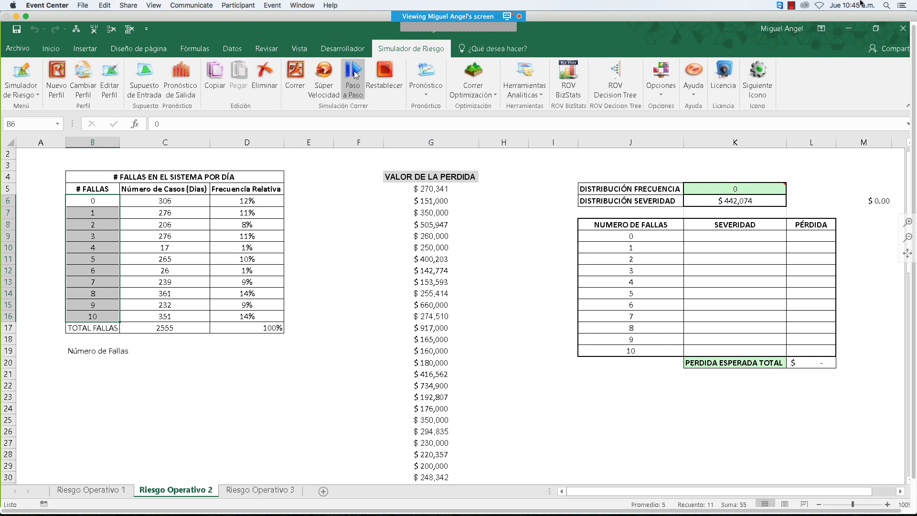
{"action": "left_click", "coordinate": [356, 75]}
{"action": "left_click", "coordinate": [355, 72]}
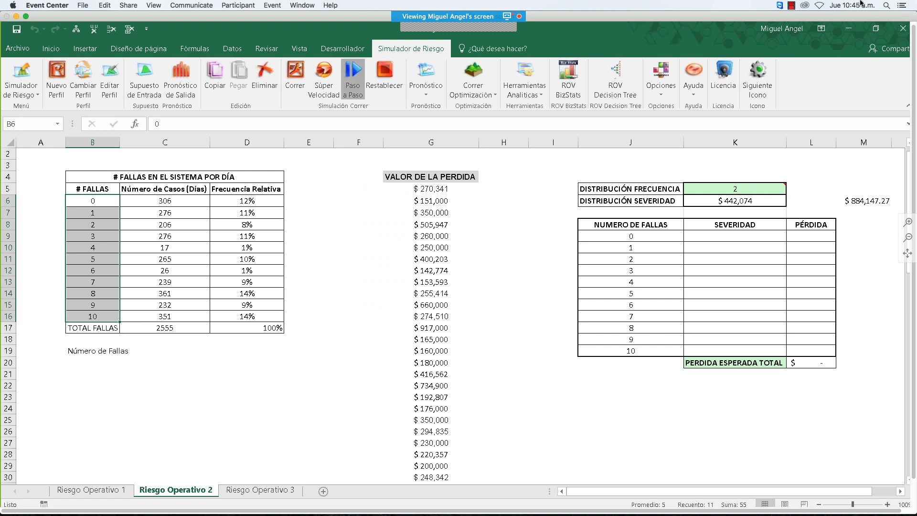
{"action": "left_click", "coordinate": [354, 74]}
{"action": "left_click", "coordinate": [353, 74]}
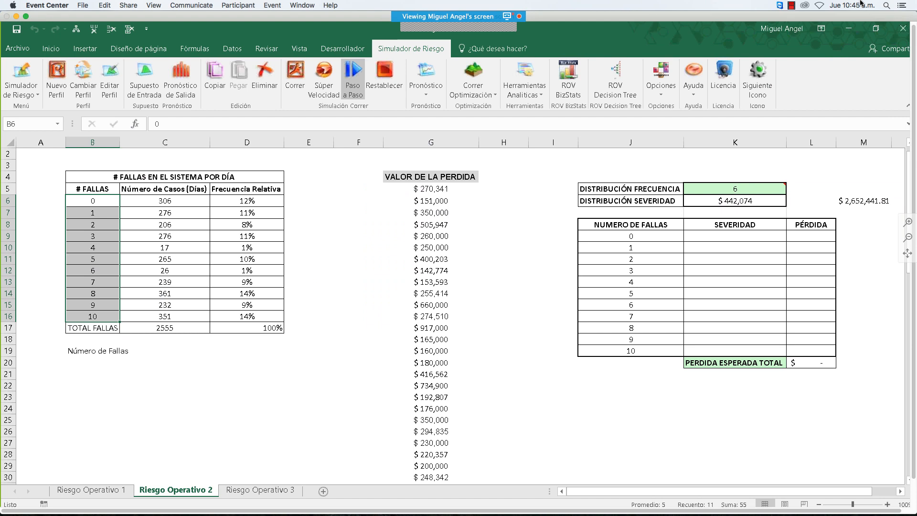
{"action": "left_click", "coordinate": [354, 74]}
{"action": "left_click", "coordinate": [354, 74]}
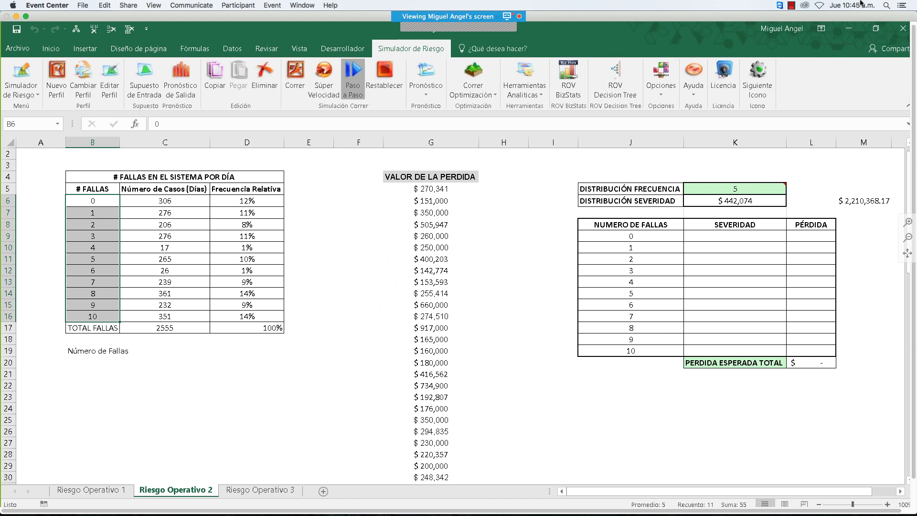
{"action": "left_click", "coordinate": [353, 74]}
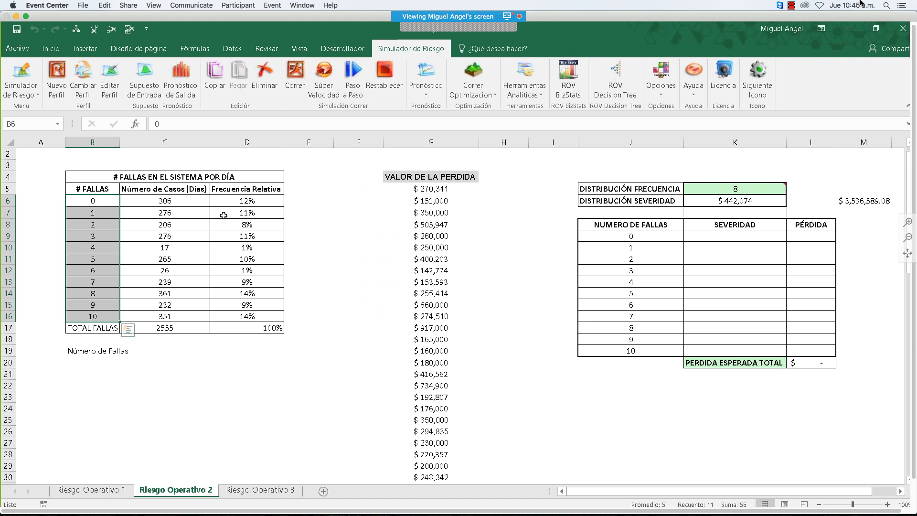
Step: Examine the relative frequencies in D6:D16 against one more single-step simulation of the K5 frequency
{"action": "left_click_drag", "start_coordinate": [239, 201], "coordinate": [247, 317]}
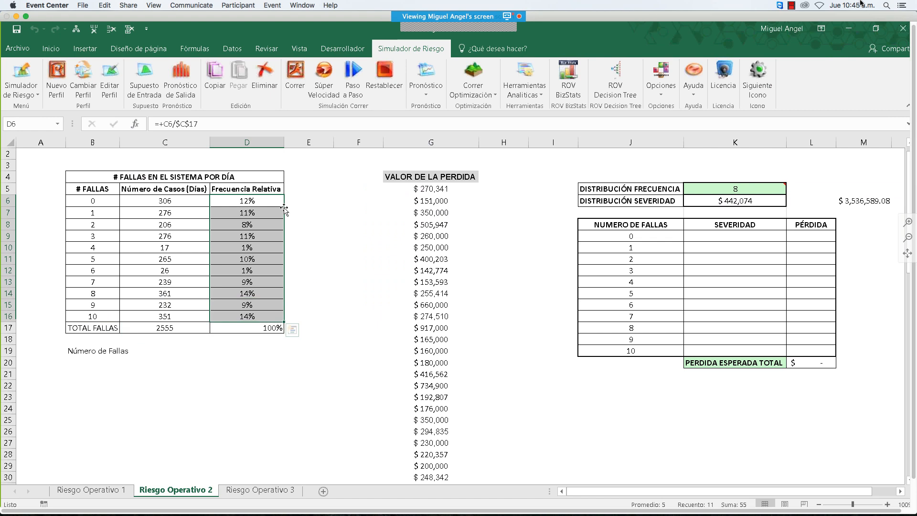
{"action": "left_click", "coordinate": [318, 222]}
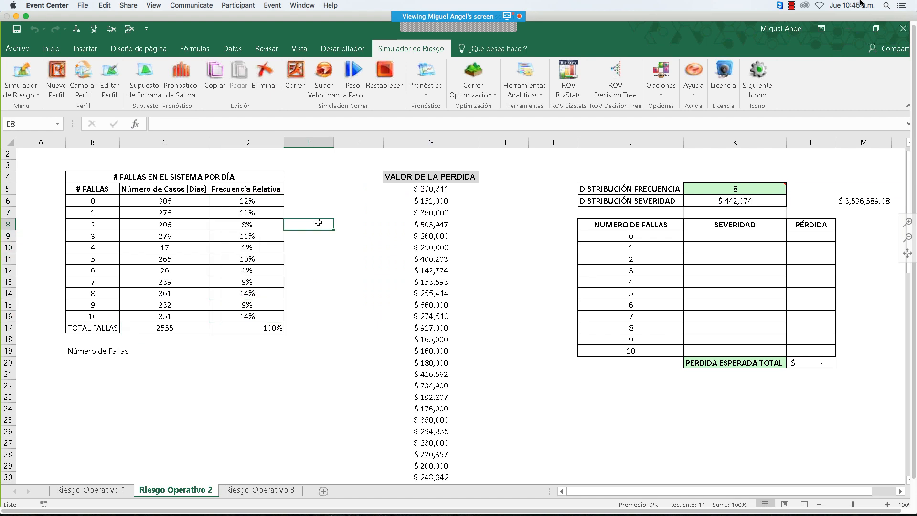
{"action": "left_click", "coordinate": [352, 88]}
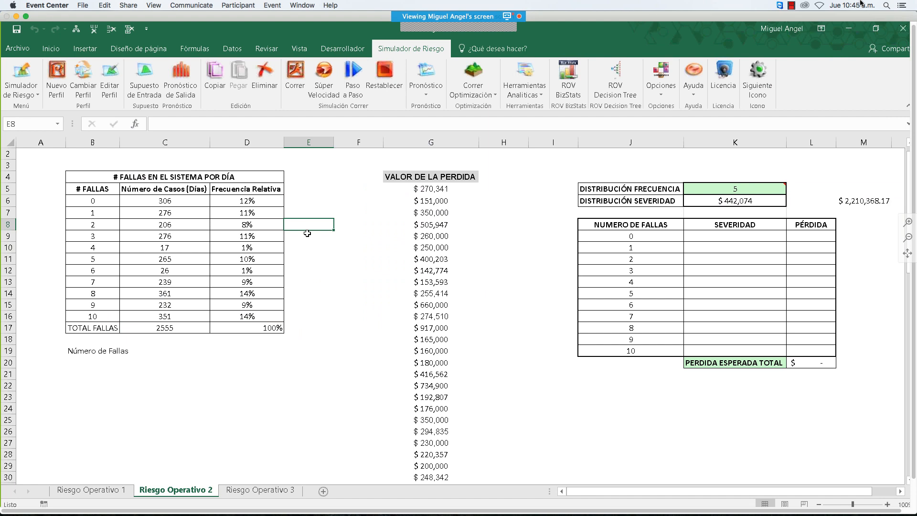
{"action": "left_click", "coordinate": [263, 202]}
{"action": "left_click", "coordinate": [270, 216]}
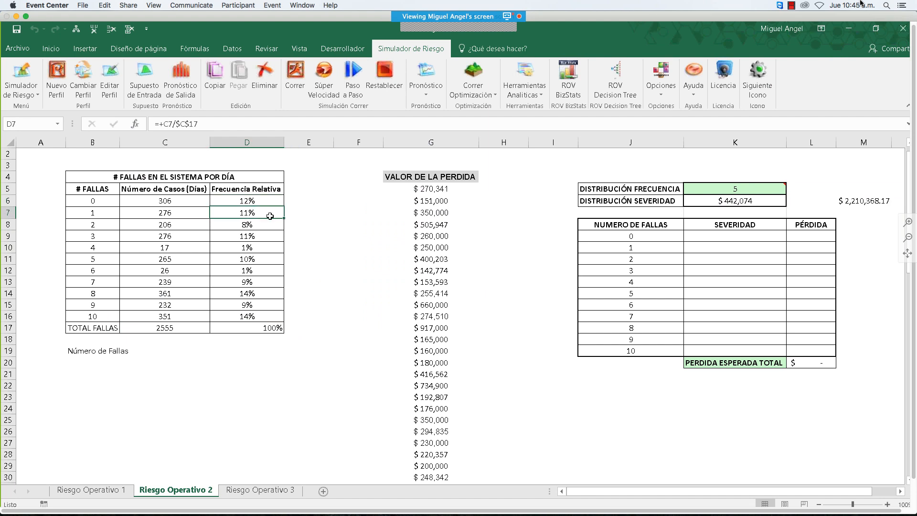
{"action": "left_click", "coordinate": [270, 236]}
{"action": "left_click", "coordinate": [269, 259]}
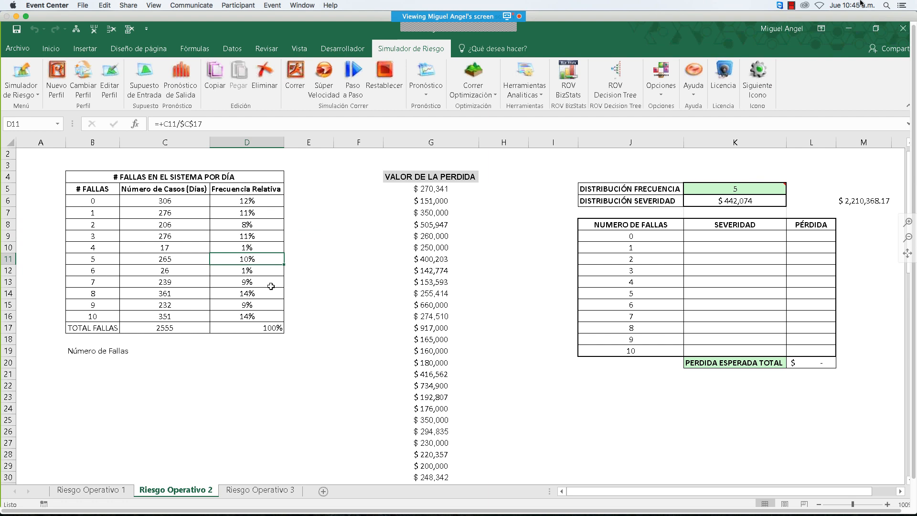
Step: Check the relative frequency in D16 and run the simulation step by step to watch the K5 frequency
{"action": "left_click", "coordinate": [271, 293]}
{"action": "left_click", "coordinate": [270, 316]}
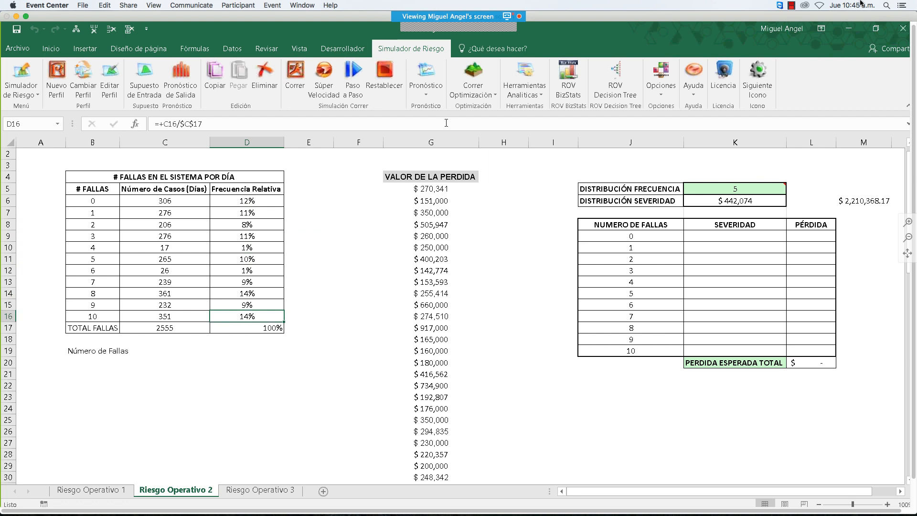
{"action": "left_click", "coordinate": [353, 77]}
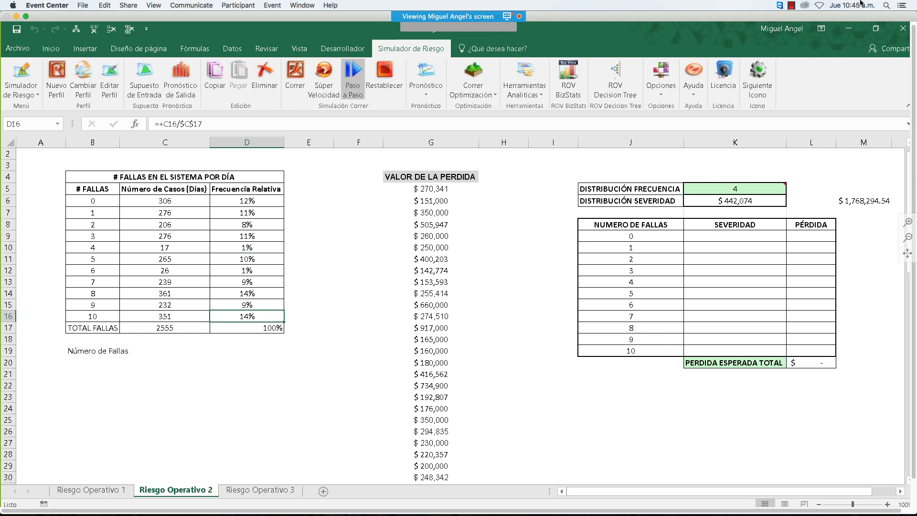
{"action": "left_click", "coordinate": [371, 84]}
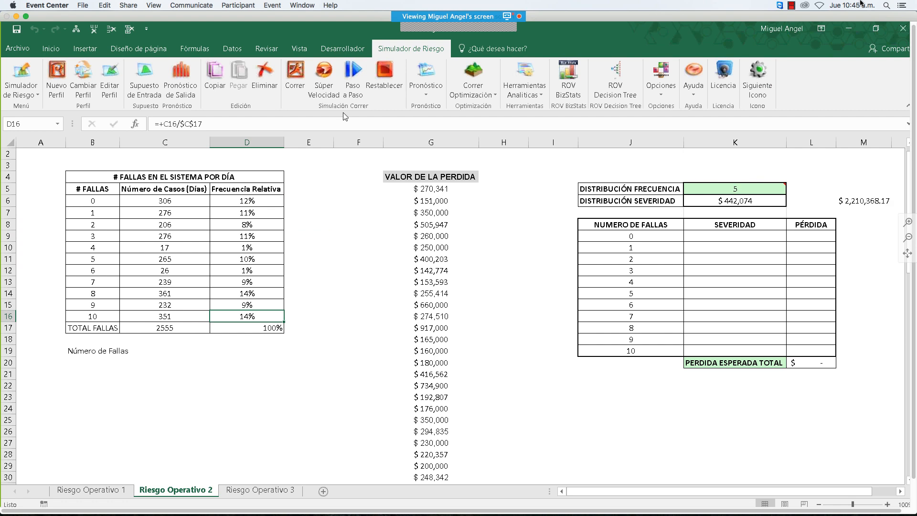
Step: Select the whole VALOR DE LA PERDIDA column with its heading, G4:G78
{"action": "left_click", "coordinate": [430, 191]}
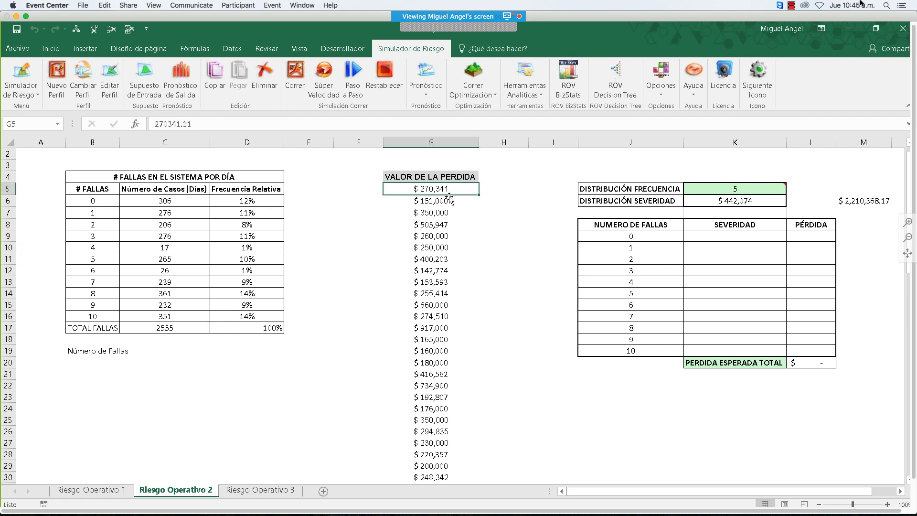
{"action": "key", "text": "Up"}
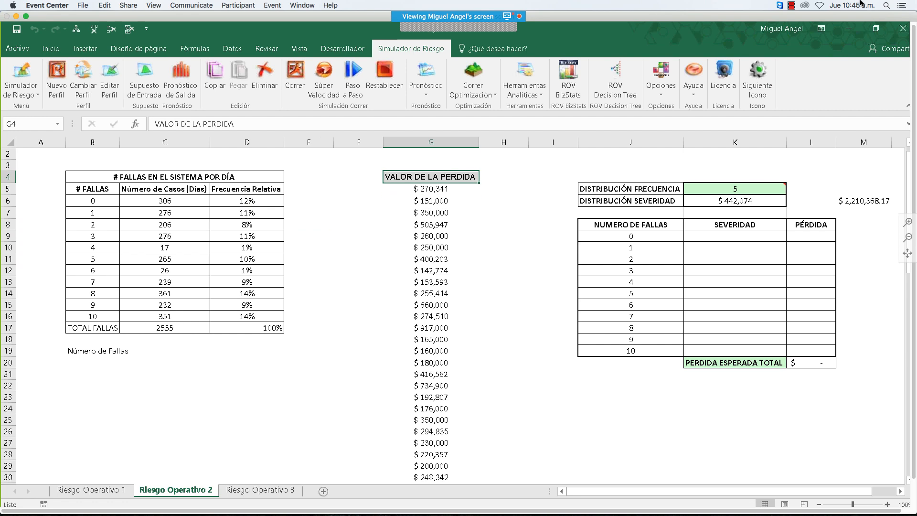
{"action": "key", "text": "ctrl+shift+Down"}
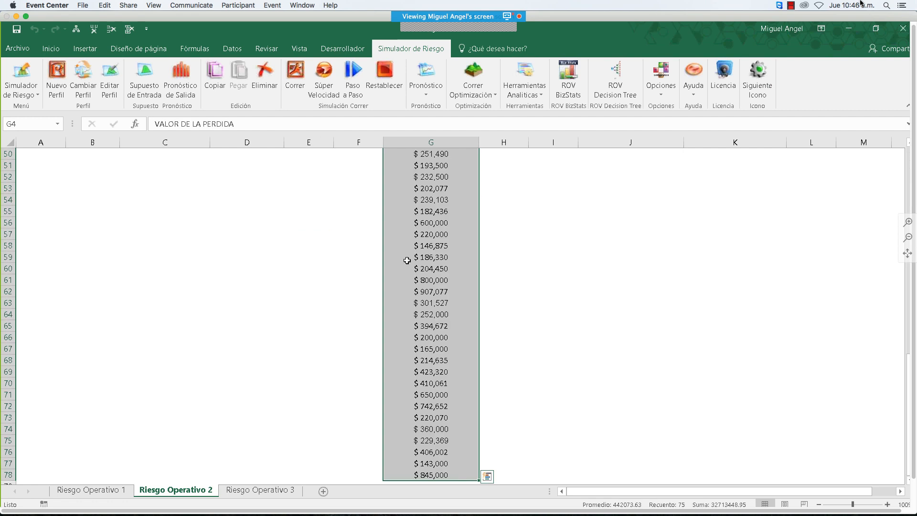
Step: Try a single-variable fit of continuous distributions to the loss values with the Anderson-Darling test
{"action": "left_click", "coordinate": [540, 94]}
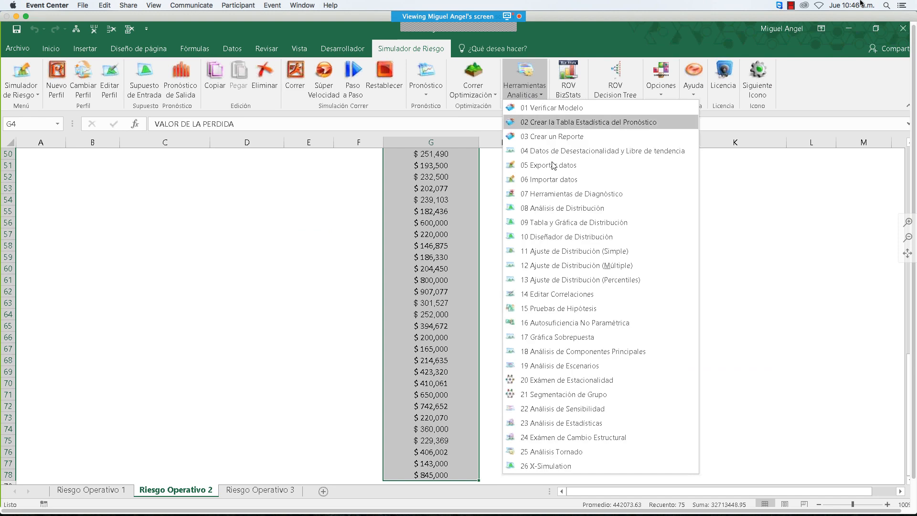
{"action": "left_click", "coordinate": [593, 252]}
{"action": "left_click_drag", "start_coordinate": [511, 148], "coordinate": [731, 179]}
{"action": "left_click", "coordinate": [785, 245]}
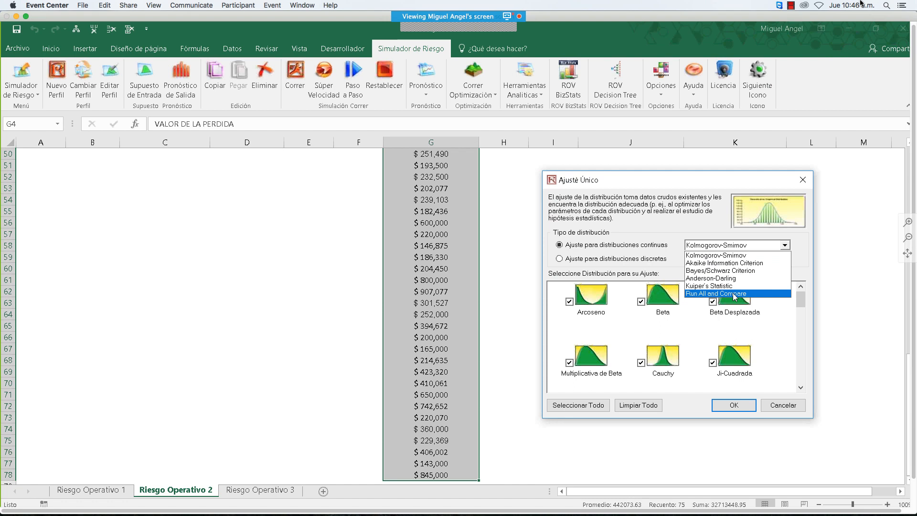
{"action": "left_click", "coordinate": [579, 258]}
{"action": "left_click", "coordinate": [560, 259]}
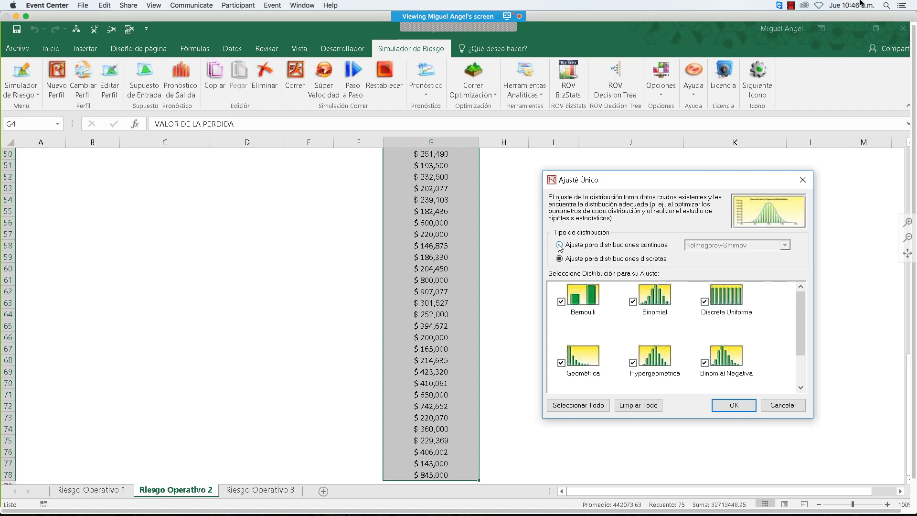
{"action": "left_click", "coordinate": [560, 245]}
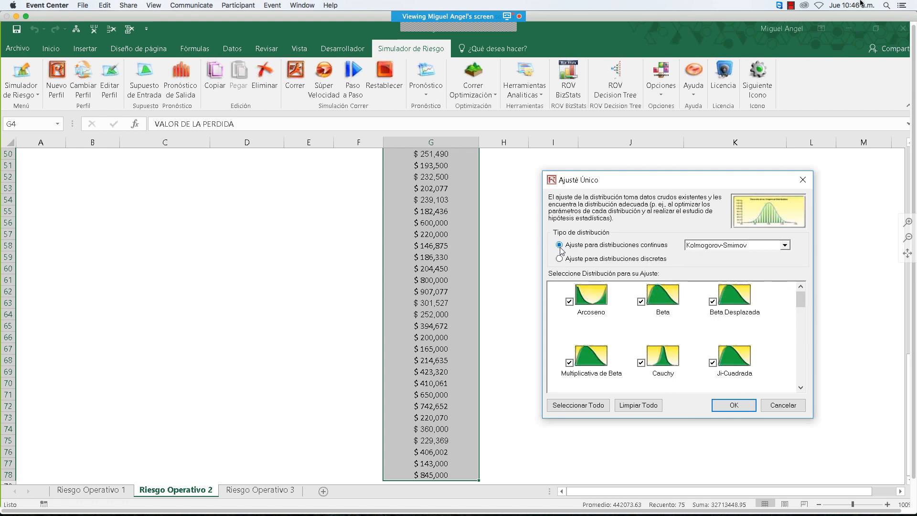
{"action": "left_click", "coordinate": [785, 246]}
{"action": "left_click", "coordinate": [748, 278]}
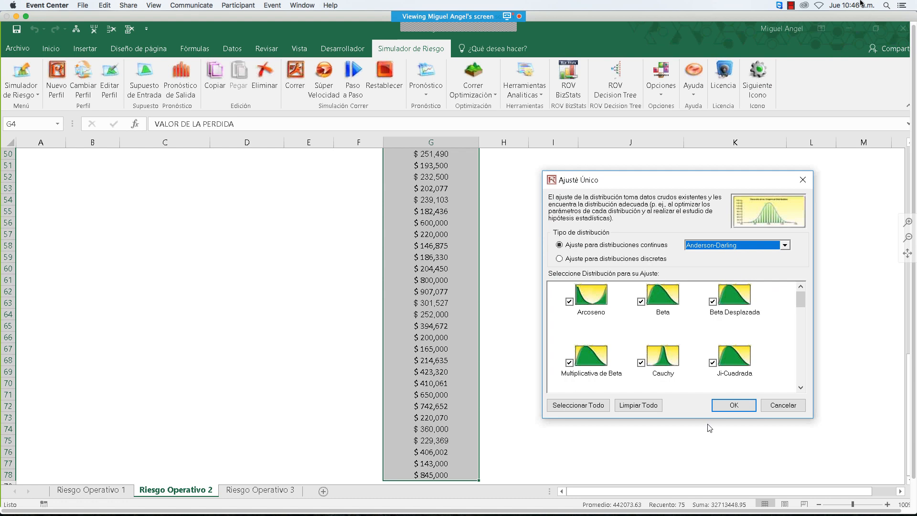
{"action": "left_click", "coordinate": [727, 406]}
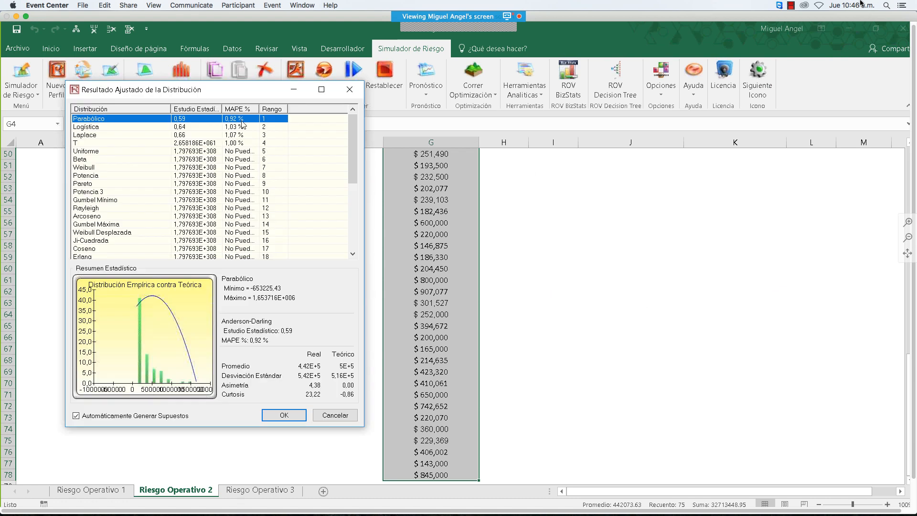
{"action": "left_click_drag", "start_coordinate": [228, 94], "coordinate": [236, 105]}
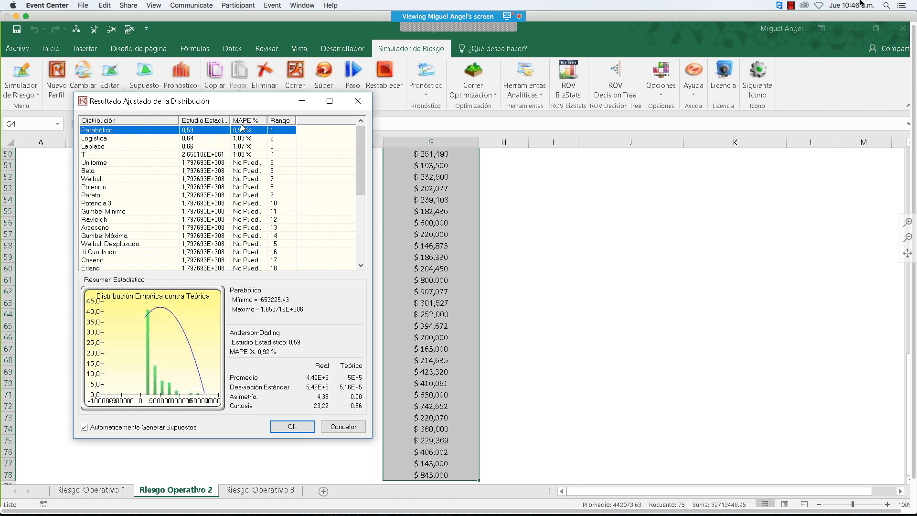
{"action": "left_click", "coordinate": [342, 426]}
Step: Run a single-variable fit of continuous distributions on the loss values with the Kolmogorov-Smirnov test
{"action": "left_click", "coordinate": [525, 90]}
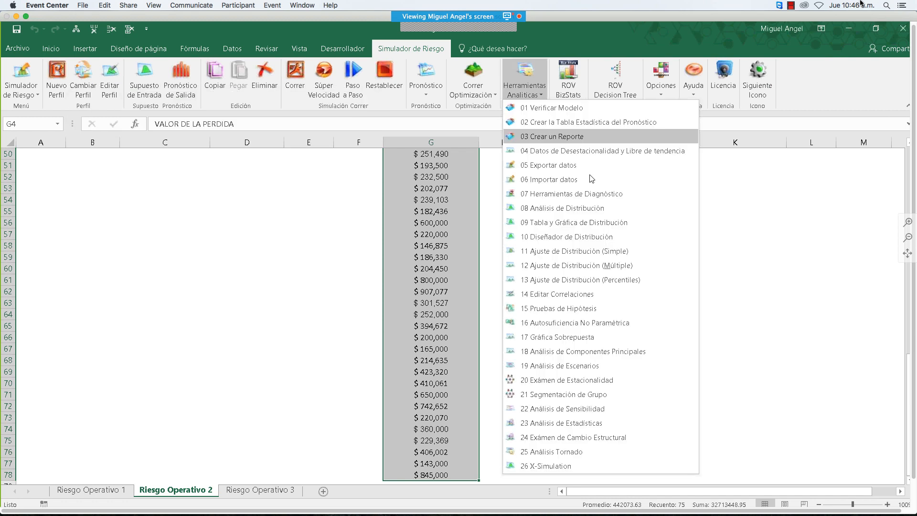
{"action": "left_click", "coordinate": [598, 251]}
{"action": "left_click", "coordinate": [530, 214]}
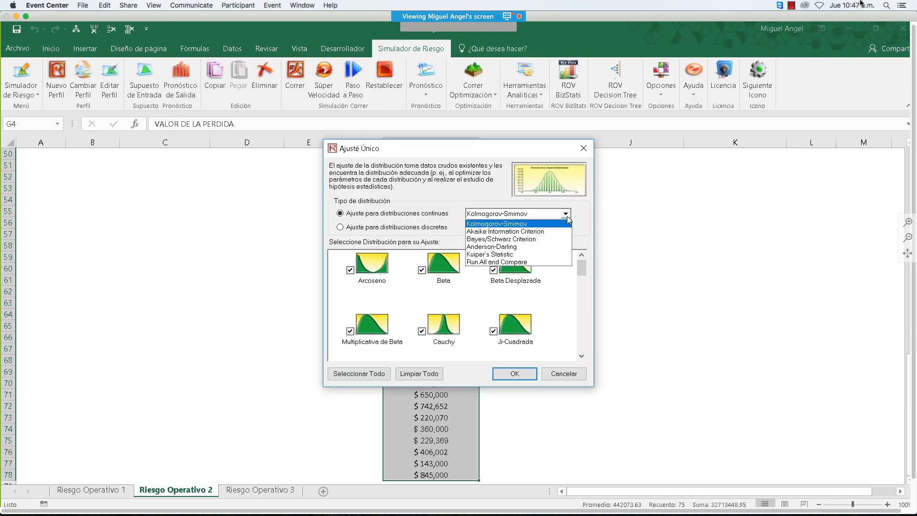
{"action": "left_click", "coordinate": [530, 226]}
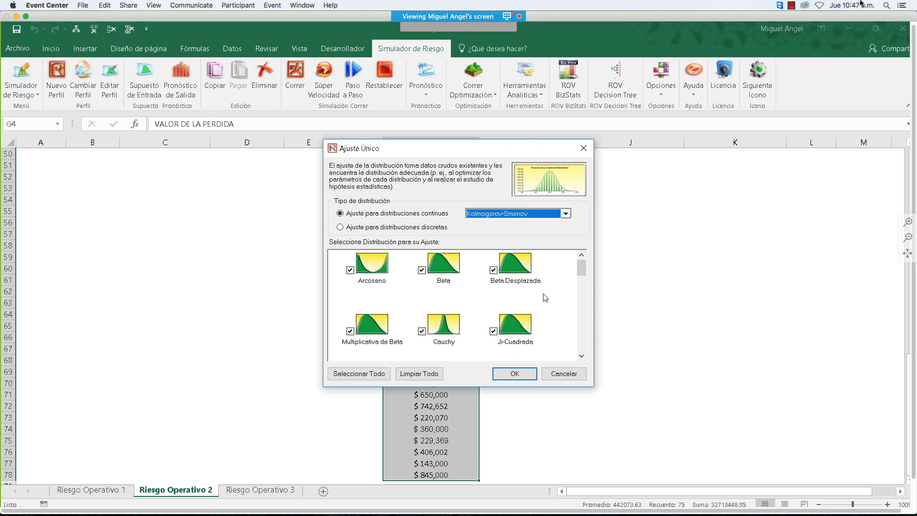
{"action": "left_click", "coordinate": [523, 375]}
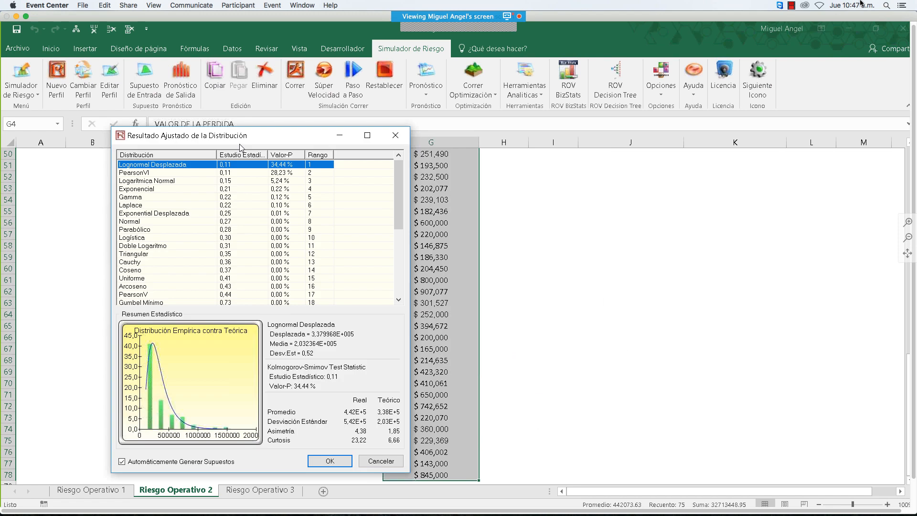
Step: Compare the curves, parameters and p-values of the ranked distributions, from Lognormal Desplazada and PearsonVI down to Exponential Desplazada
{"action": "left_click_drag", "start_coordinate": [240, 143], "coordinate": [633, 144]}
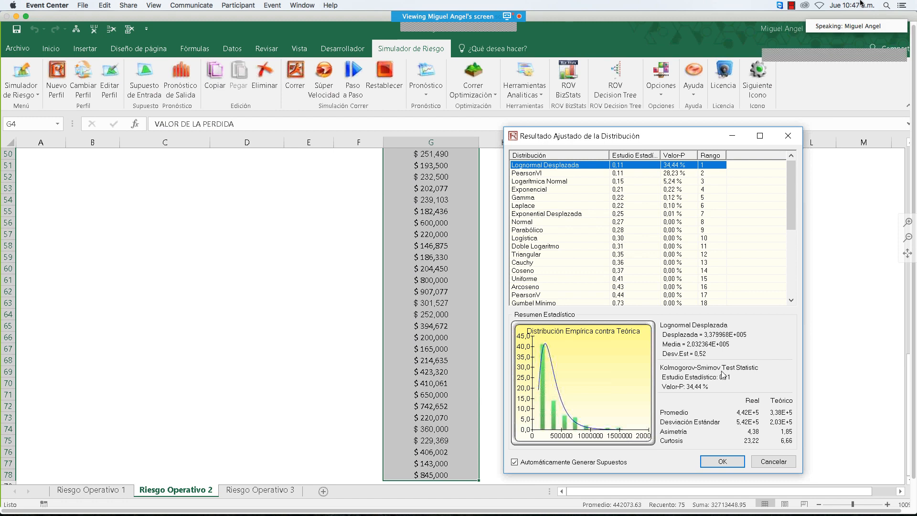
{"action": "left_click", "coordinate": [557, 173]}
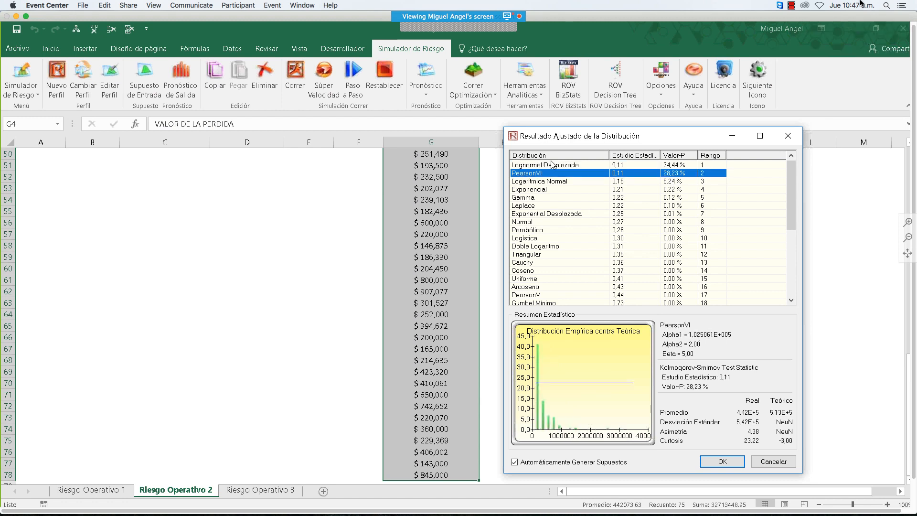
{"action": "left_click", "coordinate": [552, 165]}
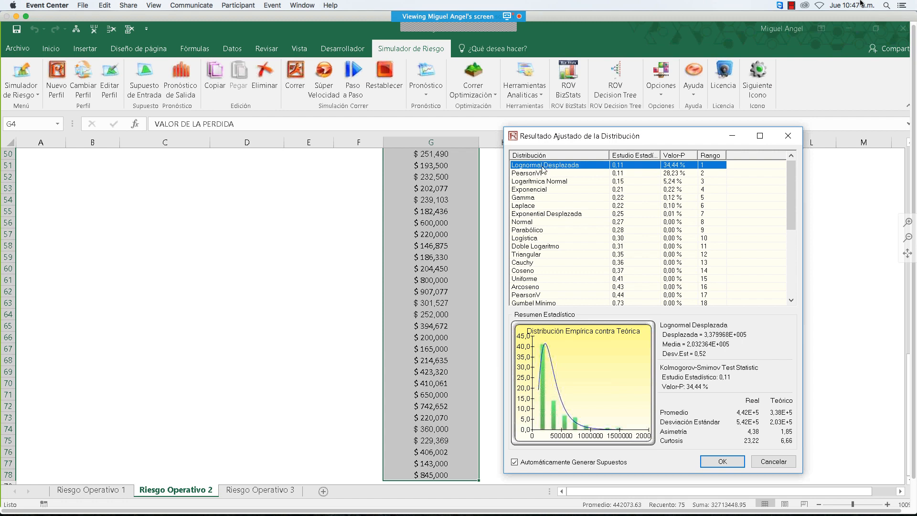
{"action": "left_click", "coordinate": [544, 172]}
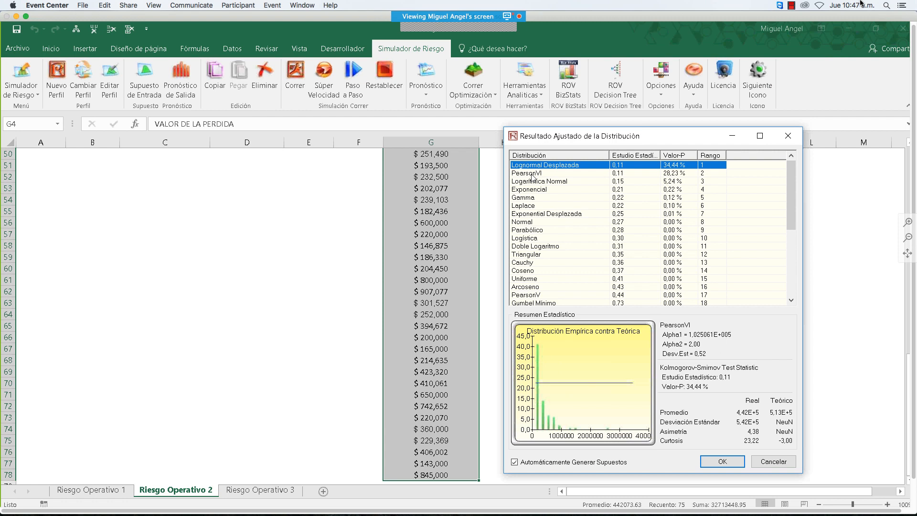
{"action": "left_click", "coordinate": [551, 184]}
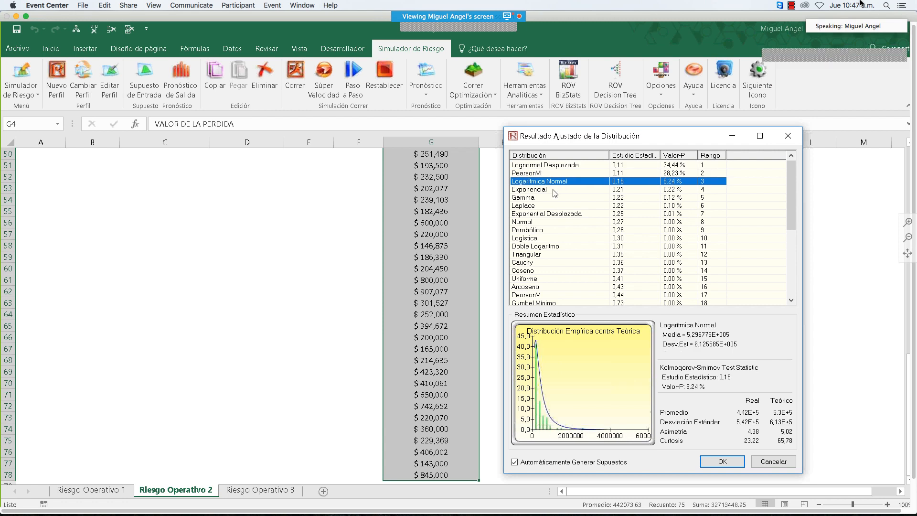
{"action": "left_click", "coordinate": [553, 190]}
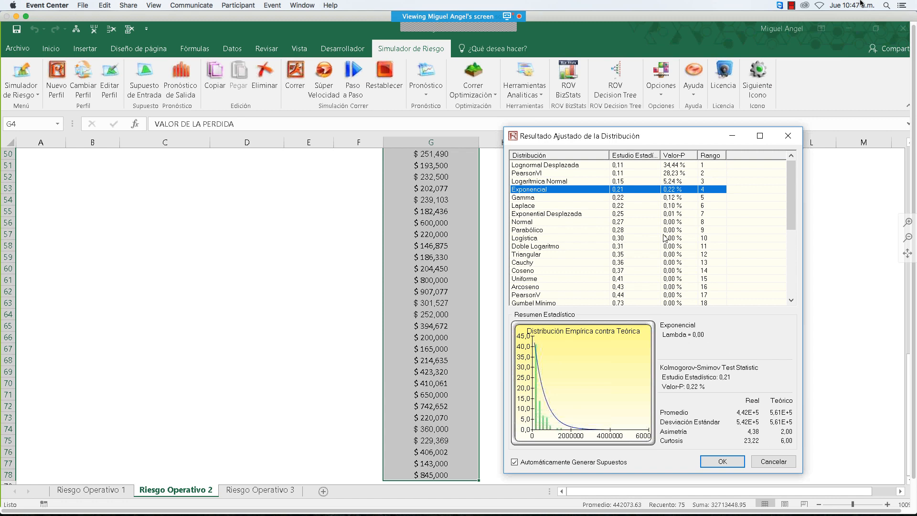
{"action": "left_click", "coordinate": [703, 198]}
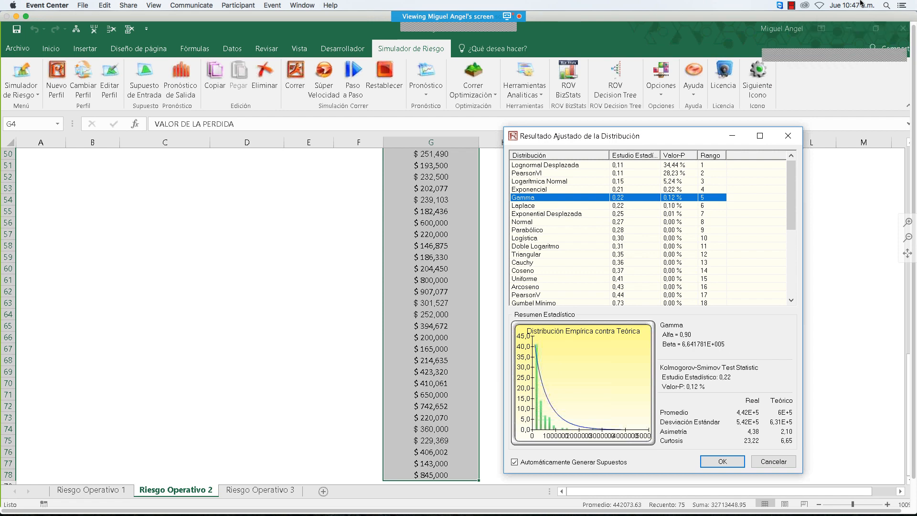
{"action": "left_click", "coordinate": [671, 166]}
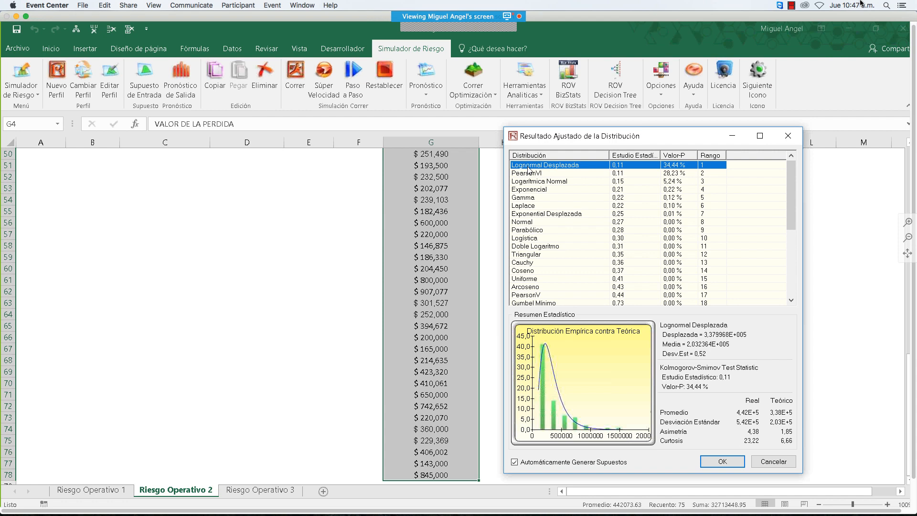
{"action": "left_click", "coordinate": [547, 214]}
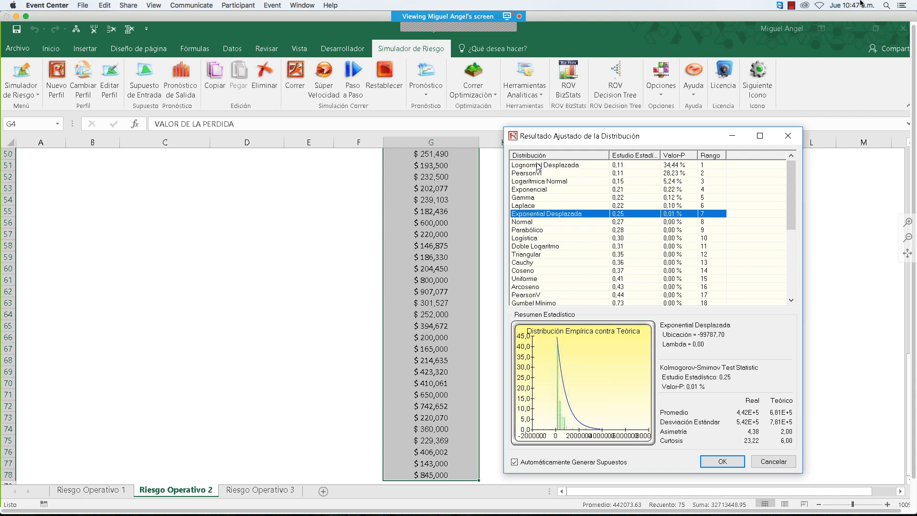
Step: Choose the Lognormal Desplazada fit and accept it with automatic assumption generation to create the fitting report
{"action": "left_click", "coordinate": [539, 165]}
{"action": "scroll", "coordinate": [435, 205], "scroll_direction": "up", "scroll_amount": 1}
{"action": "scroll", "coordinate": [435, 204], "scroll_direction": "up", "scroll_amount": 13}
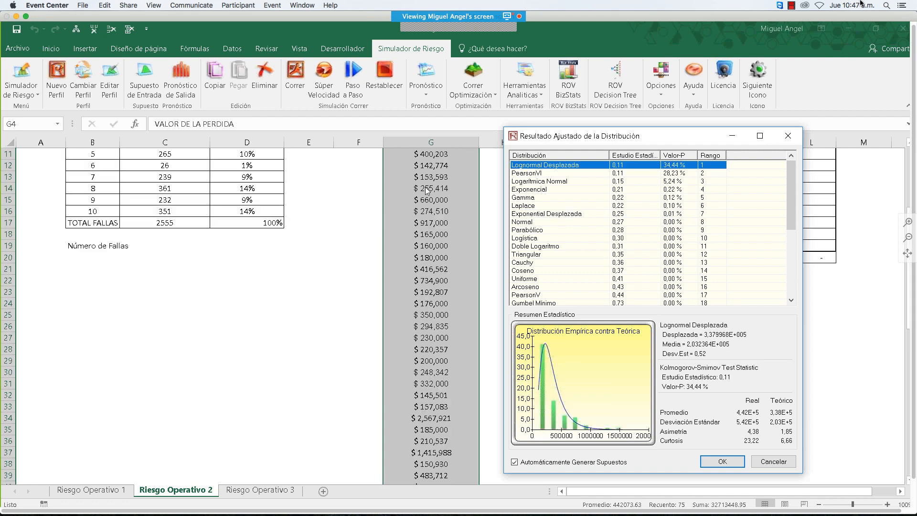
{"action": "scroll", "coordinate": [428, 190], "scroll_direction": "up", "scroll_amount": 1}
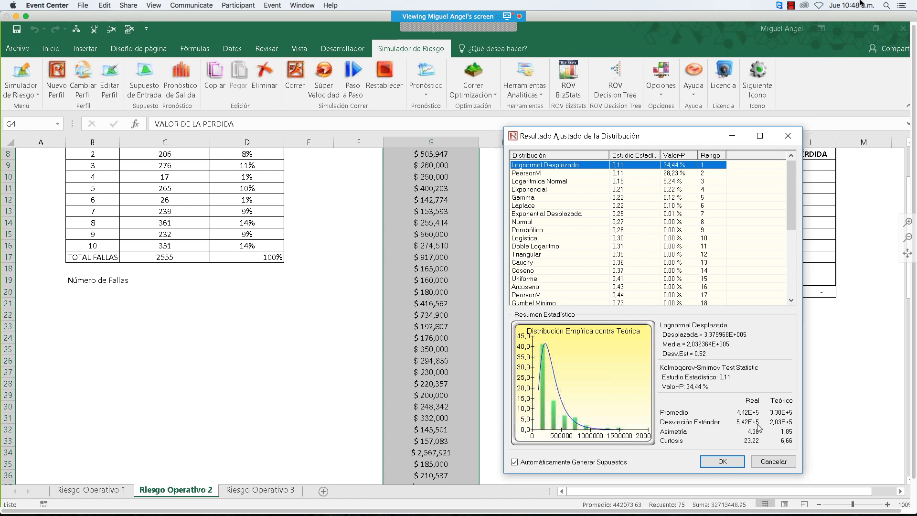
{"action": "left_click", "coordinate": [722, 462]}
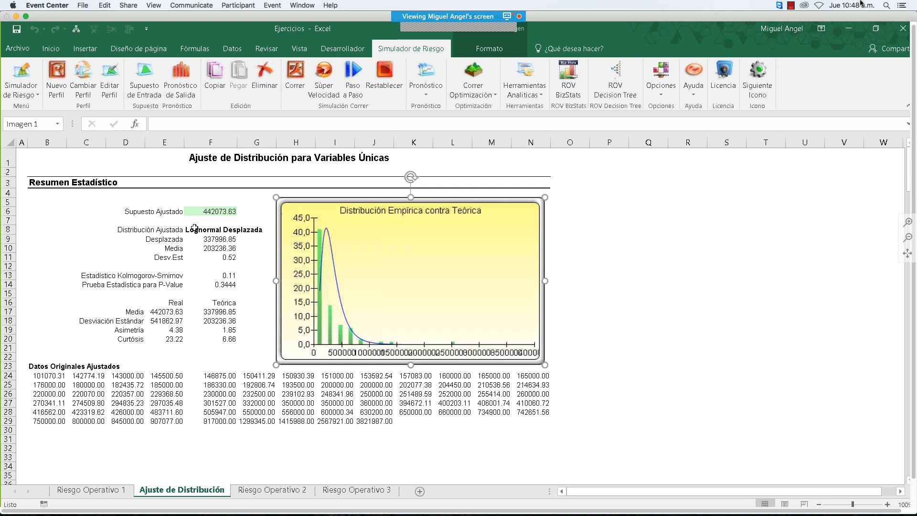
Step: Copy the fitted assumption in F6 to severity cell K6 on Riesgo Operativo 2, pasting only simulator parameters, and step through the simulation
{"action": "left_click", "coordinate": [219, 213]}
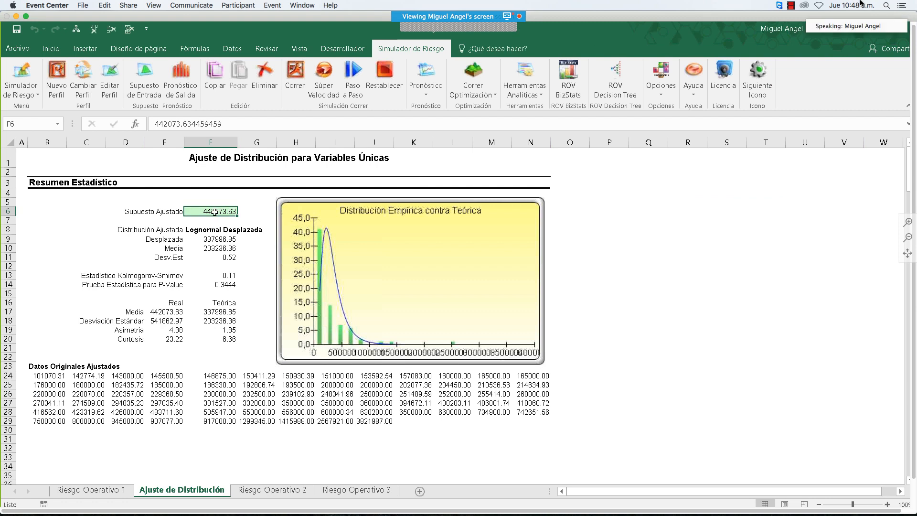
{"action": "left_click", "coordinate": [220, 80]}
{"action": "left_click", "coordinate": [272, 490]}
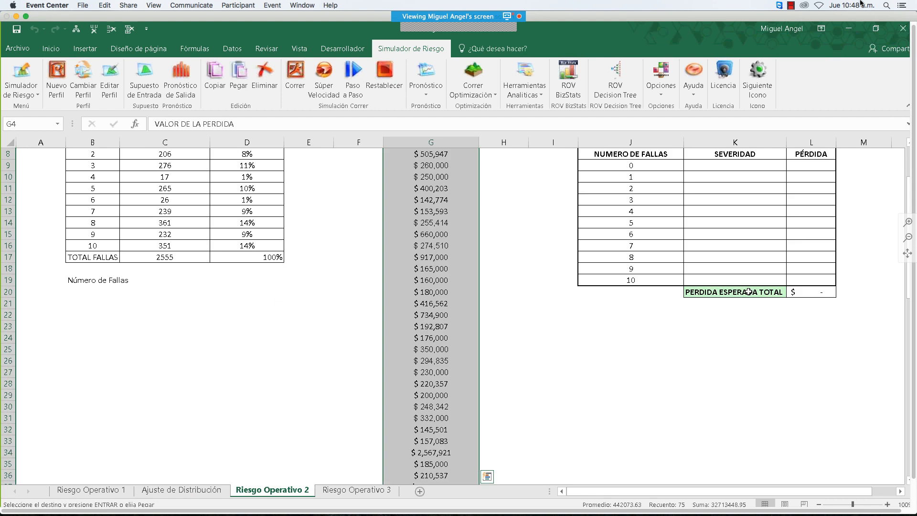
{"action": "scroll", "coordinate": [748, 291], "scroll_direction": "up", "scroll_amount": 3}
{"action": "left_click", "coordinate": [734, 211]}
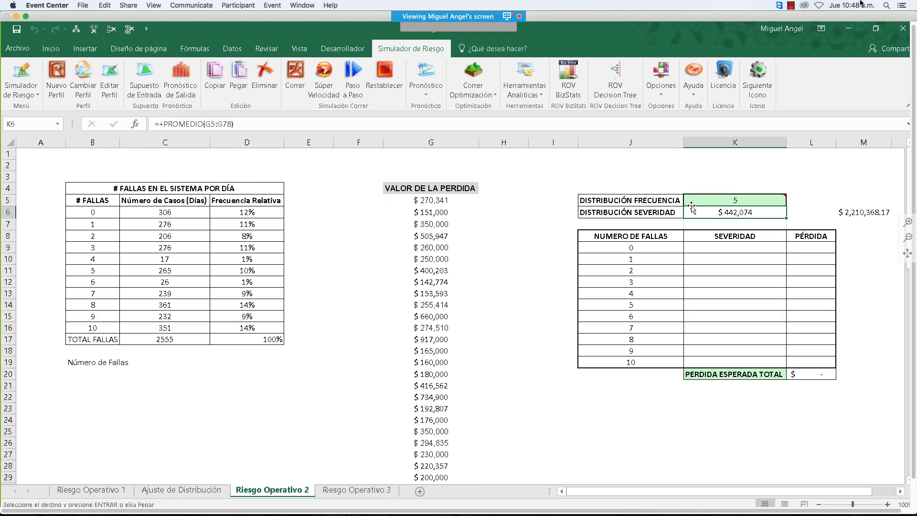
{"action": "left_click", "coordinate": [243, 86]}
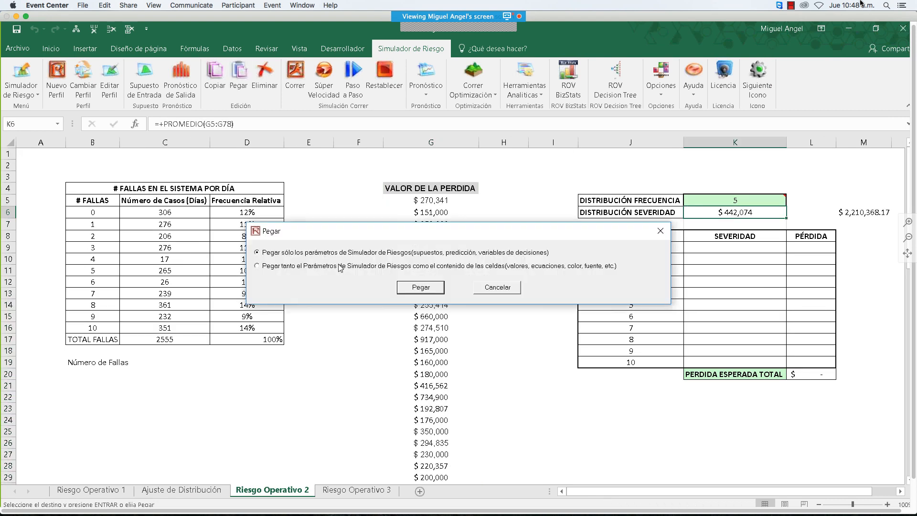
{"action": "key", "text": "Return"}
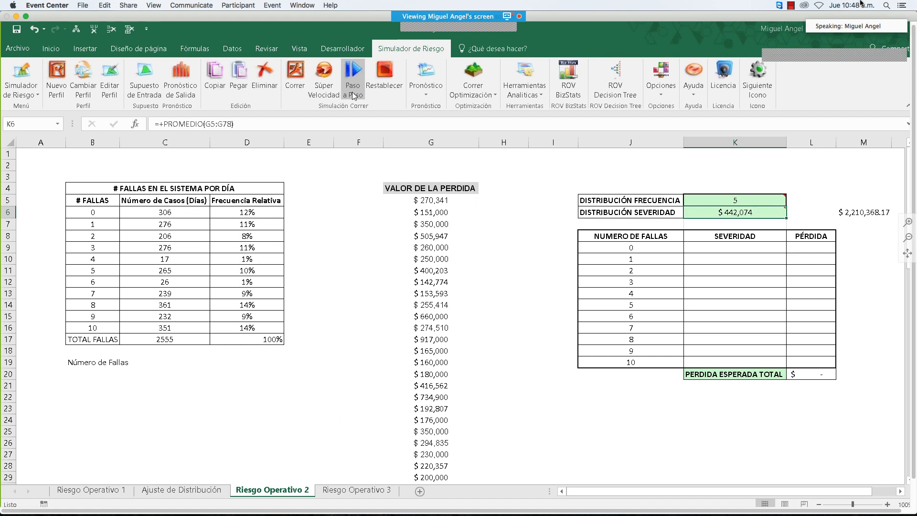
{"action": "left_click", "coordinate": [354, 91]}
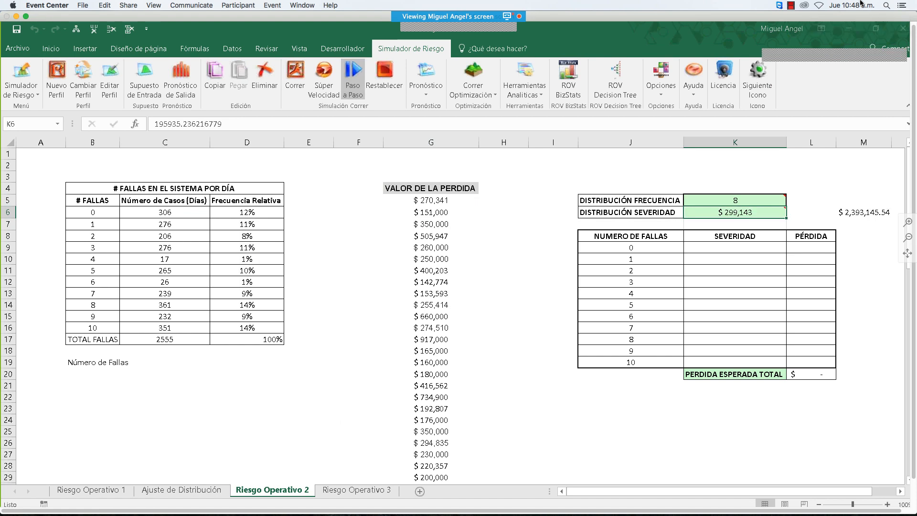
Step: Run one more simulation trial, reset it, and review the contents of K5, K6 and M6 alongside the failure counts and loss values
{"action": "left_click", "coordinate": [353, 94]}
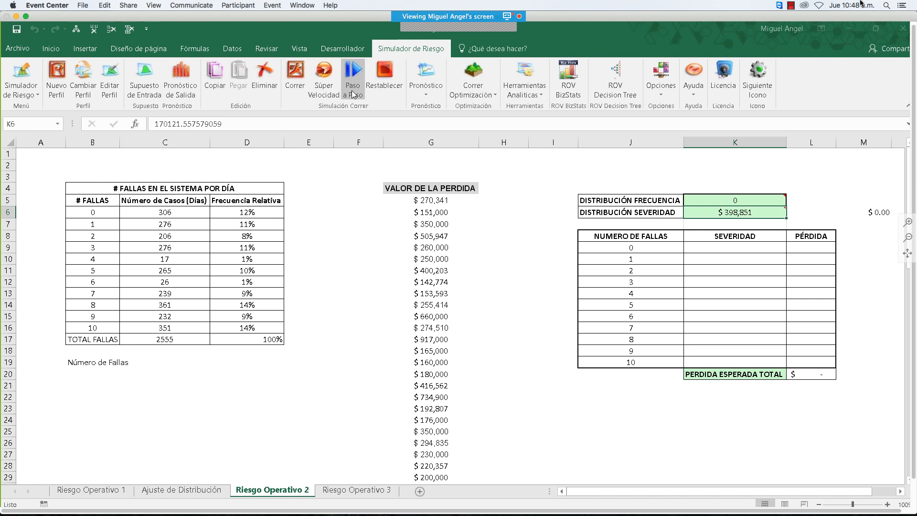
{"action": "left_click", "coordinate": [386, 86]}
{"action": "left_click_drag", "start_coordinate": [767, 200], "coordinate": [758, 212]}
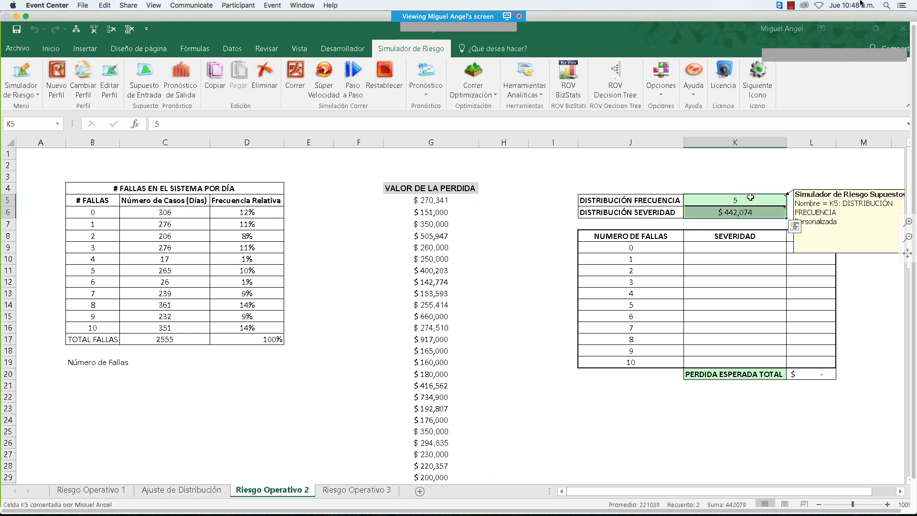
{"action": "left_click", "coordinate": [766, 213]}
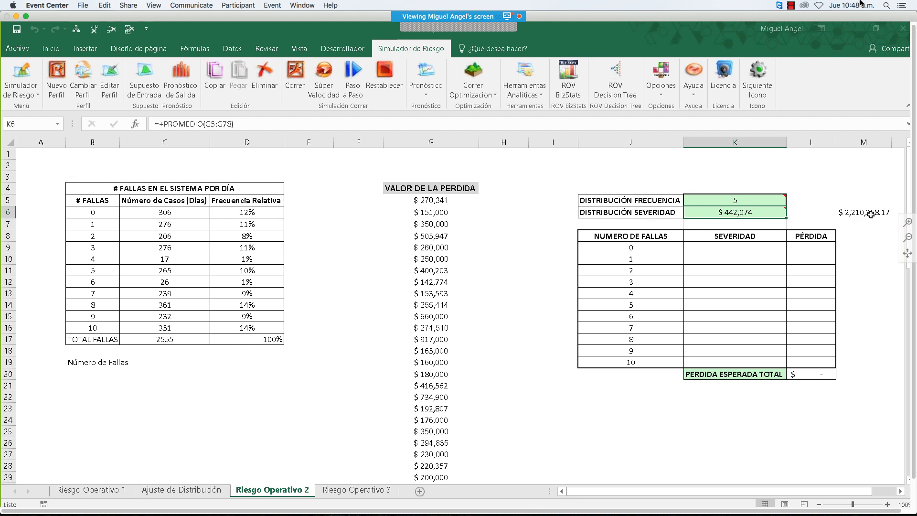
{"action": "left_click", "coordinate": [872, 213]}
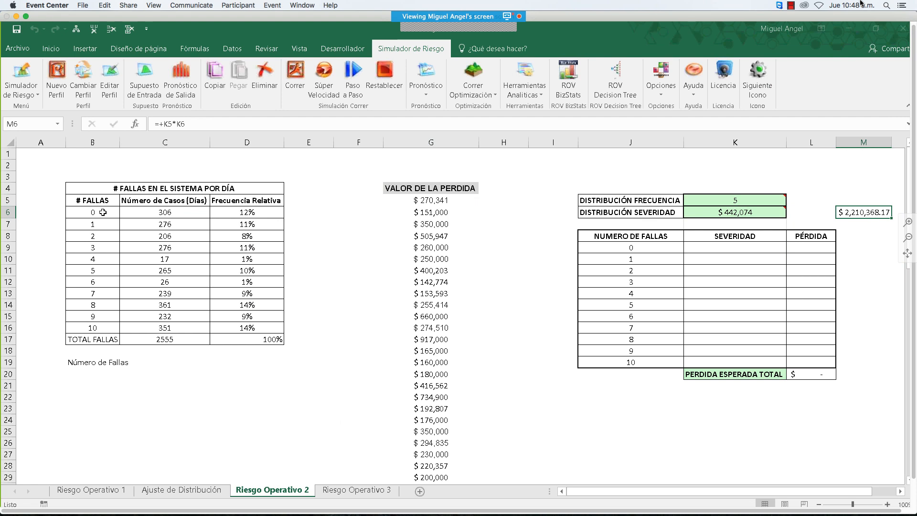
{"action": "left_click_drag", "start_coordinate": [103, 212], "coordinate": [192, 322]}
{"action": "left_click_drag", "start_coordinate": [431, 200], "coordinate": [433, 339]}
{"action": "mouse_move", "coordinate": [714, 217]}
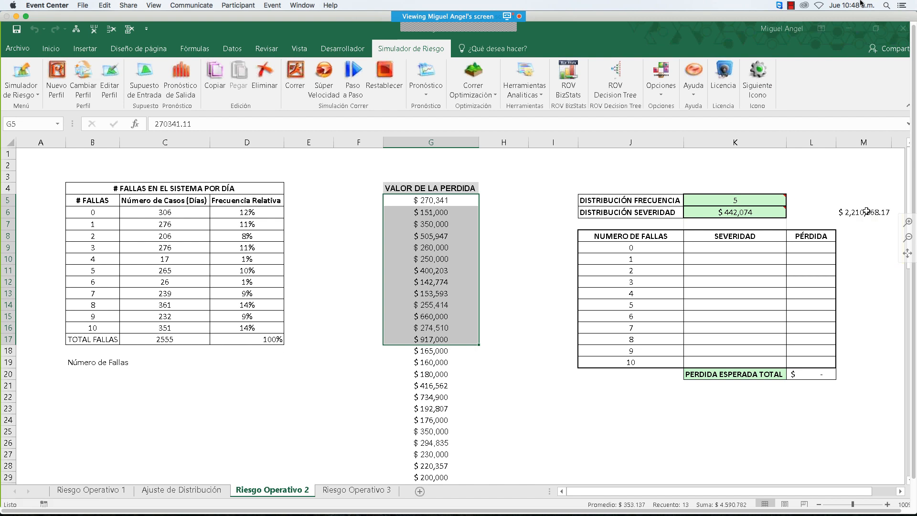
Step: Define cell M6, the product of frequency and severity, as an output forecast named Pérdidas
{"action": "left_click", "coordinate": [867, 211]}
{"action": "left_click", "coordinate": [180, 94]}
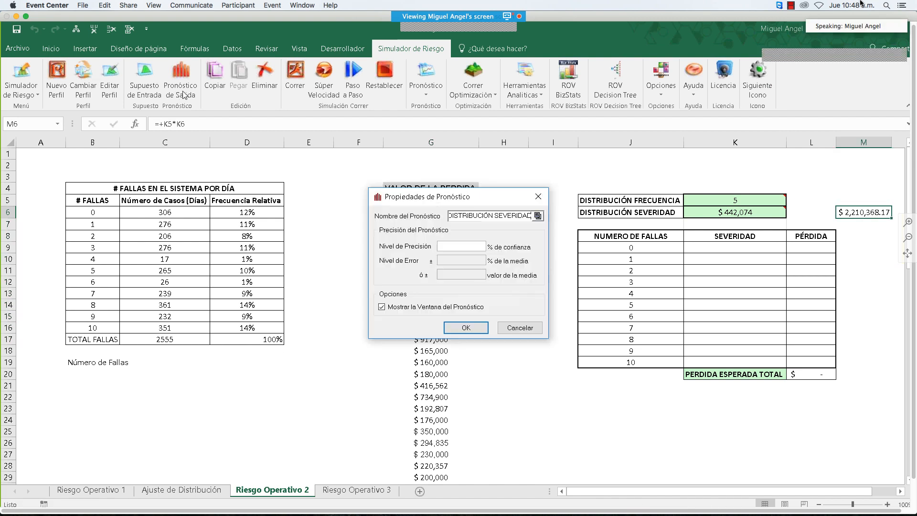
{"action": "left_click_drag", "start_coordinate": [523, 216], "coordinate": [404, 220]}
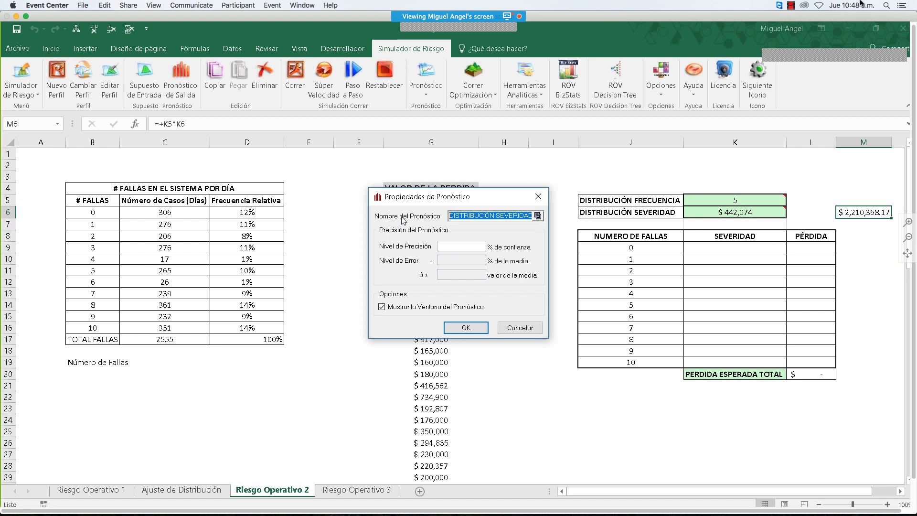
{"action": "type", "text": "Pér"}
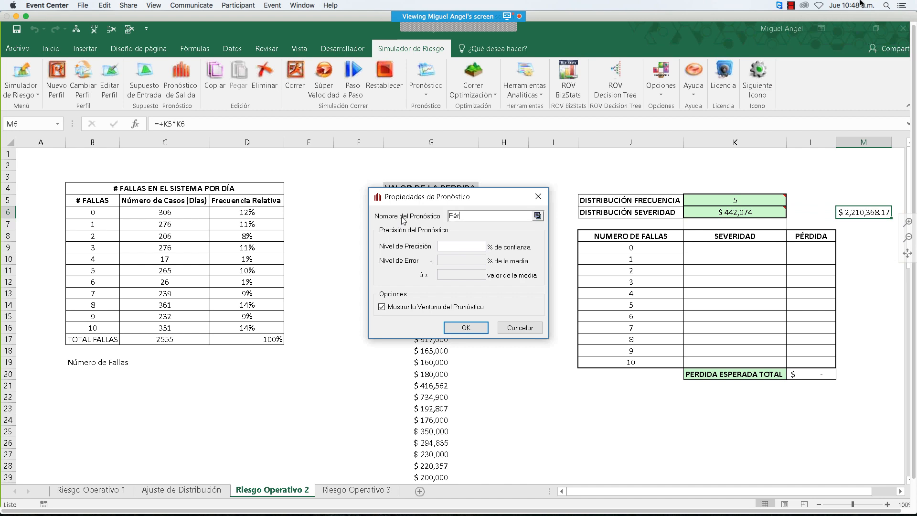
{"action": "type", "text": "didas"}
{"action": "left_click", "coordinate": [466, 328]}
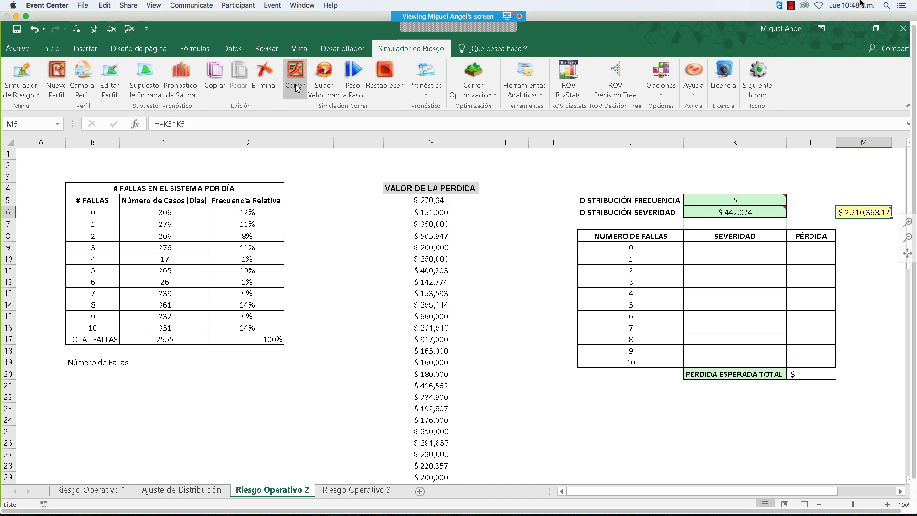
Step: Run the full 5000-trial simulation with the Pérdidas forecast window enlarged and moved clear, and acknowledge its completion
{"action": "left_click", "coordinate": [298, 89]}
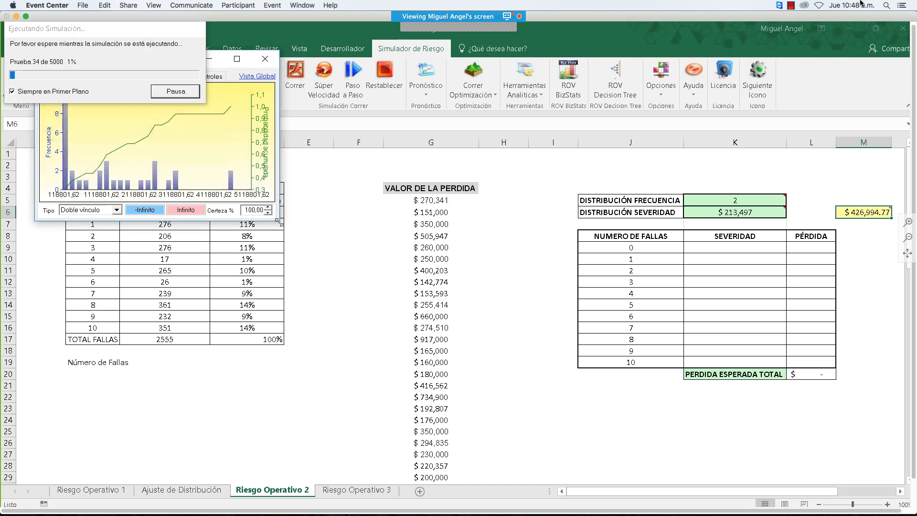
{"action": "left_click_drag", "start_coordinate": [279, 222], "coordinate": [597, 438]}
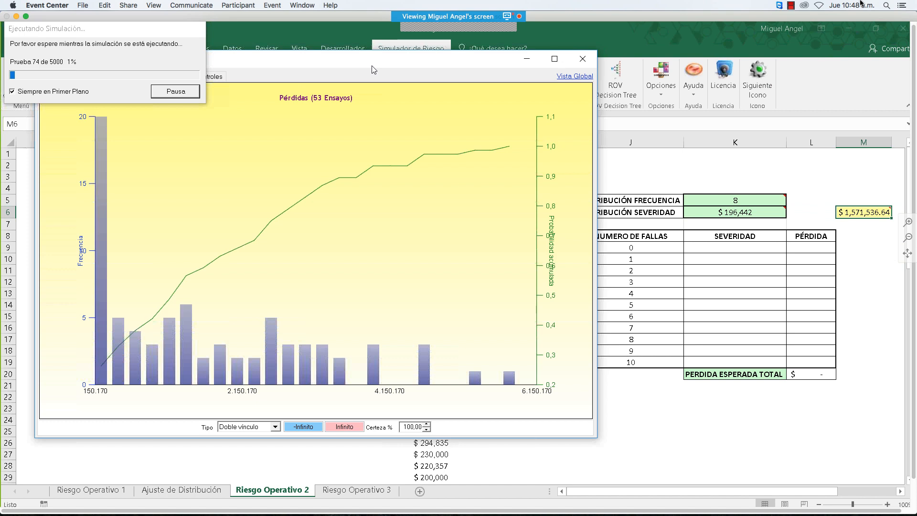
{"action": "left_click_drag", "start_coordinate": [374, 70], "coordinate": [521, 73]}
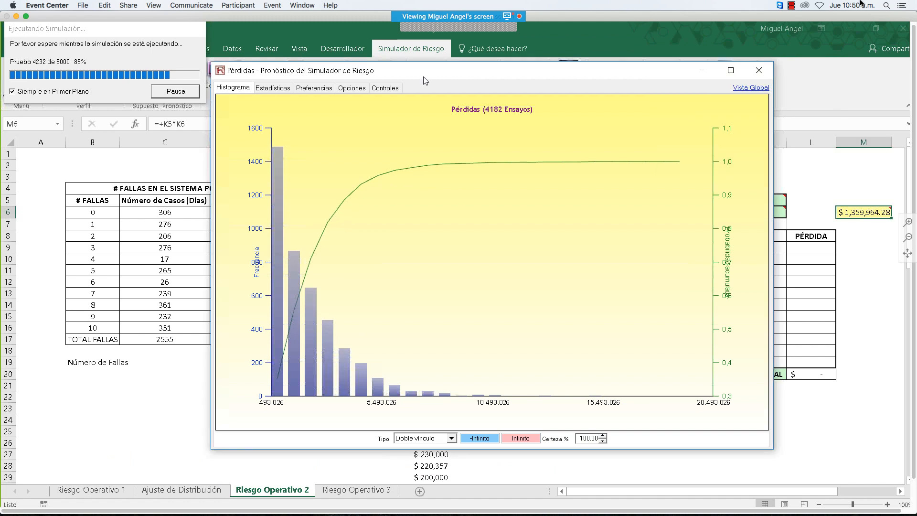
{"action": "left_click_drag", "start_coordinate": [428, 79], "coordinate": [429, 85]}
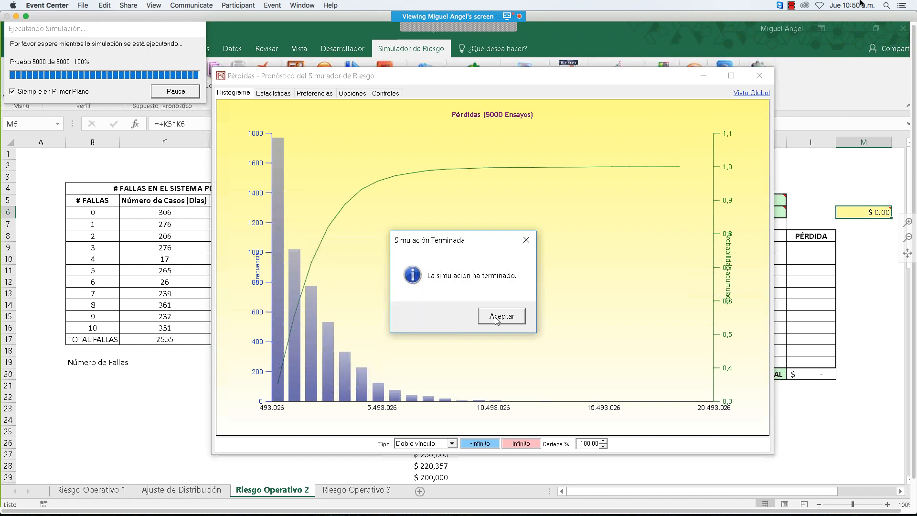
{"action": "left_click", "coordinate": [501, 316]}
{"action": "left_click_drag", "start_coordinate": [422, 80], "coordinate": [416, 84]}
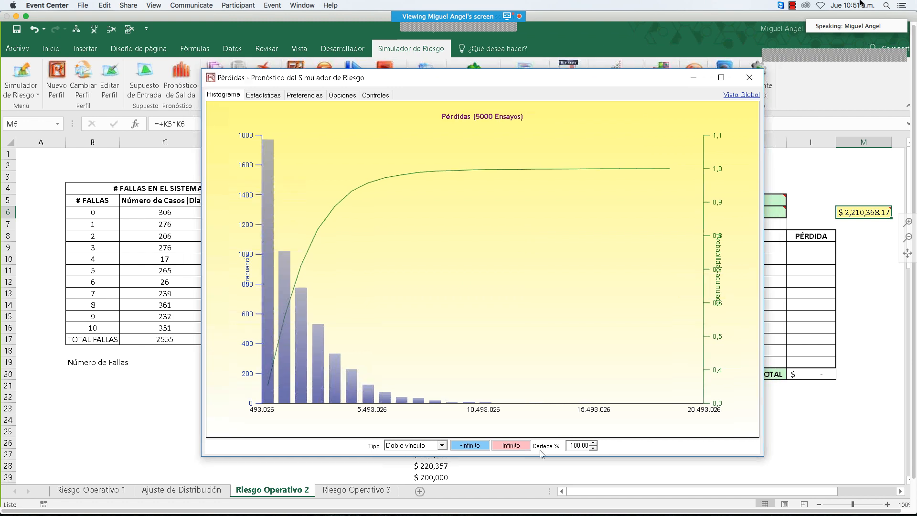
Step: Set the forecast interval type to Cola Izquierda ≤ with a certainty of 99,9 %
{"action": "left_click", "coordinate": [442, 446]}
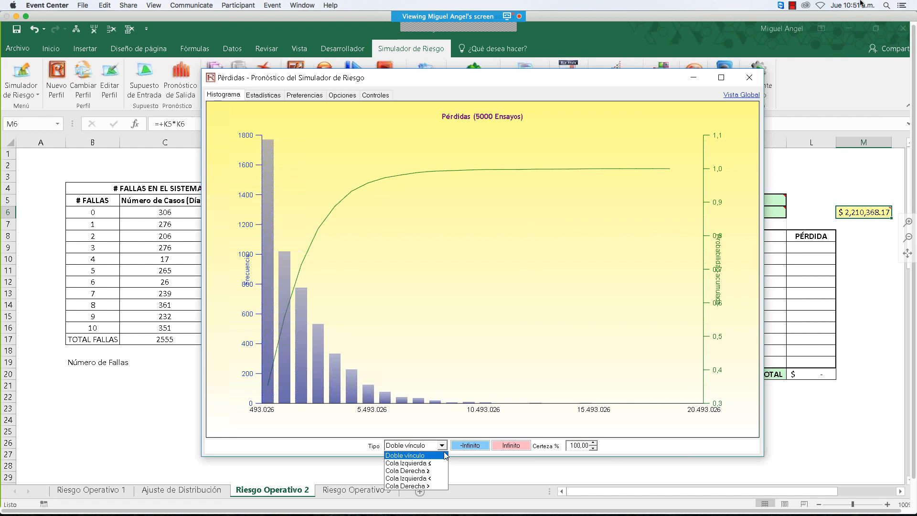
{"action": "left_click", "coordinate": [440, 464]}
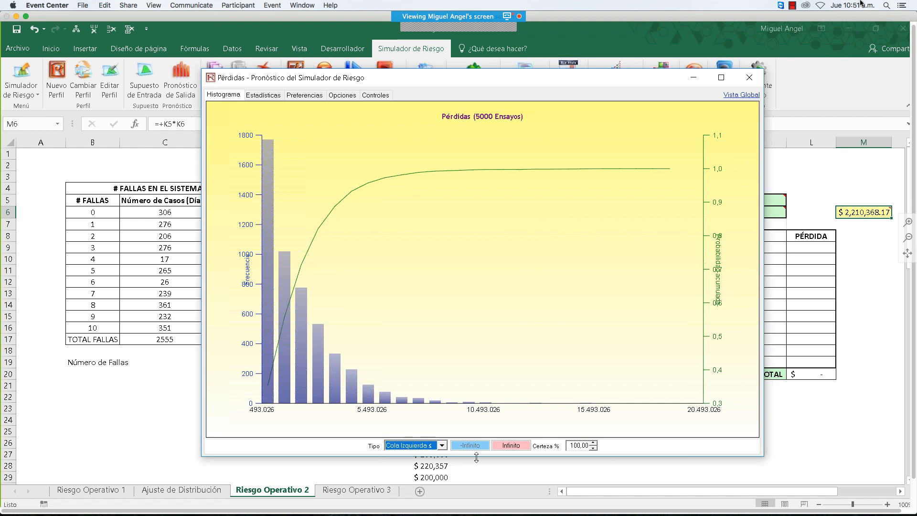
{"action": "left_click", "coordinate": [572, 447]}
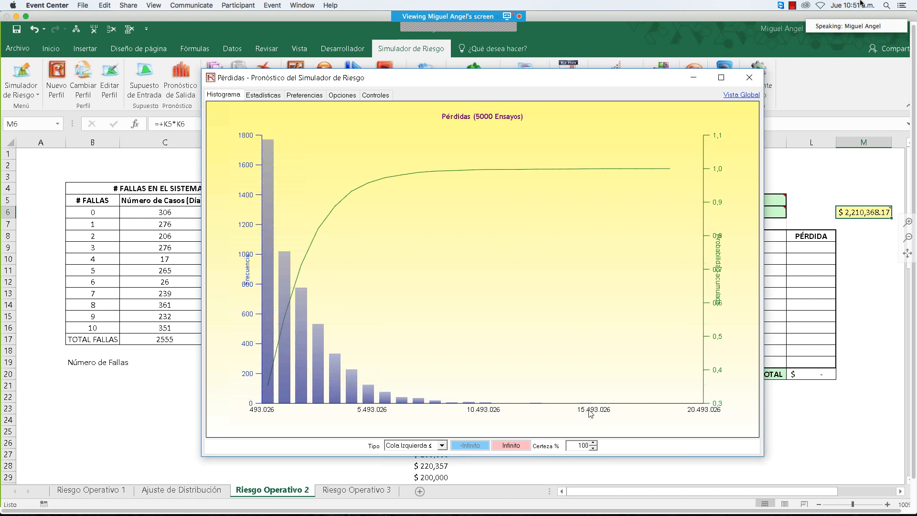
{"action": "double_click", "coordinate": [574, 447]}
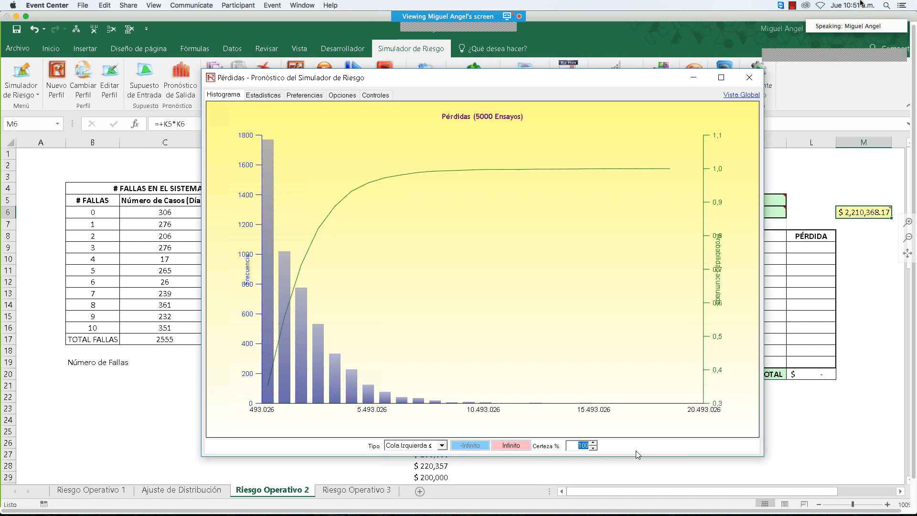
{"action": "type", "text": "99,9"}
{"action": "key", "text": "Return"}
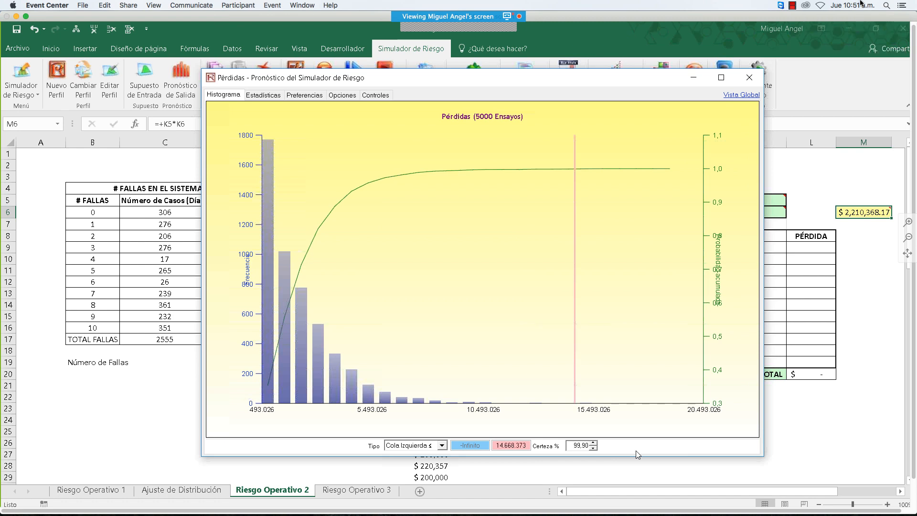
Step: Examine the loss limit at the chosen certainty and the forecast statistics, particularly the mean, and return to the histogram
{"action": "left_click", "coordinate": [516, 446]}
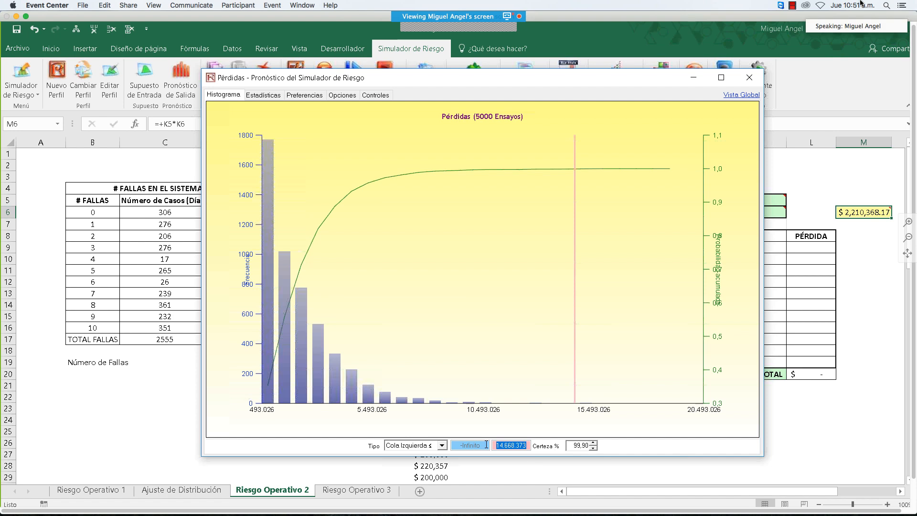
{"action": "left_click", "coordinate": [573, 446]}
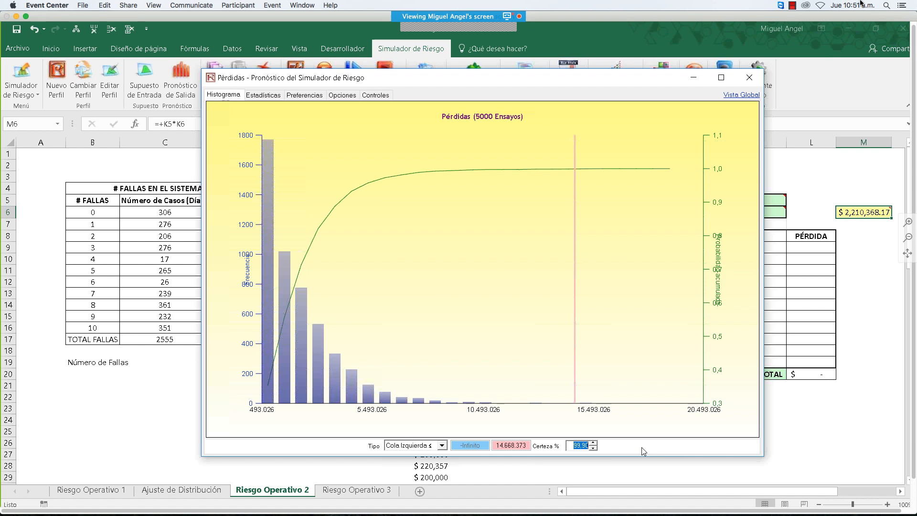
{"action": "key", "text": "alt+Tab"}
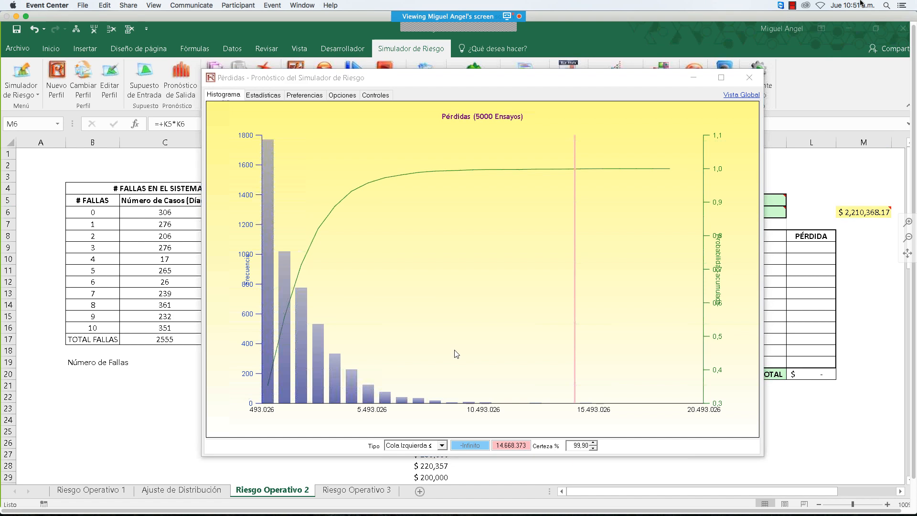
{"action": "left_click", "coordinate": [264, 95]}
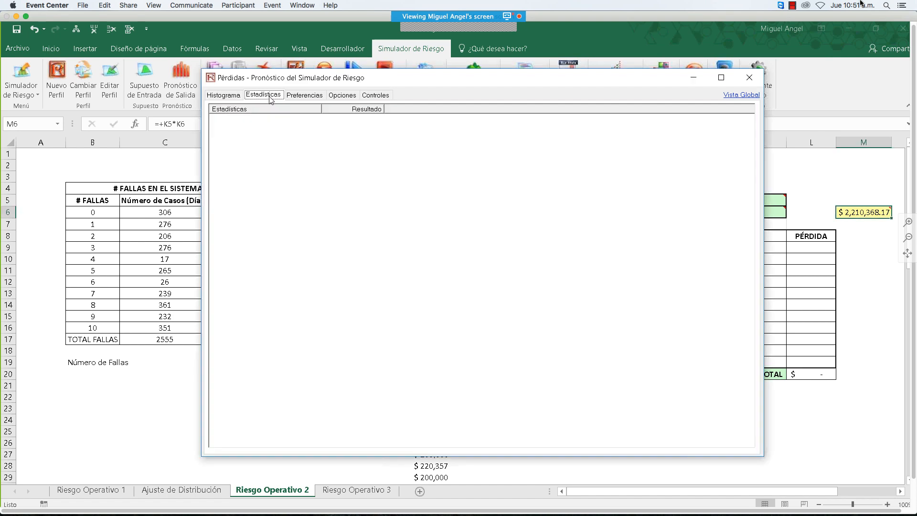
{"action": "left_click", "coordinate": [344, 127]}
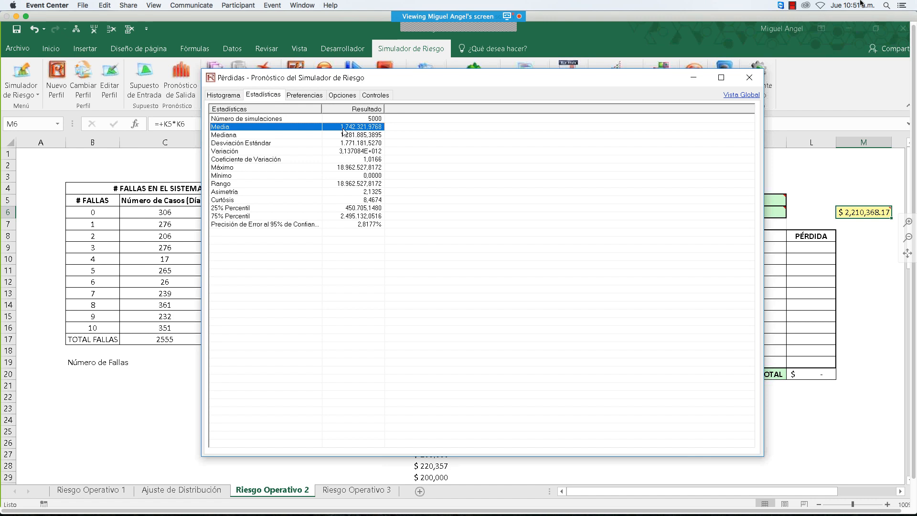
{"action": "left_click", "coordinate": [331, 99]}
{"action": "left_click", "coordinate": [223, 95]}
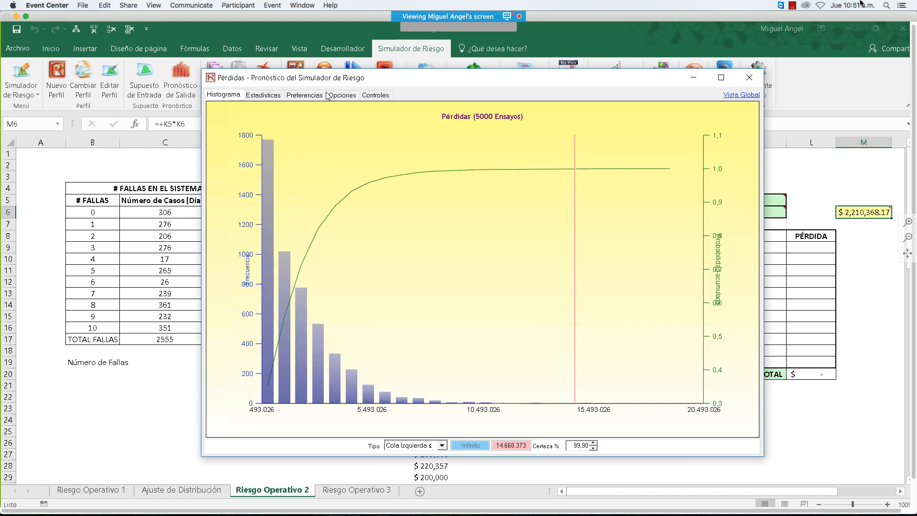
Step: Apply chart view 3 to the Pérdidas histogram and show the mean (Media) on it
{"action": "left_click", "coordinate": [376, 94]}
{"action": "left_click", "coordinate": [428, 130]}
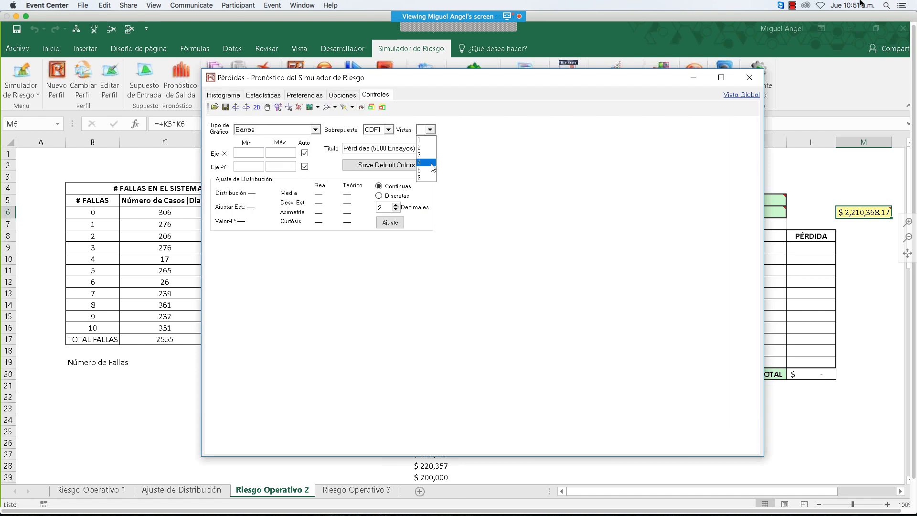
{"action": "left_click", "coordinate": [425, 156]}
{"action": "left_click", "coordinate": [223, 95]}
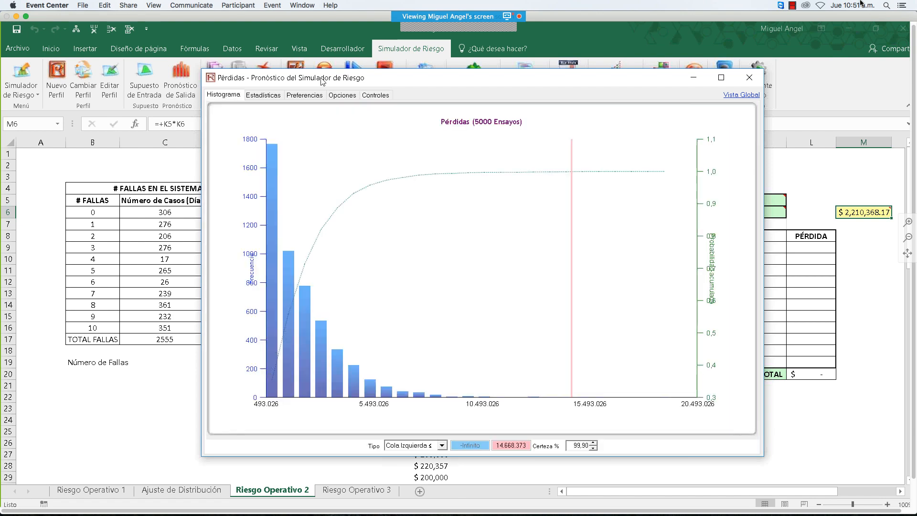
{"action": "left_click", "coordinate": [342, 95]}
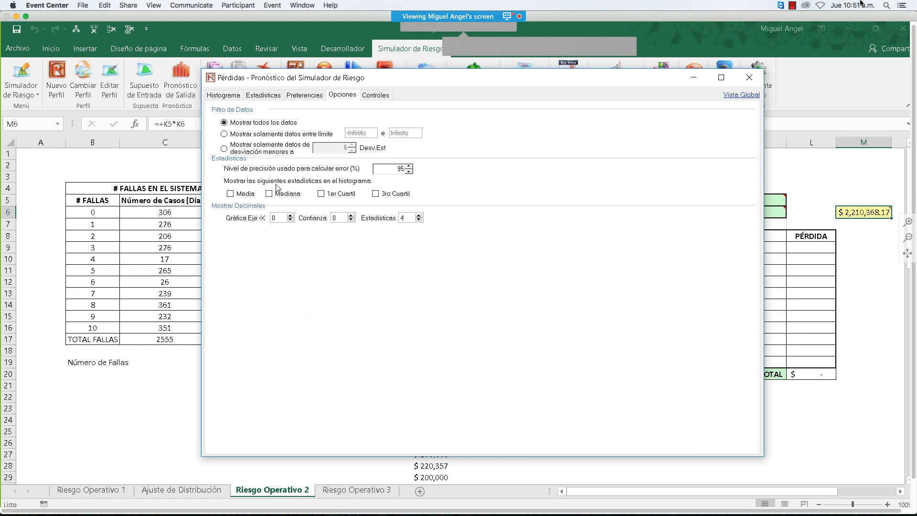
{"action": "left_click", "coordinate": [230, 195]}
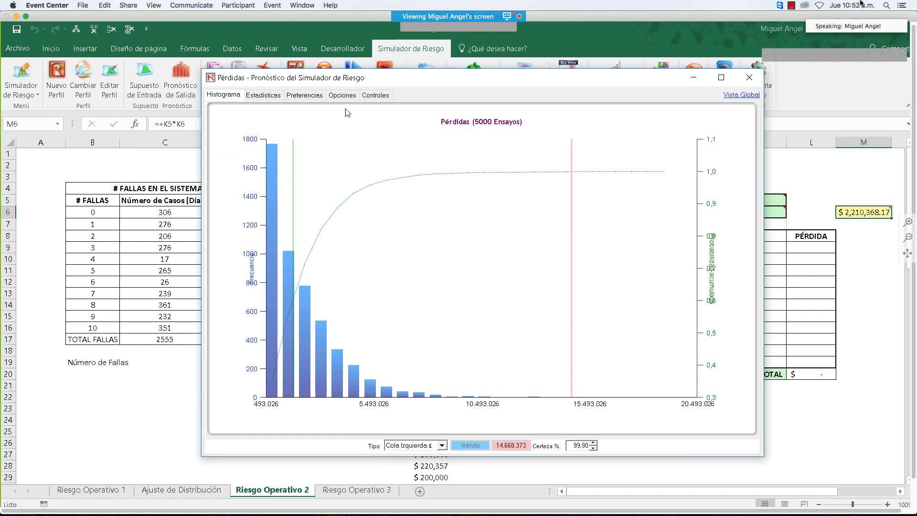
Step: Copy the forecast chart, paste it at J26 of Riesgo Operativo 2, enlarge it and move it just below the PERDIDA ESPERADA TOTAL row
{"action": "left_click", "coordinate": [304, 95]}
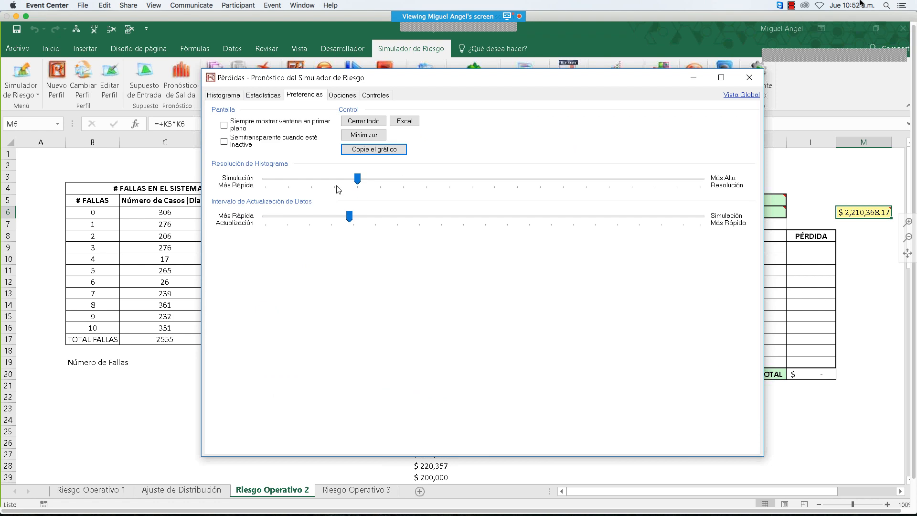
{"action": "left_click", "coordinate": [693, 79]}
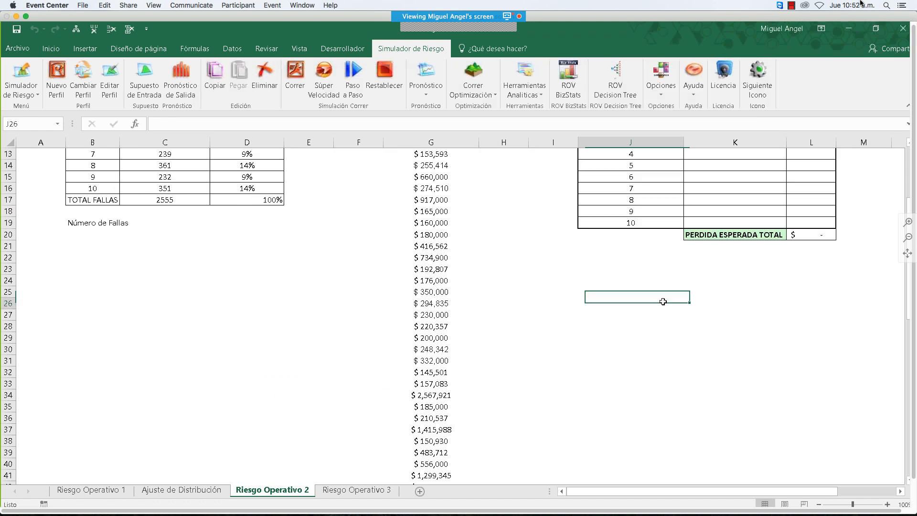
{"action": "key", "text": "ctrl+v"}
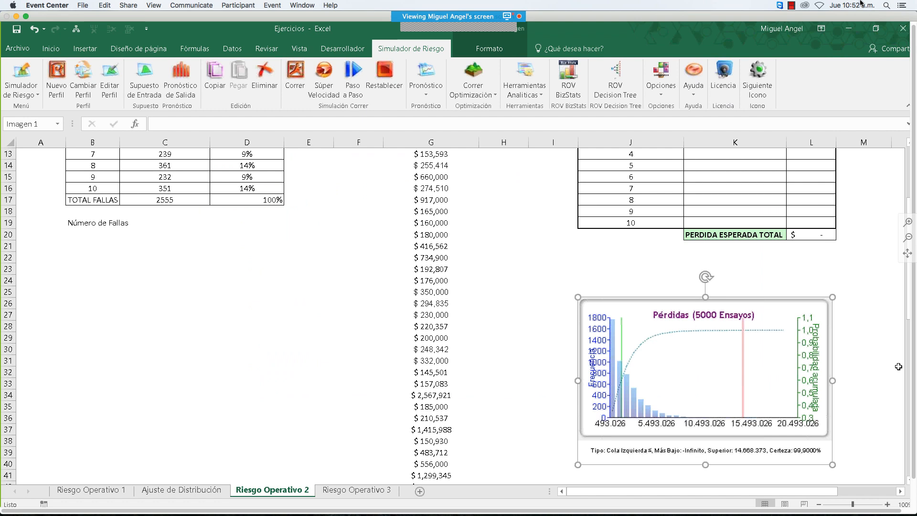
{"action": "scroll", "coordinate": [833, 396], "scroll_direction": "down", "scroll_amount": 2}
{"action": "left_click_drag", "start_coordinate": [833, 397], "coordinate": [873, 419]}
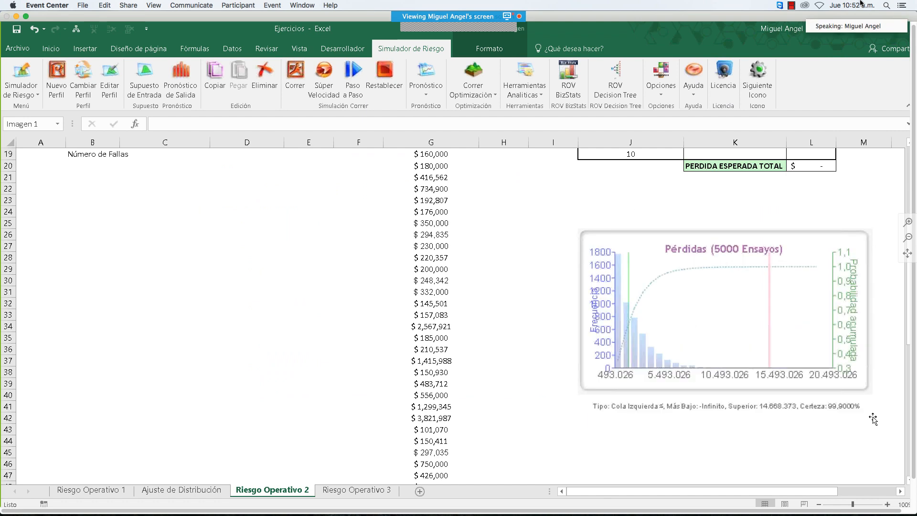
{"action": "left_click_drag", "start_coordinate": [762, 235], "coordinate": [753, 197]}
Step: Create a forecast statistics table for Pérdidas that reports only the Media statistic and the 99.9% left-tail percentile
{"action": "left_click", "coordinate": [687, 438]}
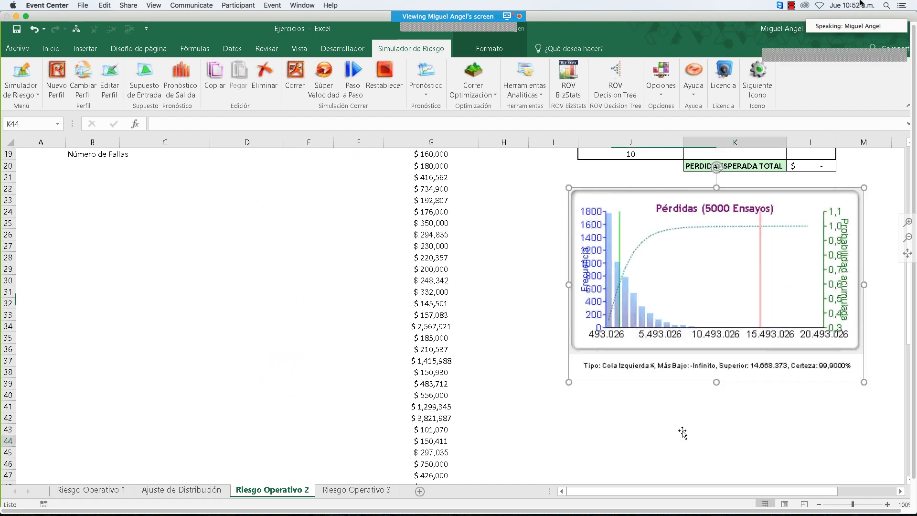
{"action": "left_click_drag", "start_coordinate": [687, 437], "coordinate": [684, 432]}
{"action": "left_click", "coordinate": [532, 97]}
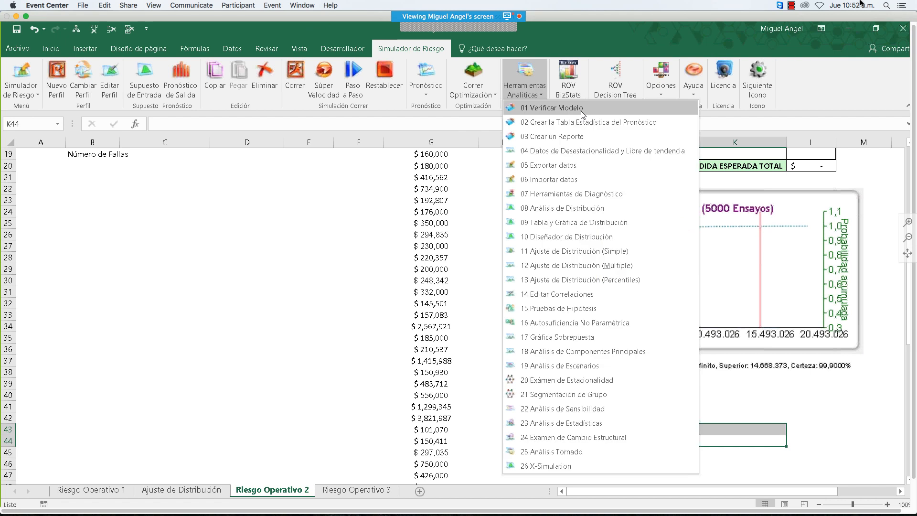
{"action": "left_click", "coordinate": [599, 124]}
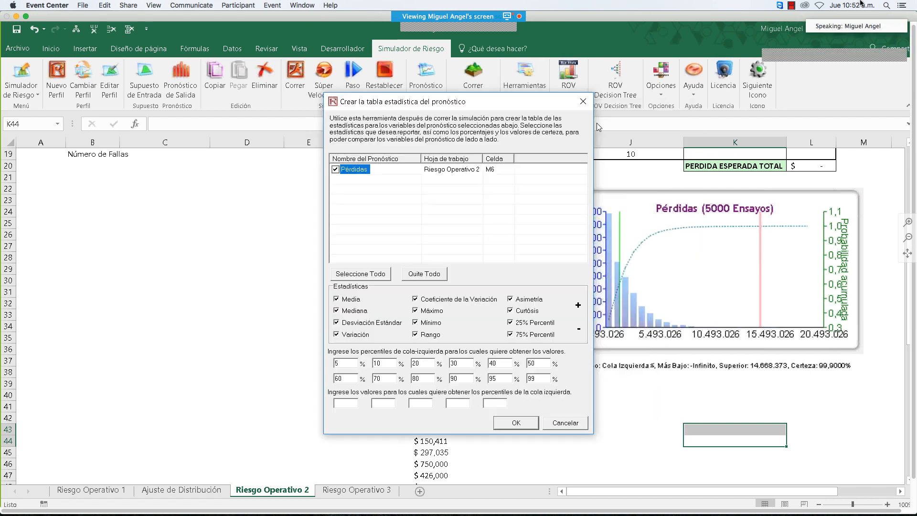
{"action": "left_click", "coordinate": [436, 274]}
{"action": "left_click", "coordinate": [336, 170]}
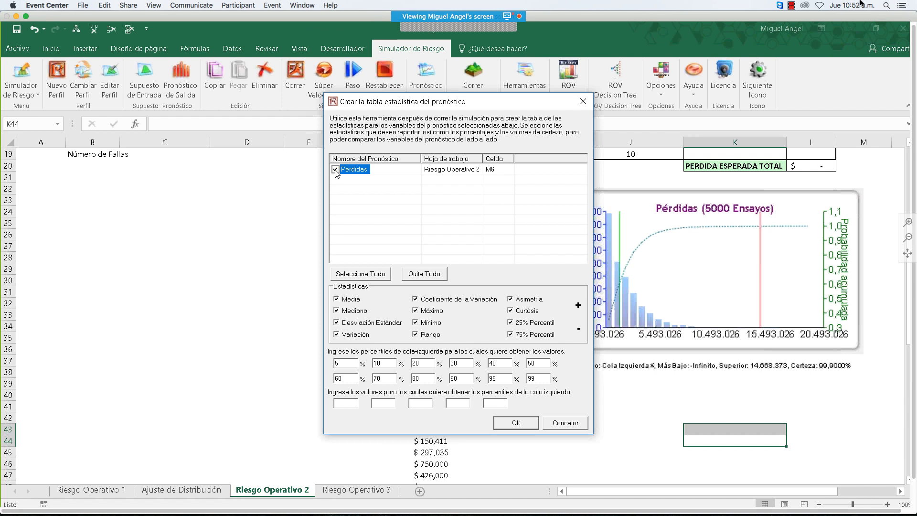
{"action": "left_click", "coordinate": [578, 329]}
{"action": "left_click", "coordinate": [337, 299]}
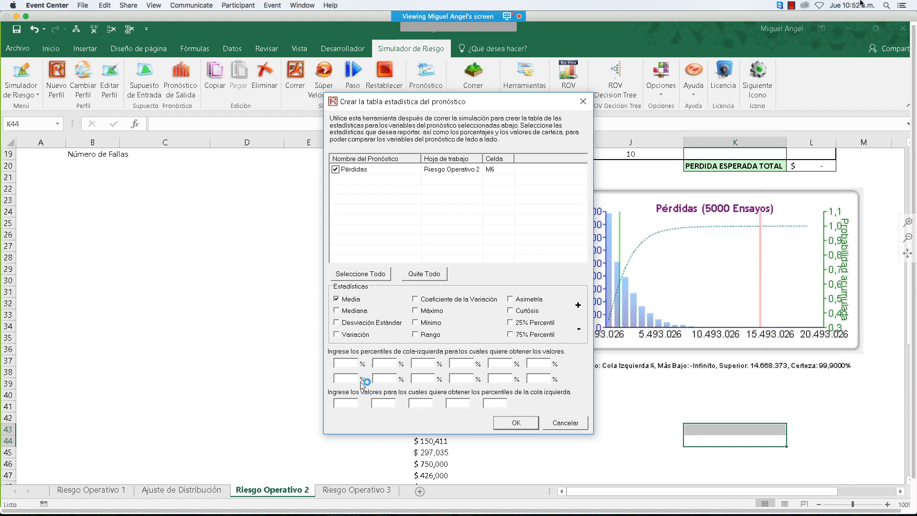
{"action": "type", "text": "99.9"}
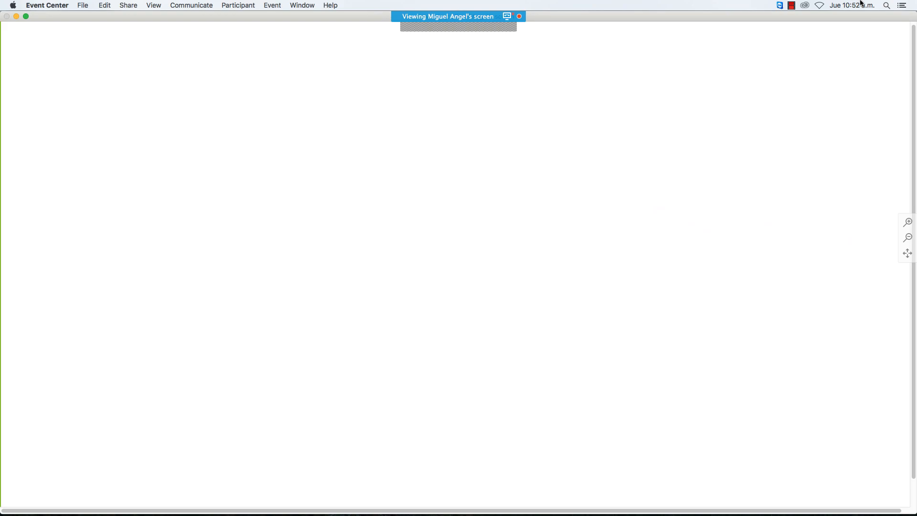
Step: On Tabla Estadística, label the mean as Pérdida Esperada in D6 and the percentile as VaR99,9% in D8
{"action": "left_click", "coordinate": [204, 210]}
{"action": "type", "text": "P"}
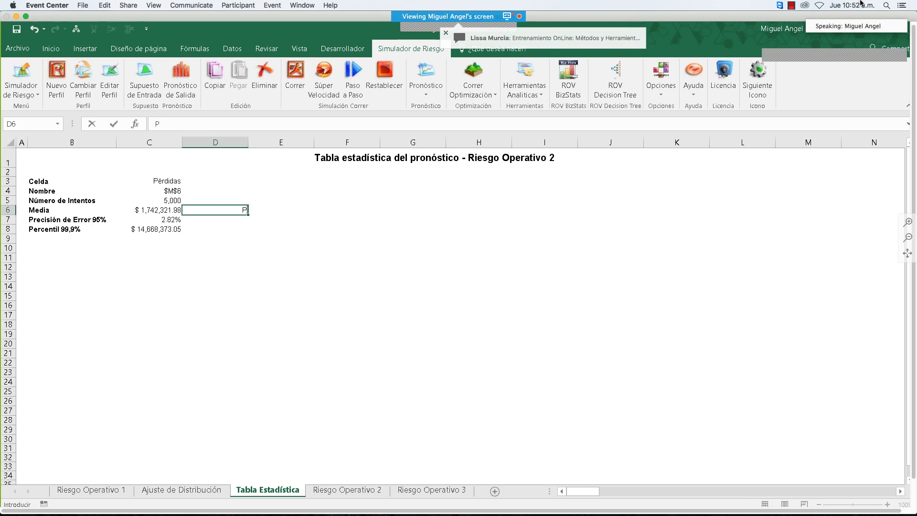
{"action": "type", "text": "érdida E"}
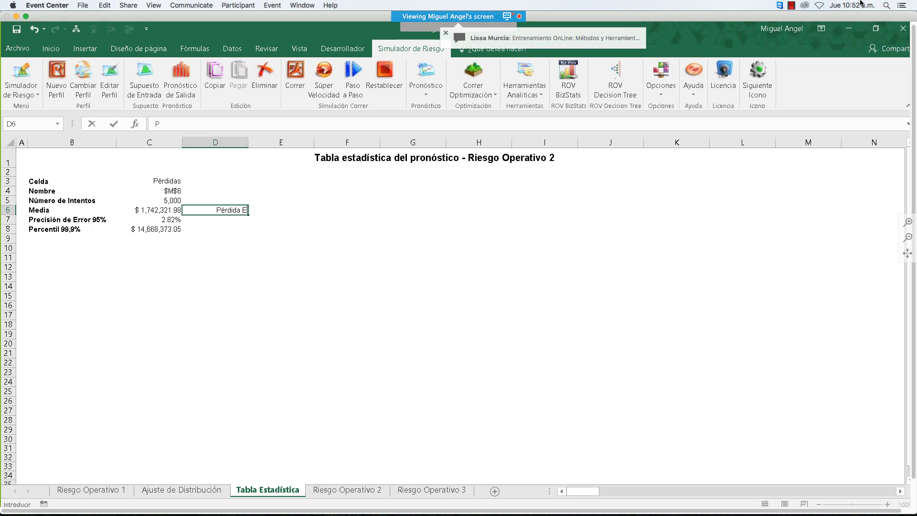
{"action": "type", "text": "sperada"}
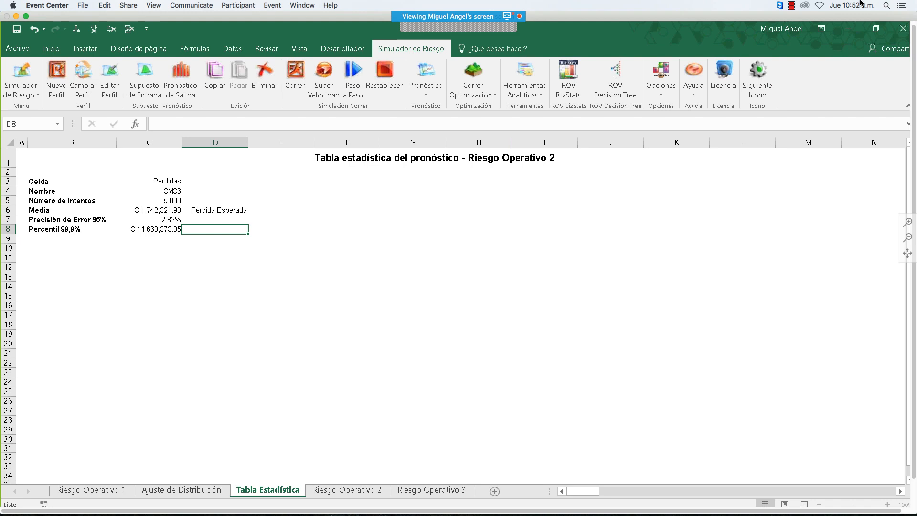
{"action": "key", "text": "F2"}
{"action": "type", "text": "Op"}
{"action": "key", "text": "BackSpace"}
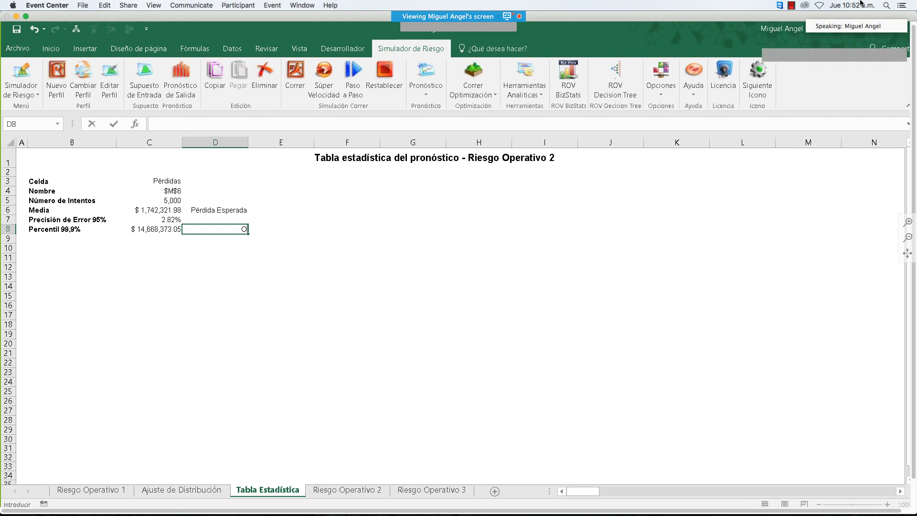
{"action": "type", "text": "VaR99,"}
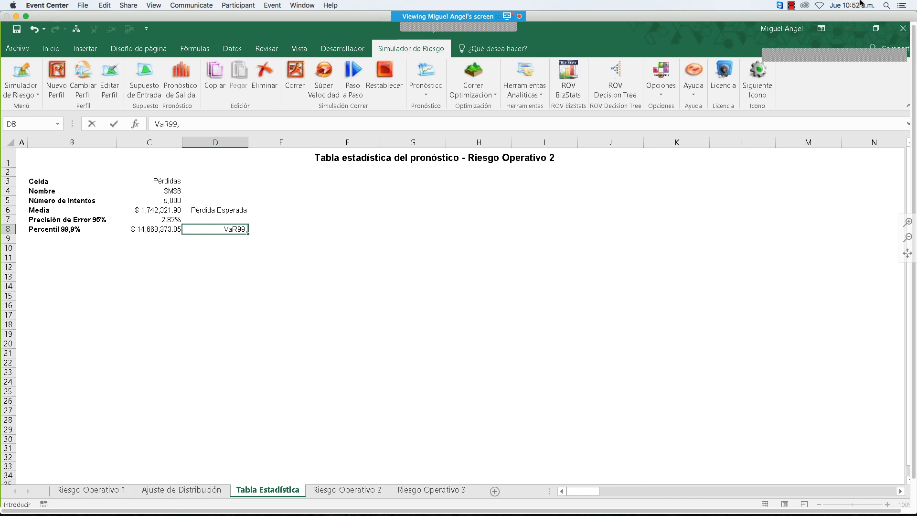
{"action": "type", "text": "9%"}
{"action": "key", "text": "Return"}
Step: Calculate the 99.9% percentile minus the mean in E7 with +C8-C6 and label it Pérdida No Esperada in F7
{"action": "key", "text": "Up"}
{"action": "key", "text": "Up"}
{"action": "key", "text": "Up"}
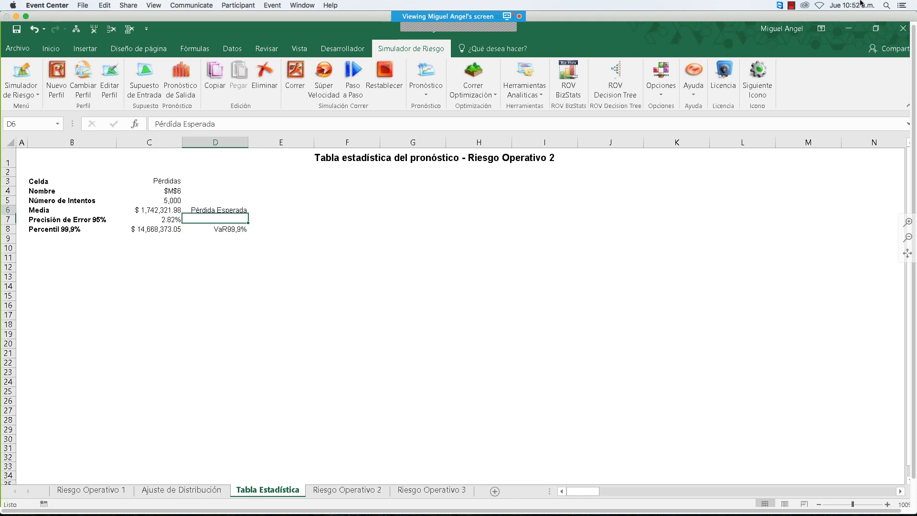
{"action": "key", "text": "Right"}
{"action": "type", "text": "+"}
{"action": "key", "text": "Down"}
{"action": "key", "text": "Left"}
{"action": "key", "text": "Left"}
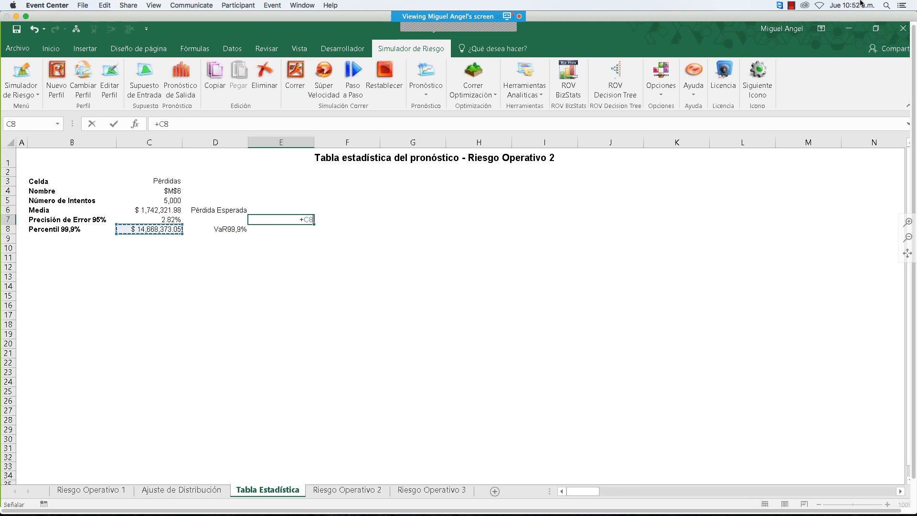
{"action": "type", "text": "-"}
{"action": "key", "text": "Up"}
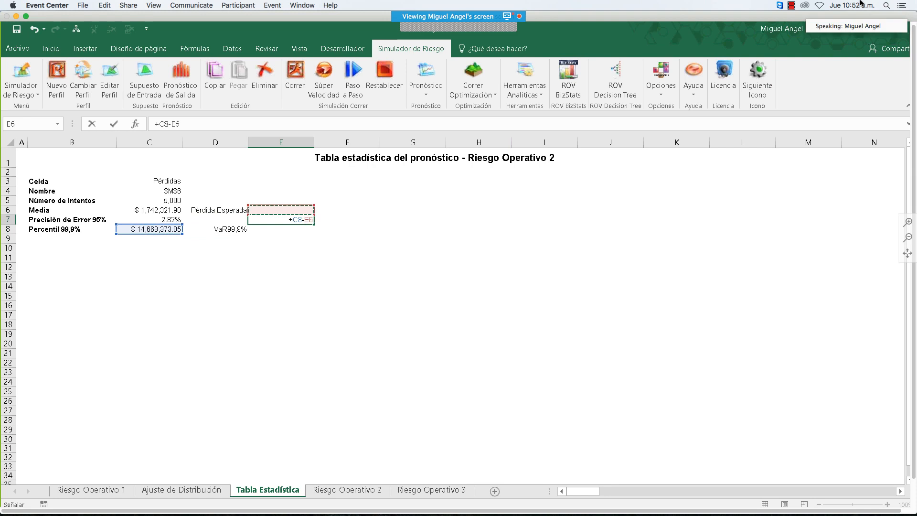
{"action": "key", "text": "Left"}
{"action": "key", "text": "Left"}
{"action": "key", "text": "Tab"}
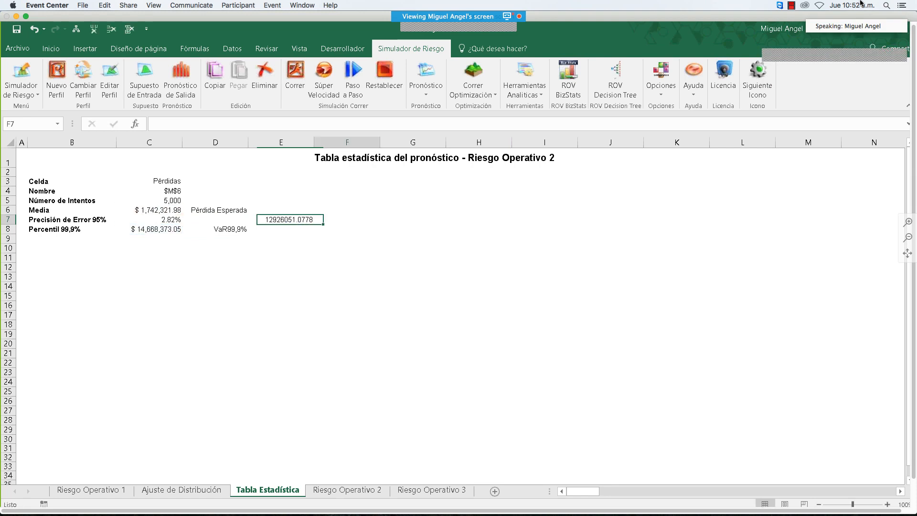
{"action": "type", "text": "Pé"}
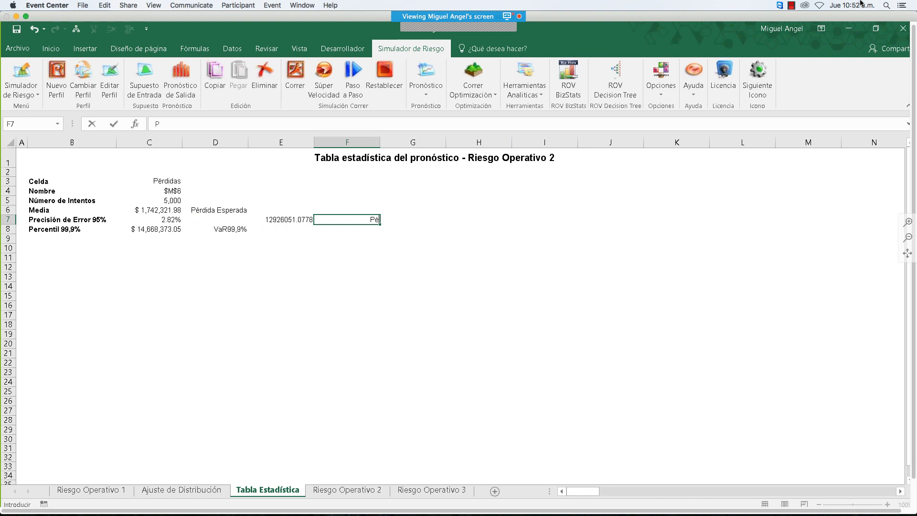
{"action": "type", "text": "rdida No Esperada"}
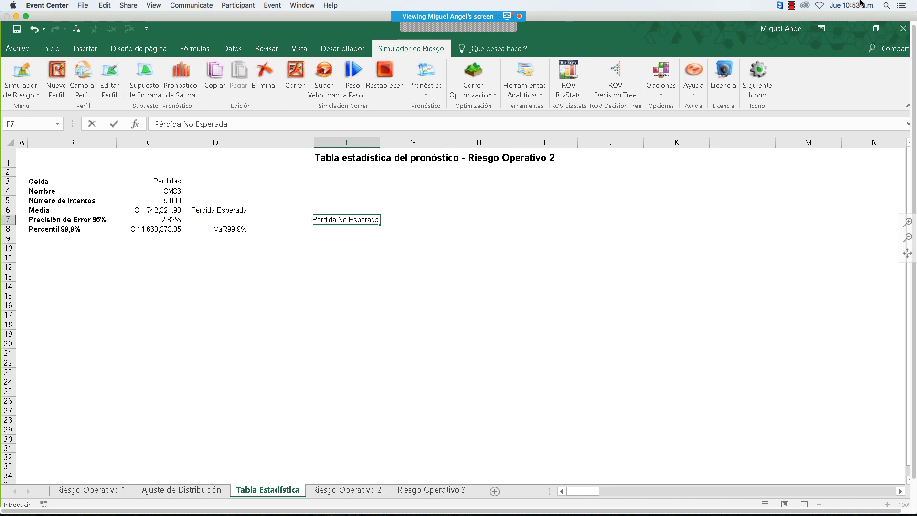
Step: Copy the currency format of C8 to the unexpected loss in E7 and fit columns E and F to their contents
{"action": "left_click", "coordinate": [150, 230]}
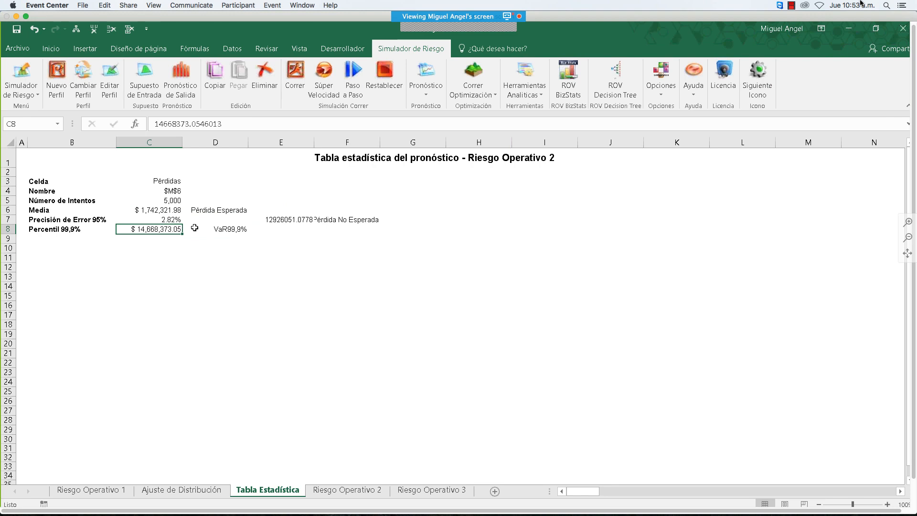
{"action": "left_click", "coordinate": [51, 50]}
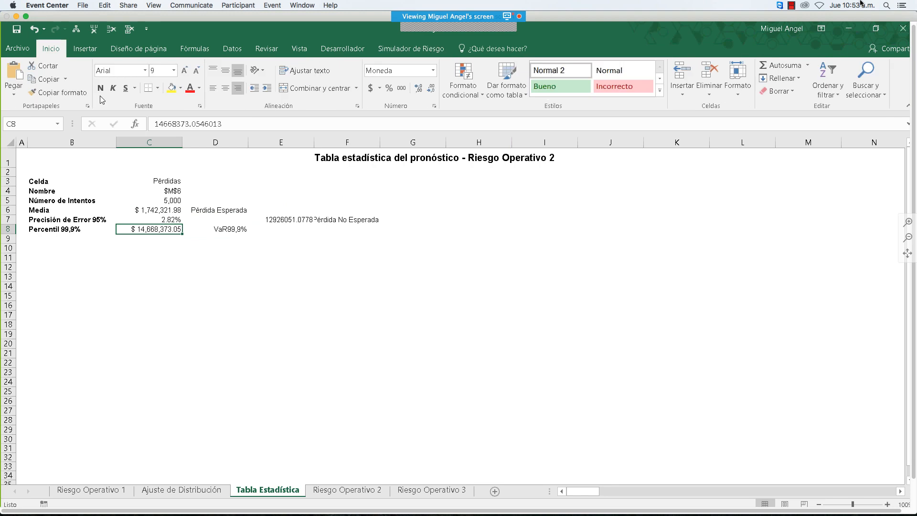
{"action": "left_click", "coordinate": [59, 92]}
{"action": "left_click", "coordinate": [277, 220]}
{"action": "left_click", "coordinate": [305, 248]}
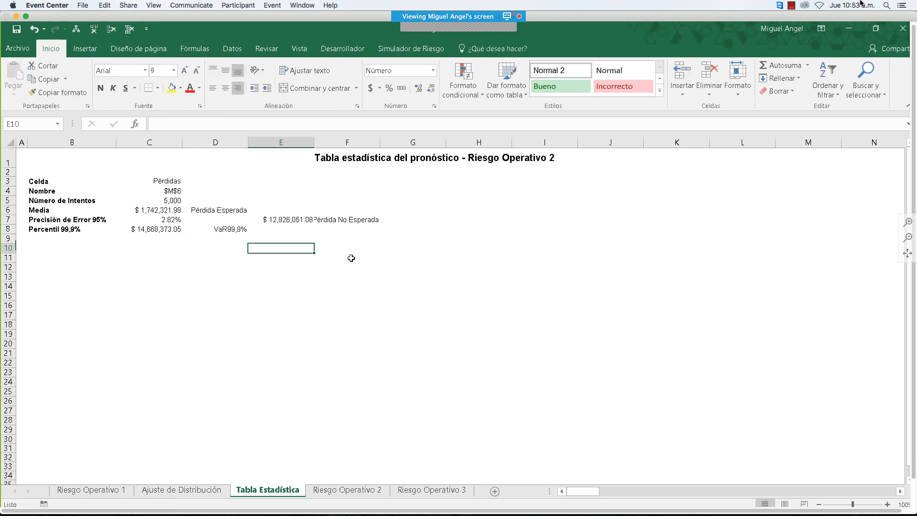
{"action": "double_click", "coordinate": [314, 144]}
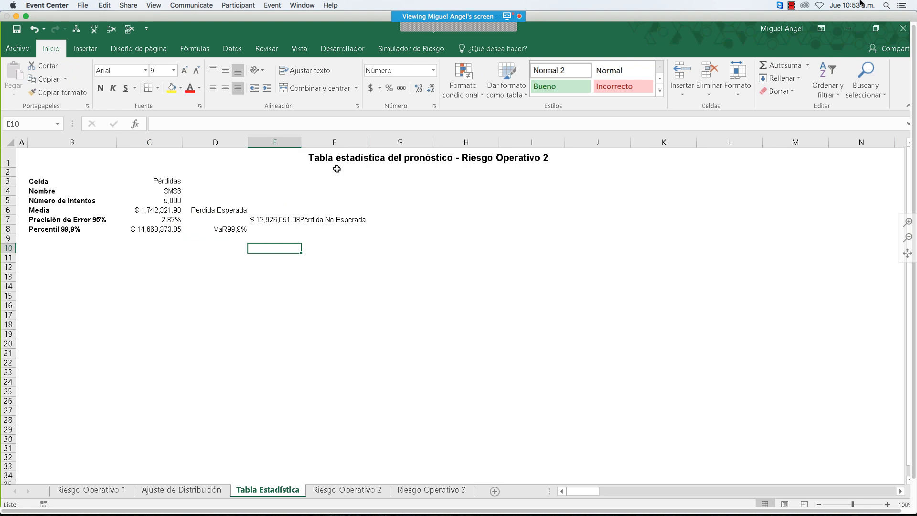
{"action": "double_click", "coordinate": [367, 142]}
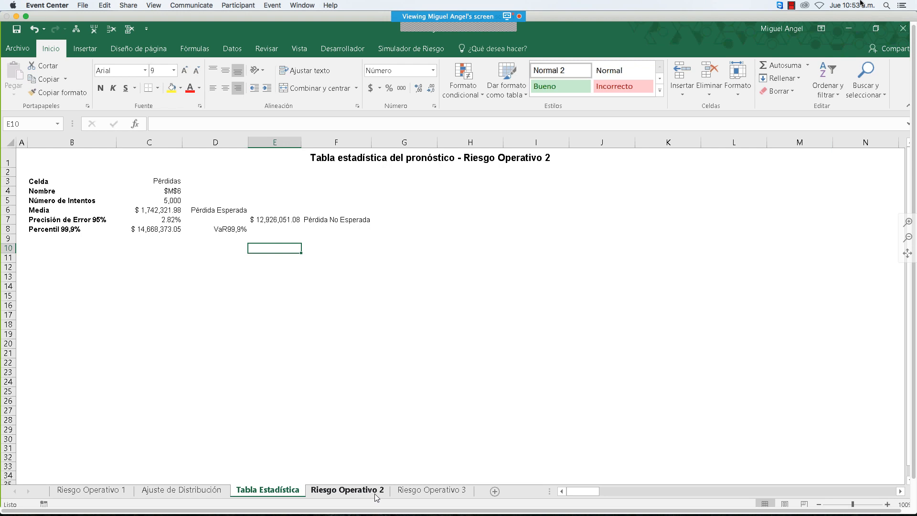
Step: Review the loss model on Riesgo Operativo 2 and the Sistemas column headings on Riesgo Operativo 1
{"action": "left_click", "coordinate": [347, 490]}
{"action": "scroll", "coordinate": [470, 339], "scroll_direction": "up", "scroll_amount": 5}
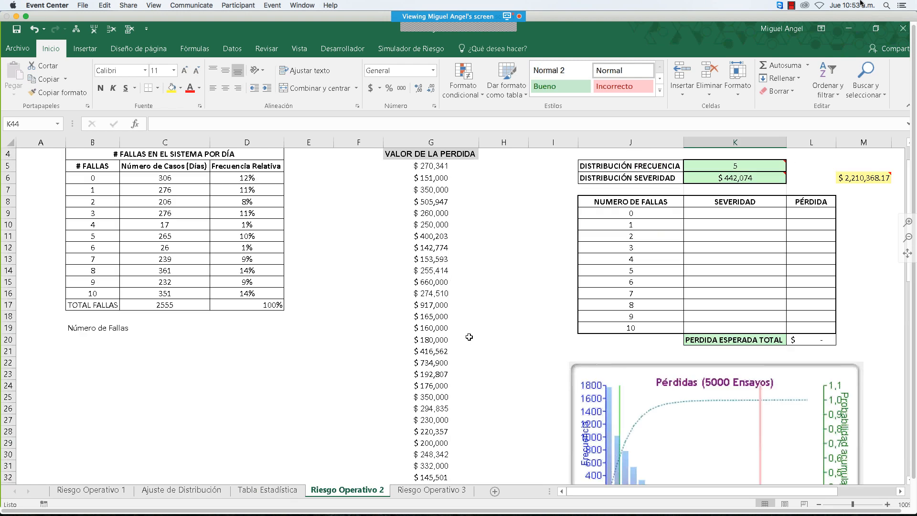
{"action": "scroll", "coordinate": [469, 337], "scroll_direction": "up", "scroll_amount": 1}
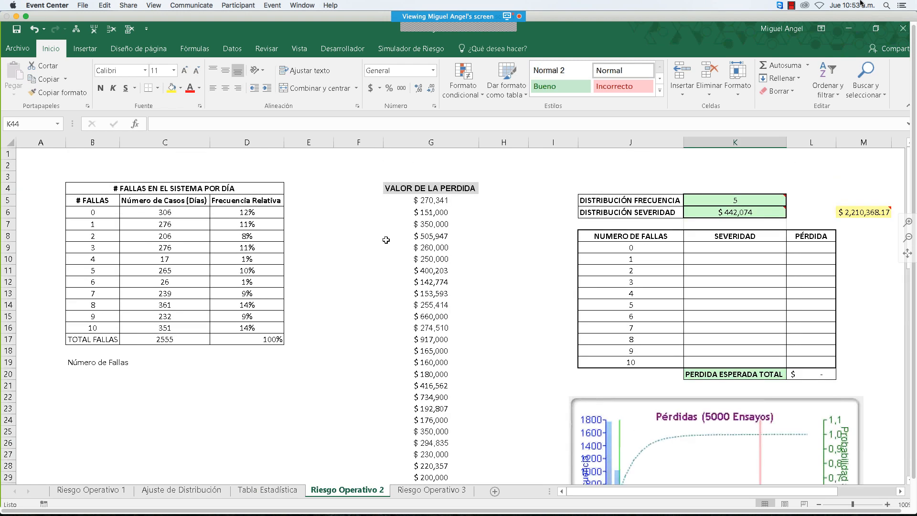
{"action": "key", "text": "ctrl+Page_Up"}
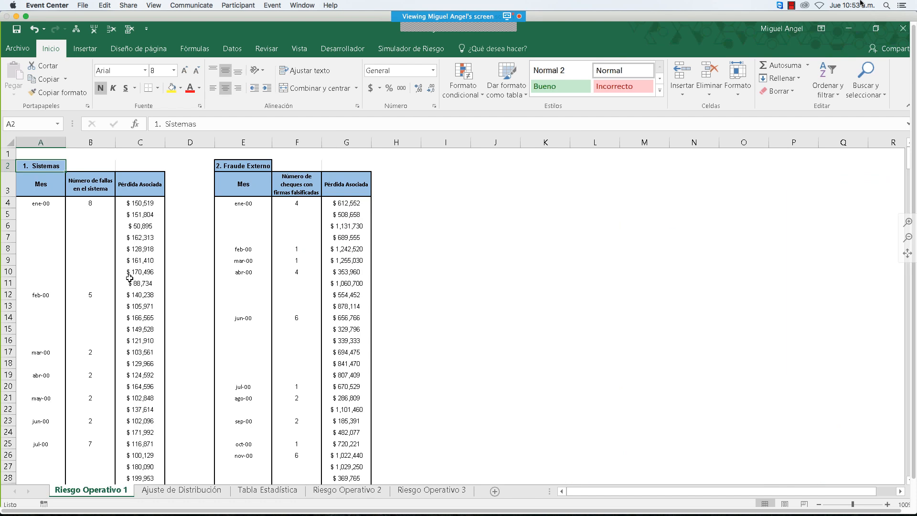
{"action": "left_click_drag", "start_coordinate": [41, 187], "coordinate": [127, 191]}
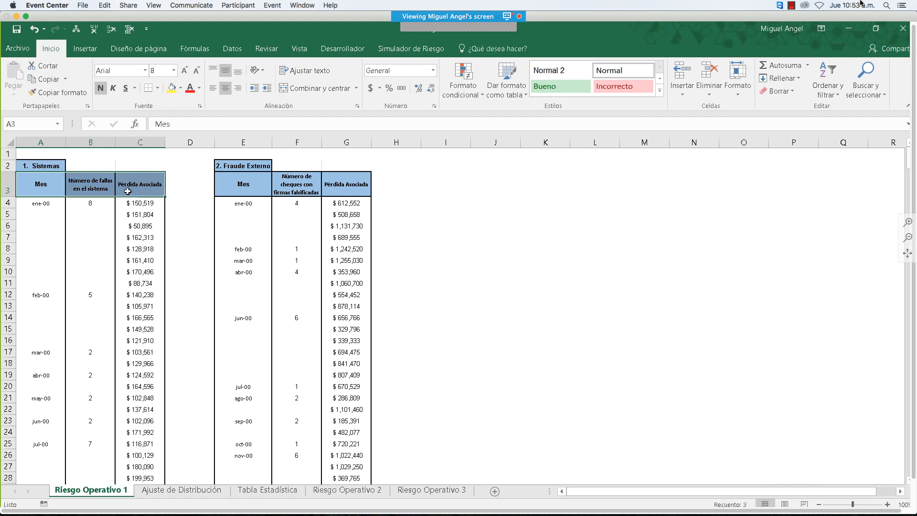
Step: Start an event list on Riesgo Operativo 1 with a heading in K4, Sistemas in K5 and Fraude Externo in K6
{"action": "left_click", "coordinate": [508, 179]}
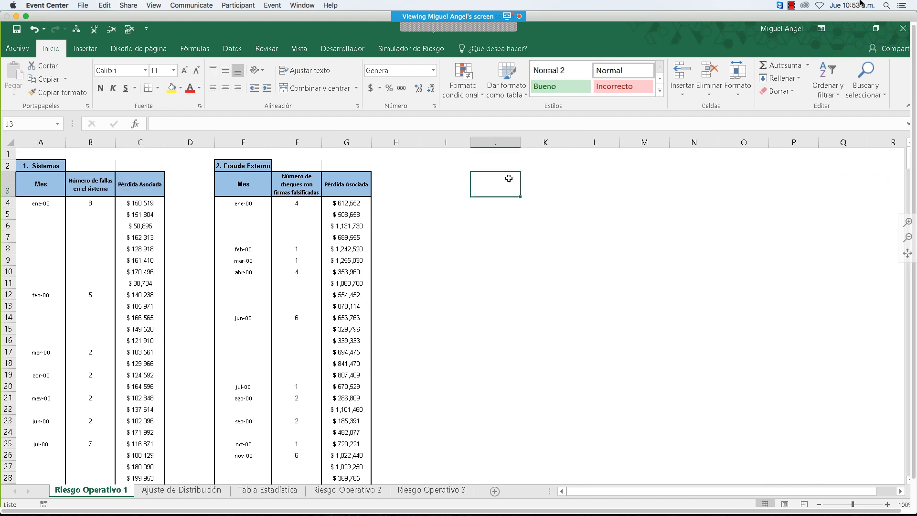
{"action": "key", "text": "Return"}
{"action": "key", "text": "Return"}
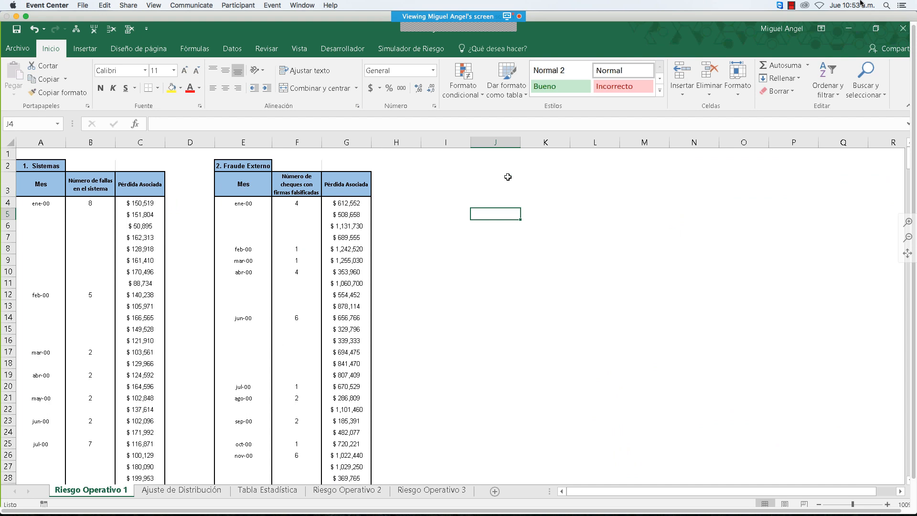
{"action": "key", "text": "Tab"}
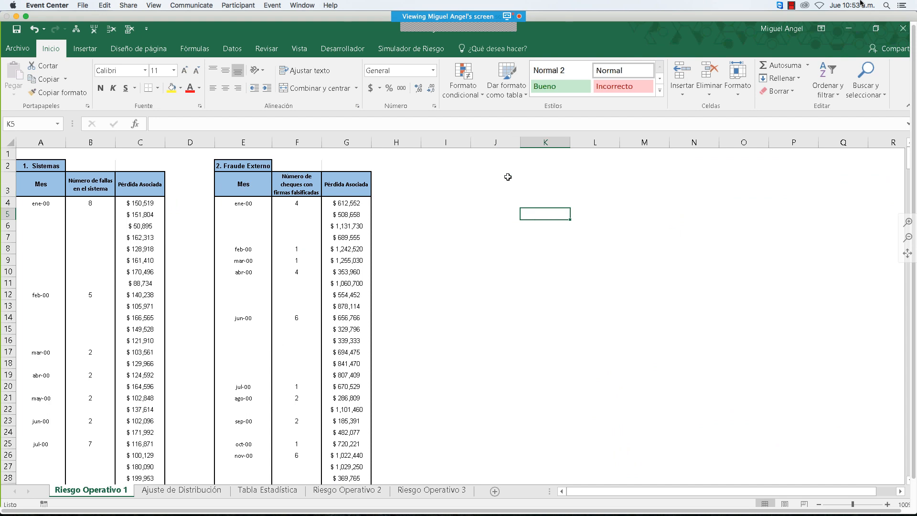
{"action": "type", "text": "S"}
{"action": "key", "text": "Up"}
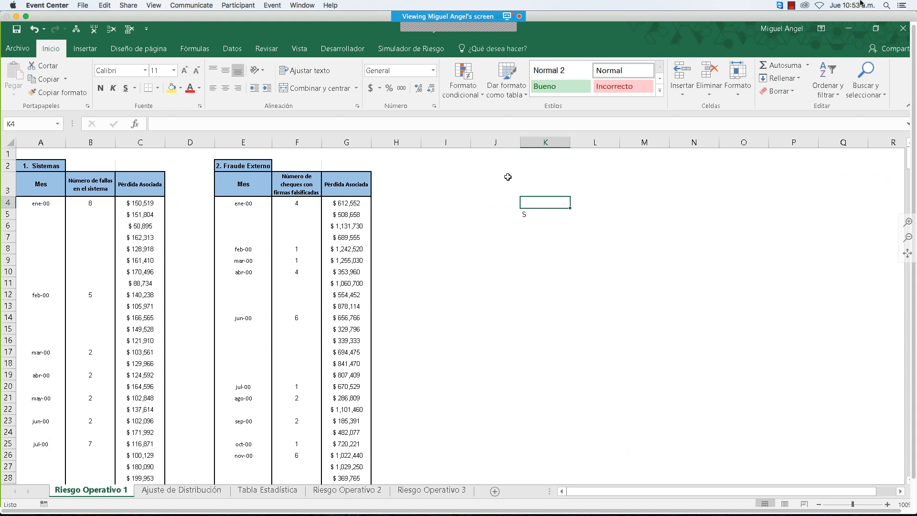
{"action": "type", "text": "Eventp"}
{"action": "key", "text": "Return"}
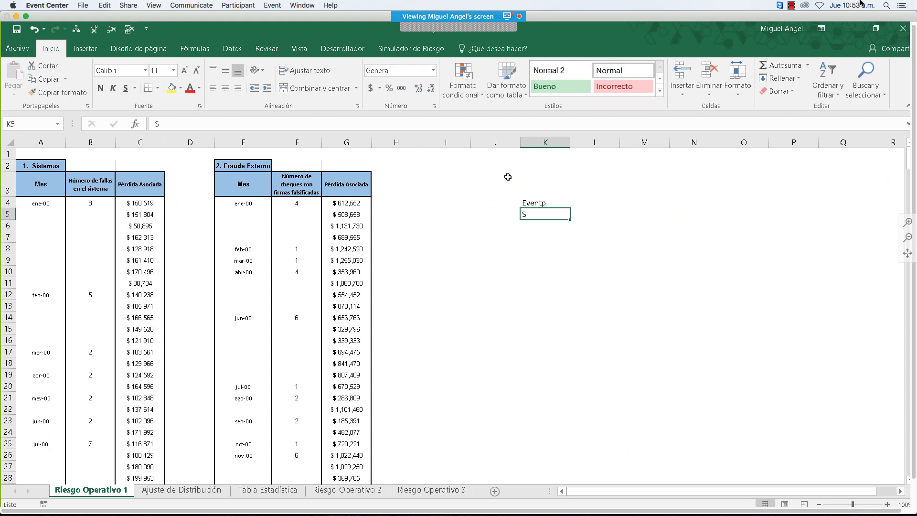
{"action": "type", "text": "Sí"}
{"action": "type", "text": "stemas"}
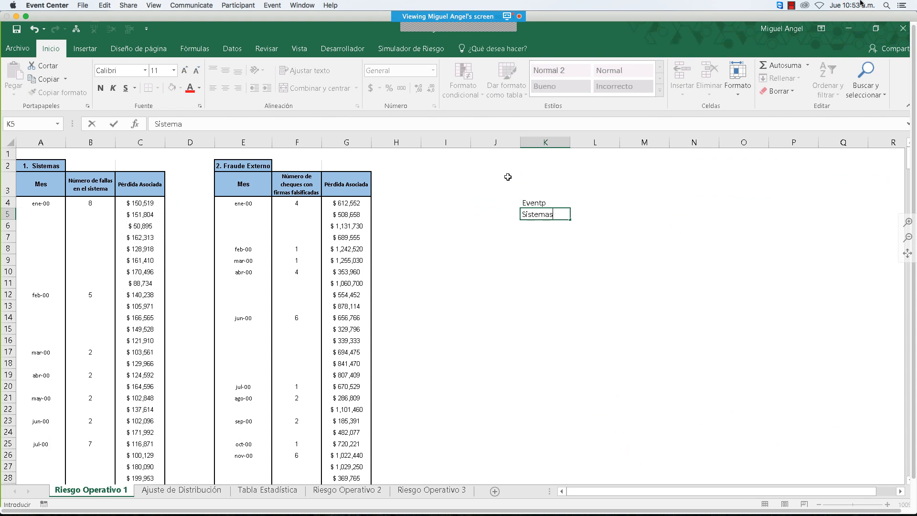
{"action": "key", "text": "Return"}
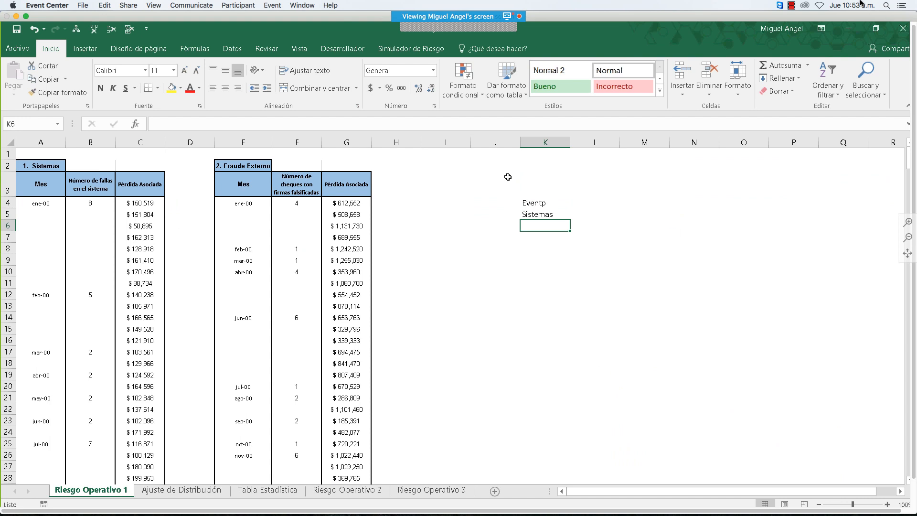
{"action": "type", "text": "Fraude "}
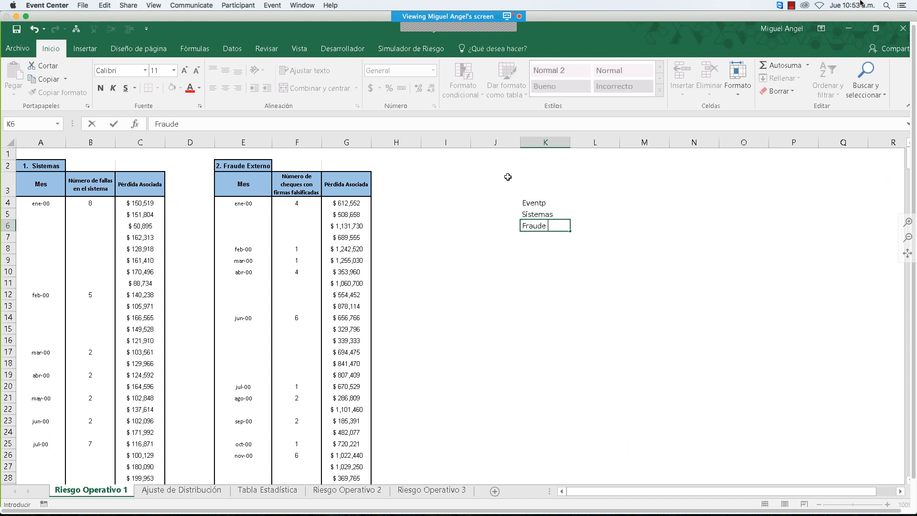
{"action": "type", "text": "Externo"}
Step: Center the event list heading in K4 and make it bold
{"action": "key", "text": "Up"}
{"action": "key", "text": "Up"}
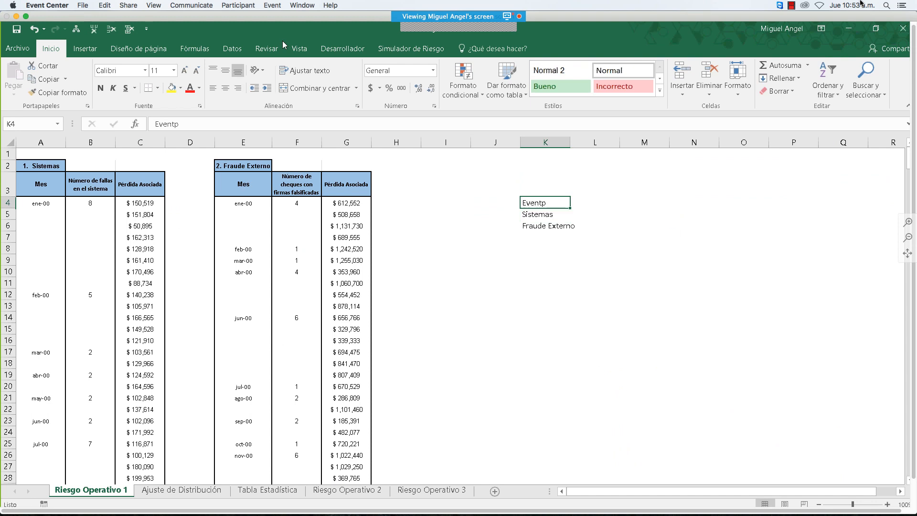
{"action": "left_click", "coordinate": [225, 88]}
{"action": "key", "text": "ctrl+n"}
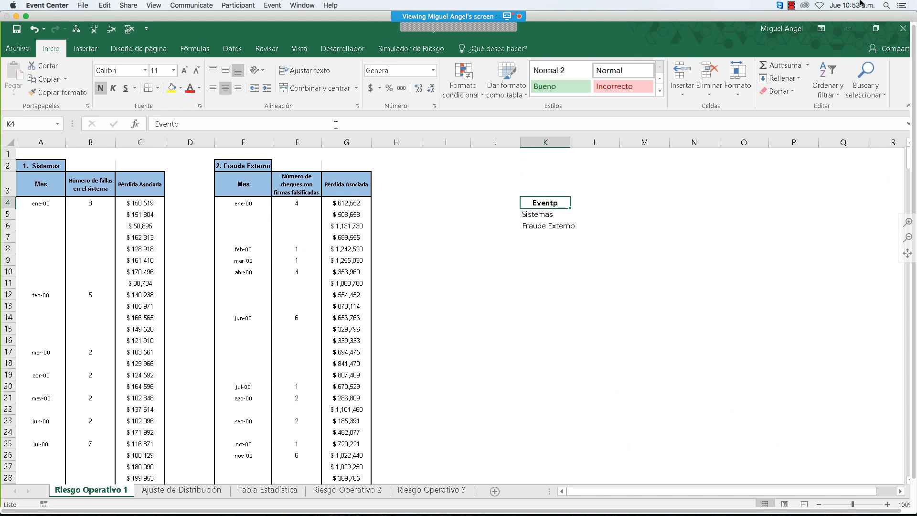
Step: Correct the spelling of the heading in K4 to Evento
{"action": "key", "text": "F2"}
{"action": "key", "text": "BackSpace"}
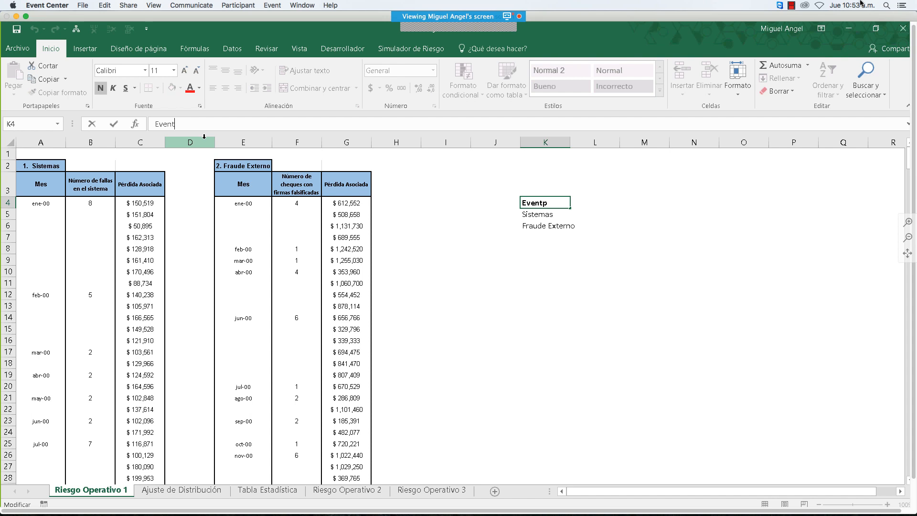
{"action": "type", "text": "0"}
{"action": "key", "text": "Return"}
{"action": "key", "text": "Up"}
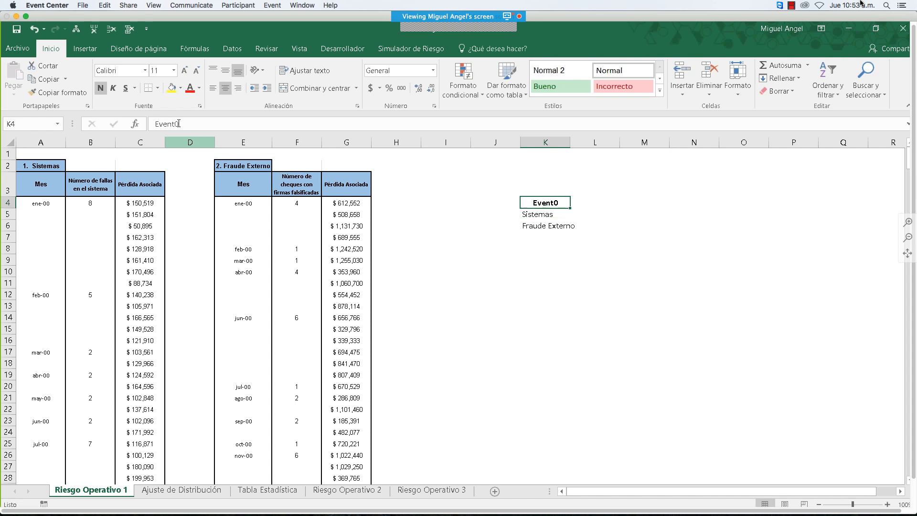
{"action": "left_click", "coordinate": [179, 124]}
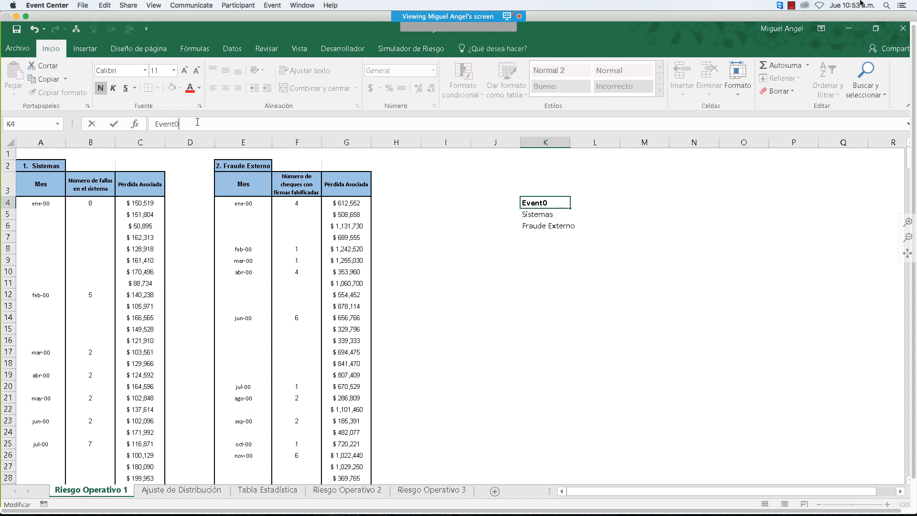
{"action": "key", "text": "BackSpace"}
{"action": "type", "text": "O"}
{"action": "key", "text": "BackSpace"}
{"action": "type", "text": "o"}
{"action": "key", "text": "Tab"}
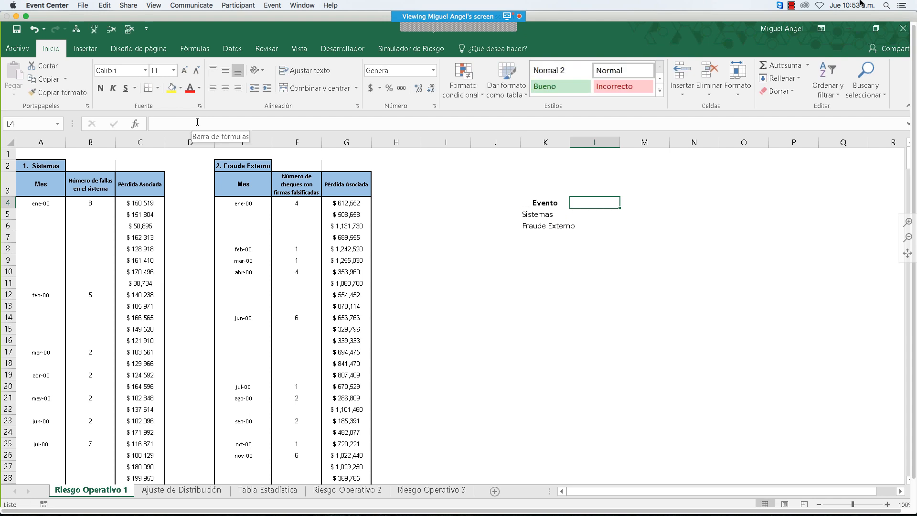
Step: Enter the headers "Frecuencia" in L4 and "Frecuencia Simulada" in M4, beside the Evento header
{"action": "type", "text": "Frecue"}
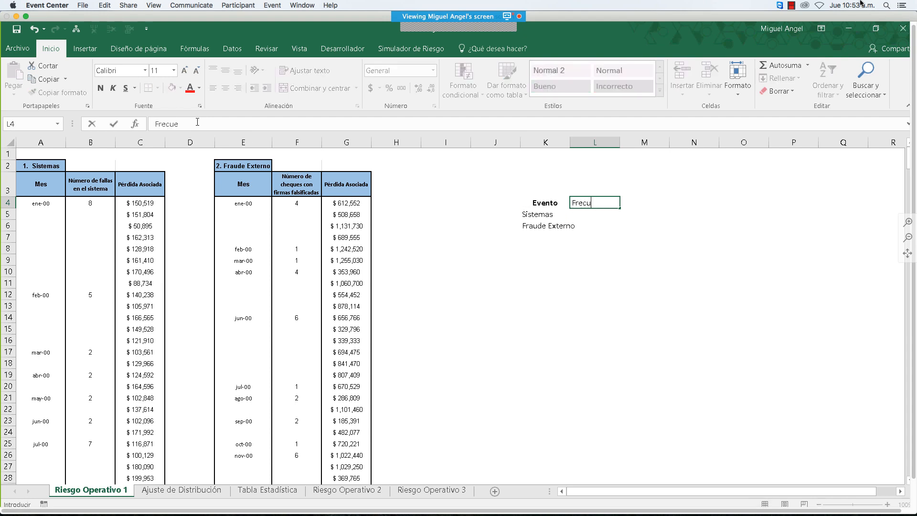
{"action": "type", "text": "ncia"}
{"action": "key", "text": "Return"}
{"action": "key", "text": "Right"}
{"action": "type", "text": "Frecu"}
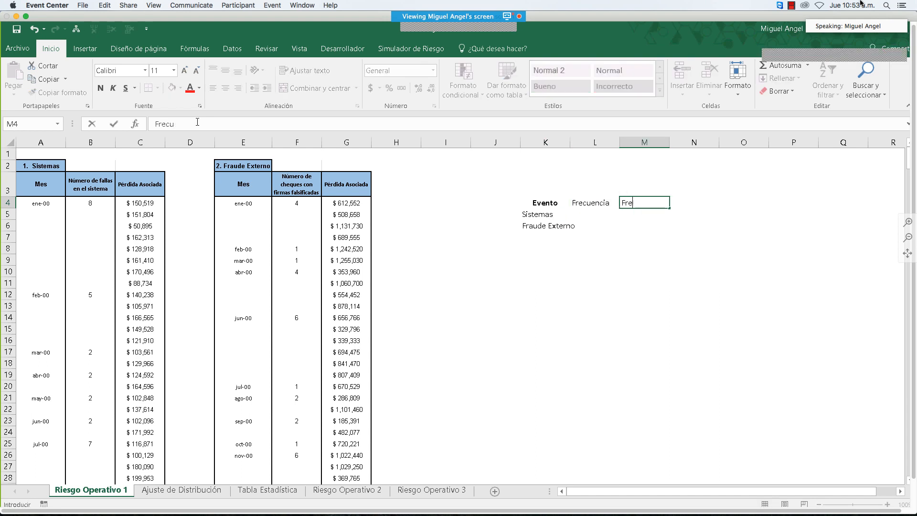
{"action": "type", "text": "n"}
{"action": "type", "text": "encui"}
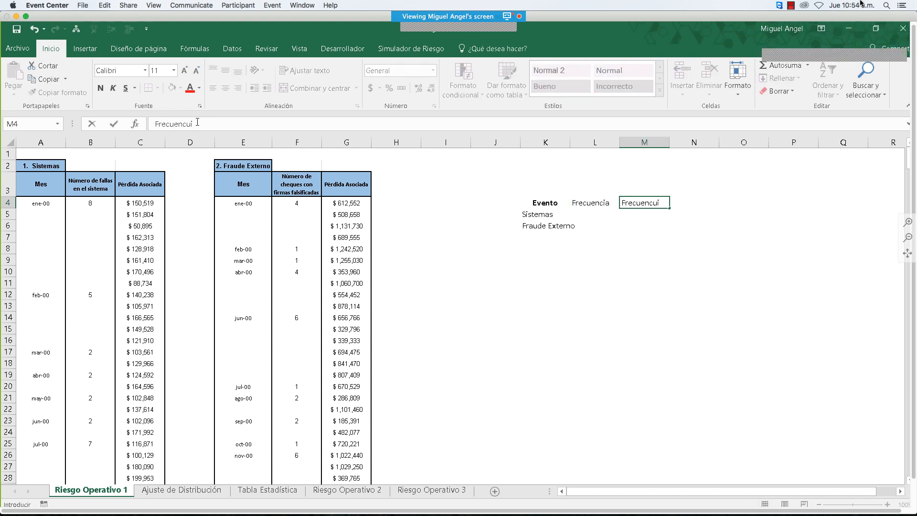
{"action": "key", "text": "BackSpace"}
{"action": "key", "text": "BackSpace"}
{"action": "type", "text": "ia Simulad"}
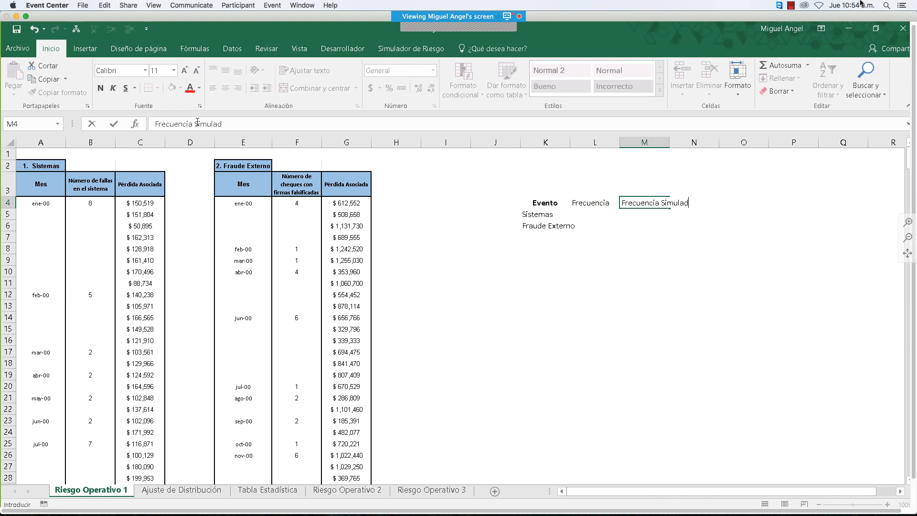
{"action": "type", "text": "a"}
Step: Fit the widths of columns L and M to their header text
{"action": "key", "text": "Left"}
{"action": "key", "text": "shift+Right"}
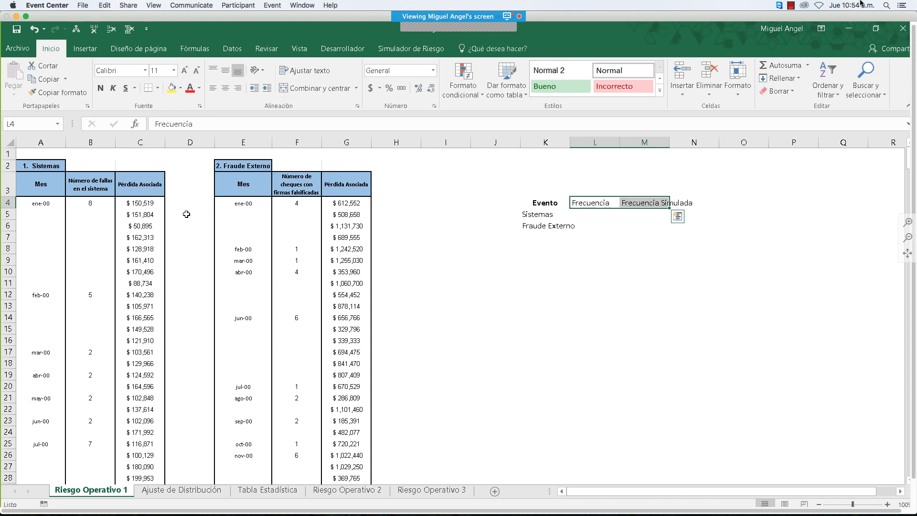
{"action": "left_click", "coordinate": [595, 166]}
{"action": "double_click", "coordinate": [621, 142]}
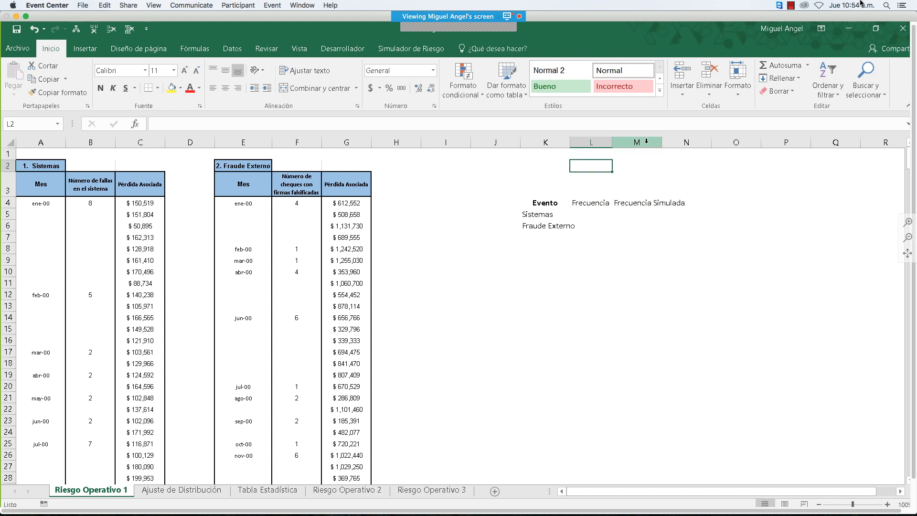
{"action": "double_click", "coordinate": [663, 142]}
Step: Enter the header "Severidad" in cell N4
{"action": "left_click", "coordinate": [692, 201]}
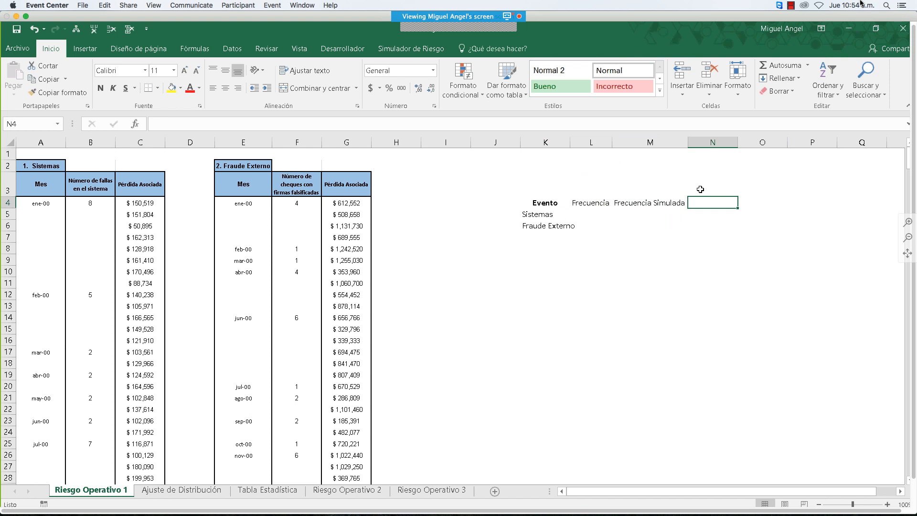
{"action": "type", "text": "Monto"}
{"action": "key", "text": "BackSpace"}
{"action": "key", "text": "BackSpace"}
{"action": "key", "text": "BackSpace"}
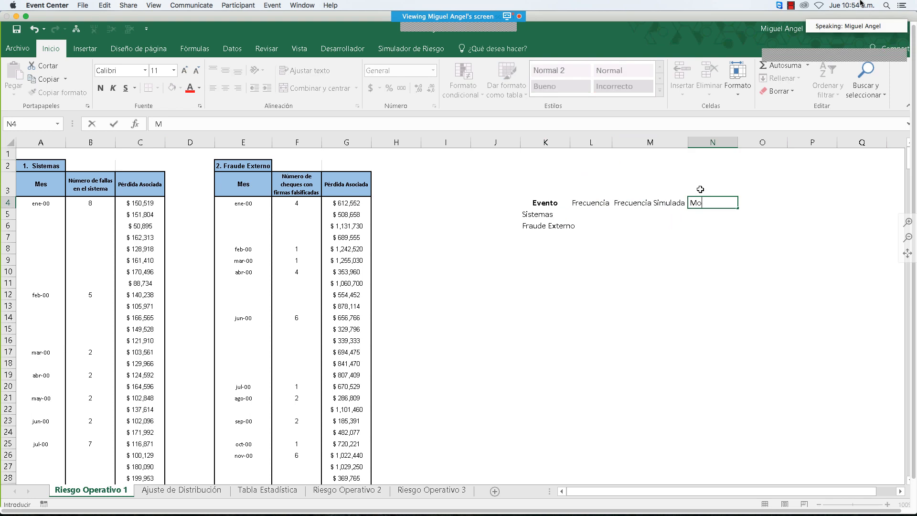
{"action": "key", "text": "BackSpace"}
{"action": "key", "text": "BackSpace"}
{"action": "type", "text": "Severid"}
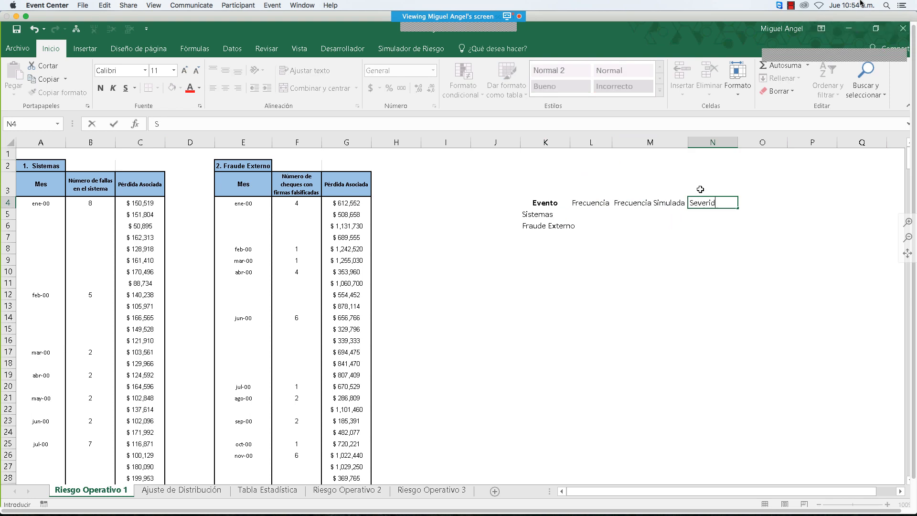
{"action": "type", "text": "ad"}
{"action": "key", "text": "Return"}
Step: Enter the header "Severidad Simulada" in cell O4
{"action": "key", "text": "Tab"}
{"action": "type", "text": "Se"}
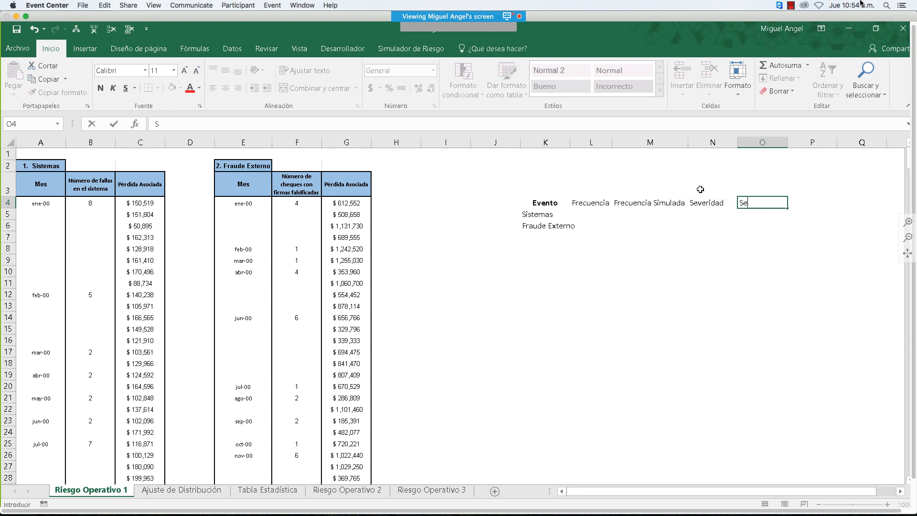
{"action": "type", "text": "veridad S"}
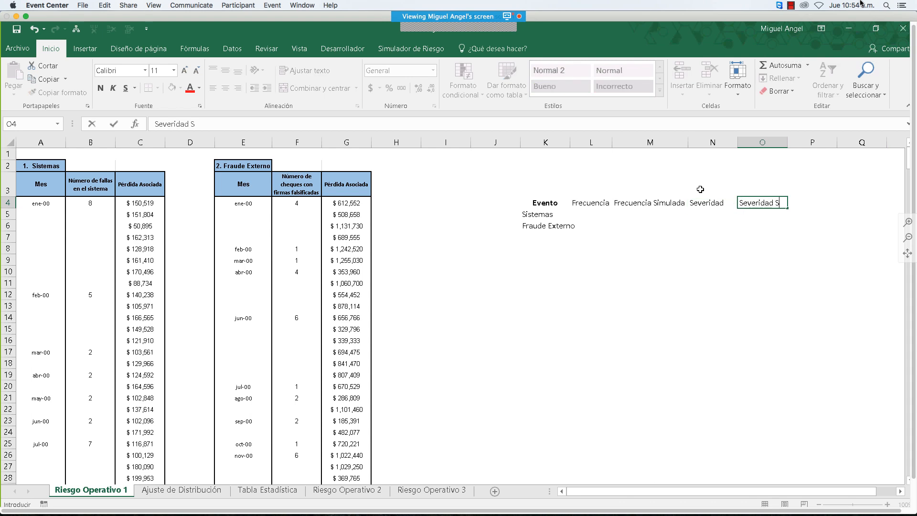
{"action": "type", "text": "imulada"}
{"action": "key", "text": "Return"}
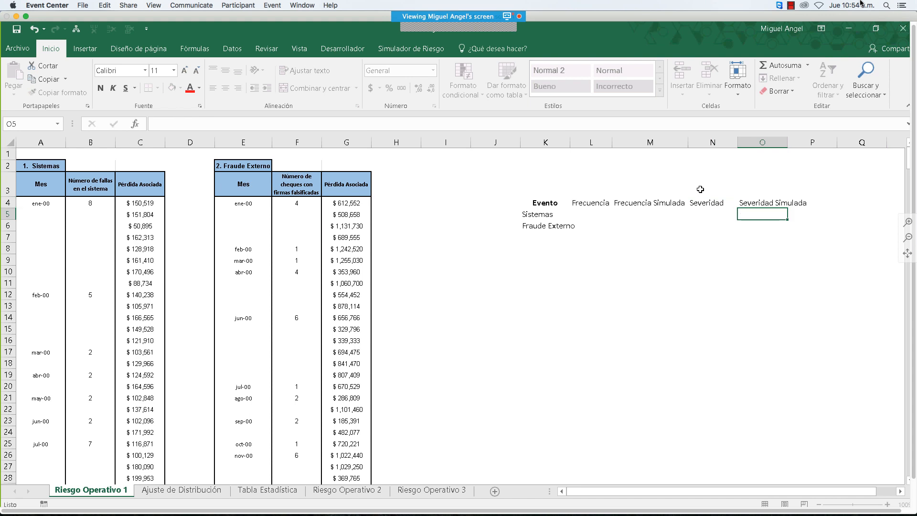
Step: Fit the widths of columns N and O to their header text
{"action": "key", "text": "Up"}
{"action": "key", "text": "Right"}
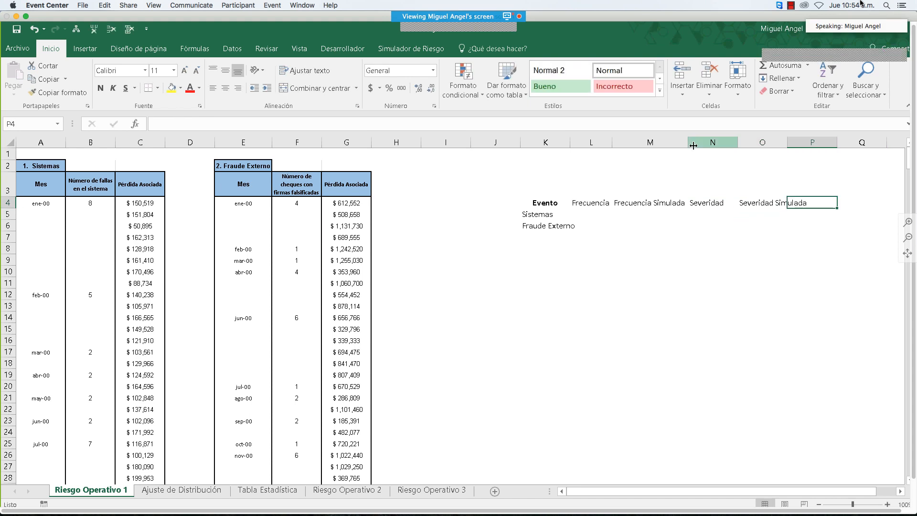
{"action": "double_click", "coordinate": [739, 142]}
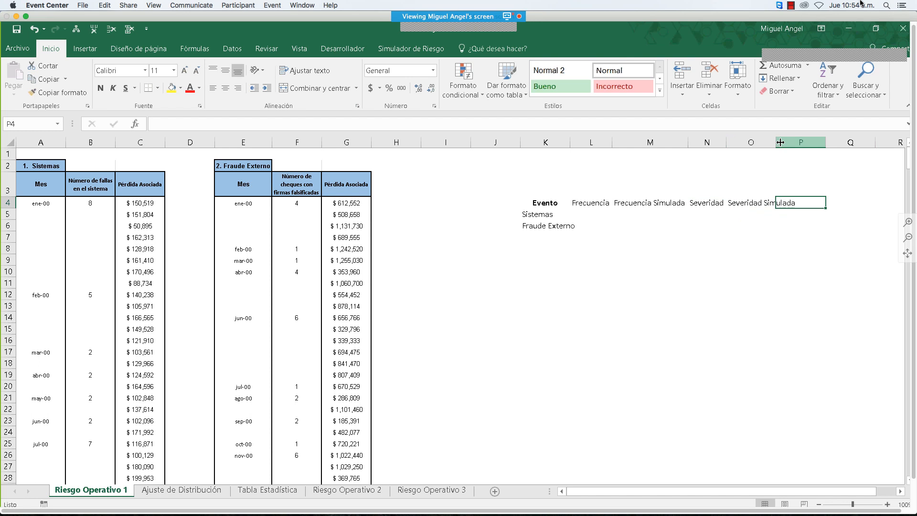
{"action": "double_click", "coordinate": [781, 142]}
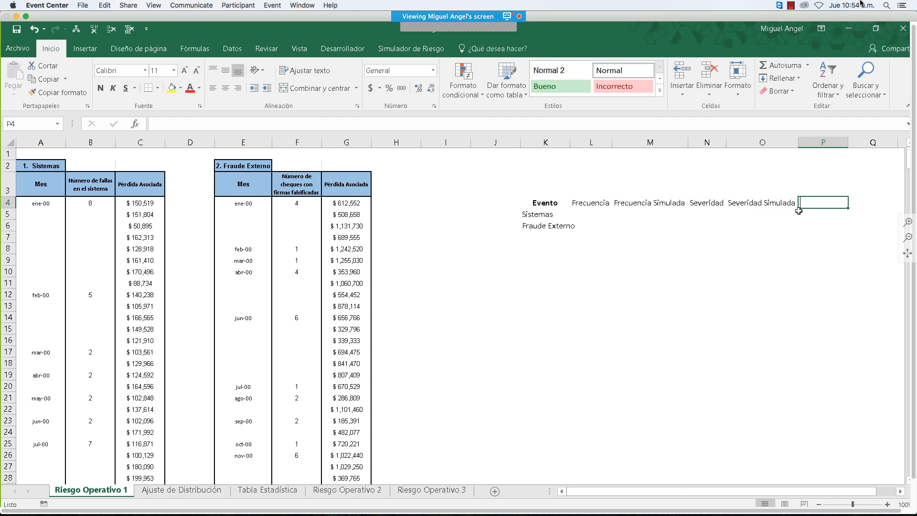
Step: Enter the header "Pérdidas Esperadas" in cell P4
{"action": "type", "text": "Pérdida"}
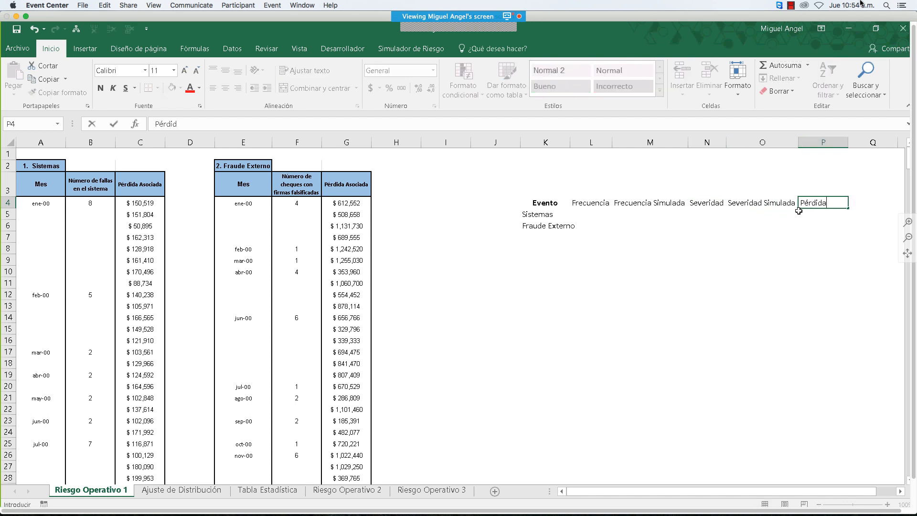
{"action": "type", "text": "s Eseprad"}
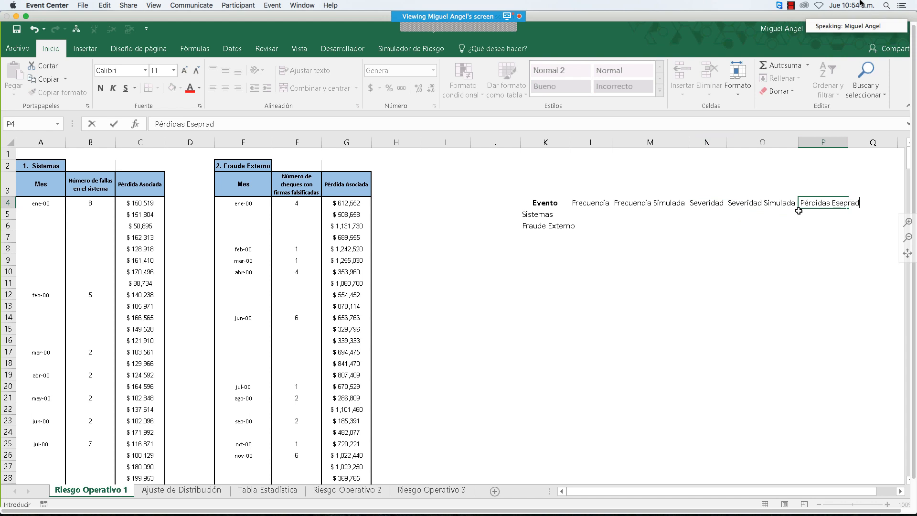
{"action": "key", "text": "BackSpace"}
{"action": "key", "text": "BackSpace"}
{"action": "key", "text": "BackSpace"}
{"action": "key", "text": "BackSpace"}
{"action": "key", "text": "BackSpace"}
{"action": "type", "text": "pera"}
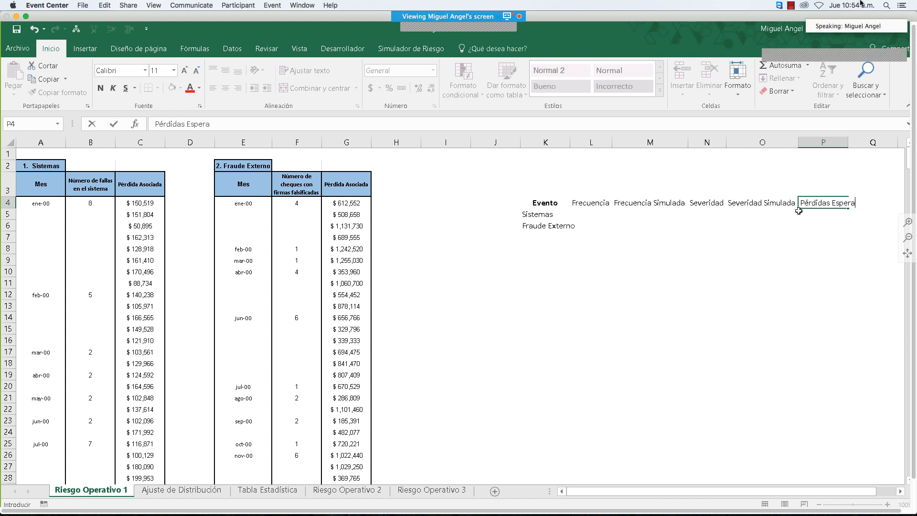
{"action": "type", "text": "das"}
{"action": "key", "text": "Return"}
Step: Enter the label "Pérdidas Agregadas" in cell O7, below the Severidad Simulada column
{"action": "key", "text": "Return"}
{"action": "key", "text": "Return"}
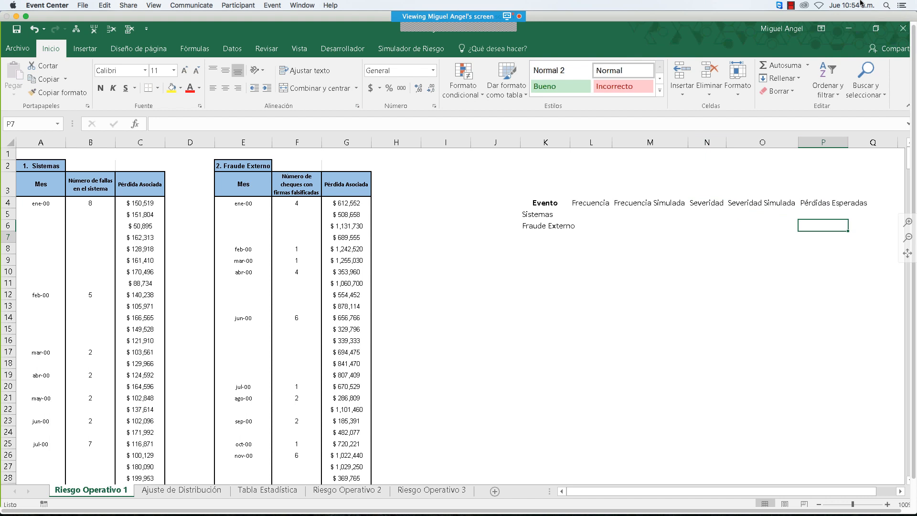
{"action": "key", "text": "Left"}
{"action": "type", "text": "P"}
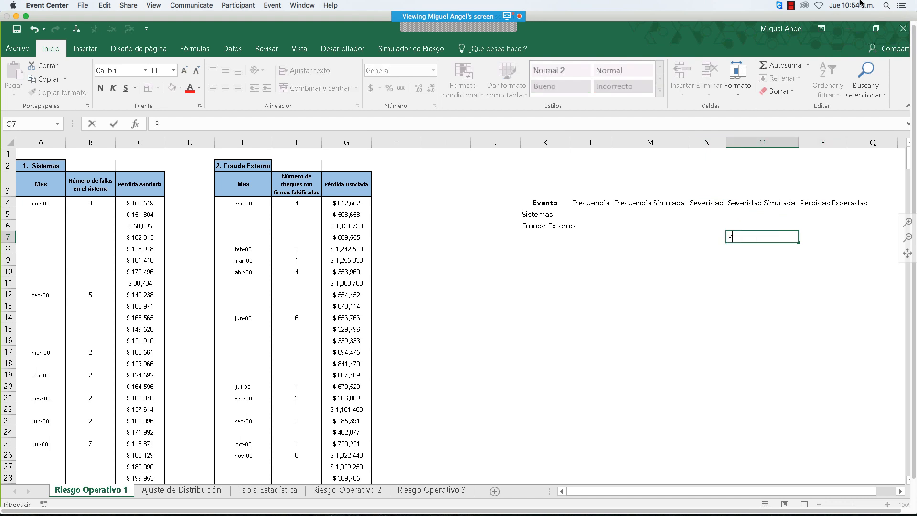
{"action": "type", "text": "eérdidas Agregadas"}
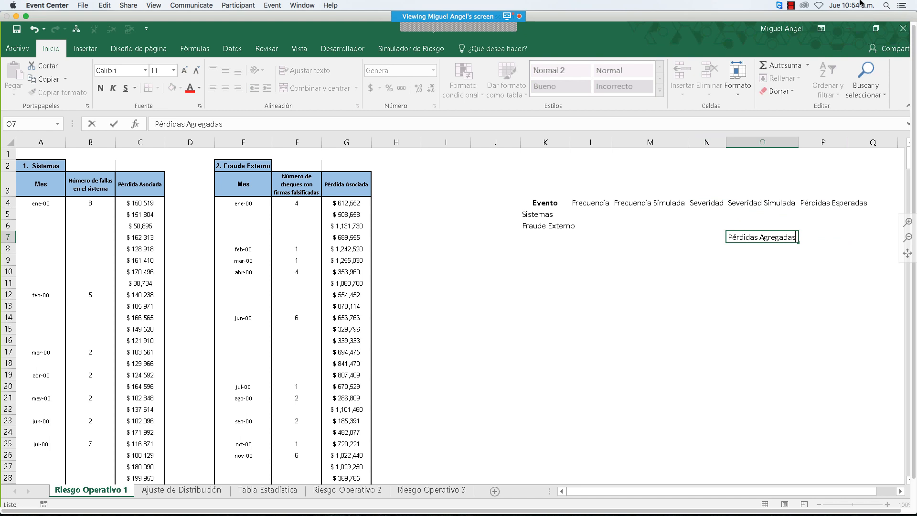
{"action": "key", "text": "Return"}
Step: Copy the bold, centred format of the Evento header in K4 to the other headers through P4
{"action": "left_click", "coordinate": [545, 202]}
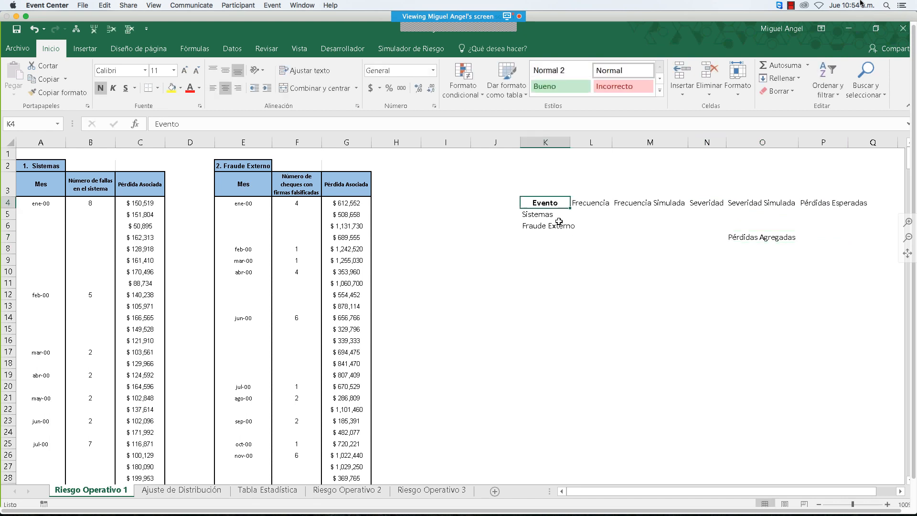
{"action": "left_click", "coordinate": [62, 93]}
{"action": "left_click_drag", "start_coordinate": [545, 203], "coordinate": [823, 203]}
{"action": "left_click_drag", "start_coordinate": [621, 215], "coordinate": [747, 220]}
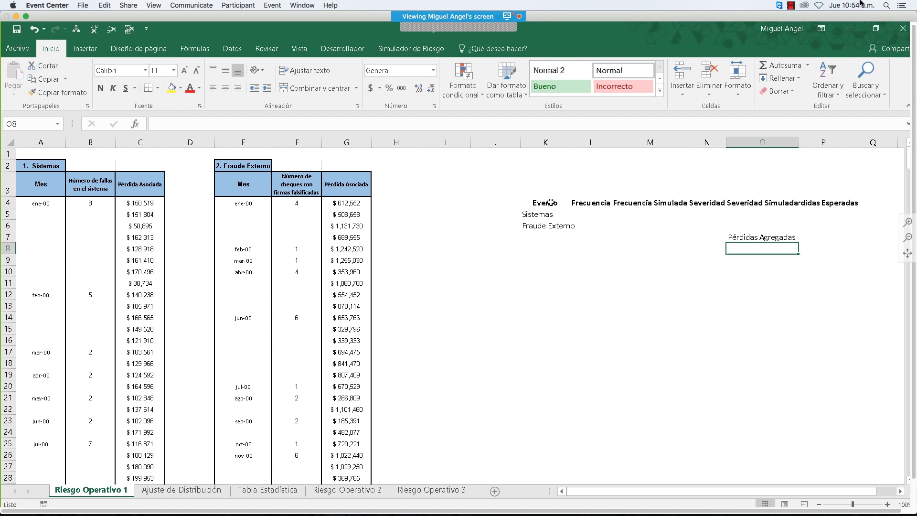
Step: Fit the widths of columns M and P to their bold headers
{"action": "left_click_drag", "start_coordinate": [551, 203], "coordinate": [823, 203]}
{"action": "left_click_drag", "start_coordinate": [690, 138], "coordinate": [693, 139]}
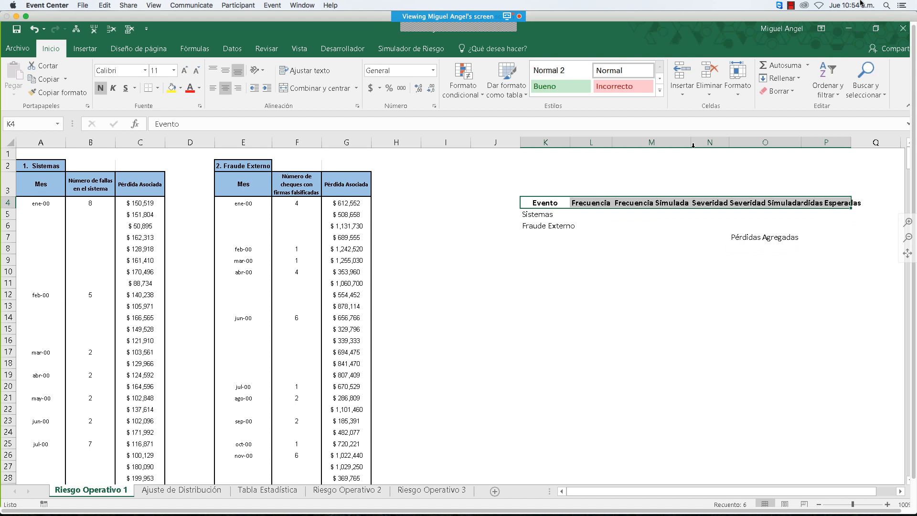
{"action": "left_click", "coordinate": [765, 225]}
{"action": "double_click", "coordinate": [851, 142]}
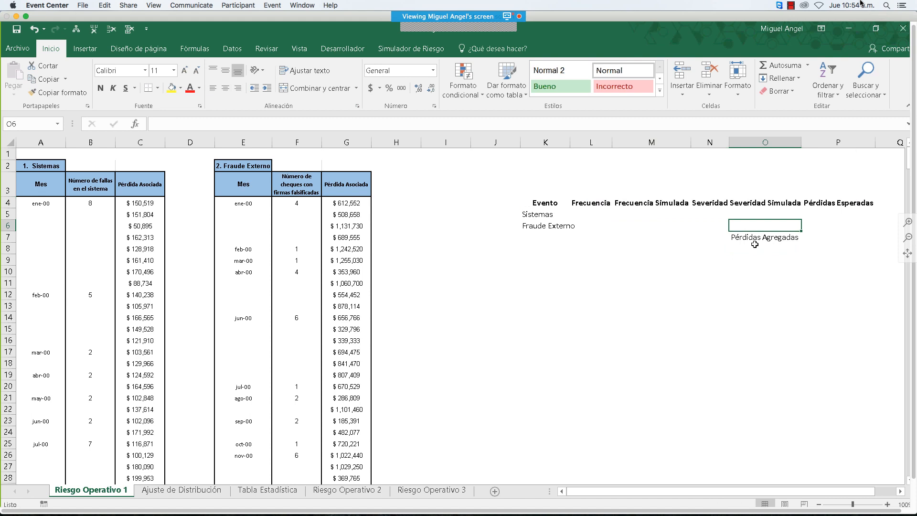
Step: Apply borders to all cells of the event table K4:P6 and to the Pérdidas Agregadas value cell P7
{"action": "left_click", "coordinate": [755, 241]}
{"action": "left_click_drag", "start_coordinate": [545, 201], "coordinate": [855, 226]}
{"action": "left_click", "coordinate": [157, 88]}
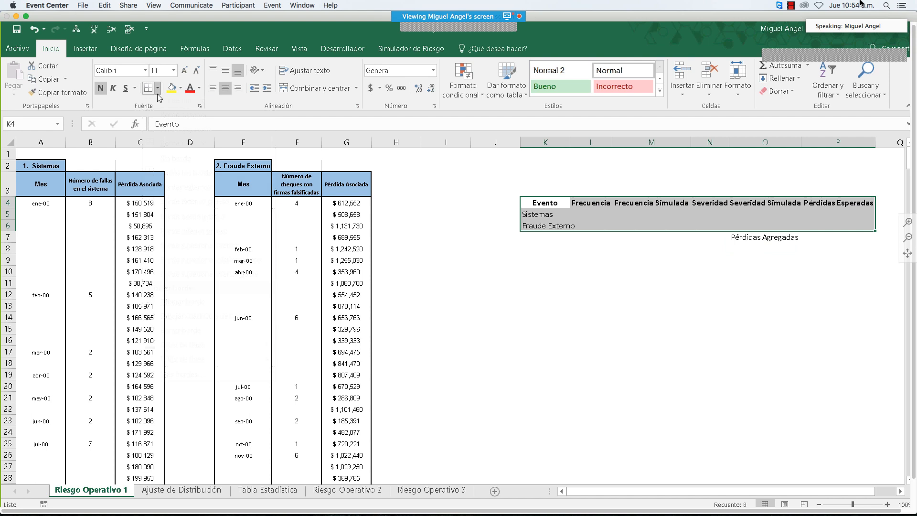
{"action": "left_click", "coordinate": [188, 189]}
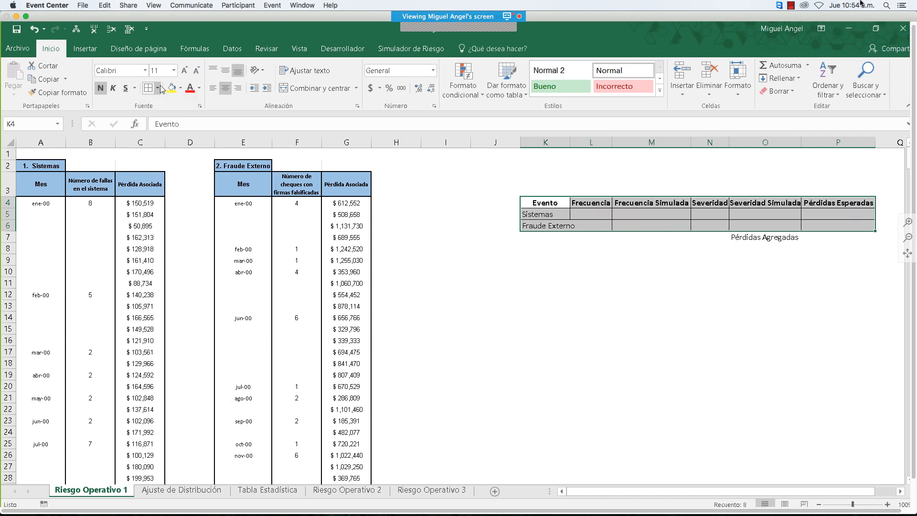
{"action": "left_click", "coordinate": [838, 283]}
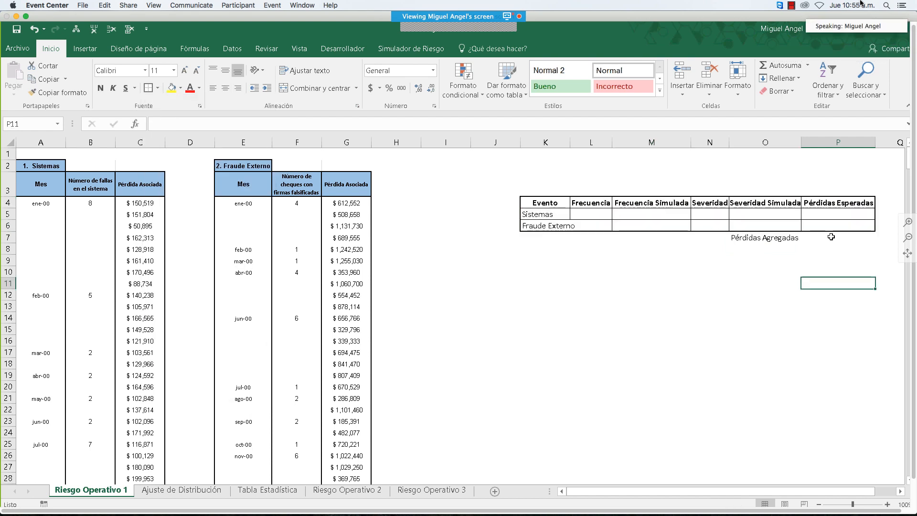
{"action": "left_click", "coordinate": [834, 237]}
{"action": "left_click", "coordinate": [545, 284]}
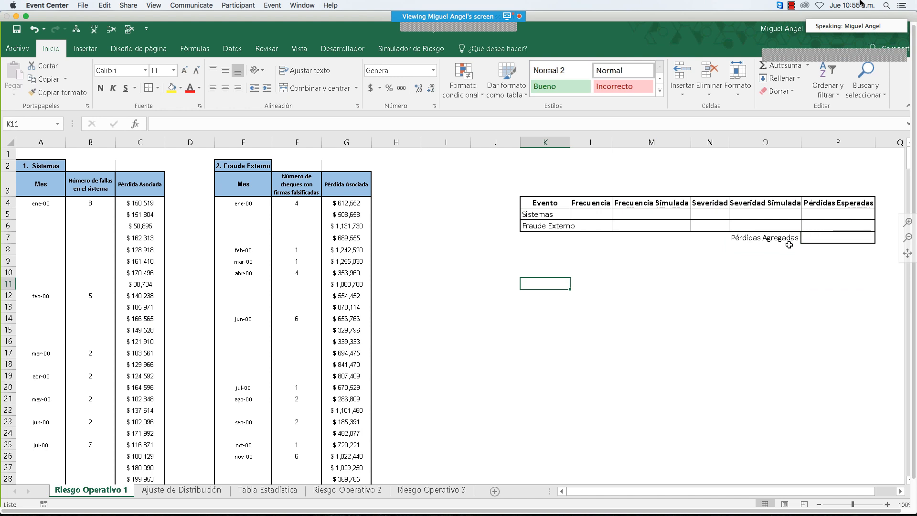
Step: Fit the width of column K to the Fraude Externo label
{"action": "left_click", "coordinate": [765, 237]}
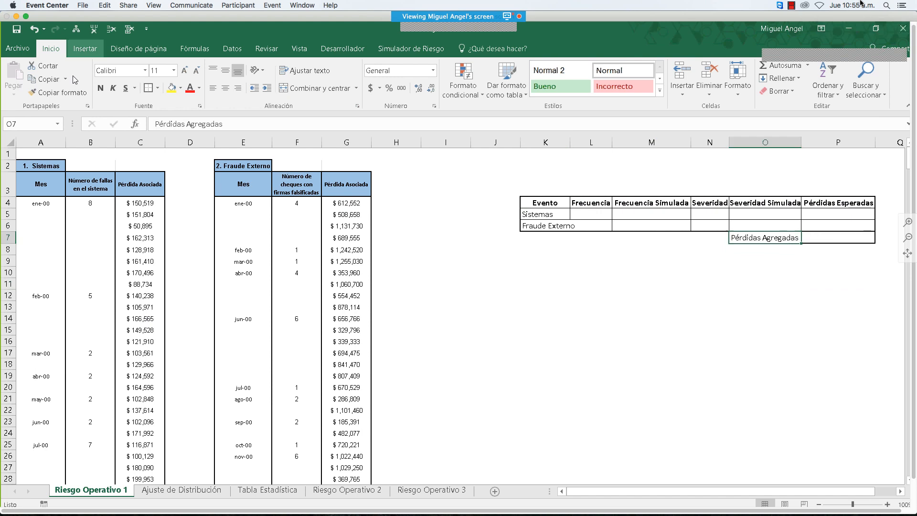
{"action": "left_click", "coordinate": [585, 295]}
{"action": "double_click", "coordinate": [570, 143]}
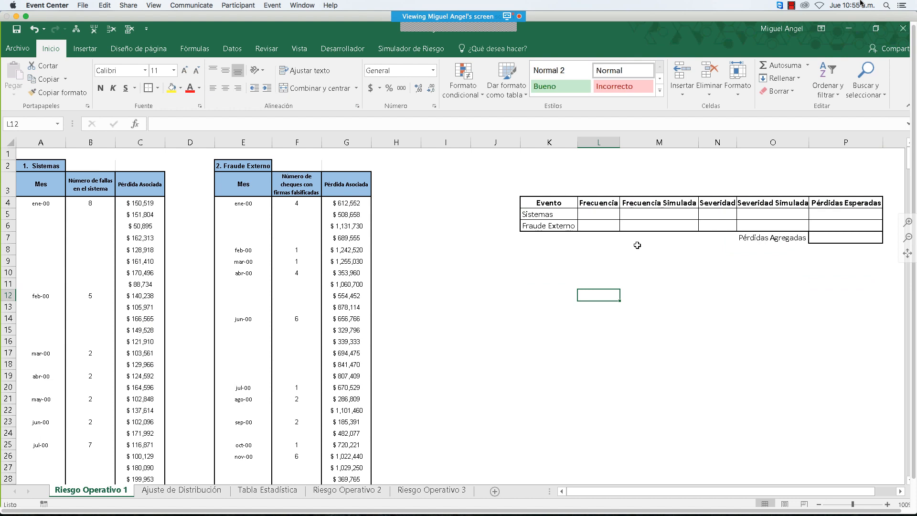
{"action": "key", "text": "Up"}
{"action": "key", "text": "Right"}
{"action": "key", "text": "Up"}
{"action": "key", "text": "Left"}
{"action": "key", "text": "Left"}
{"action": "key", "text": "Left"}
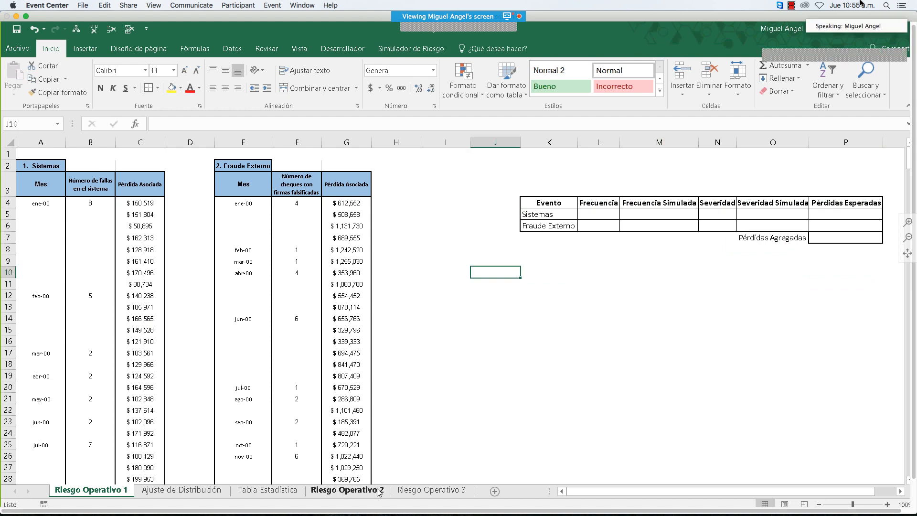
Step: Reorder the sheets so Tabla Estadística and Ajuste de Distribución follow Riesgo Operativo 2, ahead of Riesgo Operativo 3
{"action": "left_click", "coordinate": [267, 490]}
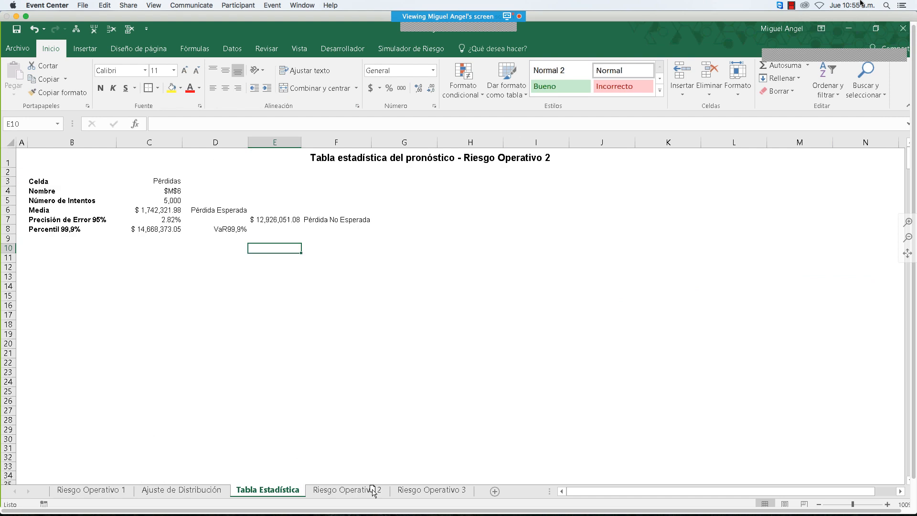
{"action": "left_click_drag", "start_coordinate": [374, 492], "coordinate": [306, 490]}
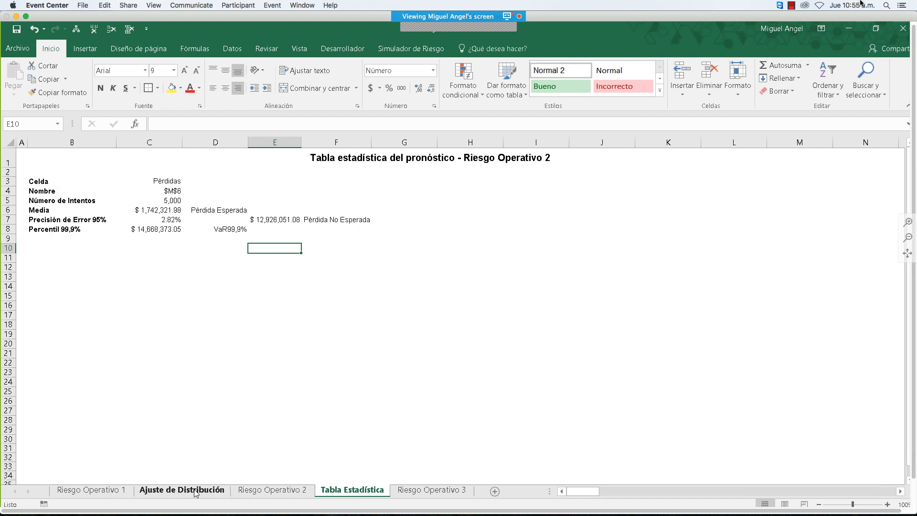
{"action": "left_click_drag", "start_coordinate": [196, 493], "coordinate": [390, 493]}
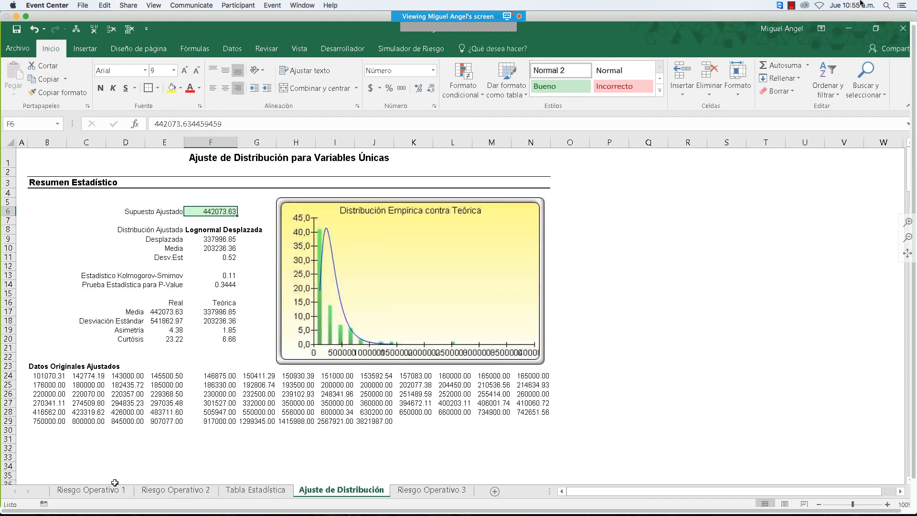
Step: Fit the width of column N on the Riesgo Operativo 1 sheet to its Severidad header
{"action": "left_click", "coordinate": [115, 487]}
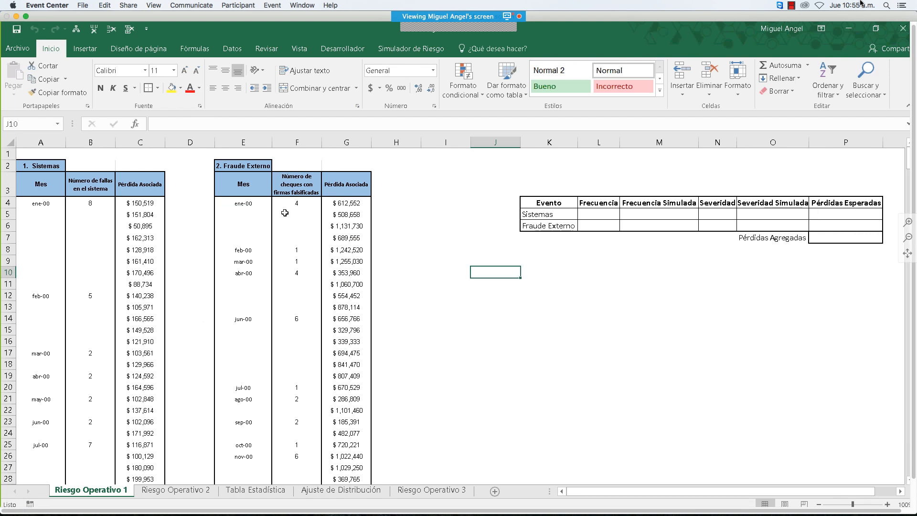
{"action": "double_click", "coordinate": [737, 141]}
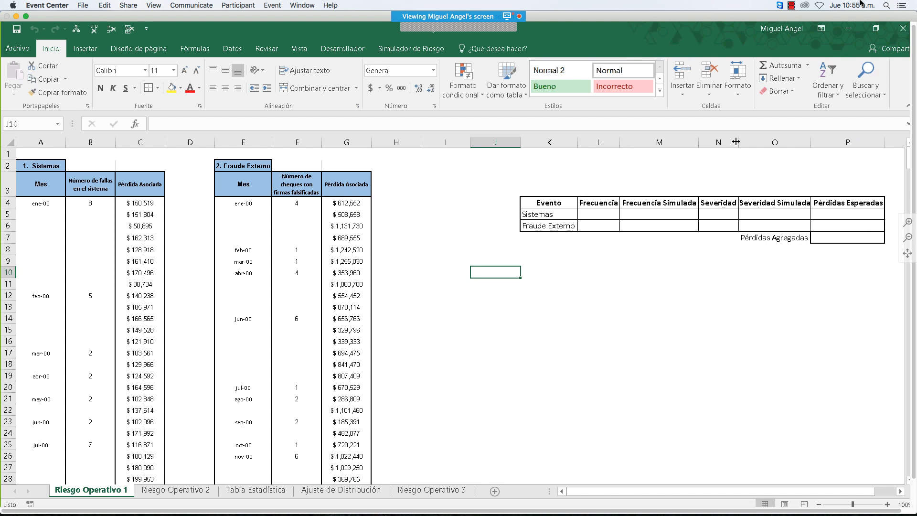
{"action": "left_click", "coordinate": [723, 213]}
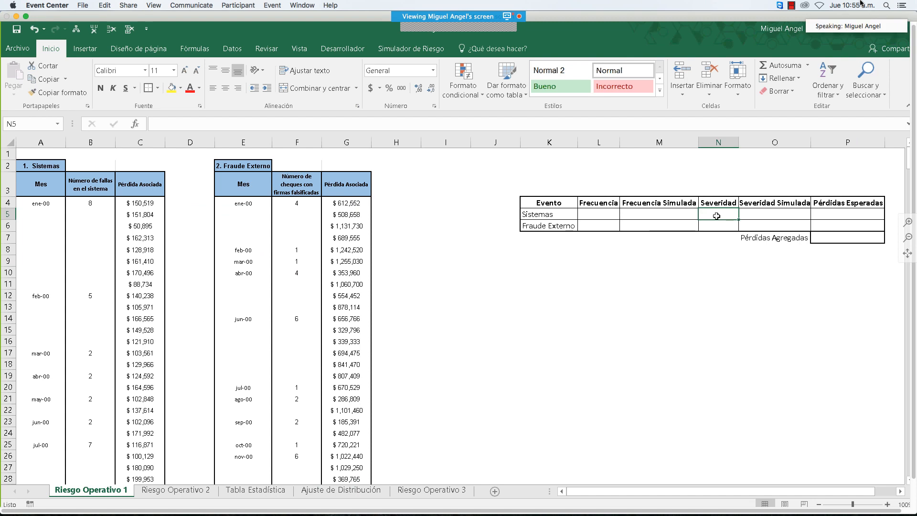
Step: Delete the Severidad column N from the event table, keeping Severidad Simulada and the other columns
{"action": "key", "text": "Right"}
{"action": "left_click", "coordinate": [717, 216]}
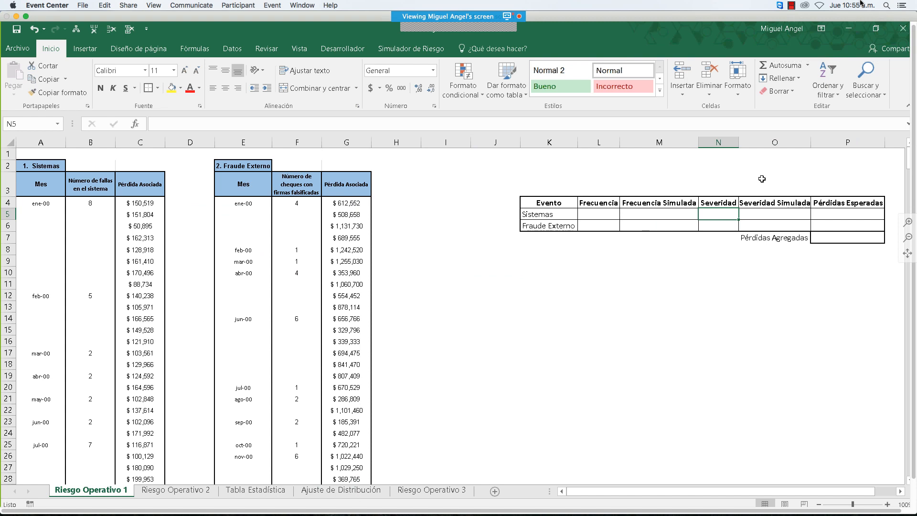
{"action": "right_click", "coordinate": [722, 142]}
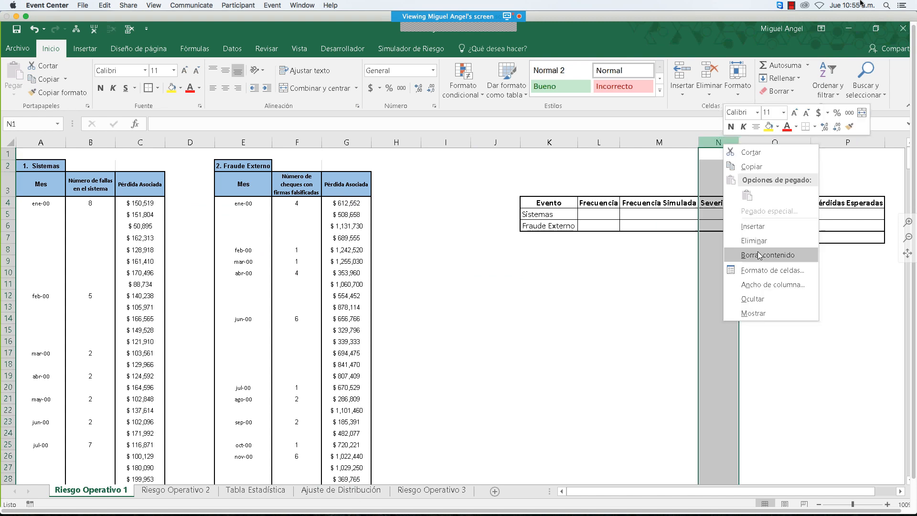
{"action": "left_click", "coordinate": [757, 249]}
{"action": "left_click", "coordinate": [677, 270]}
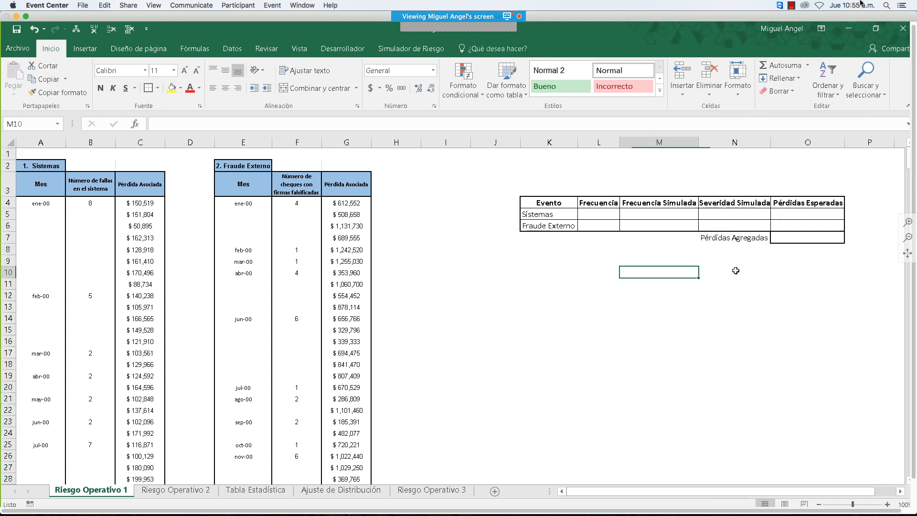
Step: Examine the Sistemas records of months, system failures and associated losses from ene-00 through the last month, dic-08
{"action": "left_click", "coordinate": [603, 213]}
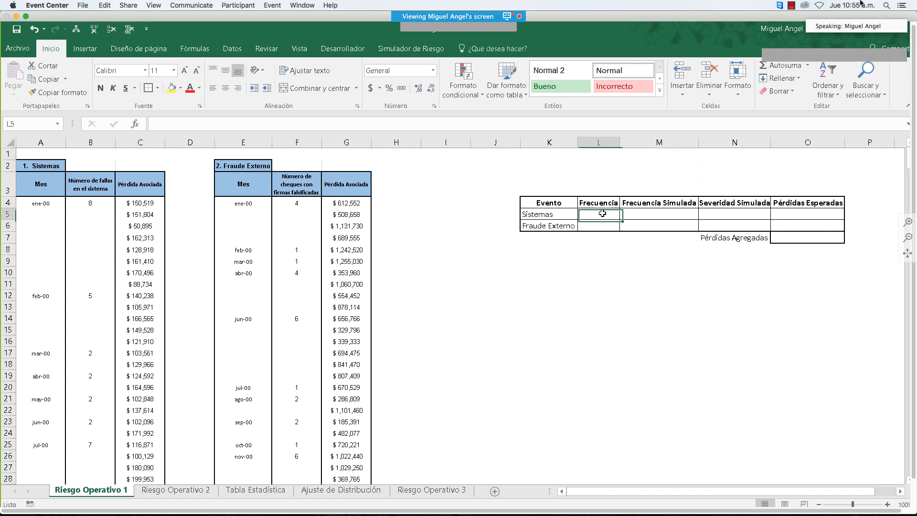
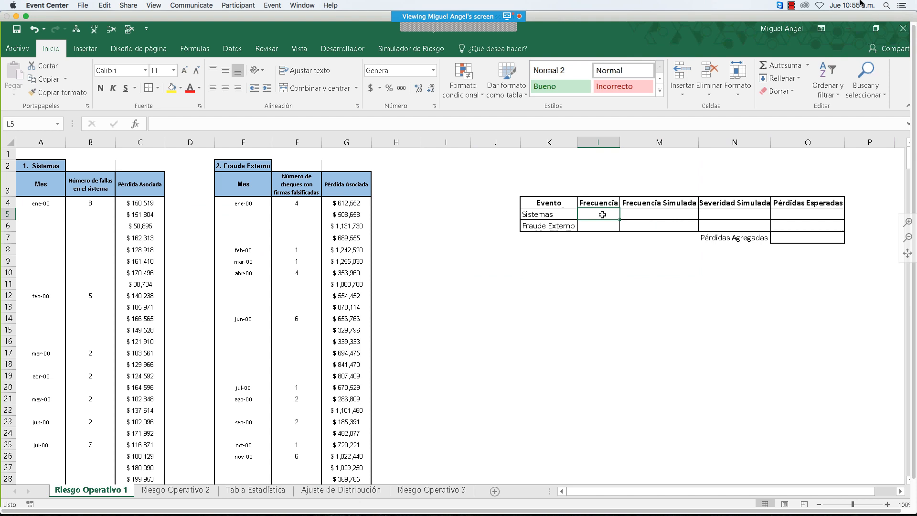
{"action": "key", "text": "Left"}
{"action": "key", "text": "Left"}
{"action": "key", "text": "Left"}
{"action": "key", "text": "Left"}
{"action": "key", "text": "Left"}
{"action": "key", "text": "Left"}
{"action": "key", "text": "Left"}
{"action": "key", "text": "Left"}
{"action": "key", "text": "Left"}
{"action": "key", "text": "Left"}
{"action": "key", "text": "Up"}
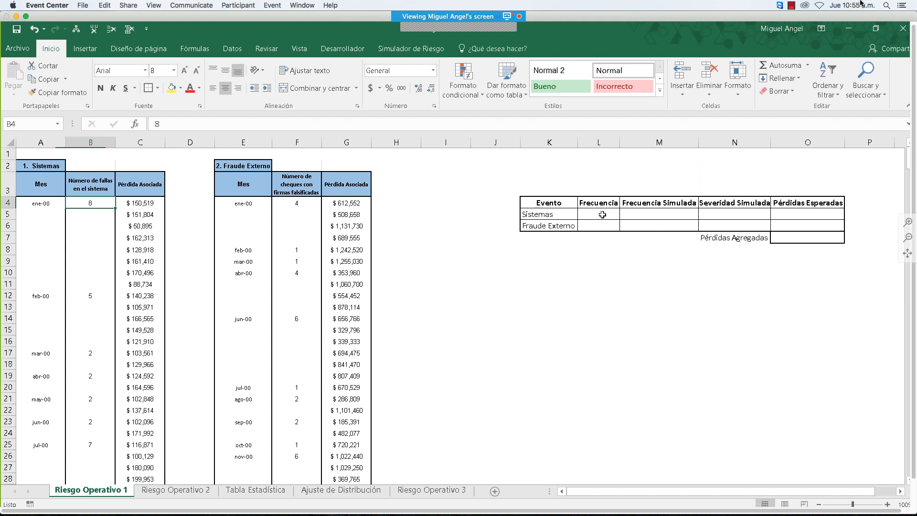
{"action": "key", "text": "Left"}
{"action": "key", "text": "Down"}
{"action": "key", "text": "Down"}
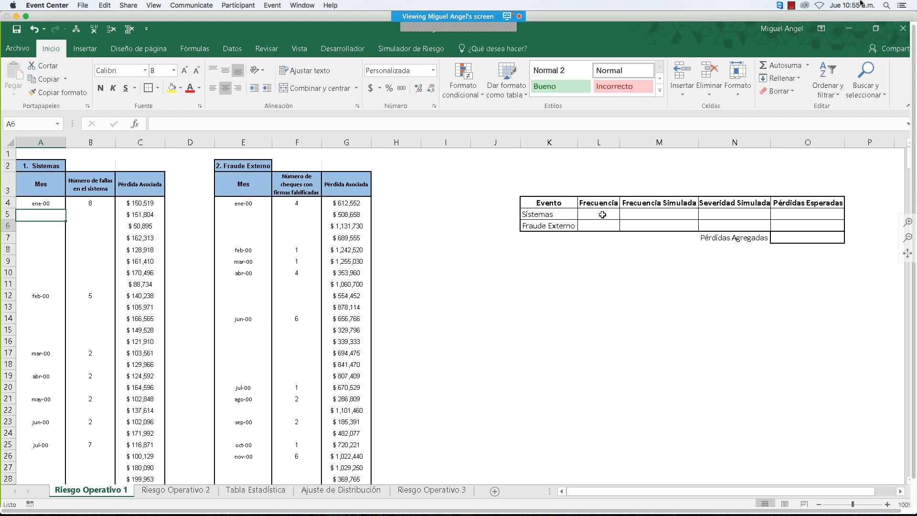
{"action": "key", "text": "Down"}
{"action": "key", "text": "Down"}
{"action": "key", "text": "Down"}
{"action": "key", "text": "Down"}
{"action": "key", "text": "Down"}
{"action": "key", "text": "Down"}
{"action": "key", "text": "Down"}
{"action": "key", "text": "Down"}
{"action": "key", "text": "Down"}
{"action": "key", "text": "Down"}
{"action": "key", "text": "Down"}
{"action": "key", "text": "Down"}
{"action": "key", "text": "Down"}
{"action": "key", "text": "Down"}
{"action": "key", "text": "Down"}
{"action": "key", "text": "Down"}
{"action": "key", "text": "Down"}
{"action": "key", "text": "Down"}
{"action": "key", "text": "Down"}
{"action": "key", "text": "Down"}
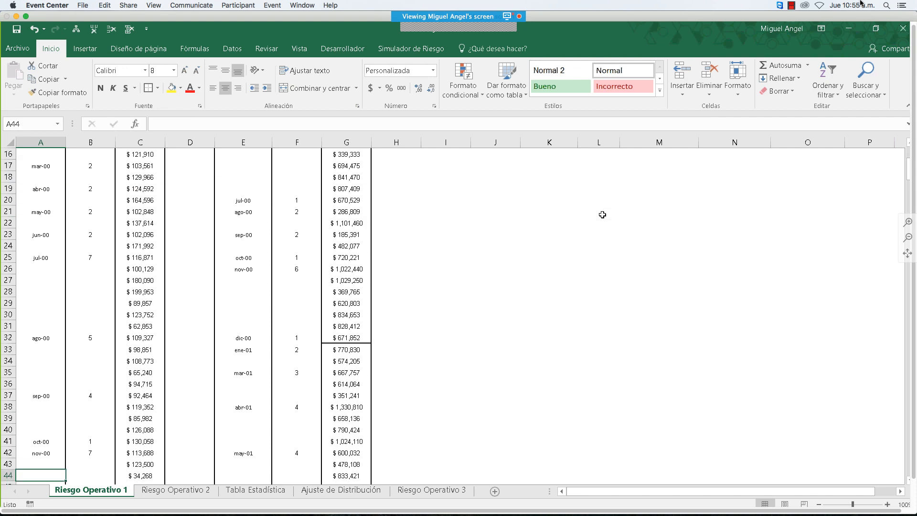
{"action": "key", "text": "Down"}
{"action": "key", "text": "Down"}
{"action": "key", "text": "Down"}
{"action": "key", "text": "Down"}
{"action": "key", "text": "Down"}
{"action": "key", "text": "Down"}
{"action": "key", "text": "Down"}
{"action": "key", "text": "Right"}
{"action": "key", "text": "Right"}
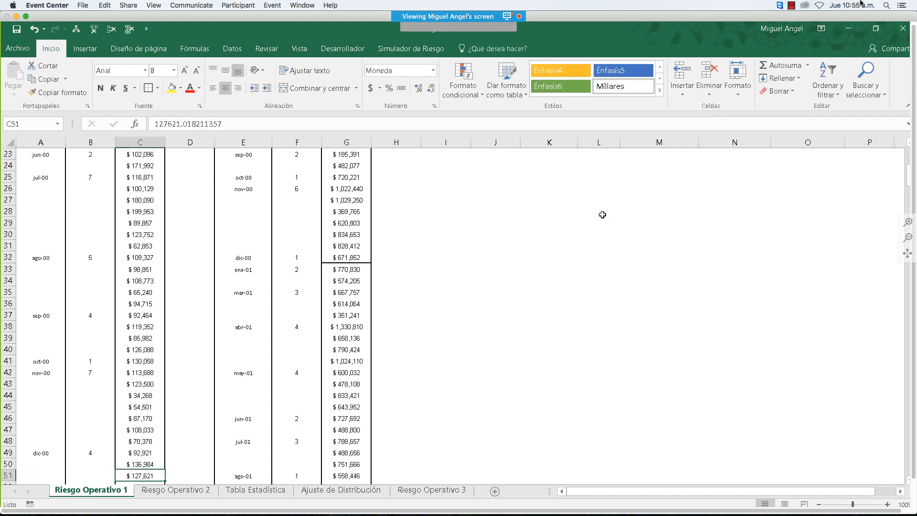
{"action": "key", "text": "ctrl+Down"}
{"action": "key", "text": "Down"}
{"action": "key", "text": "Left"}
{"action": "key", "text": "Up"}
{"action": "key", "text": "Up"}
{"action": "key", "text": "Up"}
{"action": "key", "text": "Up"}
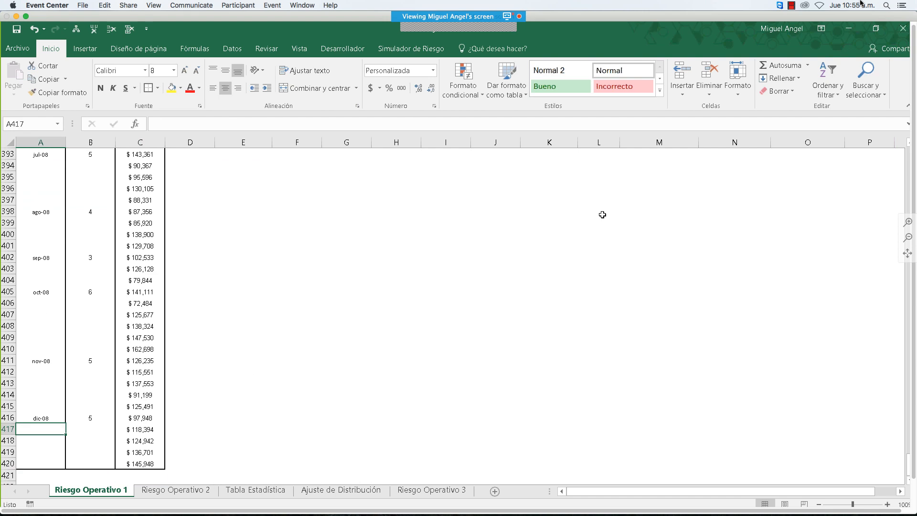
{"action": "key", "text": "Up"}
{"action": "key", "text": "Right"}
{"action": "key", "text": "Right"}
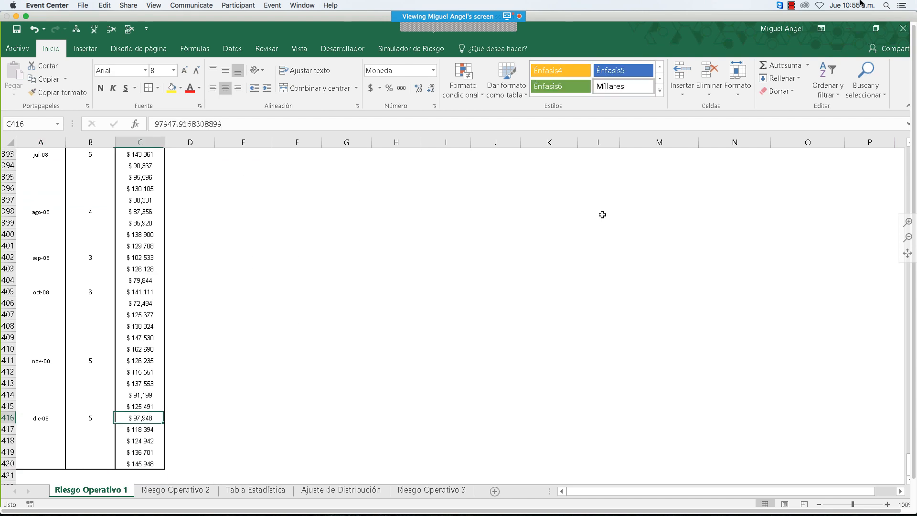
Step: Insert a pivot table on a new sheet from the whole Sistemas table, headers included, A3:C420
{"action": "key", "text": "ctrl+Up"}
{"action": "key", "text": "ctrl+Left"}
{"action": "key", "text": "ctrl+shift+Right"}
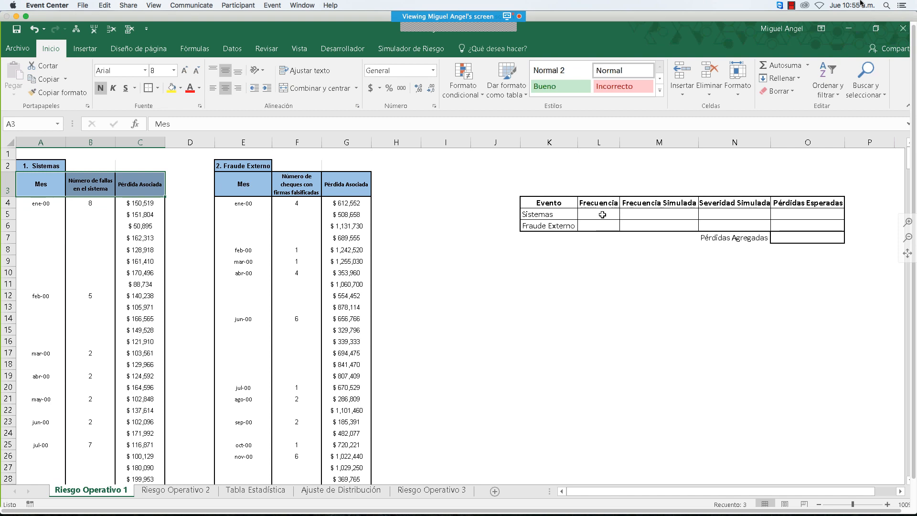
{"action": "key", "text": "shift+Down"}
{"action": "key", "text": "shift+Down"}
{"action": "key", "text": "shift+Down"}
{"action": "key", "text": "shift+Down"}
{"action": "key", "text": "shift+Down"}
{"action": "key", "text": "shift+Down"}
{"action": "key", "text": "shift+Down"}
{"action": "key", "text": "shift+Down"}
{"action": "key", "text": "shift+Down"}
{"action": "key", "text": "shift+Down"}
{"action": "key", "text": "shift+Down"}
{"action": "key", "text": "shift+Down"}
{"action": "key", "text": "shift+Down"}
{"action": "key", "text": "shift+Down"}
{"action": "key", "text": "shift+Down"}
{"action": "key", "text": "shift+Down"}
{"action": "key", "text": "shift+Down"}
{"action": "key", "text": "shift+Down"}
{"action": "key", "text": "shift+Down"}
{"action": "key", "text": "shift+Down"}
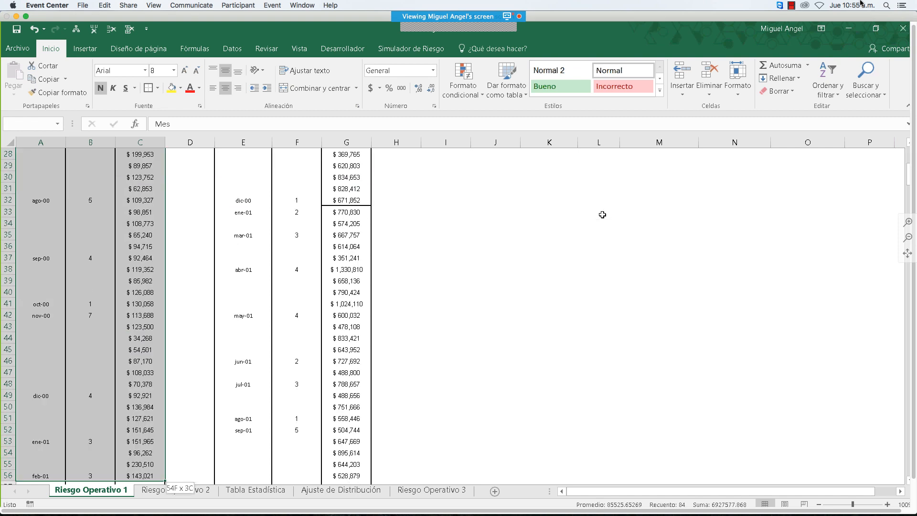
{"action": "key", "text": "shift+Down"}
{"action": "key", "text": "shift+Down"}
{"action": "key", "text": "shift+Down"}
{"action": "key", "text": "shift+Down"}
{"action": "key", "text": "shift+Down"}
{"action": "key", "text": "shift+Down"}
{"action": "key", "text": "shift+Down"}
{"action": "key", "text": "shift+Down"}
{"action": "key", "text": "shift+Down"}
{"action": "key", "text": "shift+Down"}
{"action": "key", "text": "shift+Down"}
{"action": "key", "text": "shift+Down"}
{"action": "key", "text": "shift+Down"}
{"action": "key", "text": "shift+Down"}
{"action": "key", "text": "shift+Down"}
{"action": "key", "text": "shift+Down"}
{"action": "key", "text": "shift+Down"}
{"action": "key", "text": "shift+Down"}
{"action": "key", "text": "shift+Down"}
{"action": "key", "text": "shift+Down"}
{"action": "key", "text": "shift+Down"}
{"action": "key", "text": "shift+Down"}
{"action": "key", "text": "shift+Down"}
{"action": "key", "text": "shift+Down"}
{"action": "key", "text": "shift+Down"}
{"action": "key", "text": "shift+Down"}
{"action": "key", "text": "shift+Down"}
{"action": "key", "text": "shift+Down"}
{"action": "key", "text": "shift+Down"}
{"action": "key", "text": "shift+Down"}
{"action": "key", "text": "shift+Down"}
{"action": "key", "text": "shift+Down"}
{"action": "key", "text": "shift+Down"}
{"action": "key", "text": "shift+Down"}
{"action": "key", "text": "shift+Down"}
{"action": "key", "text": "shift+Down"}
{"action": "key", "text": "shift+Down"}
{"action": "key", "text": "shift+Down"}
{"action": "key", "text": "shift+Down"}
{"action": "key", "text": "shift+Down"}
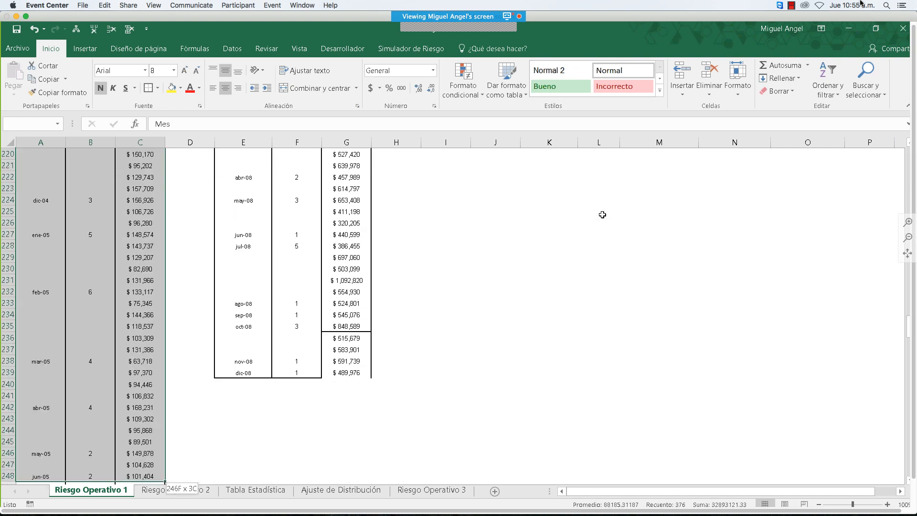
{"action": "key", "text": "shift+Down"}
{"action": "key", "text": "shift+Down"}
{"action": "key", "text": "shift+Down"}
{"action": "key", "text": "shift+Down"}
{"action": "key", "text": "shift+Down"}
{"action": "key", "text": "shift+Down"}
{"action": "key", "text": "shift+Down"}
{"action": "key", "text": "shift+Down"}
{"action": "key", "text": "shift+Down"}
{"action": "key", "text": "shift+Down"}
{"action": "key", "text": "shift+Down"}
{"action": "key", "text": "shift+Down"}
{"action": "key", "text": "shift+Down"}
{"action": "key", "text": "shift+Down"}
{"action": "key", "text": "shift+Down"}
{"action": "key", "text": "shift+Down"}
{"action": "key", "text": "shift+Down"}
{"action": "key", "text": "shift+Down"}
{"action": "key", "text": "shift+Down"}
{"action": "key", "text": "shift+Down"}
{"action": "key", "text": "shift+Down"}
{"action": "key", "text": "shift+Down"}
{"action": "key", "text": "shift+Down"}
{"action": "key", "text": "shift+Down"}
{"action": "key", "text": "shift+Down"}
{"action": "key", "text": "shift+Down"}
{"action": "key", "text": "shift+Down"}
{"action": "key", "text": "shift+Down"}
{"action": "key", "text": "shift+Down"}
{"action": "key", "text": "shift+Down"}
{"action": "key", "text": "shift+Down"}
{"action": "key", "text": "shift+Down"}
{"action": "key", "text": "shift+Down"}
{"action": "key", "text": "shift+Down"}
{"action": "key", "text": "shift+Down"}
{"action": "key", "text": "shift+Down"}
{"action": "key", "text": "shift+Down"}
{"action": "key", "text": "shift+Down"}
{"action": "key", "text": "shift+Down"}
{"action": "key", "text": "shift+Down"}
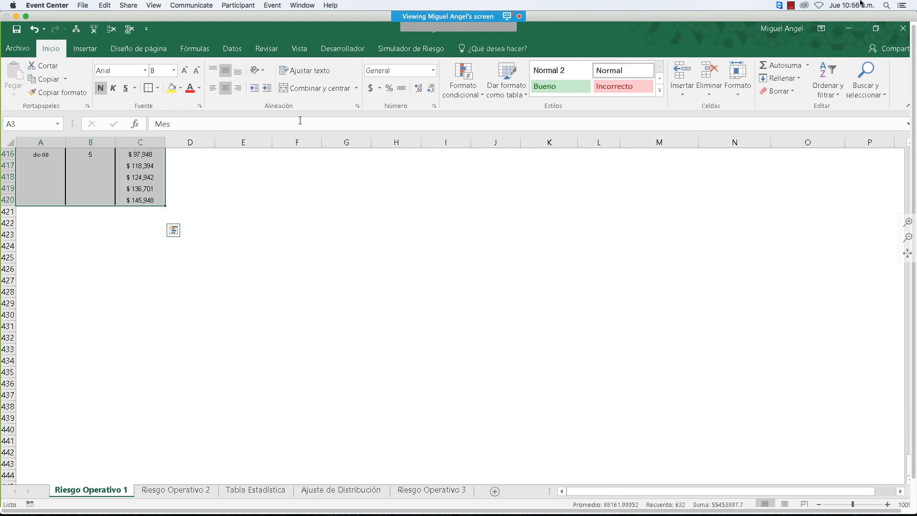
{"action": "left_click", "coordinate": [79, 50]}
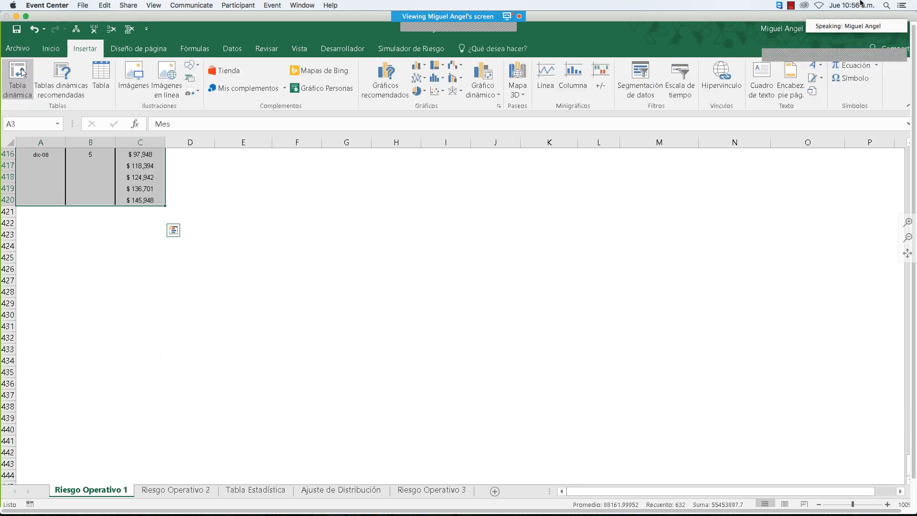
{"action": "left_click", "coordinate": [22, 72]}
{"action": "key", "text": "Escape"}
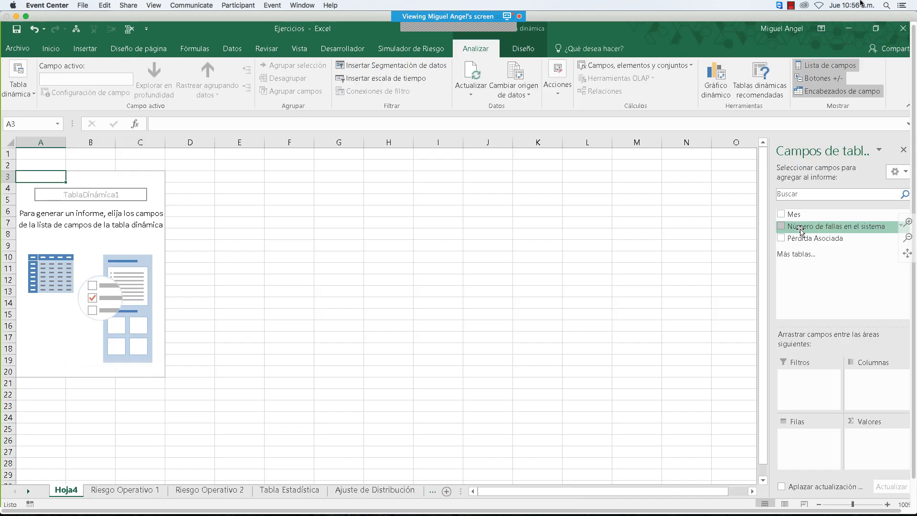
Step: Lay out the pivot table with Mes as rows and Número de fallas en el sistema as values, summarised by sum
{"action": "left_click_drag", "start_coordinate": [793, 215], "coordinate": [812, 450]}
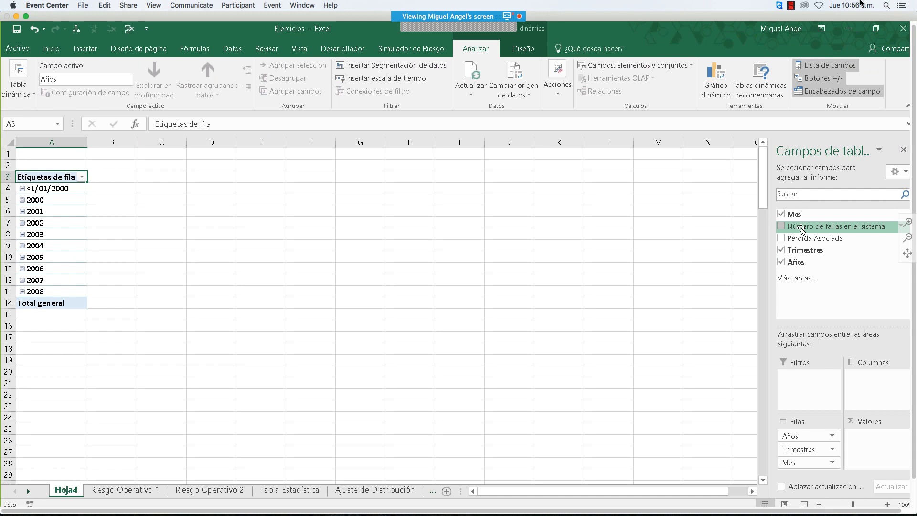
{"action": "left_click_drag", "start_coordinate": [836, 226], "coordinate": [876, 437]}
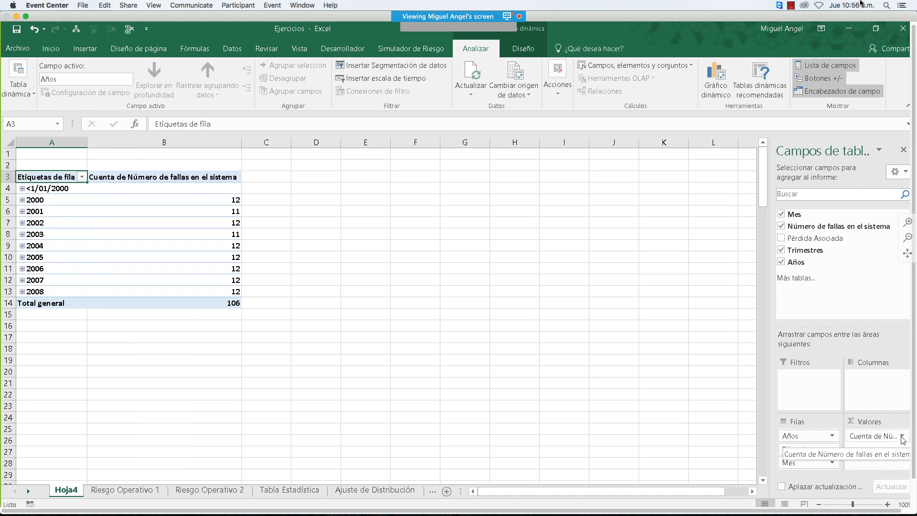
{"action": "left_click", "coordinate": [902, 437]}
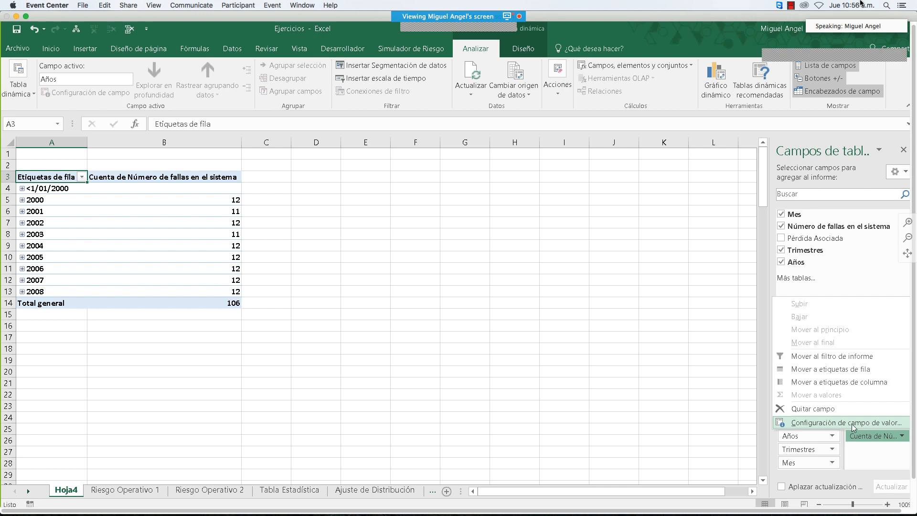
{"action": "left_click", "coordinate": [846, 423]}
{"action": "key", "text": "Escape"}
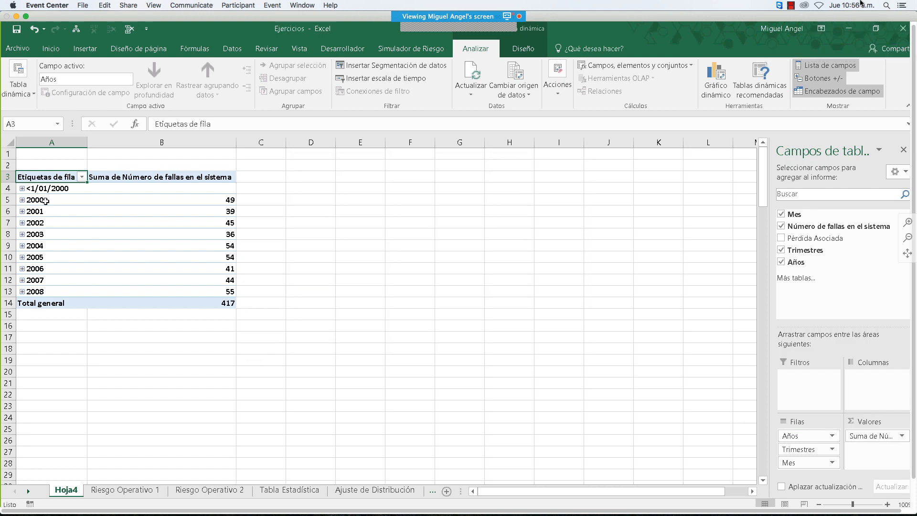
{"action": "left_click", "coordinate": [193, 200]}
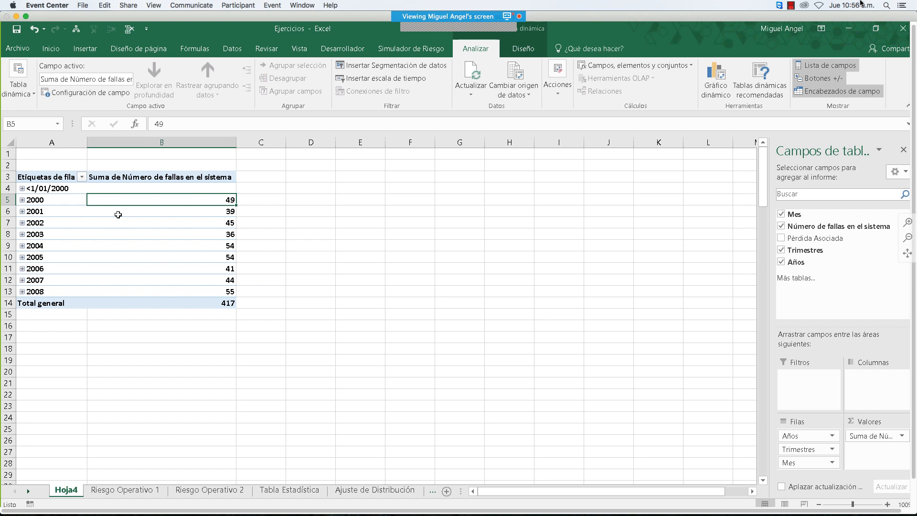
{"action": "left_click", "coordinate": [158, 215]}
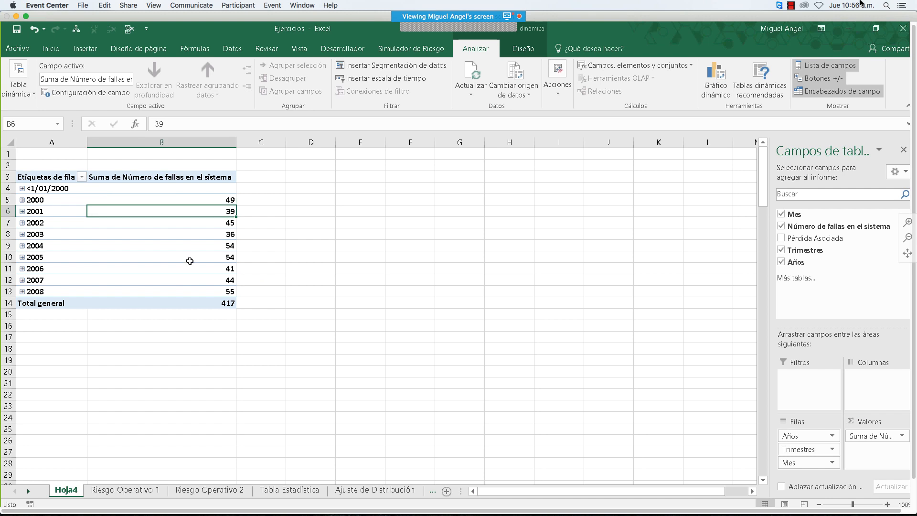
Step: Calculate the average of the yearly failure sums for 2000 to 2008 in B16 with PROMEDIO over B5:B13
{"action": "left_click", "coordinate": [194, 326]}
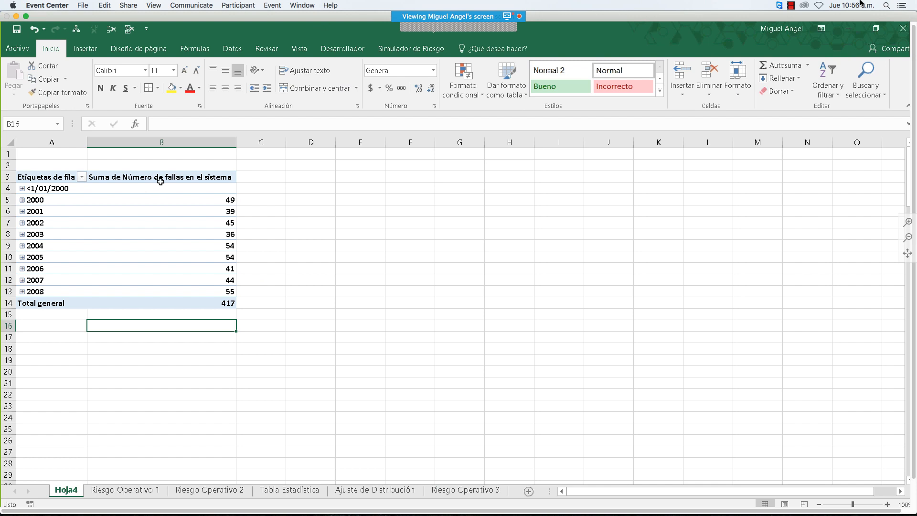
{"action": "type", "text": "+PROMEDIO("}
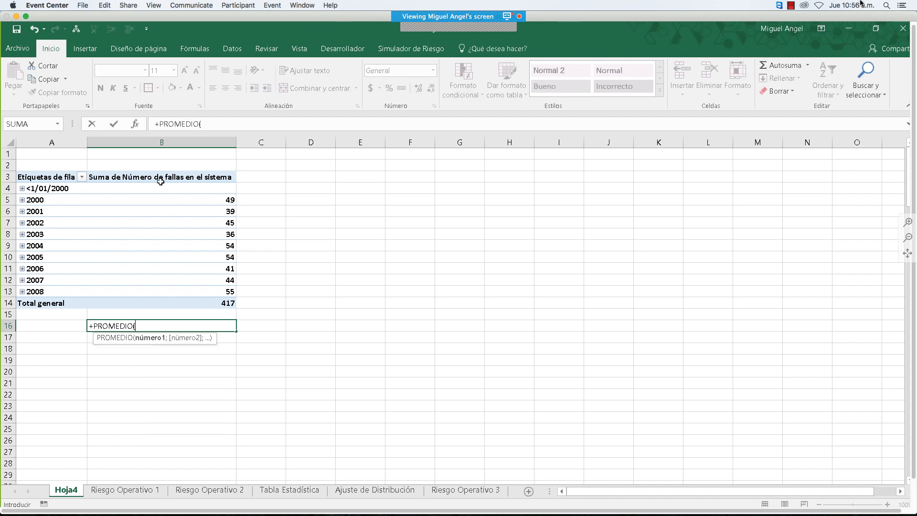
{"action": "left_click_drag", "start_coordinate": [210, 292], "coordinate": [211, 200]}
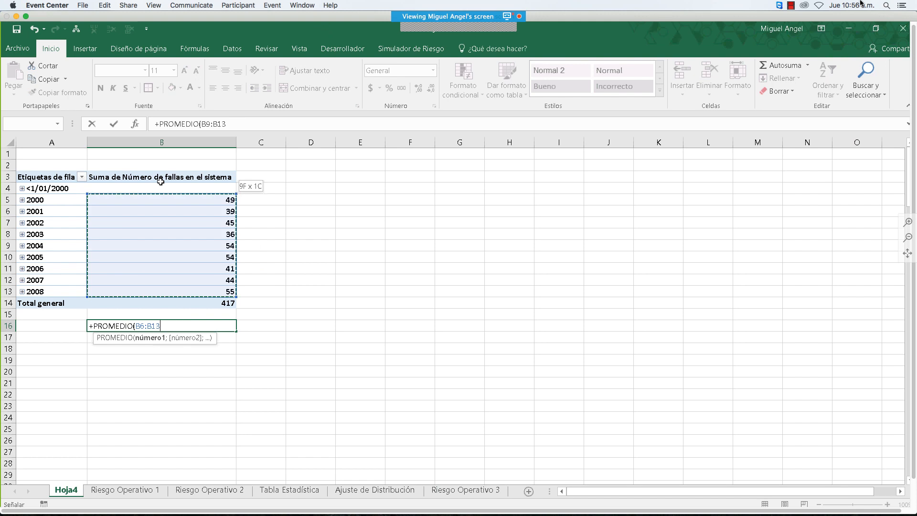
{"action": "key", "text": "Return"}
{"action": "key", "text": "Up"}
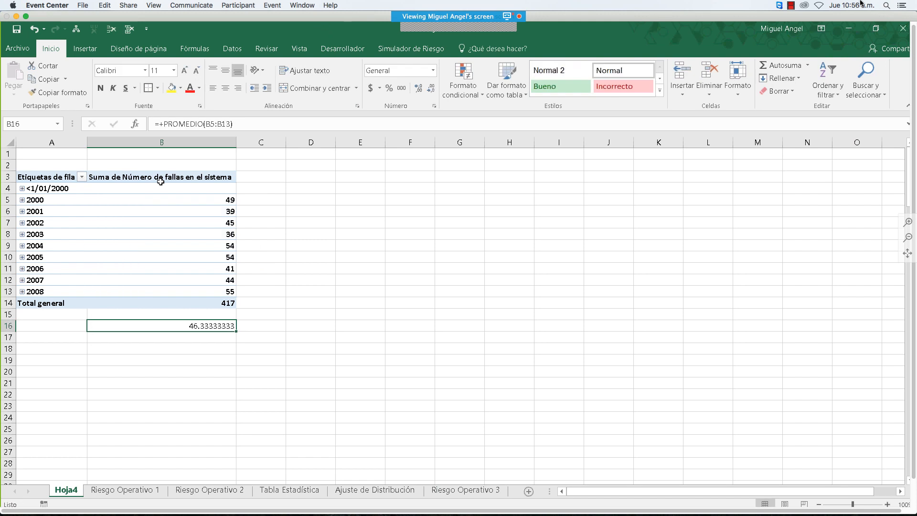
Step: Copy the yearly average as a value into the Sistemas Frecuencia cell L5 on Riesgo Operativo 1, centred and without decimals
{"action": "key", "text": "ctrl+c"}
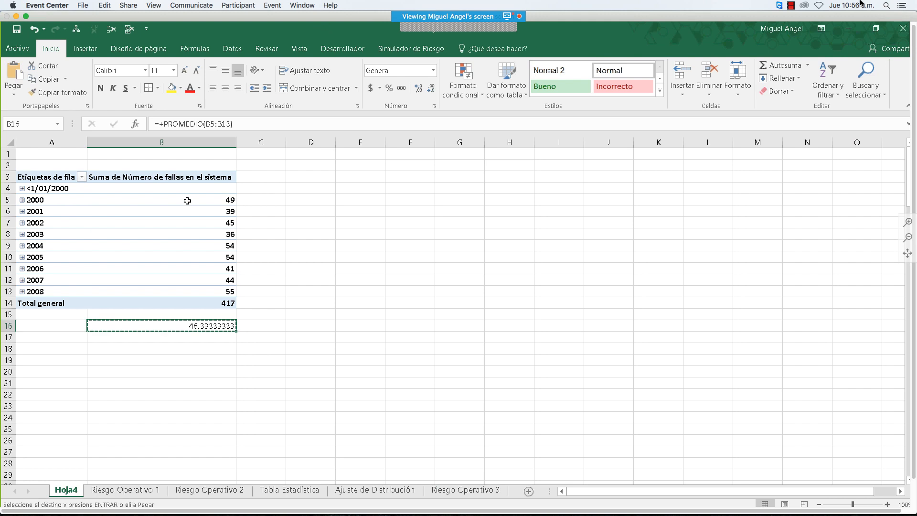
{"action": "left_click", "coordinate": [139, 490]}
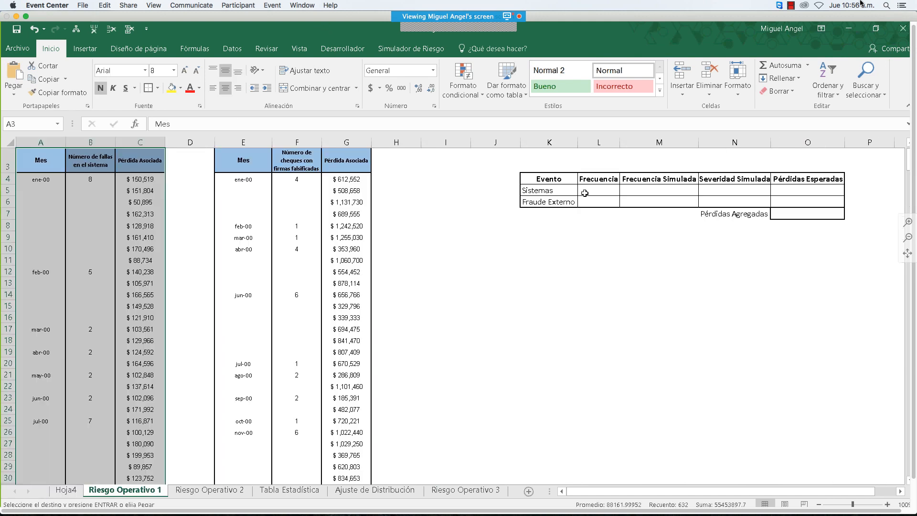
{"action": "right_click", "coordinate": [585, 193]}
{"action": "key", "text": "ctrl+v"}
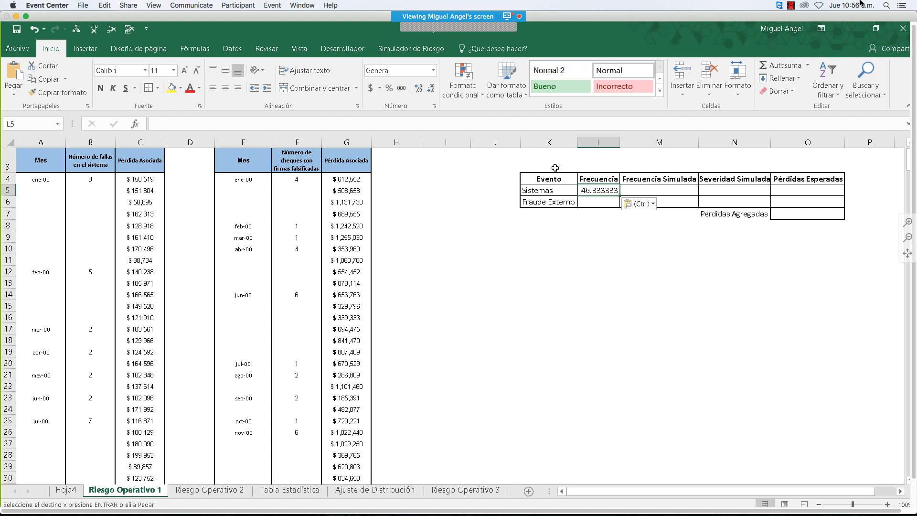
{"action": "left_click", "coordinate": [429, 91]}
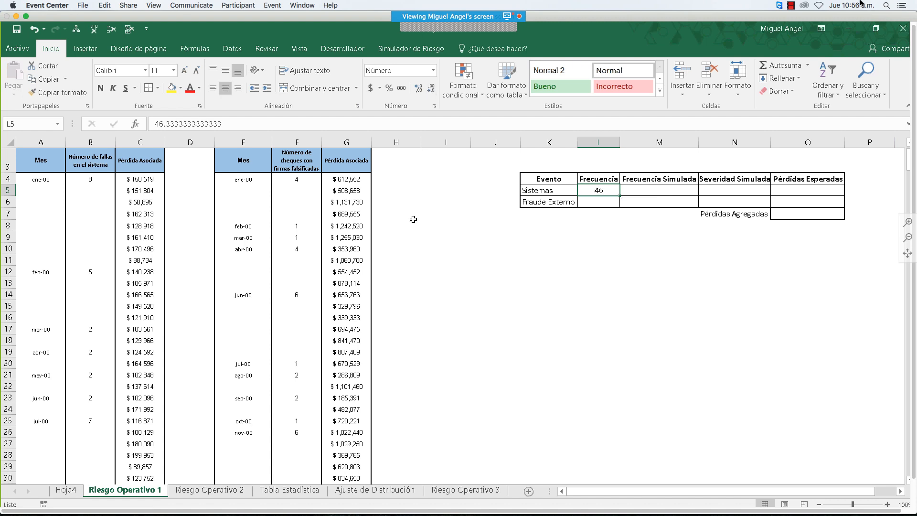
Step: Insert a pivot table on a new sheet from the whole Fraude Externo table, headers included, E3:G239
{"action": "scroll", "coordinate": [537, 308], "scroll_direction": "up", "scroll_amount": 1}
{"action": "scroll", "coordinate": [537, 308], "scroll_direction": "up", "scroll_amount": 2}
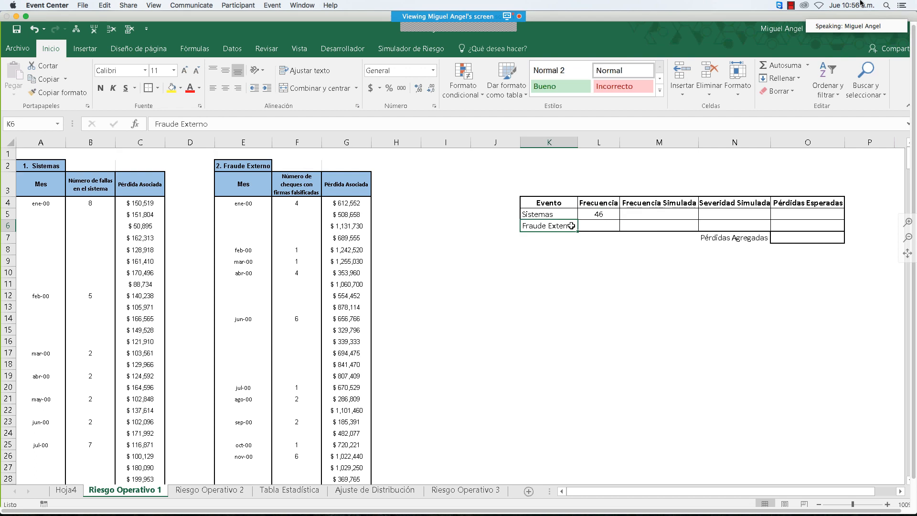
{"action": "left_click", "coordinate": [240, 182]}
{"action": "key", "text": "Left"}
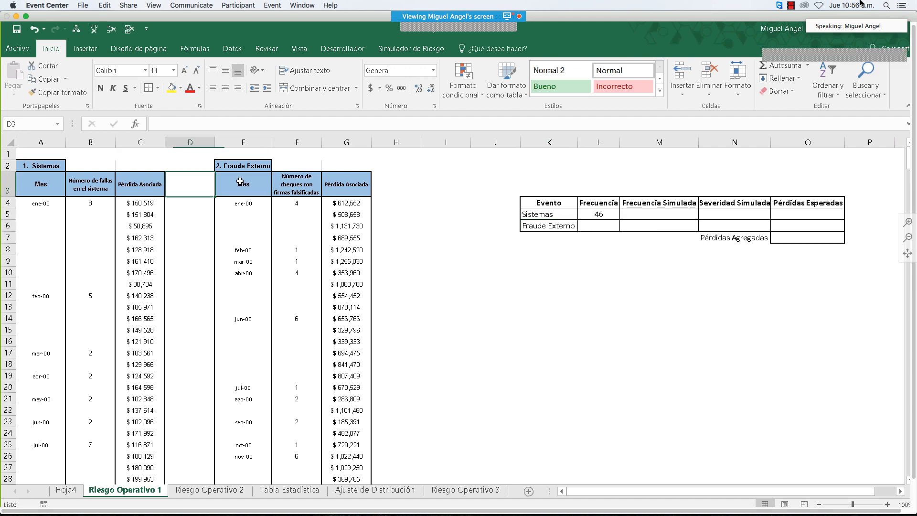
{"action": "left_click_drag", "start_coordinate": [240, 182], "coordinate": [347, 183]}
{"action": "key", "text": "shift+Down"}
{"action": "key", "text": "shift+Down"}
{"action": "key", "text": "shift+Down"}
{"action": "key", "text": "shift+Down"}
{"action": "key", "text": "shift+Down"}
{"action": "key", "text": "shift+Down"}
{"action": "key", "text": "shift+Down"}
{"action": "key", "text": "shift+Down"}
{"action": "key", "text": "shift+Down"}
{"action": "key", "text": "shift+Down"}
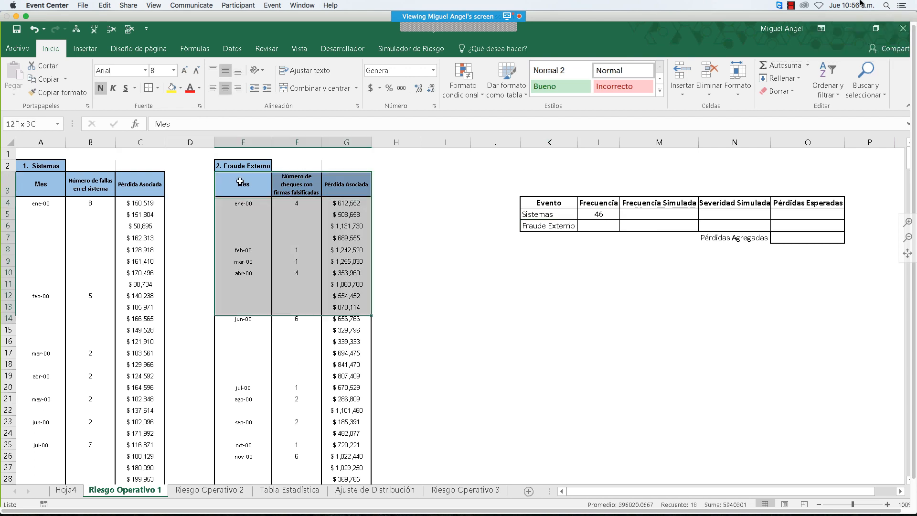
{"action": "key", "text": "shift+Down"}
{"action": "key", "text": "shift+Down"}
{"action": "key", "text": "shift+Down"}
{"action": "key", "text": "shift+Down"}
{"action": "key", "text": "shift+Down"}
{"action": "key", "text": "shift+Down"}
{"action": "key", "text": "shift+Down"}
{"action": "key", "text": "shift+Down"}
{"action": "key", "text": "shift+Down"}
{"action": "key", "text": "shift+Down"}
{"action": "key", "text": "shift+Down"}
{"action": "key", "text": "shift+Down"}
{"action": "key", "text": "shift+Down"}
{"action": "key", "text": "shift+Down"}
{"action": "key", "text": "shift+Down"}
{"action": "key", "text": "shift+Down"}
{"action": "key", "text": "shift+Down"}
{"action": "key", "text": "shift+Down"}
{"action": "key", "text": "shift+Down"}
{"action": "key", "text": "shift+Down"}
{"action": "key", "text": "shift+Down"}
{"action": "key", "text": "shift+Down"}
{"action": "key", "text": "shift+Down"}
{"action": "key", "text": "shift+Down"}
{"action": "key", "text": "shift+Down"}
{"action": "key", "text": "shift+Down"}
{"action": "key", "text": "shift+Down"}
{"action": "key", "text": "shift+Down"}
{"action": "key", "text": "shift+Down"}
{"action": "key", "text": "shift+Down"}
{"action": "key", "text": "shift+Down"}
{"action": "key", "text": "shift+Down"}
{"action": "key", "text": "shift+Down"}
{"action": "key", "text": "shift+Down"}
{"action": "key", "text": "shift+Down"}
{"action": "key", "text": "shift+Down"}
{"action": "key", "text": "shift+Down"}
{"action": "key", "text": "shift+Down"}
{"action": "key", "text": "shift+Down"}
{"action": "key", "text": "shift+Down"}
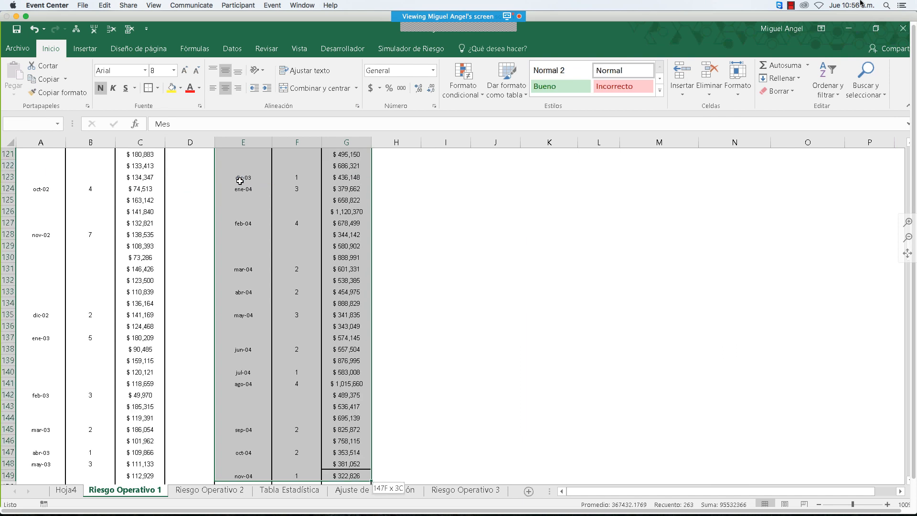
{"action": "key", "text": "shift+Down"}
{"action": "key", "text": "shift+Down"}
{"action": "key", "text": "shift+Down"}
{"action": "key", "text": "shift+Down"}
{"action": "key", "text": "shift+Down"}
{"action": "key", "text": "shift+Down"}
{"action": "key", "text": "shift+Down"}
{"action": "key", "text": "shift+Down"}
{"action": "key", "text": "shift+Down"}
{"action": "key", "text": "shift+Down"}
{"action": "key", "text": "shift+Down"}
{"action": "key", "text": "shift+Down"}
{"action": "key", "text": "shift+Down"}
{"action": "key", "text": "shift+Down"}
{"action": "key", "text": "shift+Down"}
{"action": "key", "text": "shift+Down"}
{"action": "key", "text": "shift+Down"}
{"action": "key", "text": "shift+Down"}
{"action": "key", "text": "shift+Down"}
{"action": "key", "text": "shift+Down"}
{"action": "key", "text": "shift+Down"}
{"action": "key", "text": "shift+Down"}
{"action": "key", "text": "shift+Down"}
{"action": "key", "text": "shift+Down"}
{"action": "key", "text": "shift+Down"}
{"action": "key", "text": "shift+Down"}
{"action": "key", "text": "shift+Down"}
{"action": "key", "text": "shift+Down"}
{"action": "key", "text": "shift+Down"}
{"action": "key", "text": "shift+Down"}
{"action": "key", "text": "shift+Down"}
{"action": "key", "text": "shift+Down"}
{"action": "key", "text": "shift+Down"}
{"action": "key", "text": "shift+Down"}
{"action": "key", "text": "shift+Down"}
{"action": "key", "text": "shift+Down"}
{"action": "key", "text": "shift+Down"}
{"action": "key", "text": "shift+Down"}
{"action": "key", "text": "shift+Down"}
{"action": "key", "text": "shift+Down"}
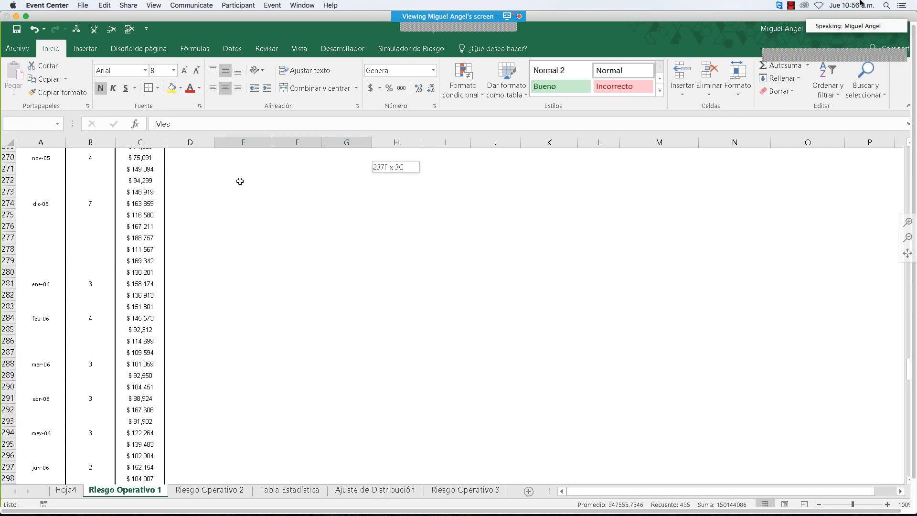
{"action": "left_click", "coordinate": [92, 48]}
{"action": "left_click", "coordinate": [27, 79]}
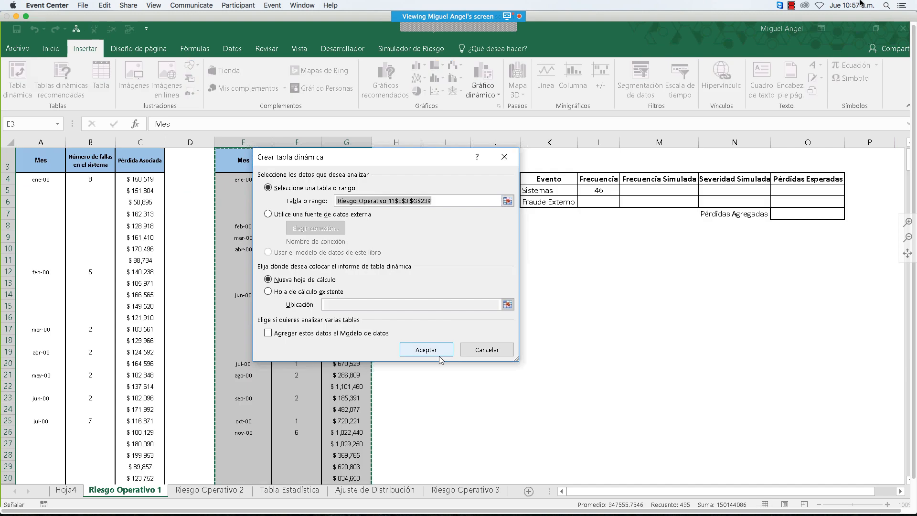
{"action": "left_click", "coordinate": [437, 353]}
Step: Lay out the pivot table with Mes as rows and Número de cheques con firmas falsificadas as values, summarised by sum
{"action": "left_click_drag", "start_coordinate": [793, 214], "coordinate": [810, 440]}
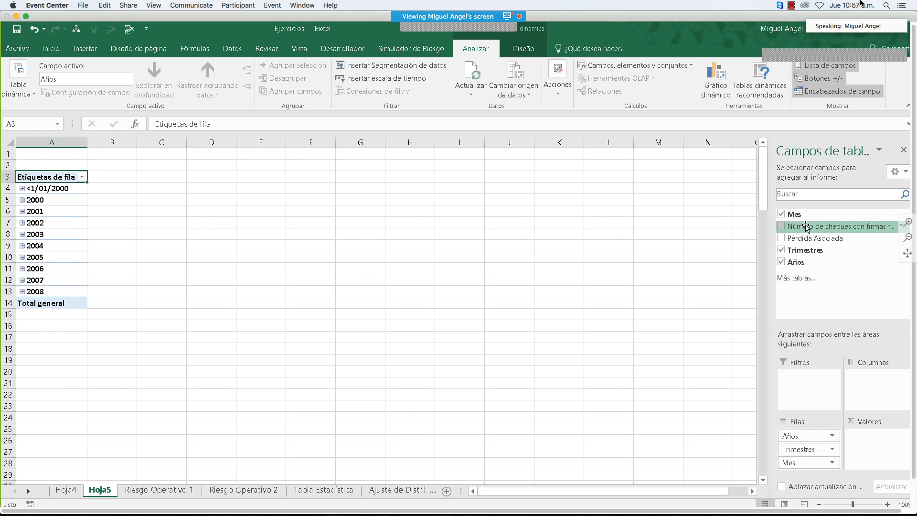
{"action": "left_click_drag", "start_coordinate": [807, 226], "coordinate": [882, 455]}
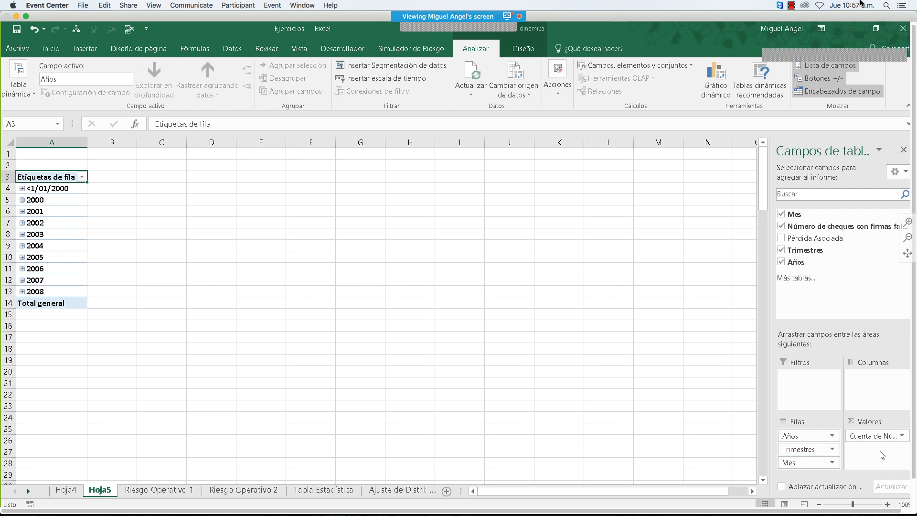
{"action": "left_click", "coordinate": [881, 435]}
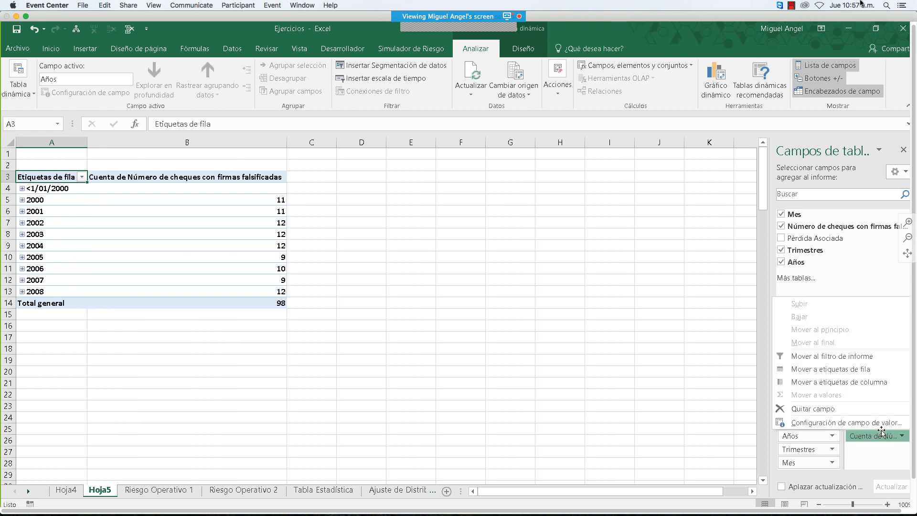
{"action": "left_click", "coordinate": [855, 422]}
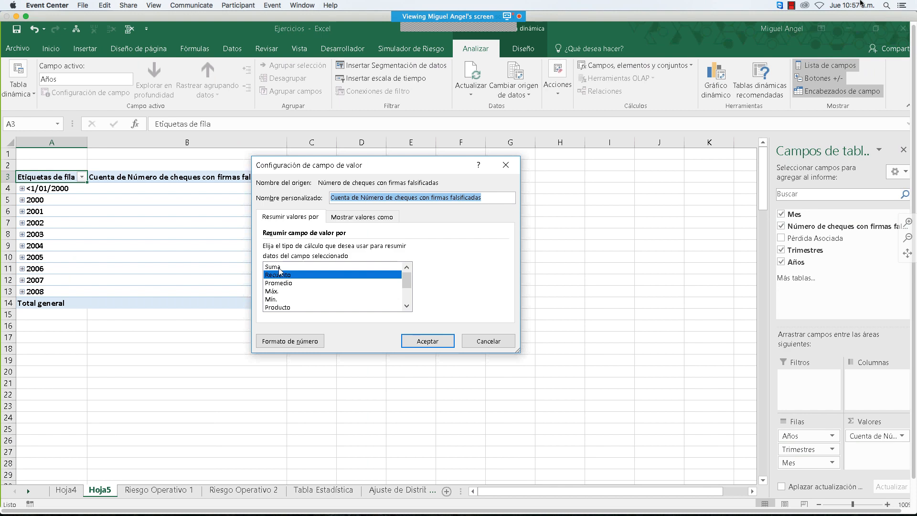
{"action": "key", "text": "Return"}
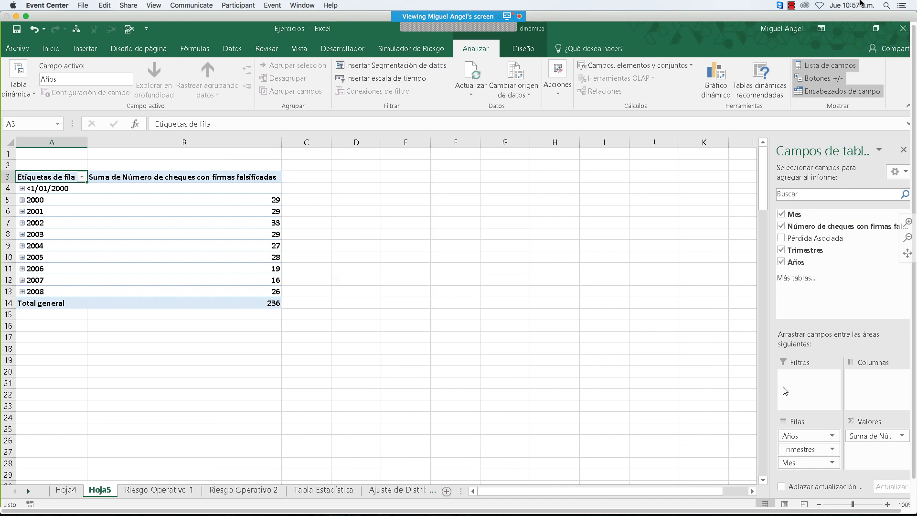
Step: Calculate the average of the yearly forged-cheque sums for 2000 to 2008 in B16 with PROMEDIO over B5:B13
{"action": "left_click", "coordinate": [254, 327]}
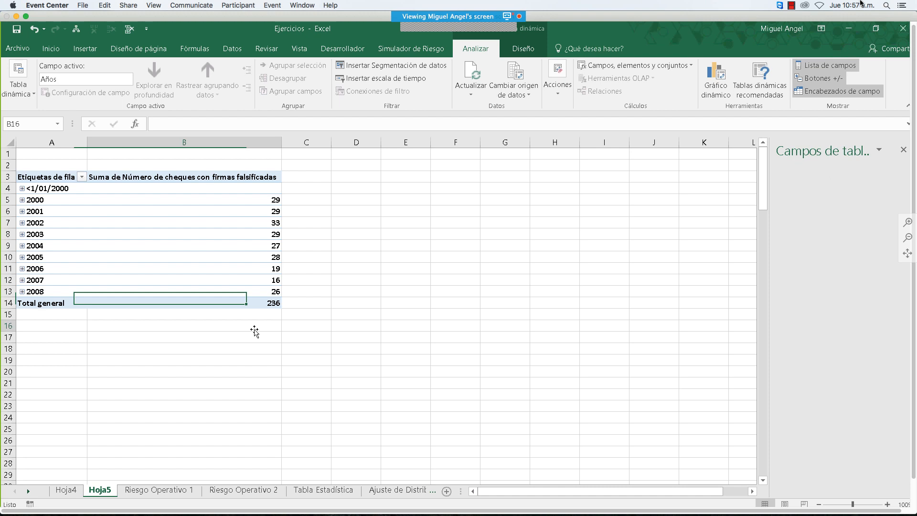
{"action": "type", "text": "+promedio("}
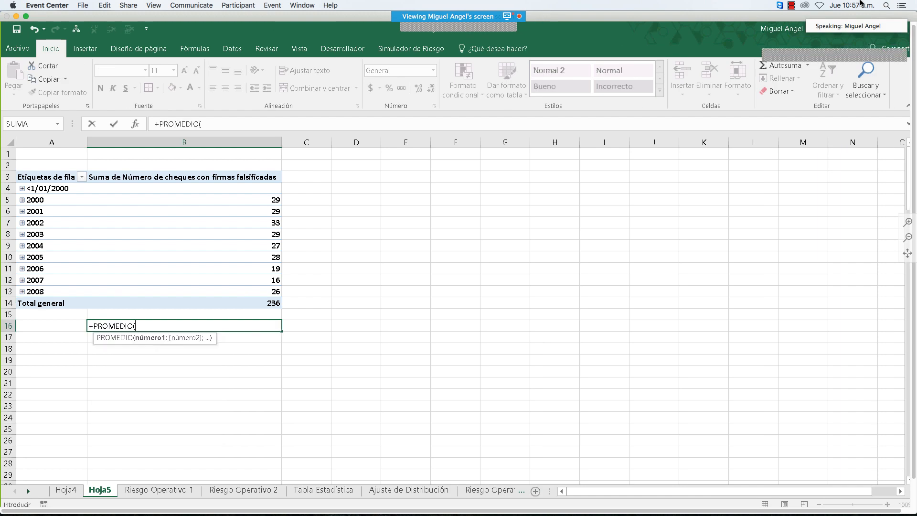
{"action": "left_click_drag", "start_coordinate": [184, 291], "coordinate": [184, 211]}
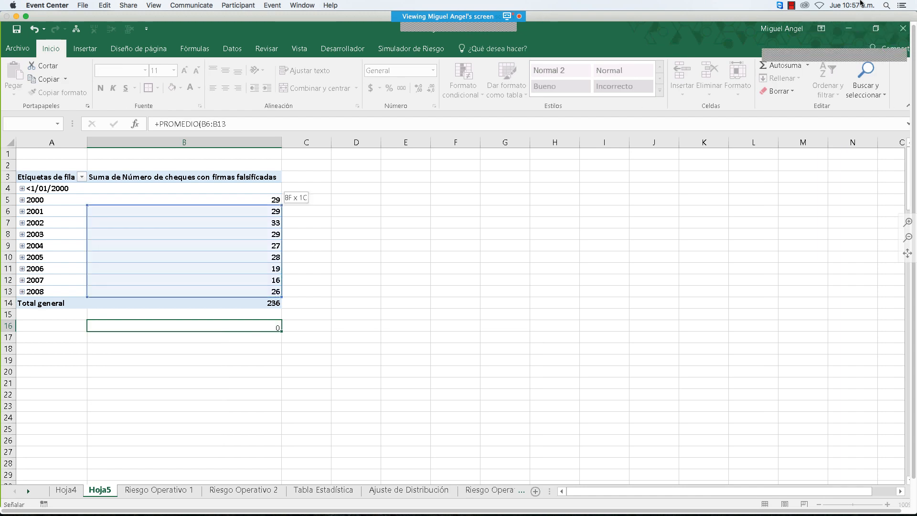
{"action": "key", "text": "Return"}
{"action": "key", "text": "F2"}
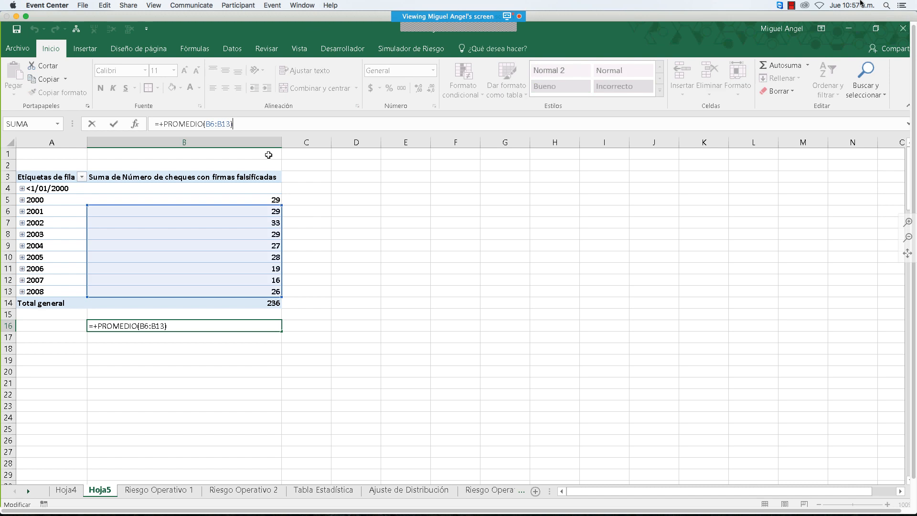
{"action": "left_click_drag", "start_coordinate": [282, 204], "coordinate": [280, 193]}
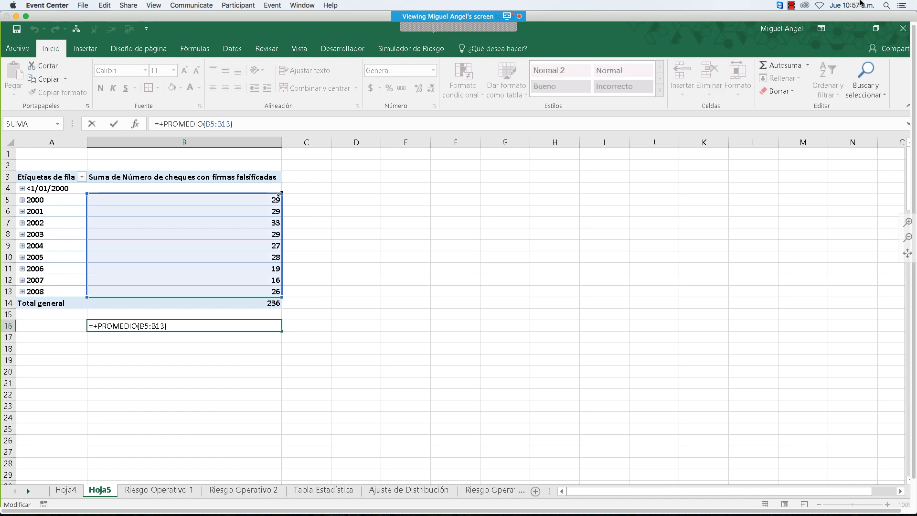
{"action": "key", "text": "ctrl+Return"}
Step: Copy the yearly average as a value into the Fraude Externo Frecuencia cell L6 on Riesgo Operativo 1, centred and without decimals
{"action": "key", "text": "ctrl+c"}
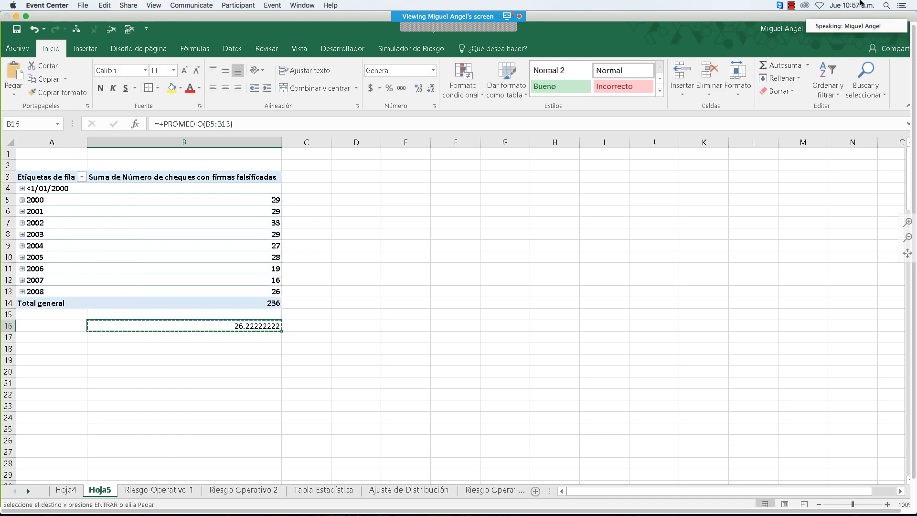
{"action": "left_click", "coordinate": [180, 484]}
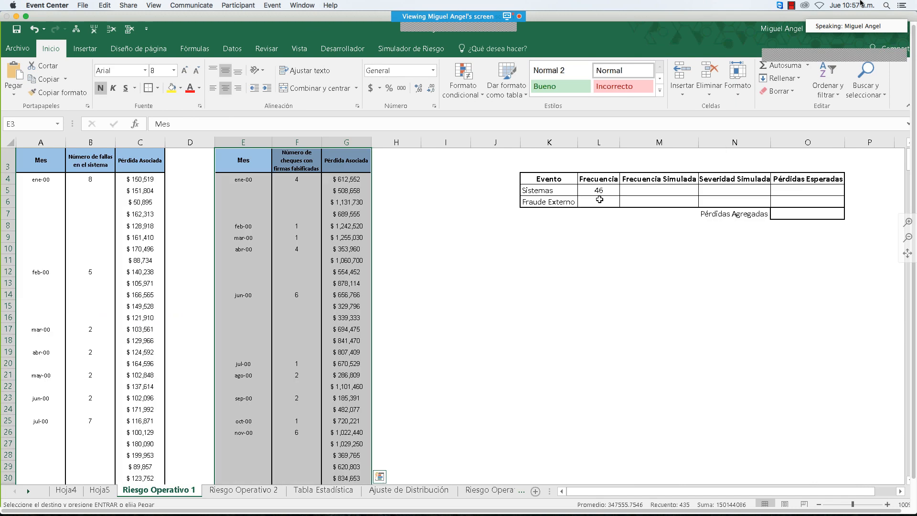
{"action": "right_click", "coordinate": [599, 200]}
{"action": "left_click", "coordinate": [641, 251]}
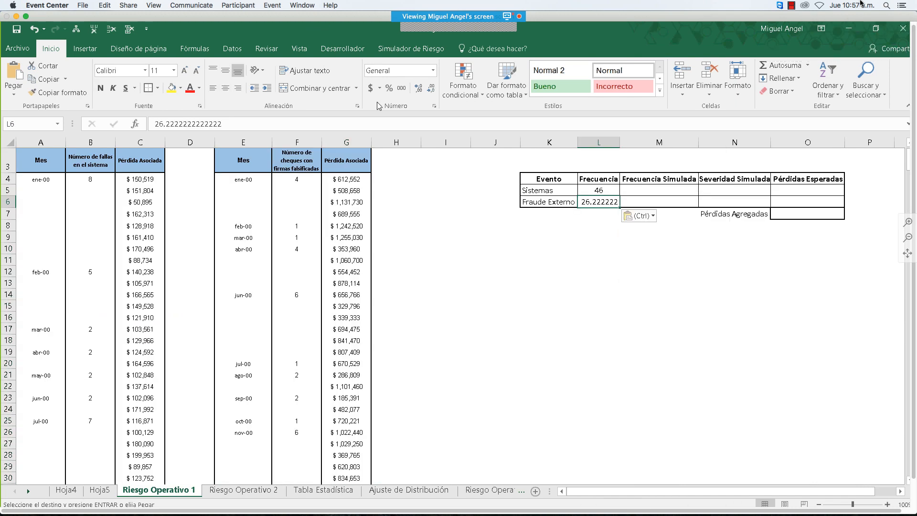
{"action": "left_click", "coordinate": [431, 88]}
{"action": "left_click", "coordinate": [431, 88]}
{"action": "left_click", "coordinate": [431, 88]}
{"action": "left_click", "coordinate": [431, 87]}
{"action": "left_click", "coordinate": [431, 88]}
{"action": "left_click", "coordinate": [431, 88]}
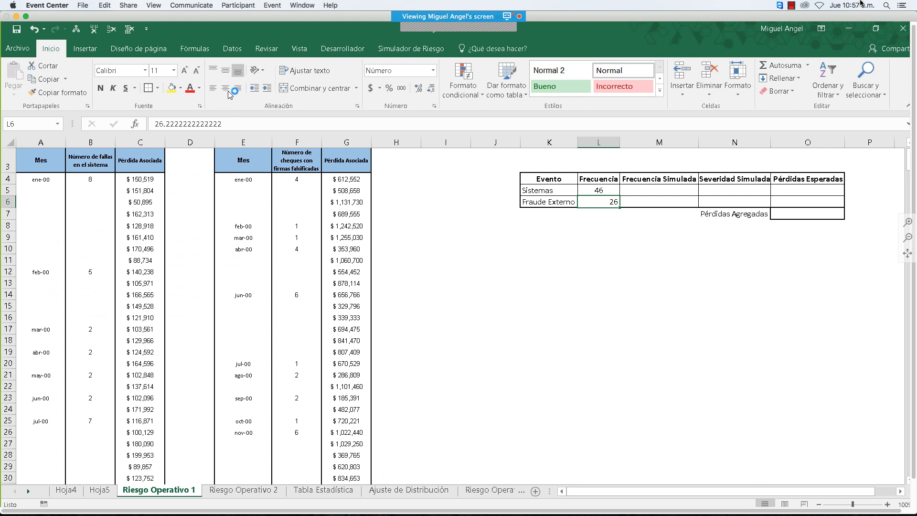
{"action": "left_click", "coordinate": [225, 89]}
Step: Switch the active risk simulation profile to Riesgo Operativo 2
{"action": "left_click", "coordinate": [660, 283]}
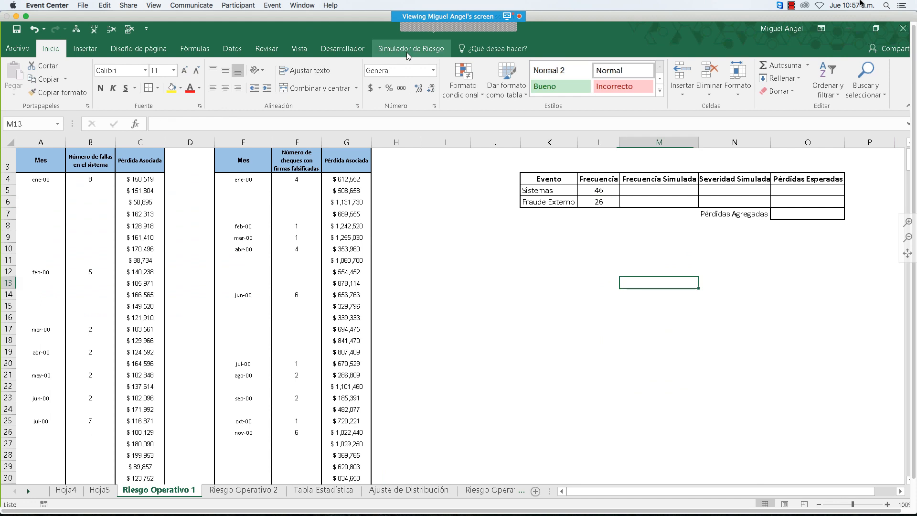
{"action": "left_click", "coordinate": [407, 55]}
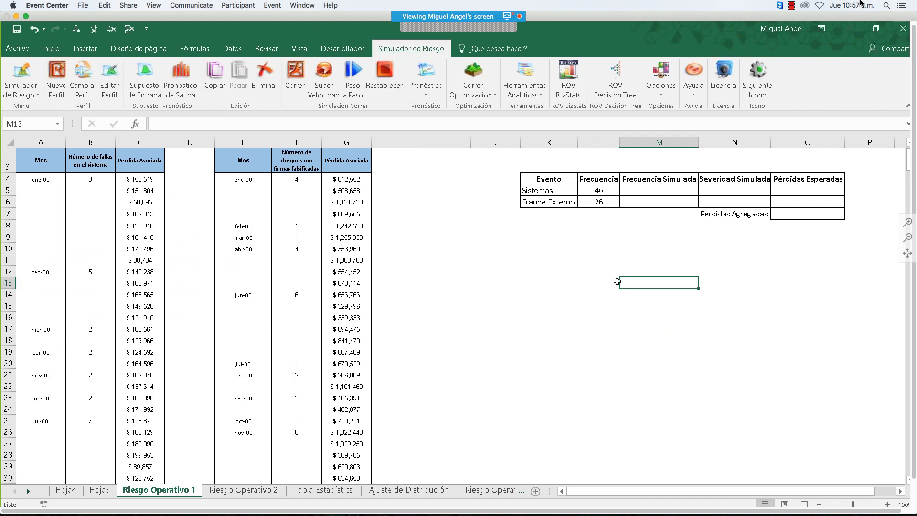
{"action": "left_click", "coordinate": [105, 100]}
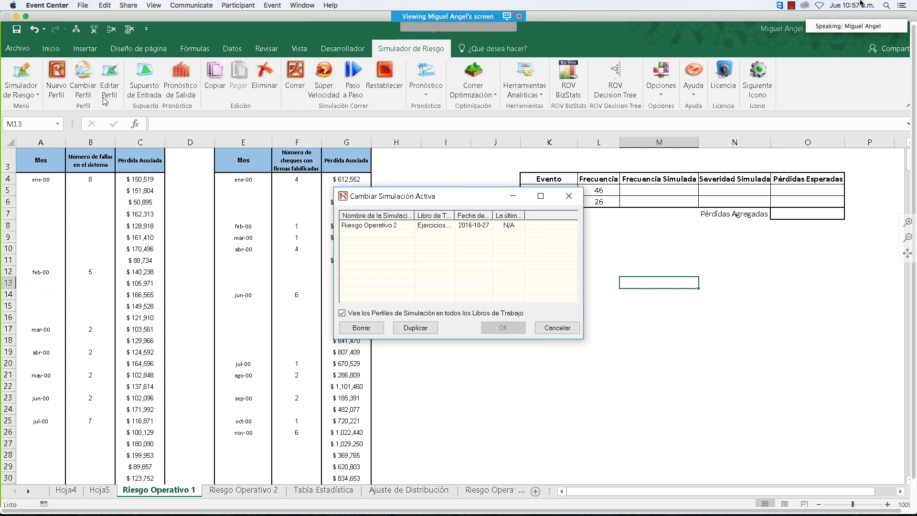
{"action": "double_click", "coordinate": [388, 228]}
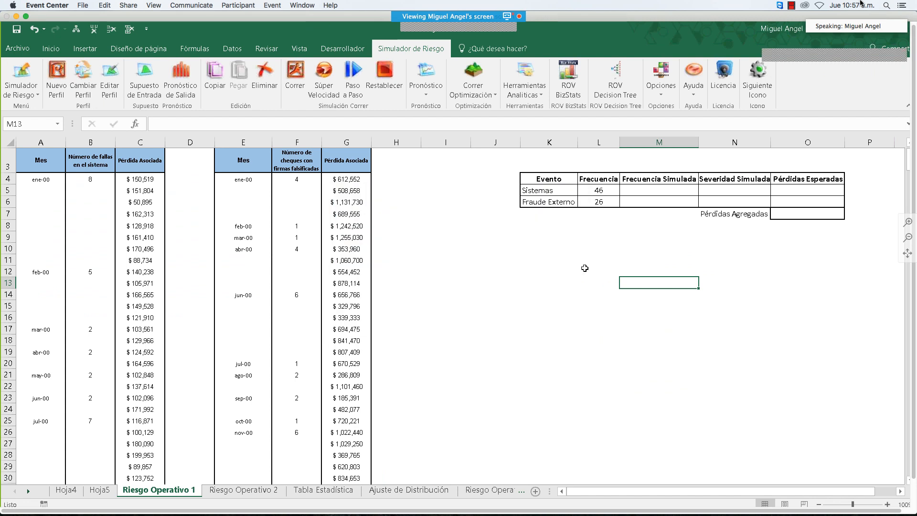
Step: Create a simulation profile named Riesgo Operativo 1 with 5000 trials and the random number sequence set to 12345
{"action": "left_click", "coordinate": [56, 84]}
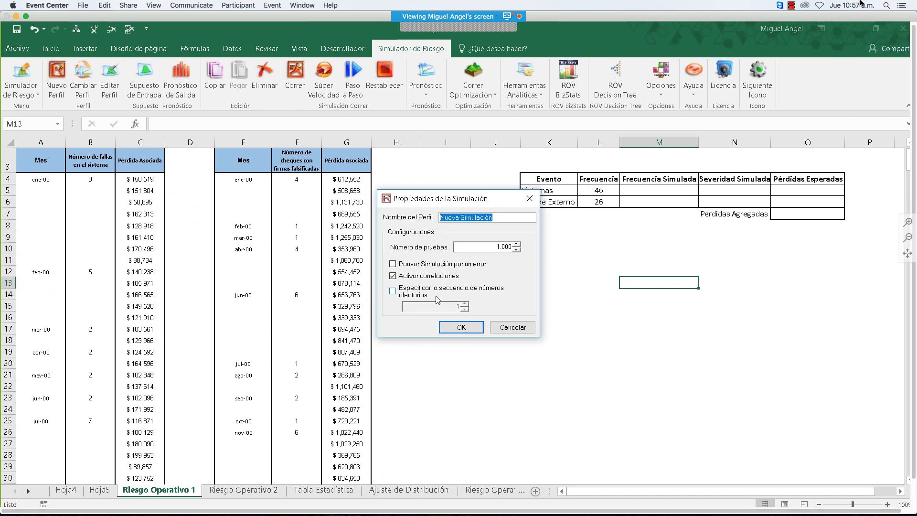
{"action": "type", "text": "Riesgo"}
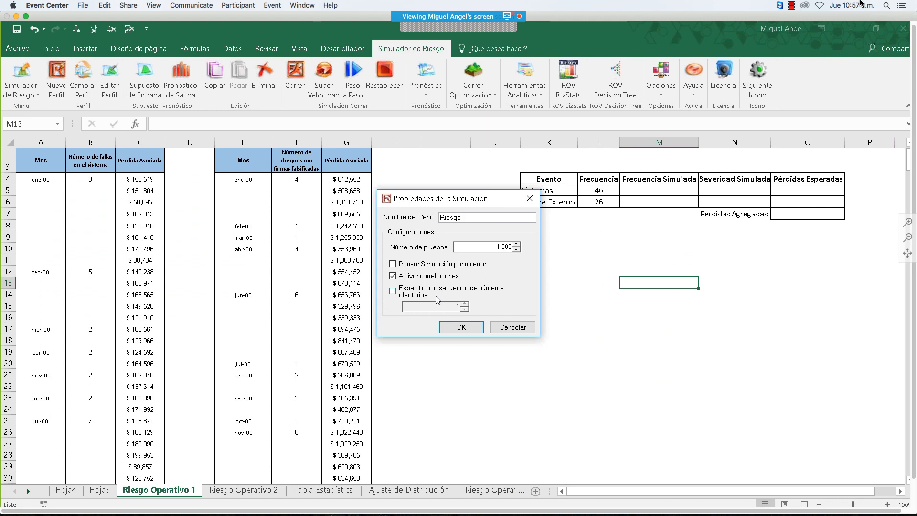
{"action": "type", "text": " Operativo 1"}
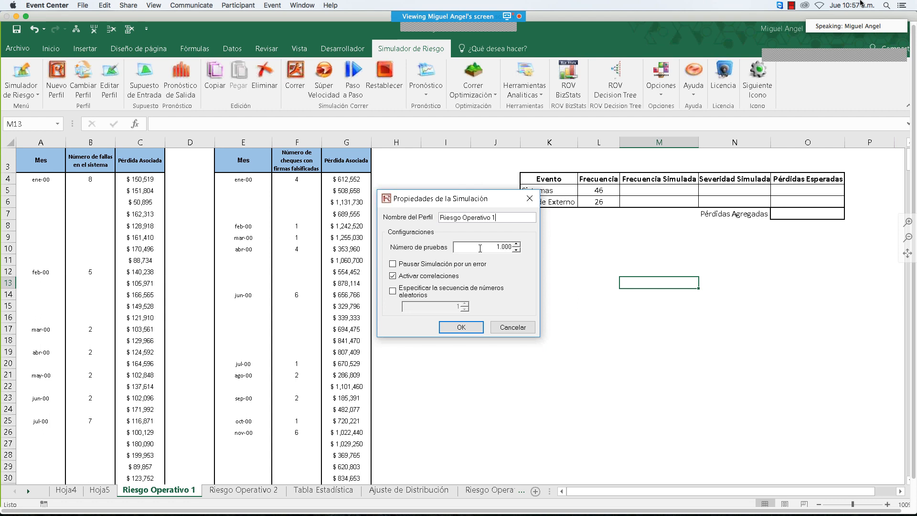
{"action": "key", "text": "Tab"}
{"action": "type", "text": "5000"}
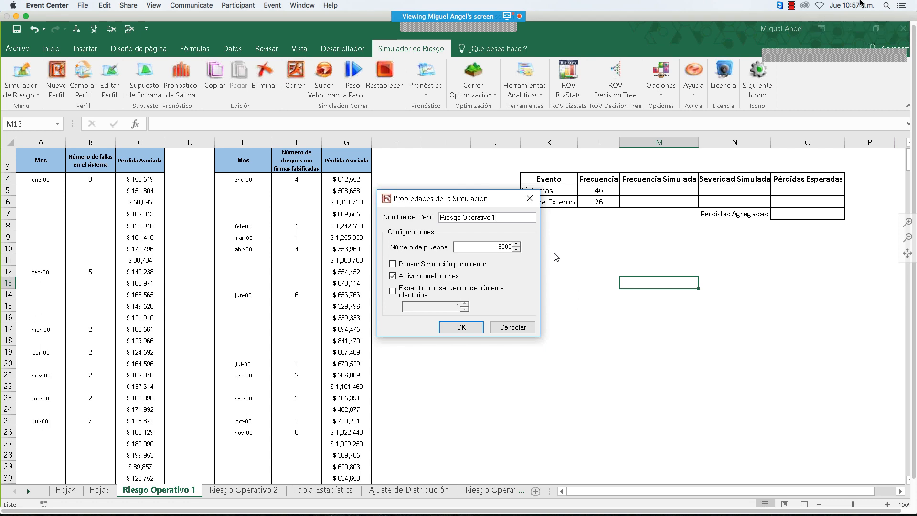
{"action": "left_click", "coordinate": [392, 291]}
{"action": "left_click", "coordinate": [453, 308]}
{"action": "type", "text": "1"}
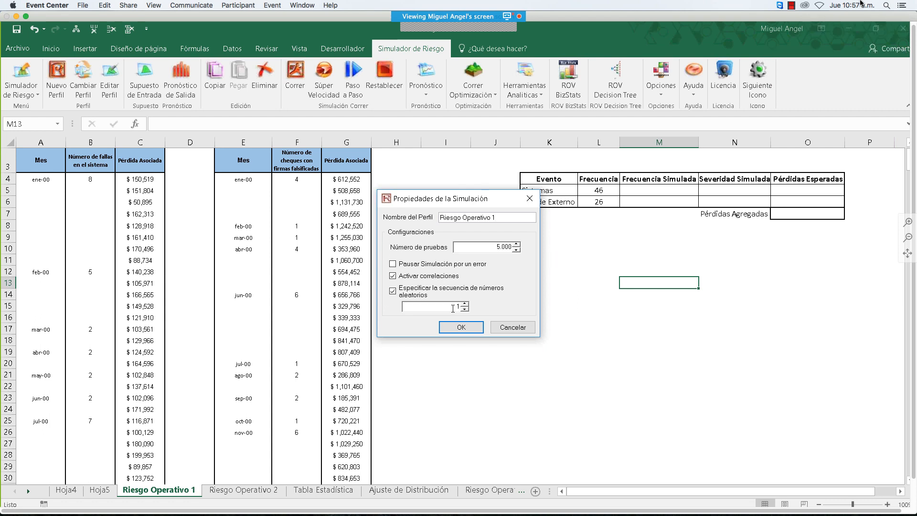
{"action": "type", "text": "2345"}
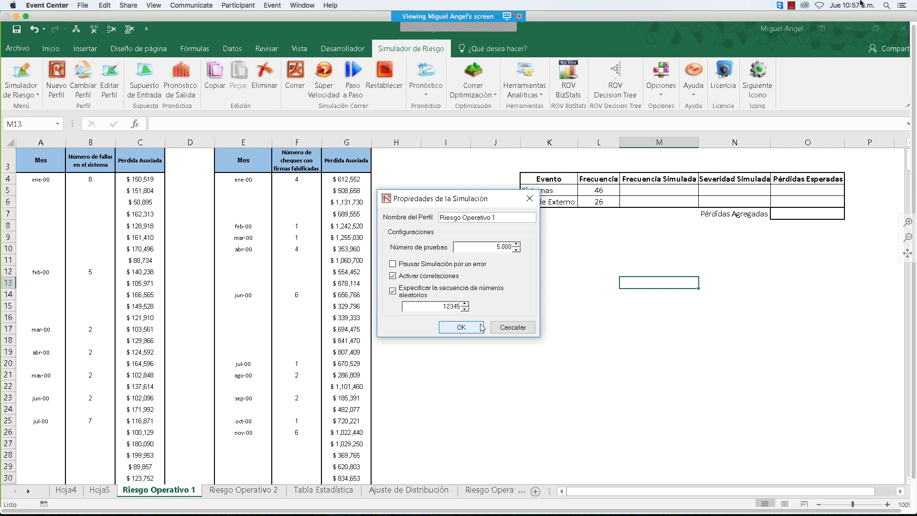
{"action": "left_click", "coordinate": [482, 328]}
Step: Enter the Frecuencia Simulada values 46 for Sistemas in M5 and 26 for Fraude Externo in M6, and centre both
{"action": "left_click", "coordinate": [667, 189]}
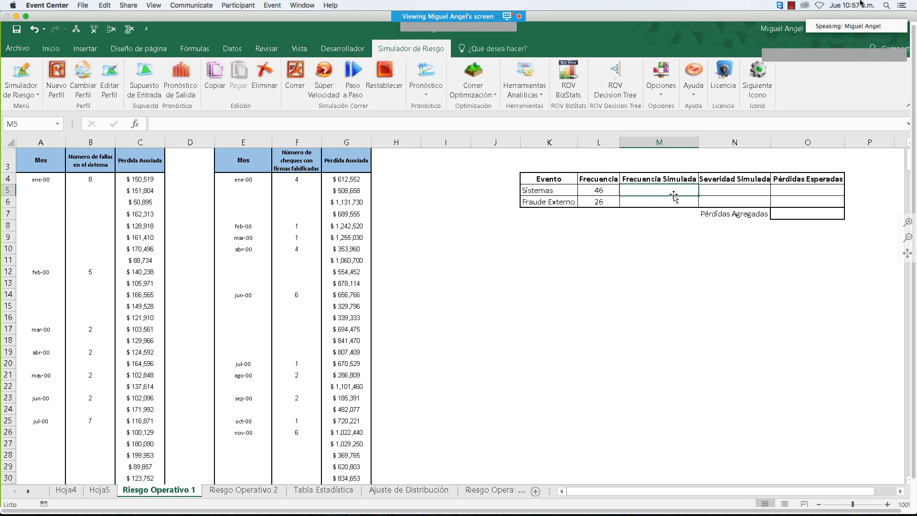
{"action": "type", "text": "46"}
{"action": "key", "text": "Return"}
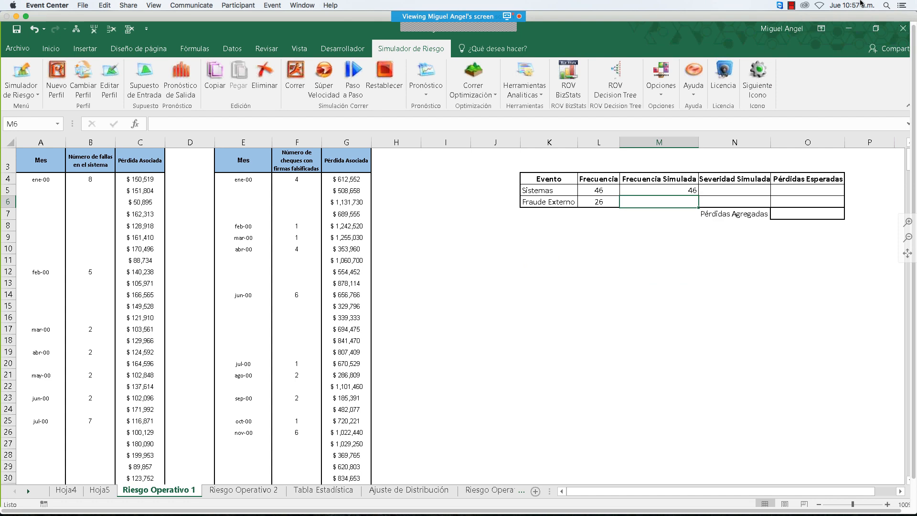
{"action": "type", "text": "26"}
{"action": "key", "text": "Up"}
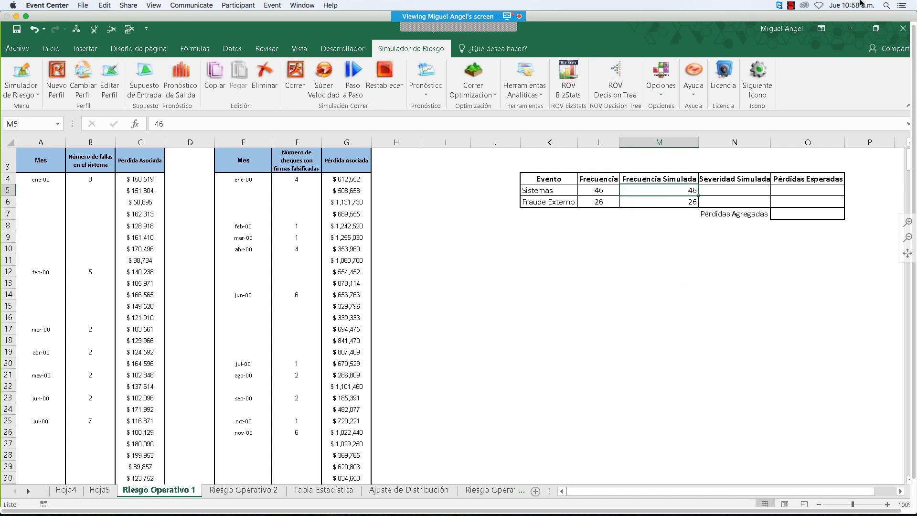
{"action": "key", "text": "shift+Down"}
{"action": "left_click", "coordinate": [71, 44]}
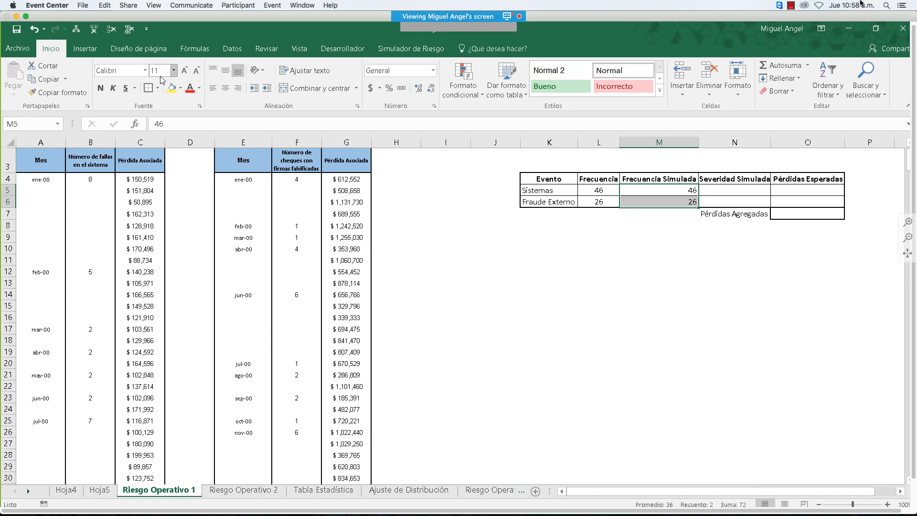
{"action": "left_click", "coordinate": [225, 88]}
{"action": "left_click", "coordinate": [645, 194]}
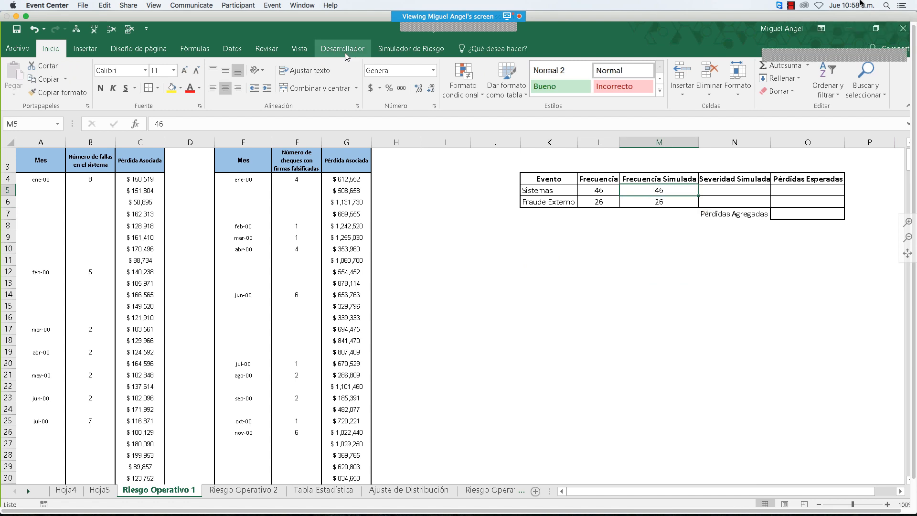
Step: Start an input assumption on the Sistemas Frecuencia Simulada cell M5 and choose the Poisson distribution from the list view
{"action": "left_click", "coordinate": [411, 48]}
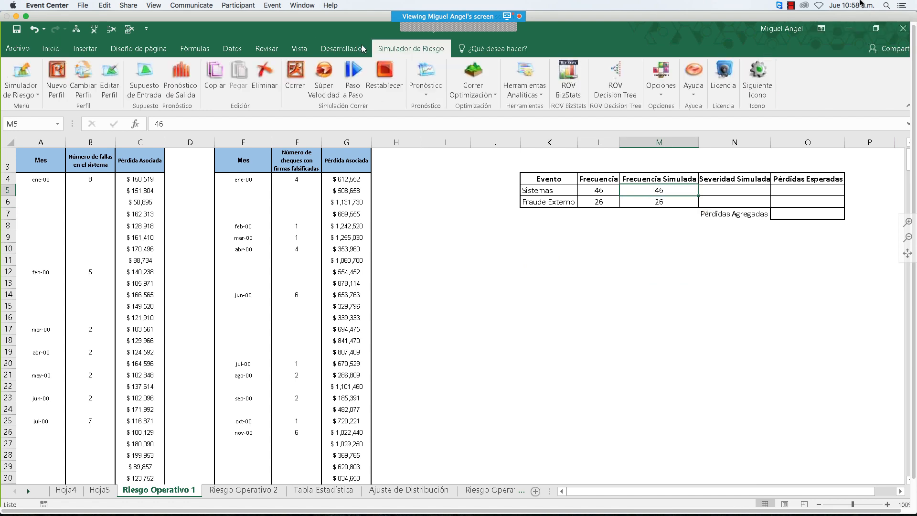
{"action": "left_click", "coordinate": [143, 89]}
{"action": "right_click", "coordinate": [336, 194]}
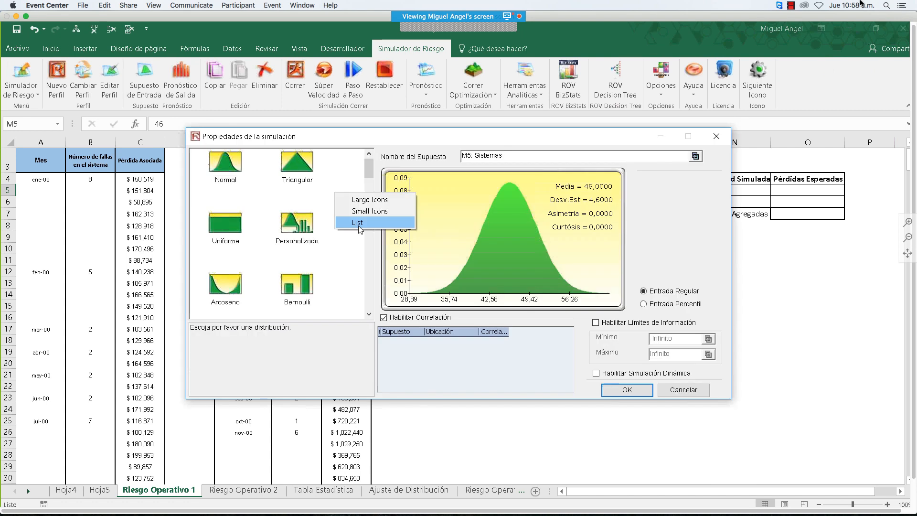
{"action": "left_click", "coordinate": [358, 222]}
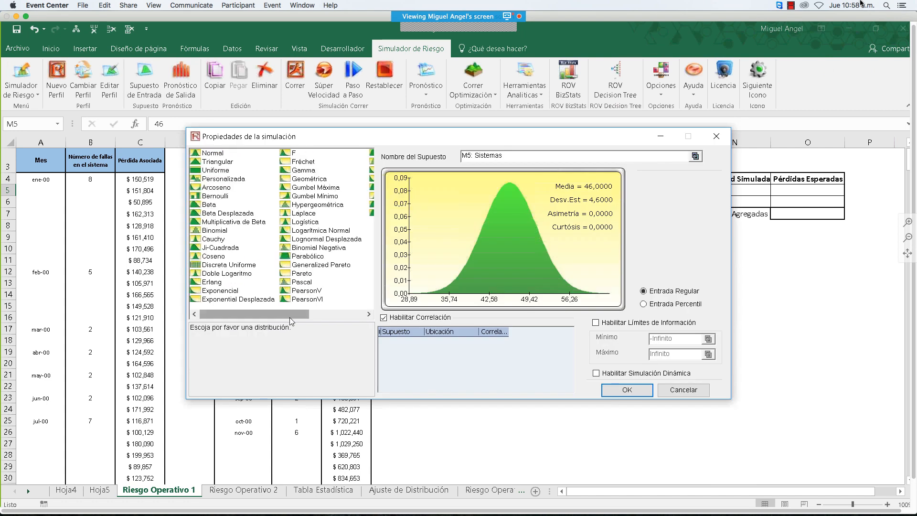
{"action": "left_click", "coordinate": [307, 290]}
{"action": "key", "text": "Down"}
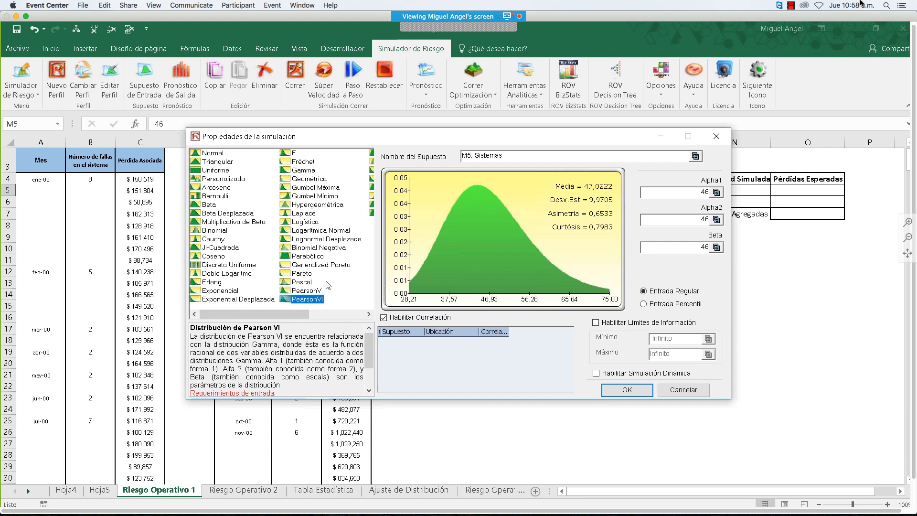
{"action": "left_click", "coordinate": [338, 314]}
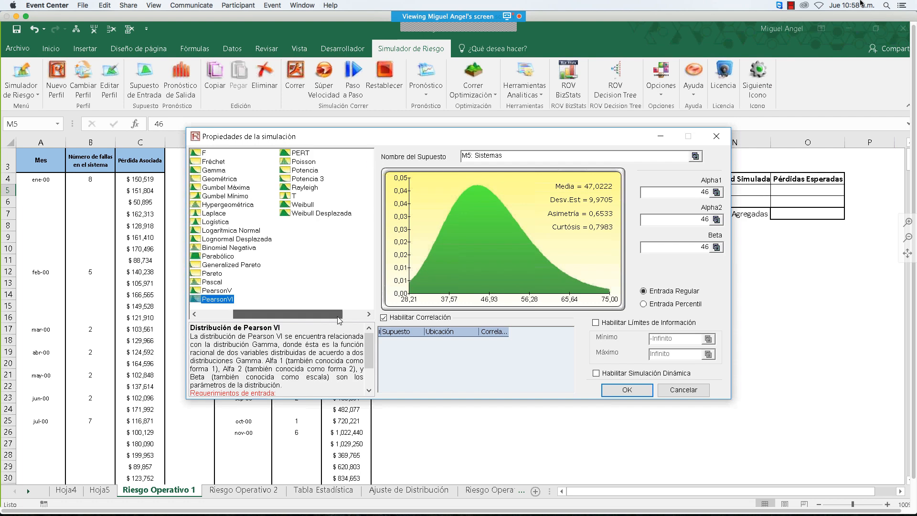
{"action": "left_click", "coordinate": [297, 164]}
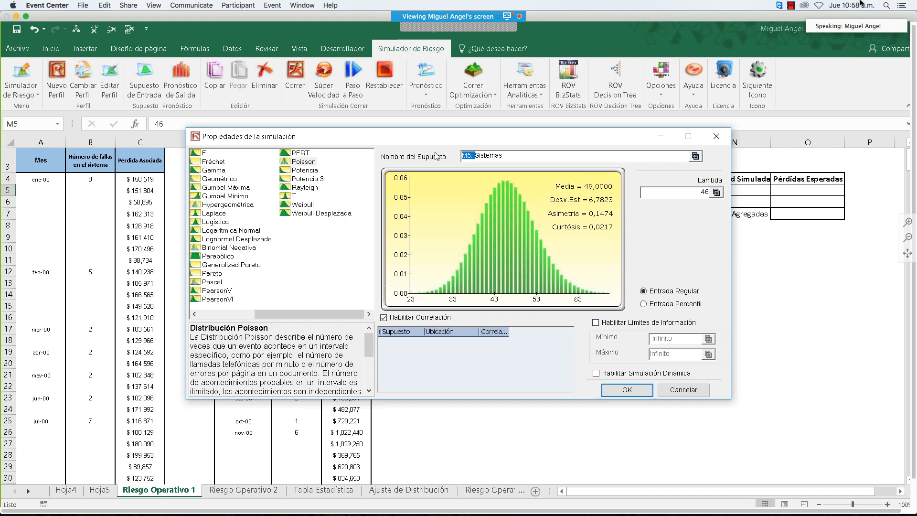
Step: Name the M5 assumption Sistemas and link its lambda to the Frecuencia cell L5
{"action": "key", "text": "BackSpace"}
{"action": "left_click", "coordinate": [717, 192]}
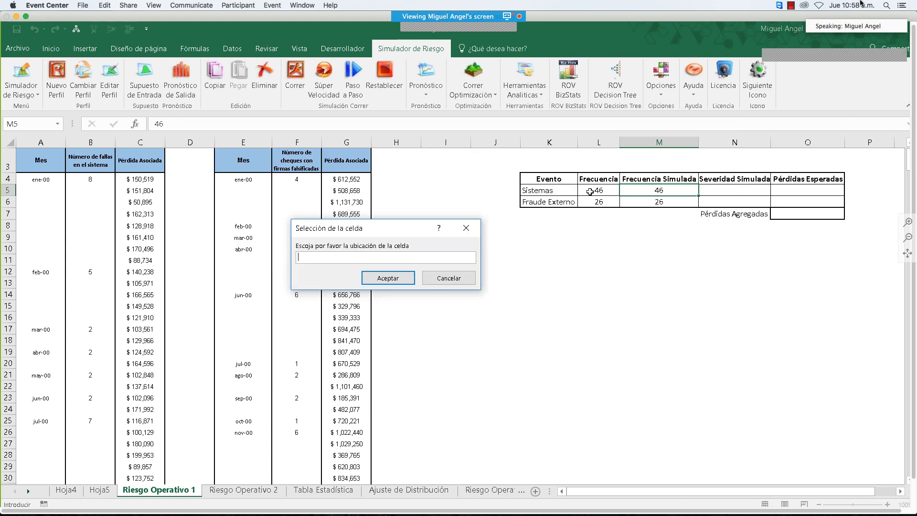
{"action": "left_click", "coordinate": [590, 190]}
{"action": "key", "text": "Return"}
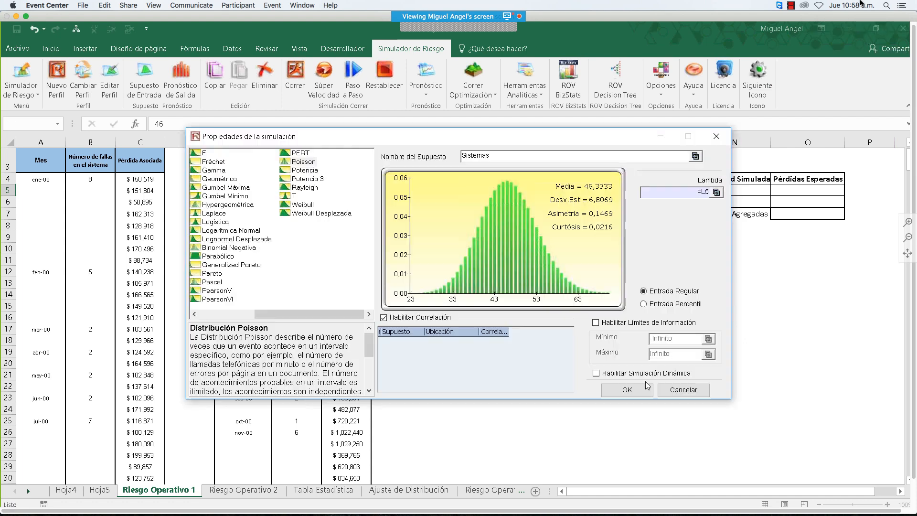
{"action": "key", "text": "Return"}
Step: Start an input assumption on the Fraude Externo Frecuencia Simulada cell M6 and choose the Poisson distribution
{"action": "left_click", "coordinate": [624, 203]}
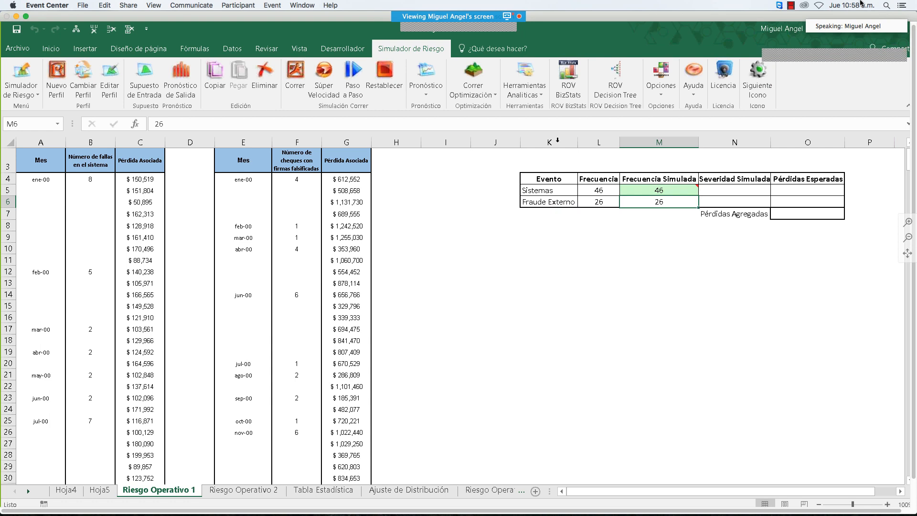
{"action": "mouse_move", "coordinate": [680, 189]}
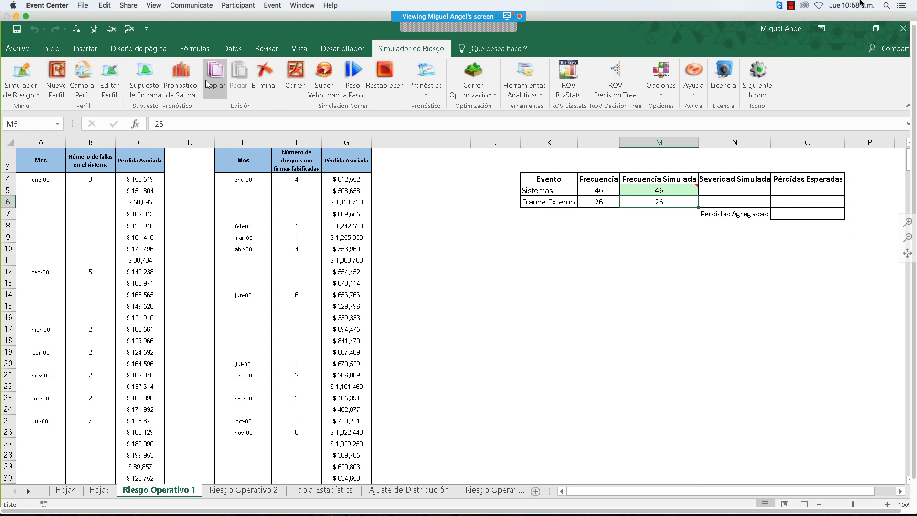
{"action": "left_click", "coordinate": [142, 91]}
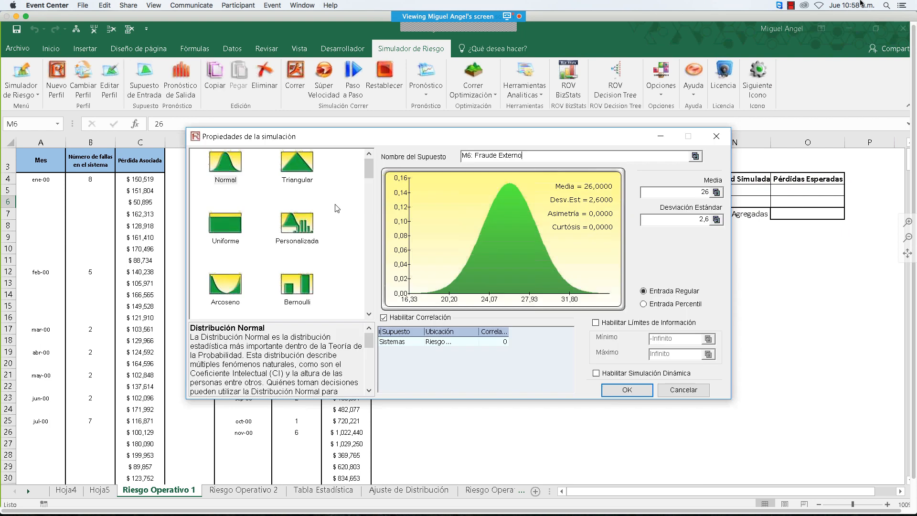
{"action": "right_click", "coordinate": [337, 222]}
{"action": "left_click", "coordinate": [357, 234]}
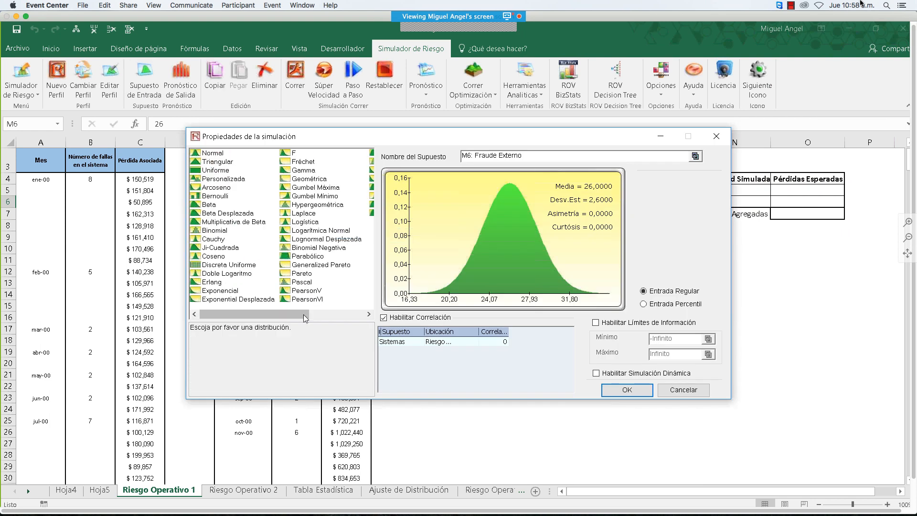
{"action": "left_click_drag", "start_coordinate": [305, 319], "coordinate": [360, 318]}
{"action": "left_click", "coordinate": [303, 161]}
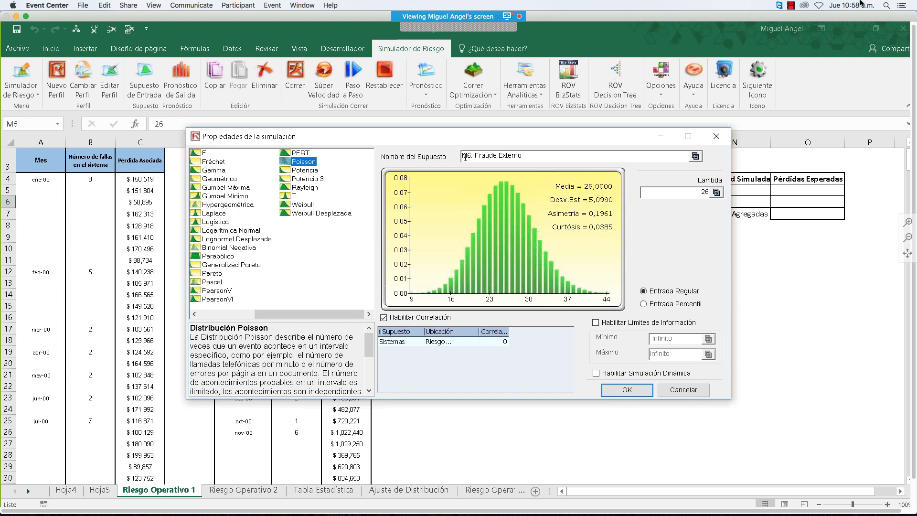
Step: Name the M6 assumption Fraude Externo and link its lambda to the Frecuencia cell L6
{"action": "left_click_drag", "start_coordinate": [477, 155], "coordinate": [428, 148]}
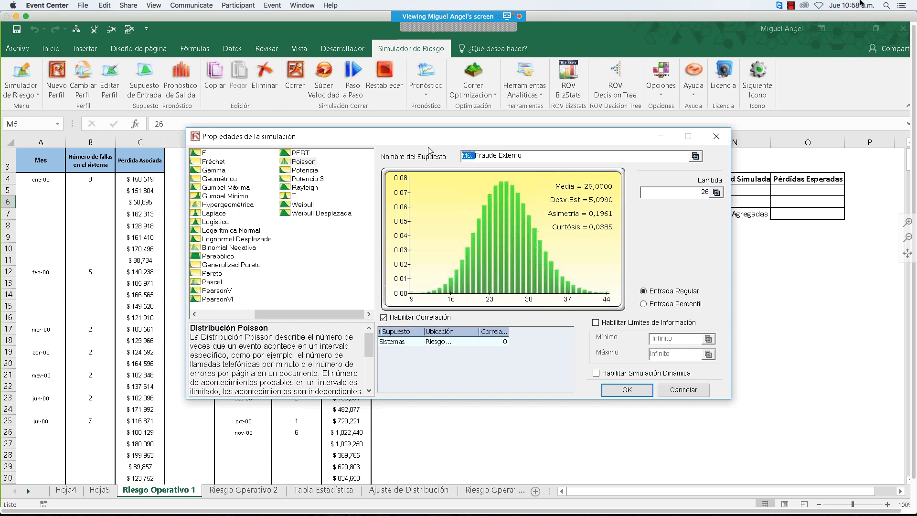
{"action": "key", "text": "BackSpace"}
{"action": "left_click", "coordinate": [717, 193]}
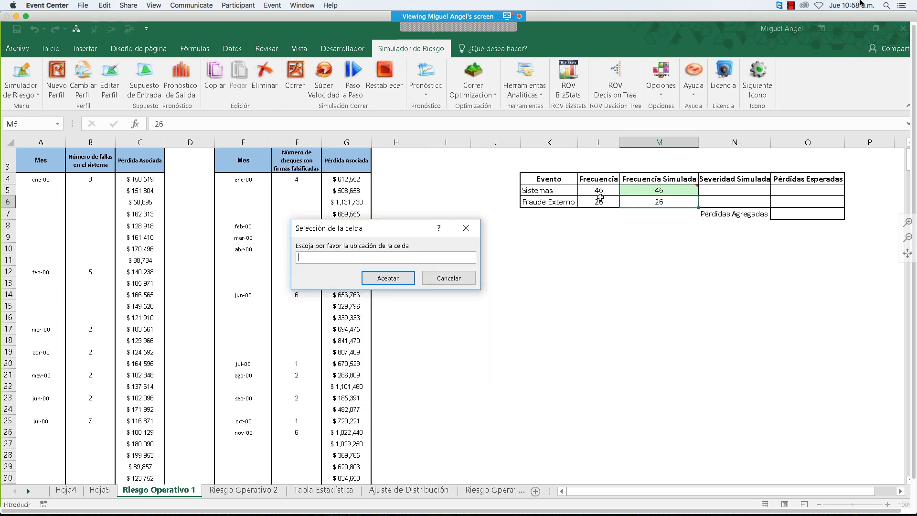
{"action": "left_click", "coordinate": [600, 199]}
{"action": "left_click", "coordinate": [387, 278]}
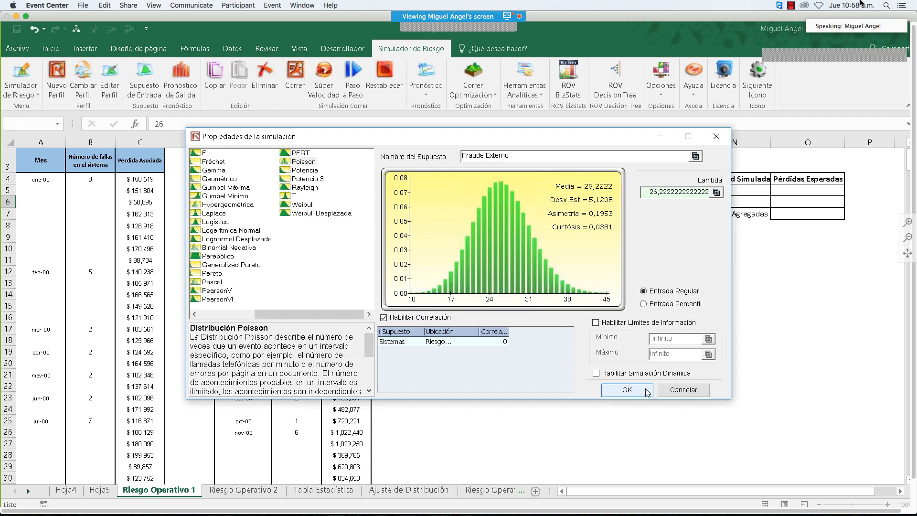
{"action": "key", "text": "Return"}
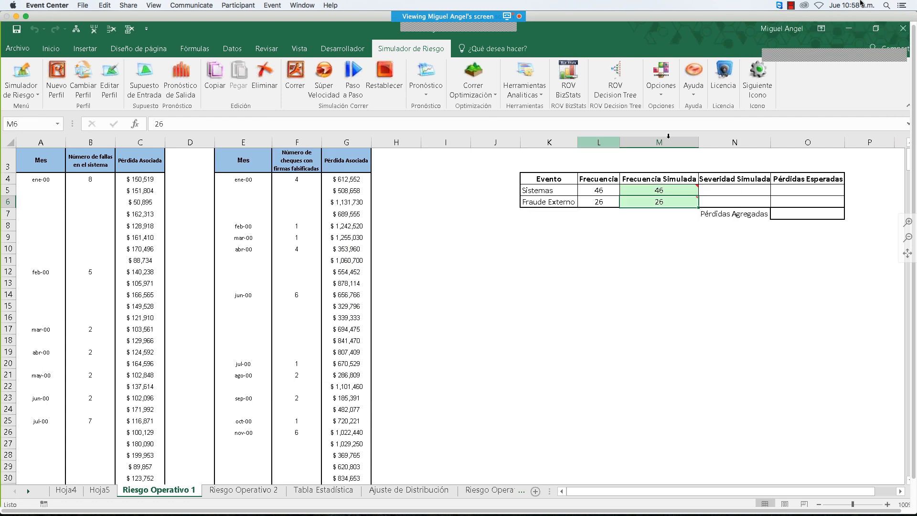
Step: Run a simple continuous distribution fit with Kolmogorov-Smirnov on the whole Sistemas Pérdida Asociada column, including its header
{"action": "mouse_move", "coordinate": [650, 198]}
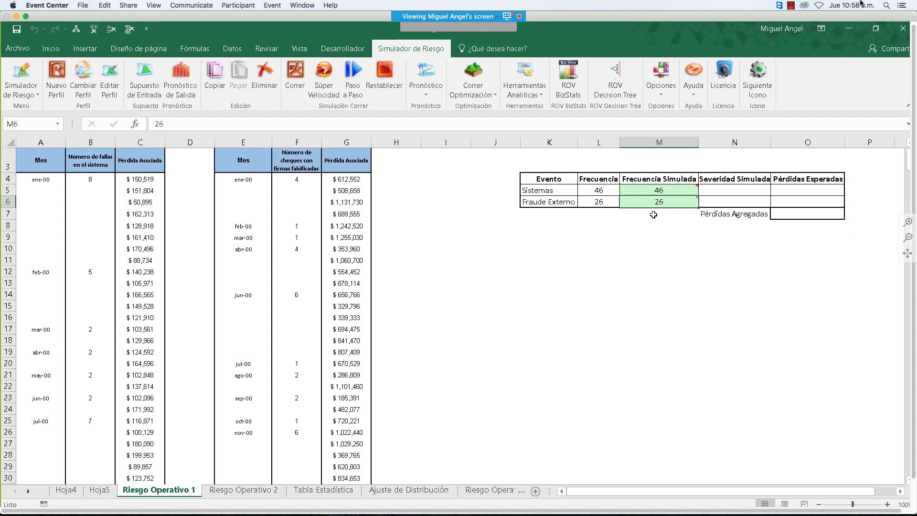
{"action": "left_click", "coordinate": [733, 190]}
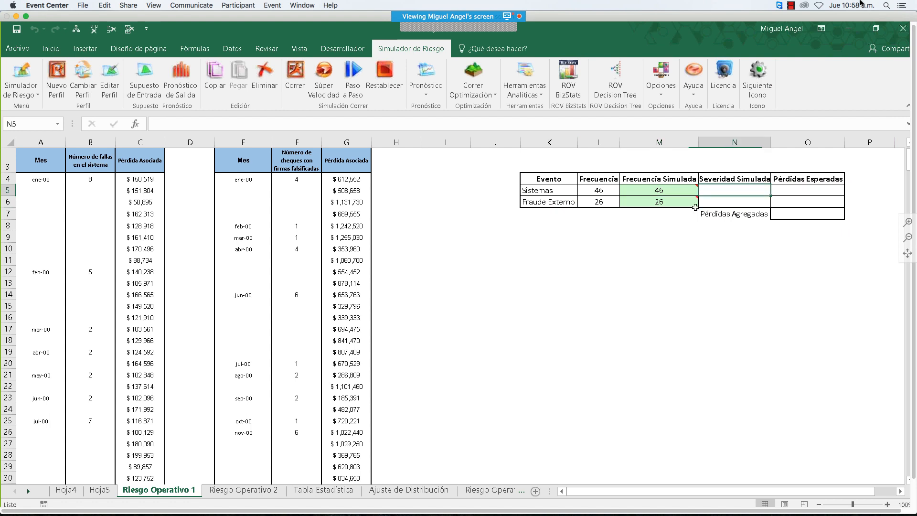
{"action": "left_click", "coordinate": [142, 179]}
{"action": "key", "text": "Up"}
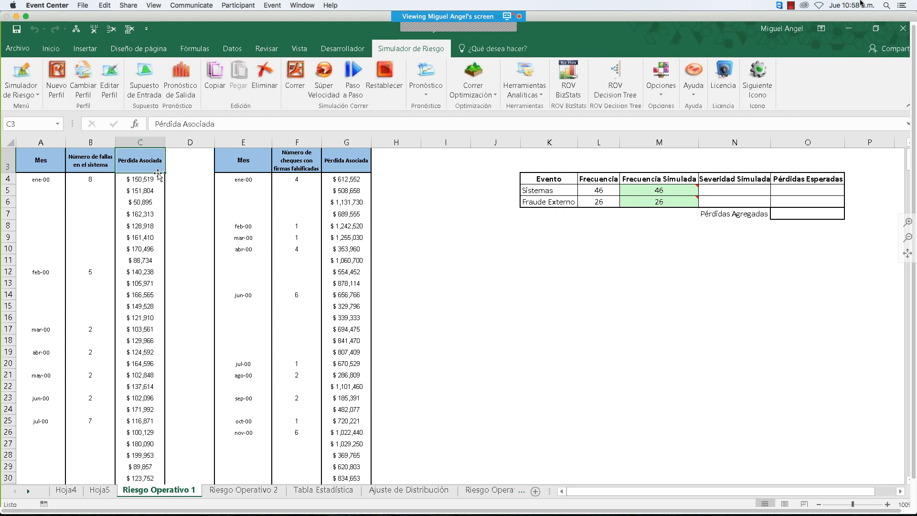
{"action": "key", "text": "ctrl+shift+Down"}
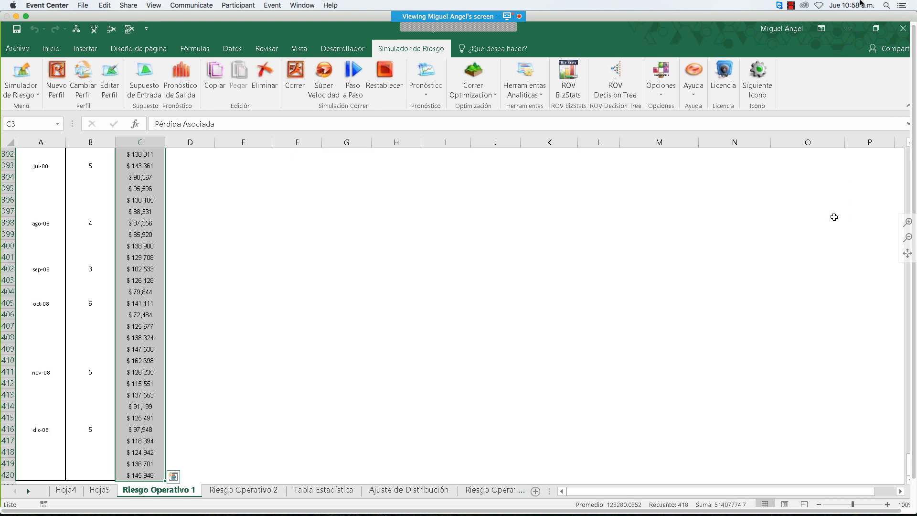
{"action": "left_click_drag", "start_coordinate": [909, 464], "coordinate": [908, 158]}
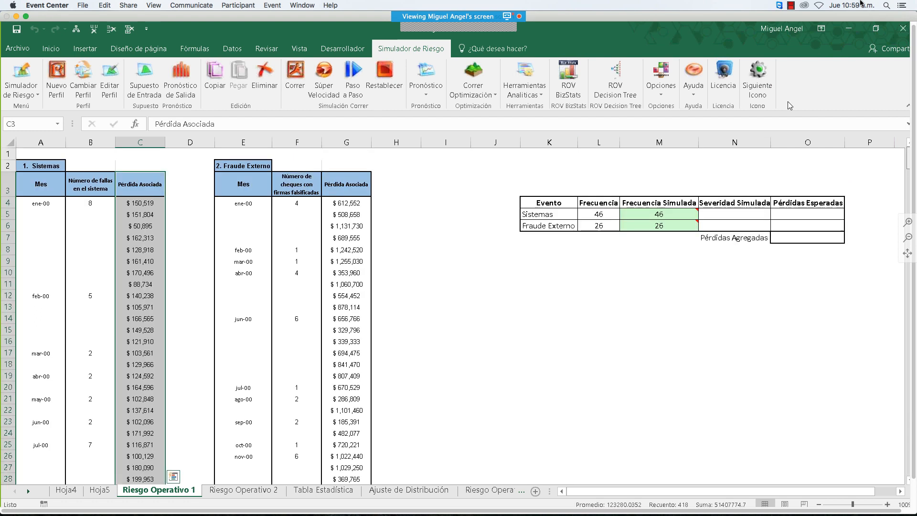
{"action": "left_click", "coordinate": [527, 93]}
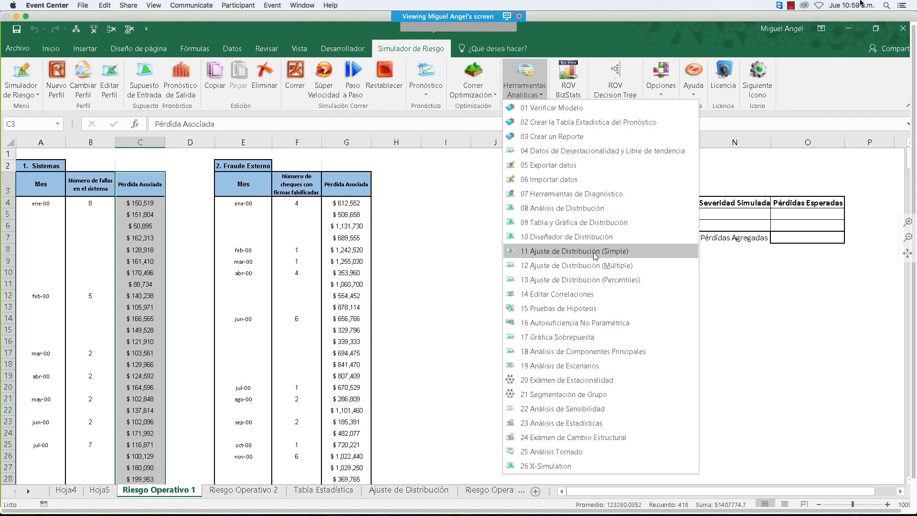
{"action": "left_click", "coordinate": [595, 256]}
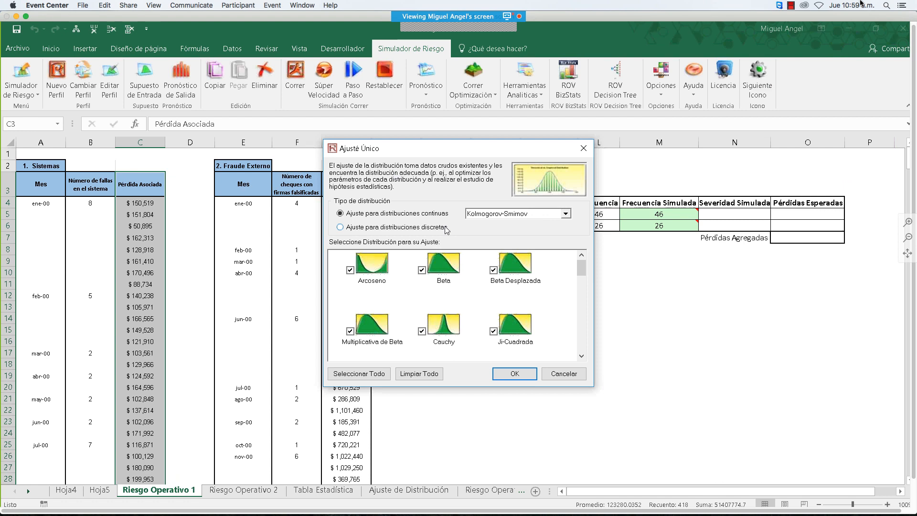
{"action": "left_click", "coordinate": [566, 214]}
{"action": "left_click", "coordinate": [510, 374]}
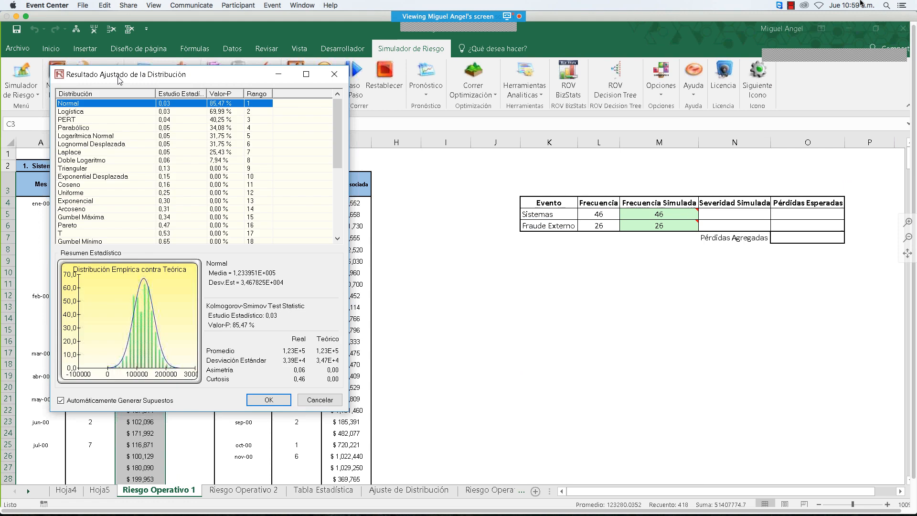
Step: Compare the ranked distribution fits and accept Logarítmica Normal, with assumptions generated automatically
{"action": "left_click_drag", "start_coordinate": [119, 80], "coordinate": [400, 156]}
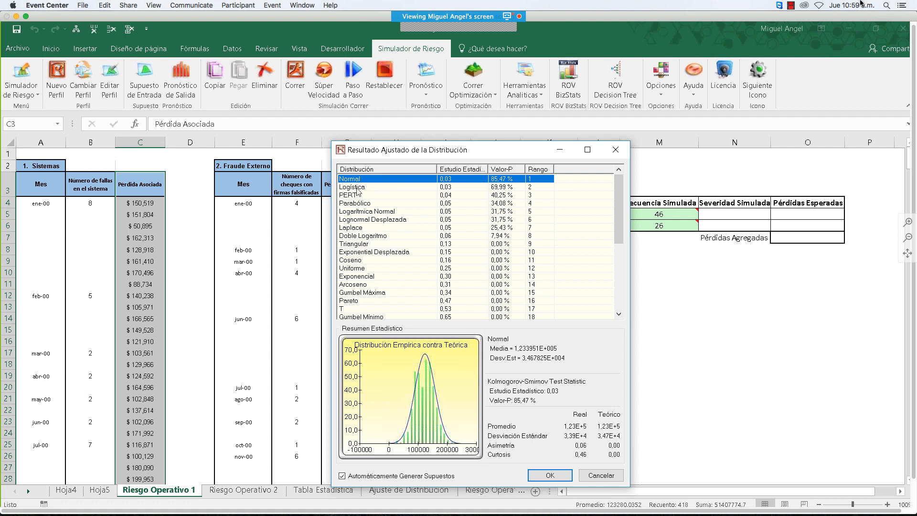
{"action": "left_click", "coordinate": [357, 188]}
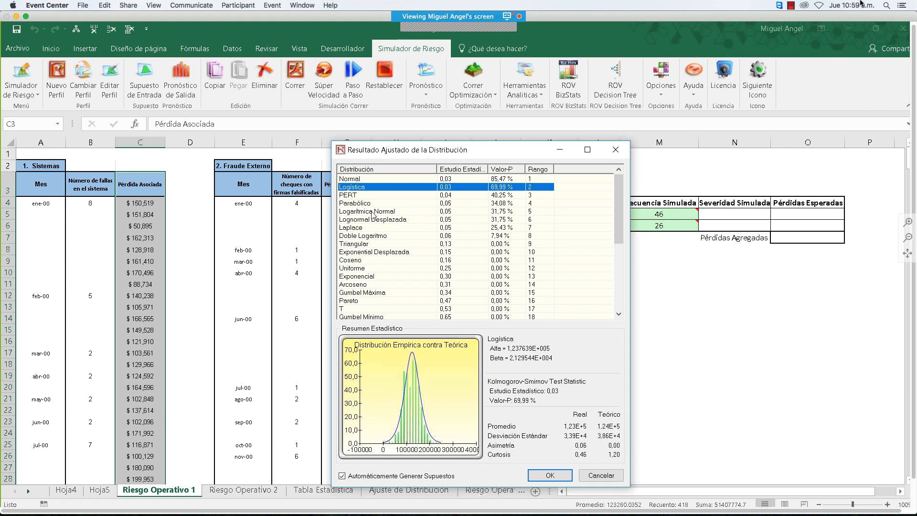
{"action": "left_click", "coordinate": [385, 221]}
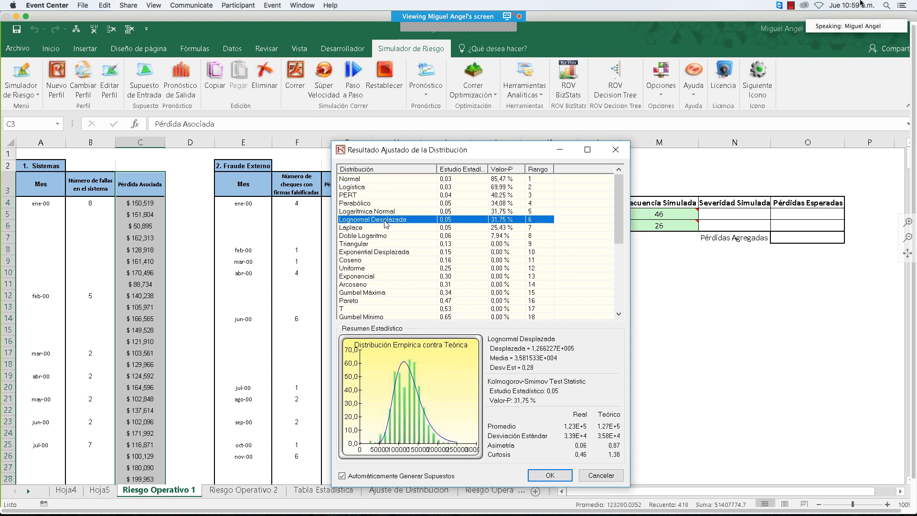
{"action": "key", "text": "Up"}
{"action": "key", "text": "Down"}
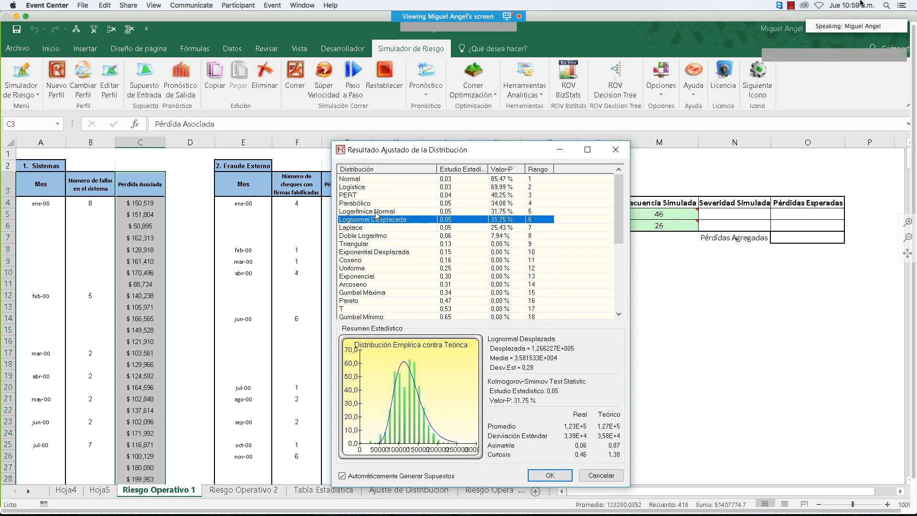
{"action": "key", "text": "Up"}
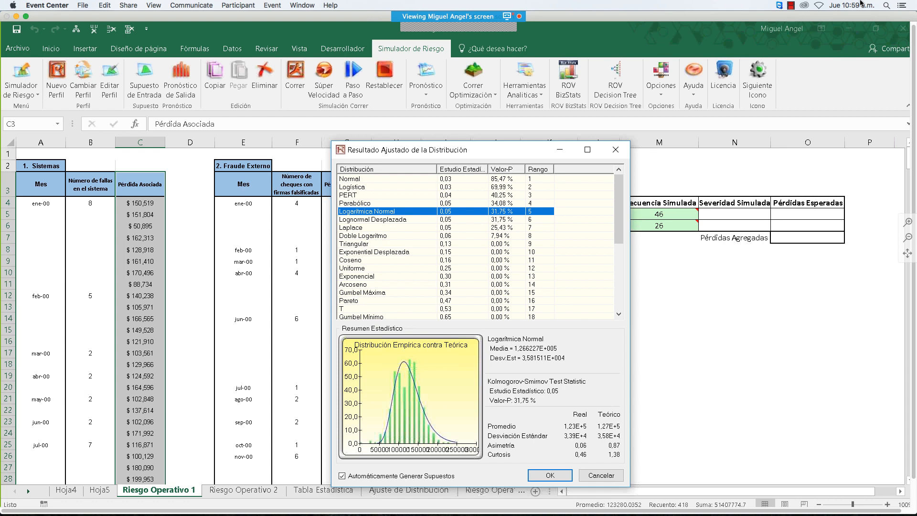
{"action": "left_click_drag", "start_coordinate": [485, 163], "coordinate": [519, 224]}
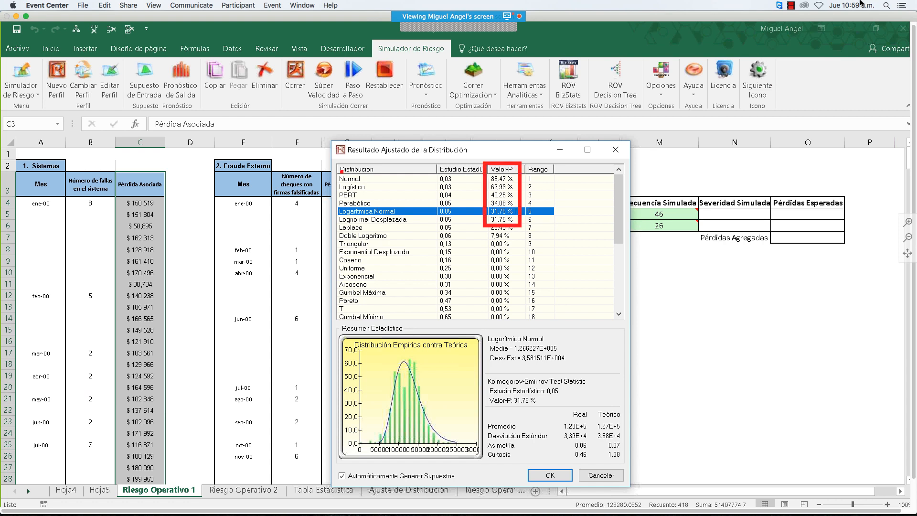
{"action": "mouse_move", "coordinate": [331, 163]}
{"action": "left_mouse_down"}
{"action": "mouse_move", "coordinate": [512, 195]}
{"action": "mouse_move", "coordinate": [581, 184]}
{"action": "left_mouse_up"}
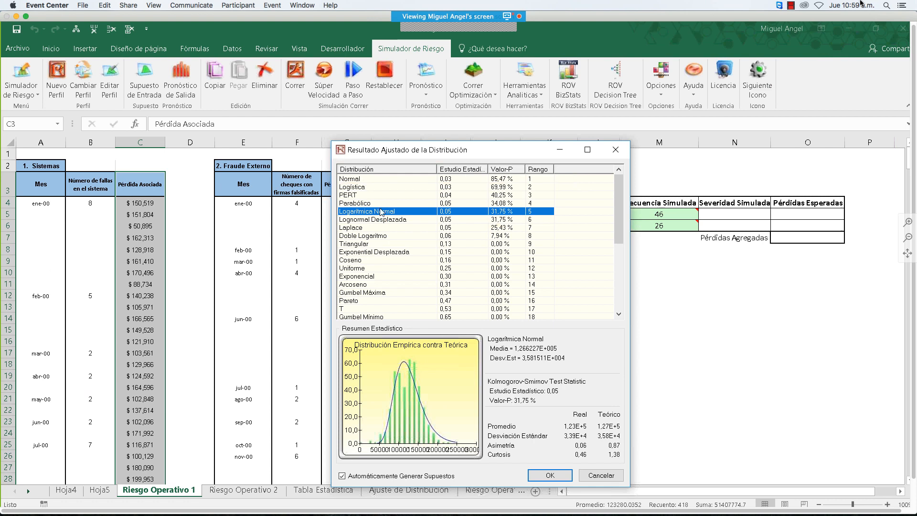
{"action": "left_click", "coordinate": [551, 476]}
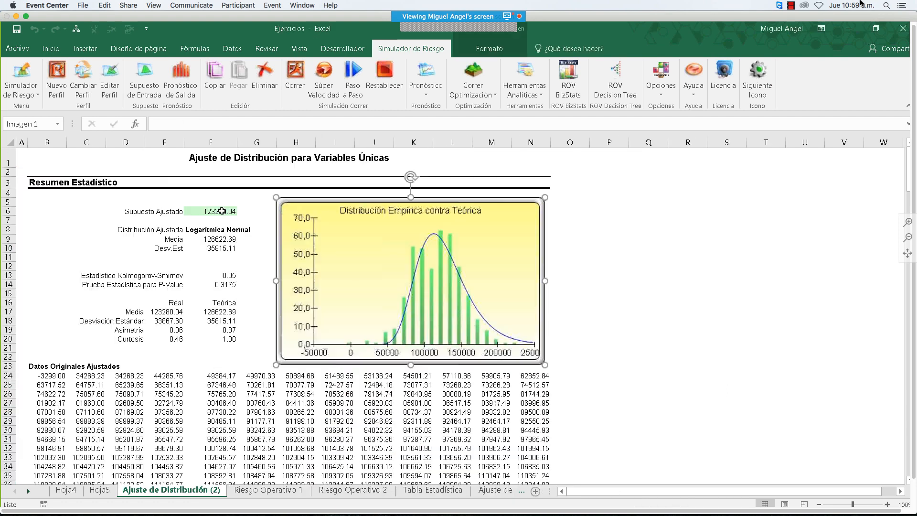
Step: Copy the fitted Sistemas assumption F6 and paste it with both simulator parameters and cell contents into Severidad Simulada cell N5 of Riesgo Operativo 1
{"action": "left_click", "coordinate": [222, 211]}
{"action": "left_click", "coordinate": [215, 88]}
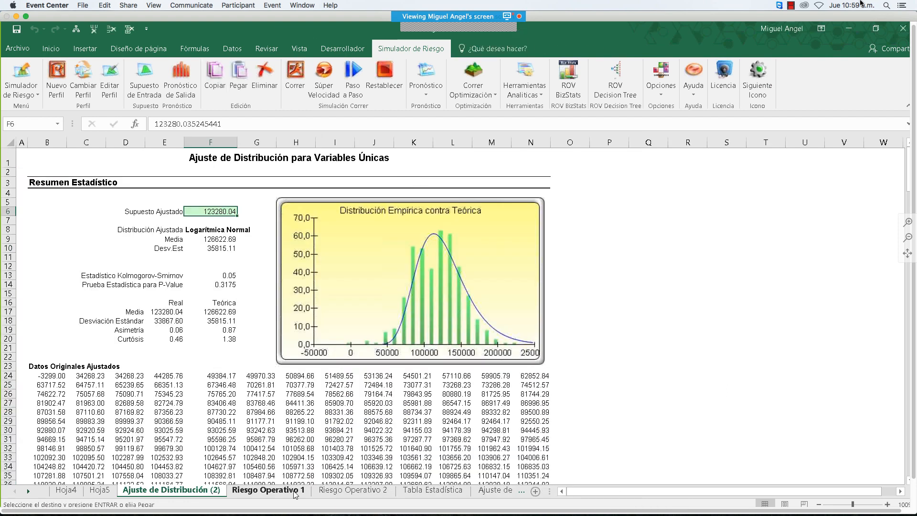
{"action": "left_click", "coordinate": [268, 490]}
{"action": "left_click", "coordinate": [706, 219]}
{"action": "left_click", "coordinate": [239, 79]}
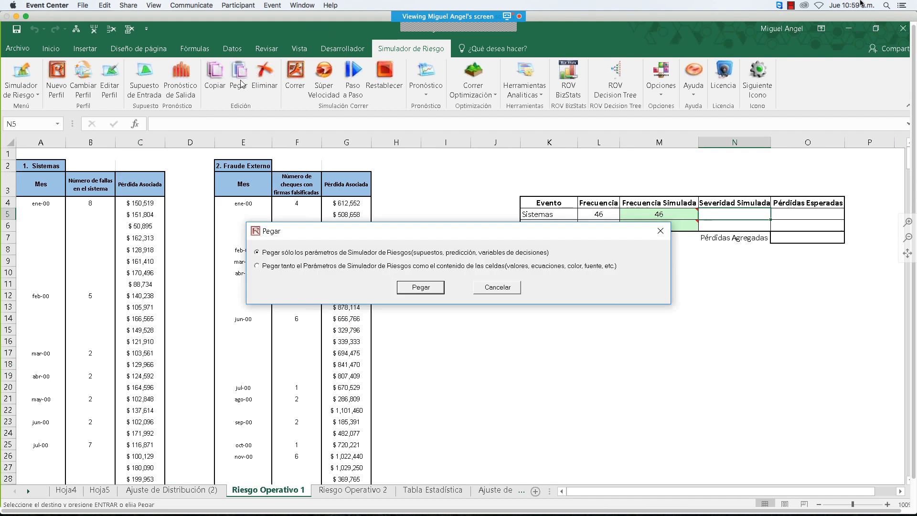
{"action": "left_click", "coordinate": [258, 265]}
{"action": "left_click", "coordinate": [411, 288]}
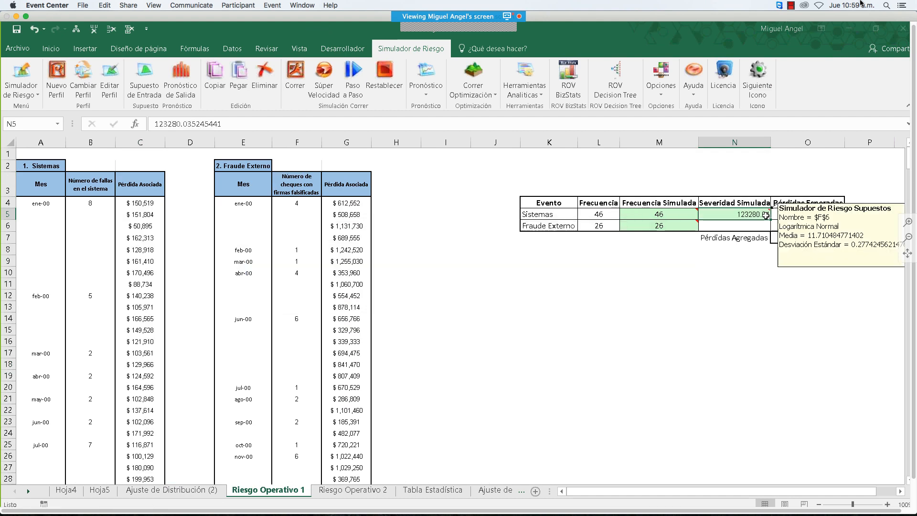
Step: Format the Sistemas Severidad Simulada cell N5 as Moneda
{"action": "left_click", "coordinate": [51, 49]}
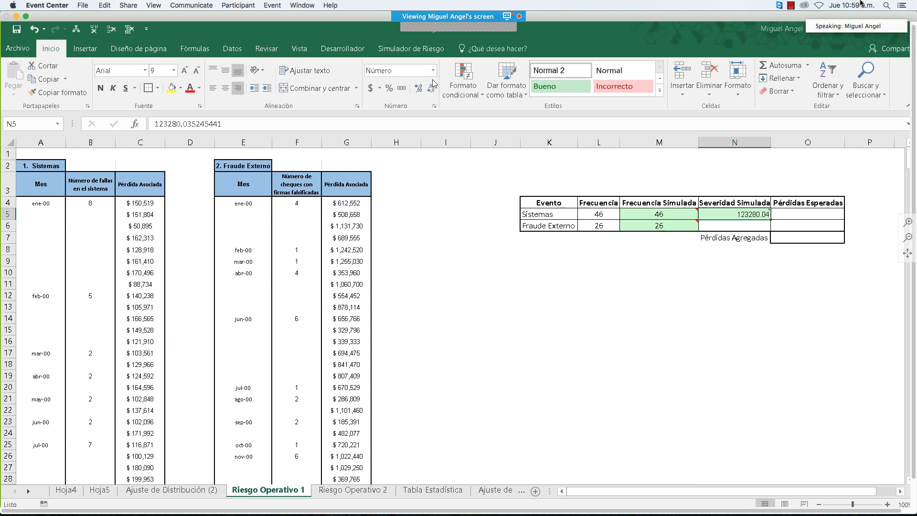
{"action": "left_click", "coordinate": [433, 71]}
{"action": "left_click", "coordinate": [423, 136]}
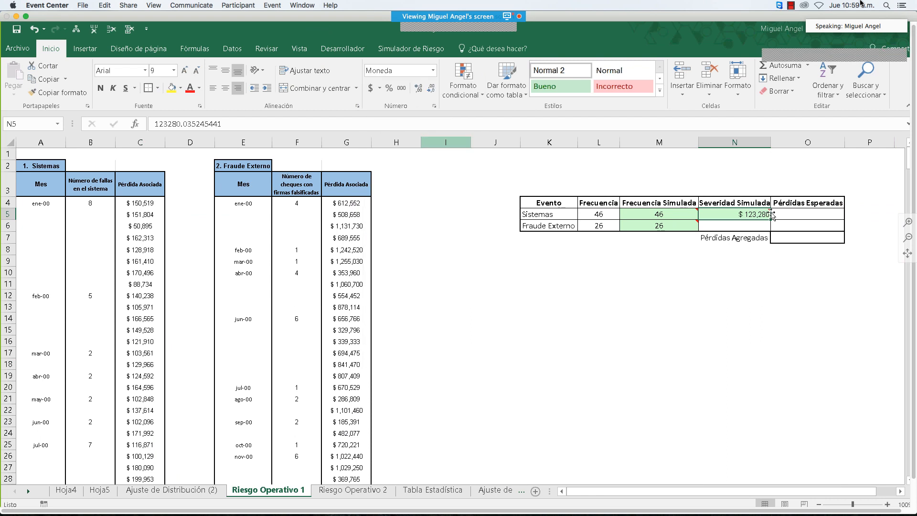
Step: Calculate the Sistemas Pérdidas Esperadas in O5 as simulated severity times simulated frequency, +N5*M5
{"action": "left_click", "coordinate": [794, 217]}
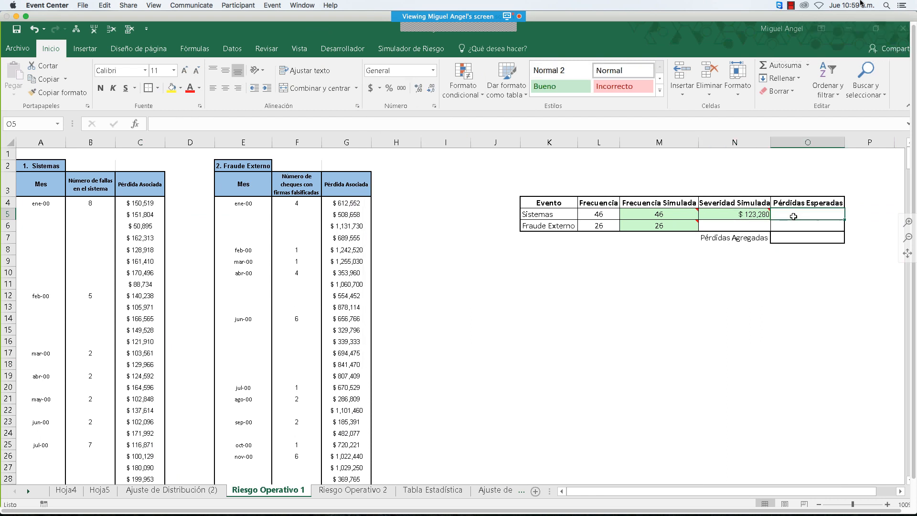
{"action": "type", "text": "+"}
{"action": "key", "text": "Left"}
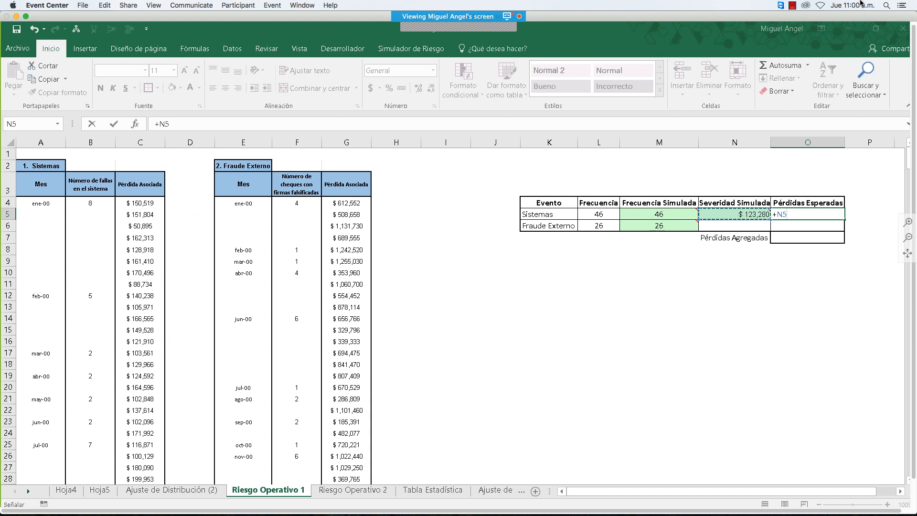
{"action": "type", "text": "*"}
{"action": "key", "text": "Down"}
{"action": "key", "text": "Left"}
{"action": "key", "text": "Left"}
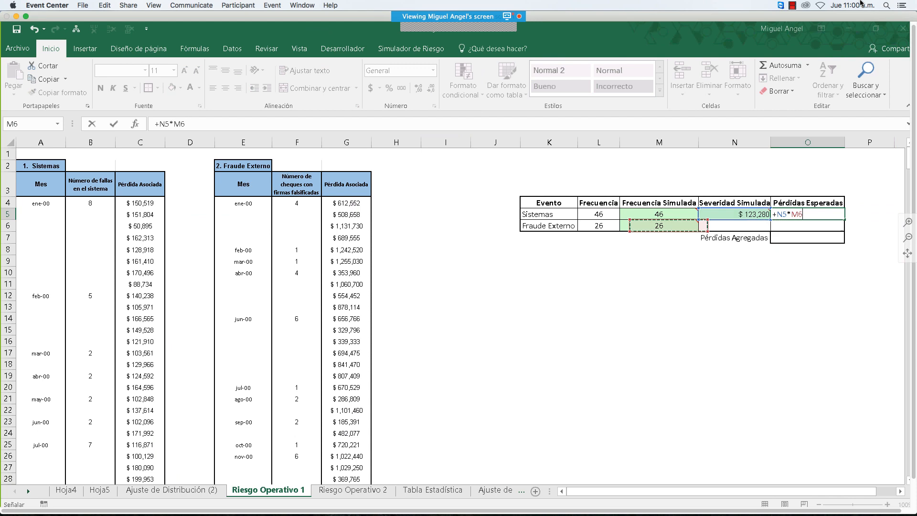
{"action": "key", "text": "Return"}
{"action": "key", "text": "Up"}
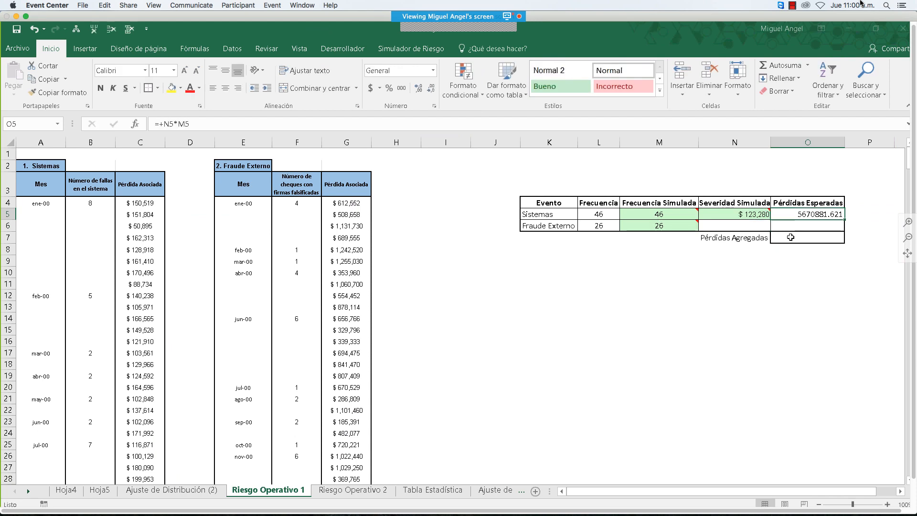
{"action": "left_click", "coordinate": [791, 202]}
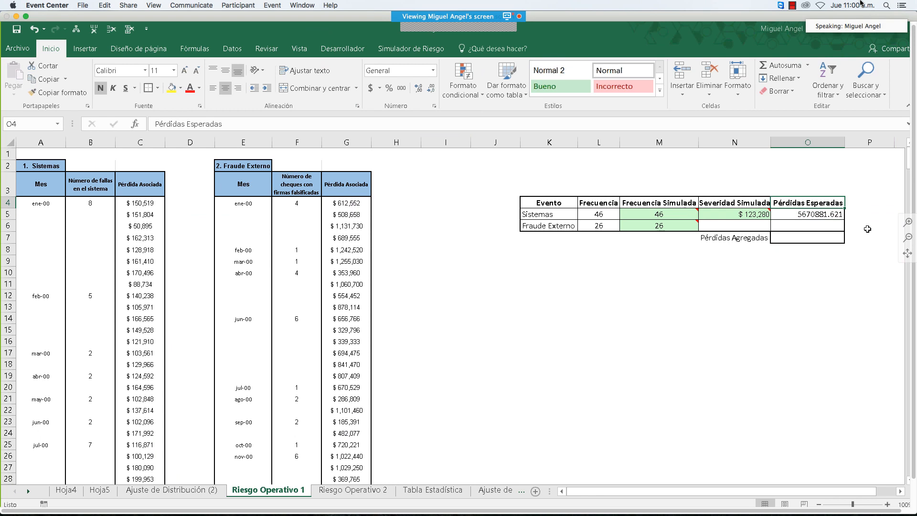
Step: Total the expected losses in the Pérdidas Agregadas cell O7 with the SUMA function over O5:O6
{"action": "left_click", "coordinate": [804, 241]}
{"action": "type", "text": "+sum"}
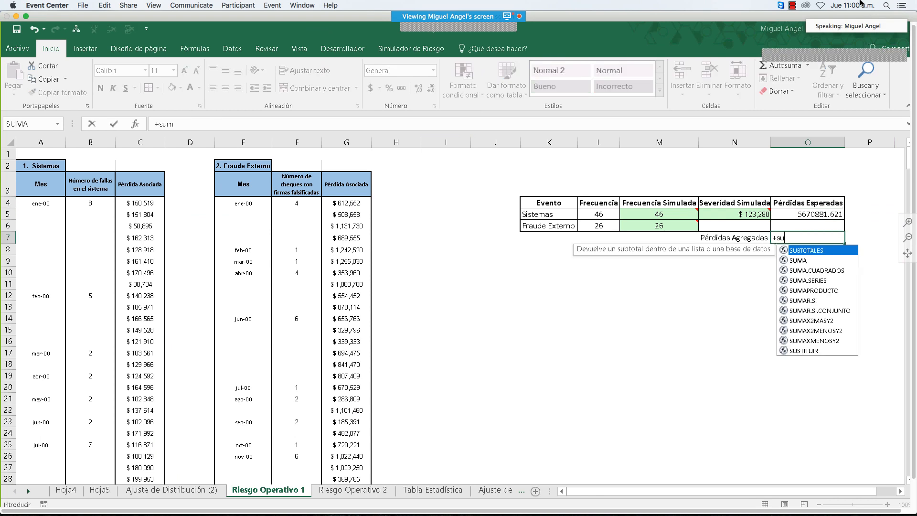
{"action": "type", "text": "a("}
{"action": "key", "text": "Up"}
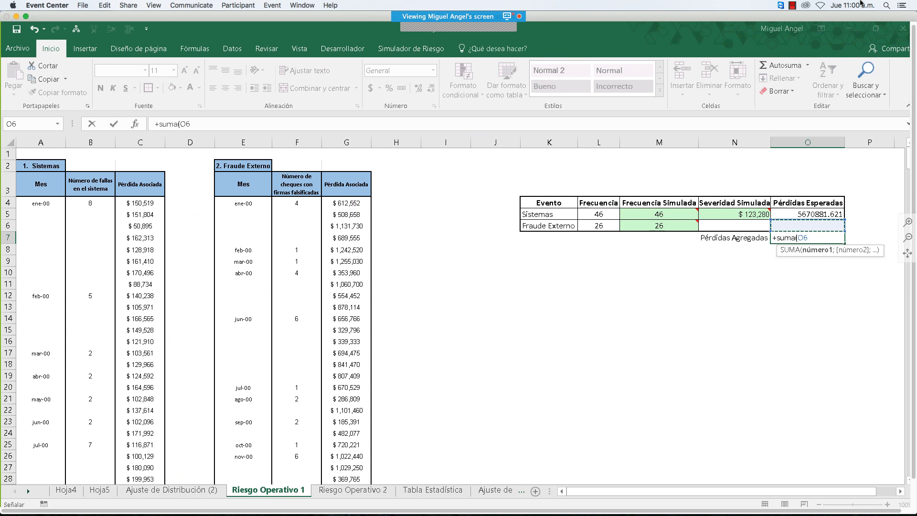
{"action": "key", "text": "shift+Up"}
{"action": "key", "text": "Return"}
{"action": "key", "text": "Up"}
{"action": "key", "text": "Up"}
{"action": "key", "text": "Left"}
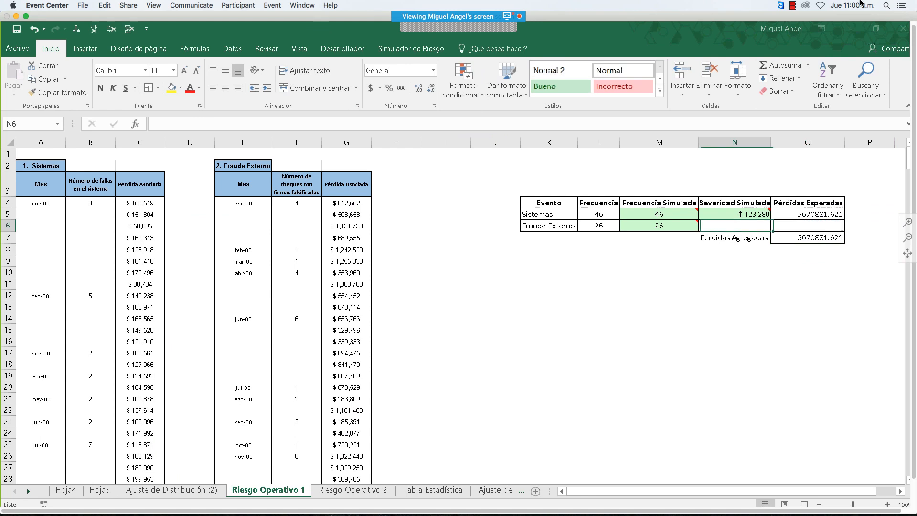
Step: Run a simple distribution fit on the whole Fraude Externo Pérdida Asociada column with its header and accept Logarítmica Normal, generating assumptions automatically
{"action": "left_click", "coordinate": [341, 189]}
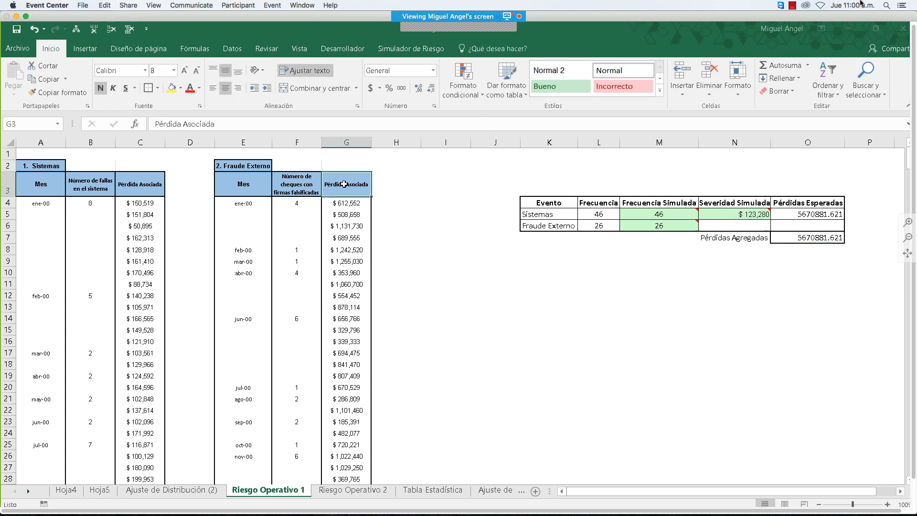
{"action": "key", "text": "ctrl+shift+Down"}
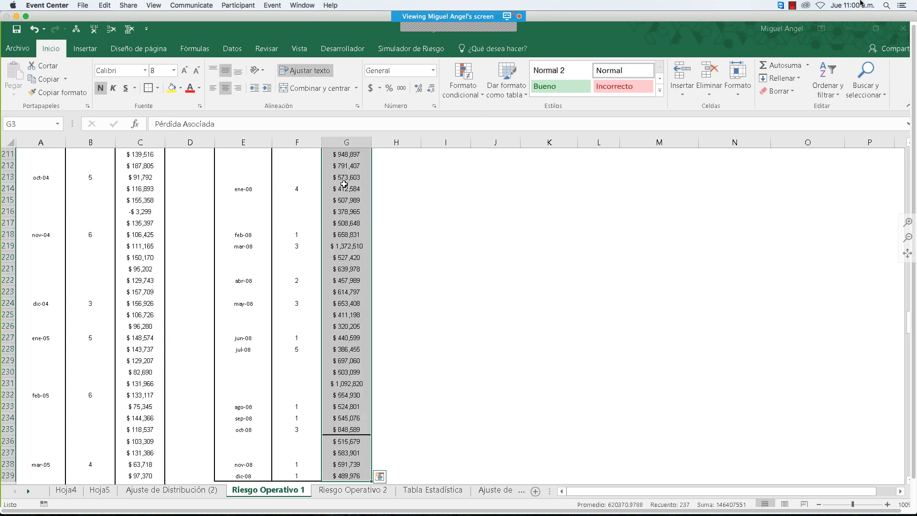
{"action": "left_click", "coordinate": [409, 51]}
{"action": "left_click", "coordinate": [525, 88]}
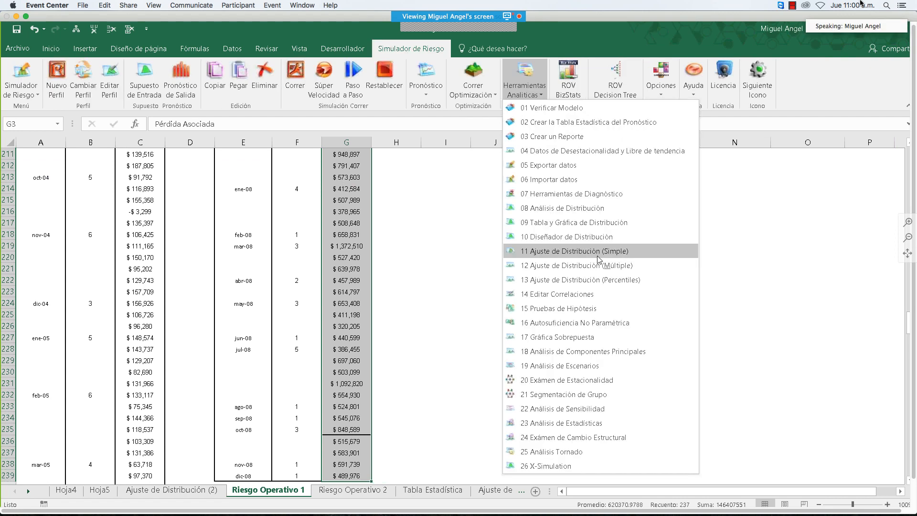
{"action": "left_click", "coordinate": [599, 260]}
{"action": "left_click", "coordinate": [524, 377]}
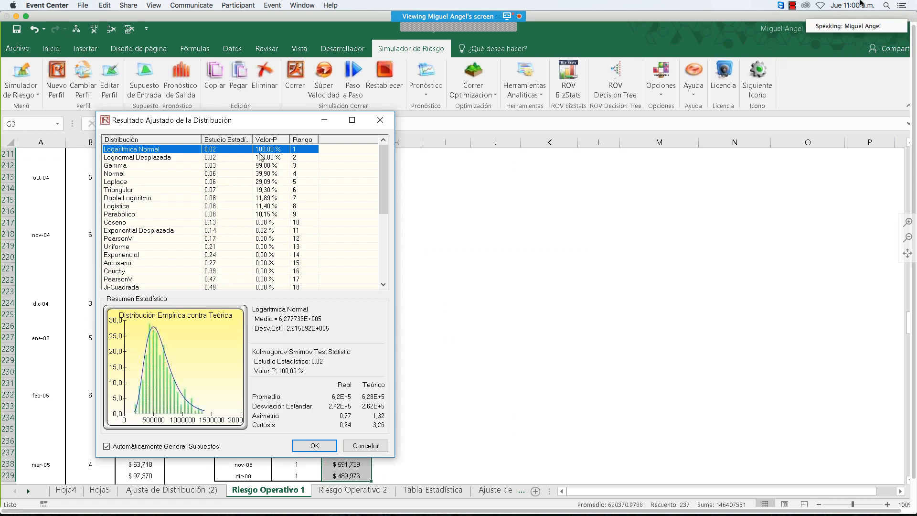
{"action": "left_click", "coordinate": [315, 445]}
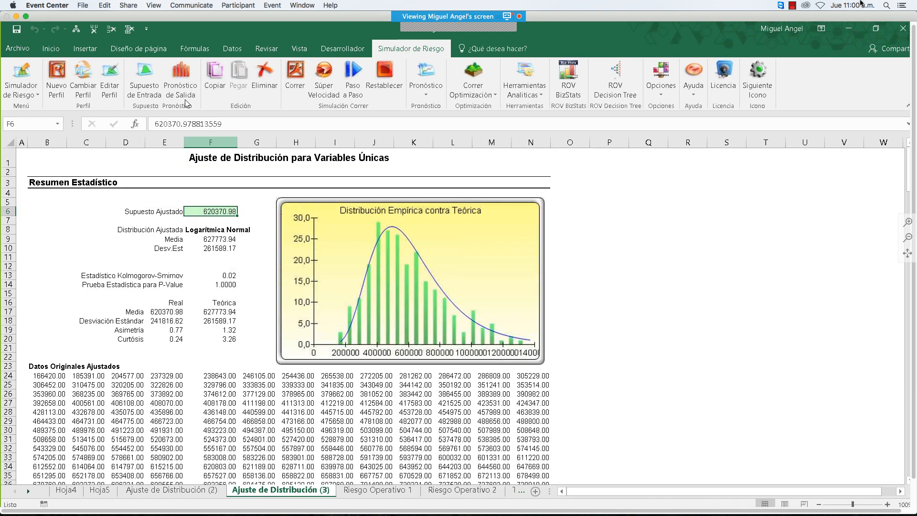
Step: Copy the fitted Fraude Externo assumption F6 and paste it with its cell contents into Severidad Simulada cell N6 of Riesgo Operativo 1
{"action": "key", "text": "ctrl+c"}
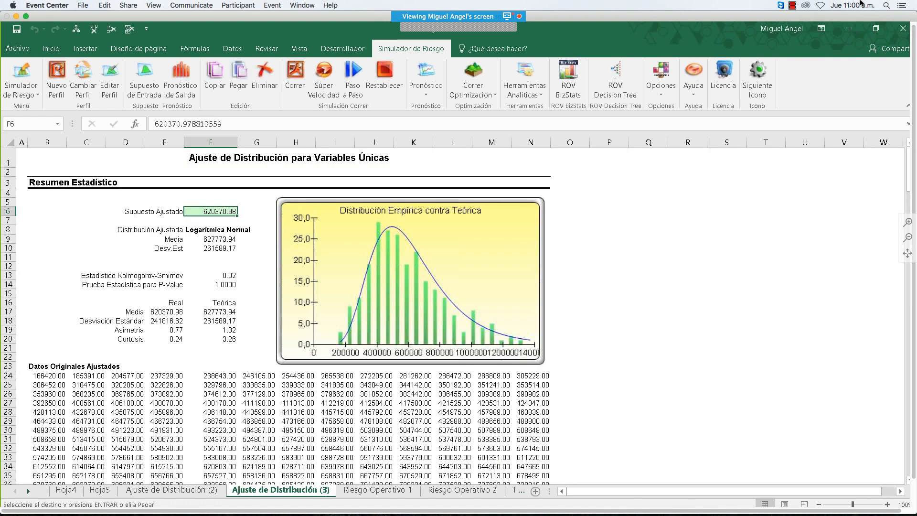
{"action": "left_click", "coordinate": [364, 491]}
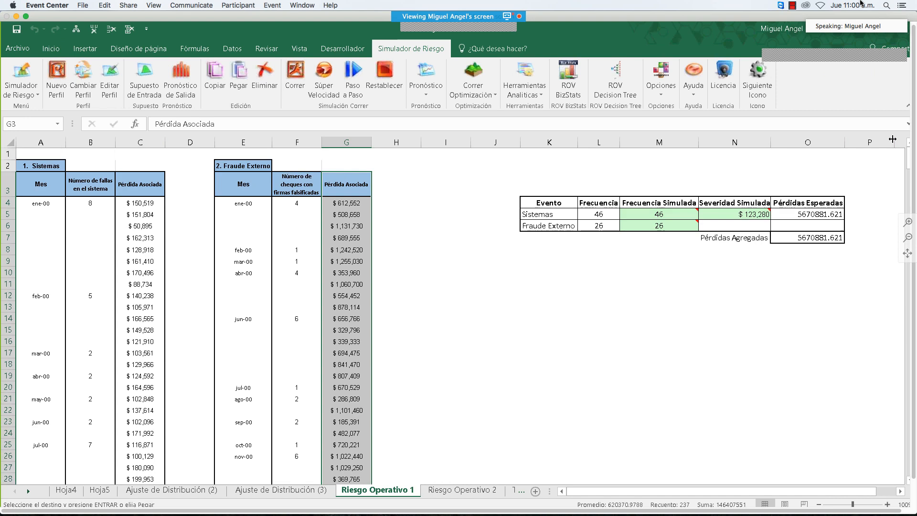
{"action": "left_click", "coordinate": [238, 86]}
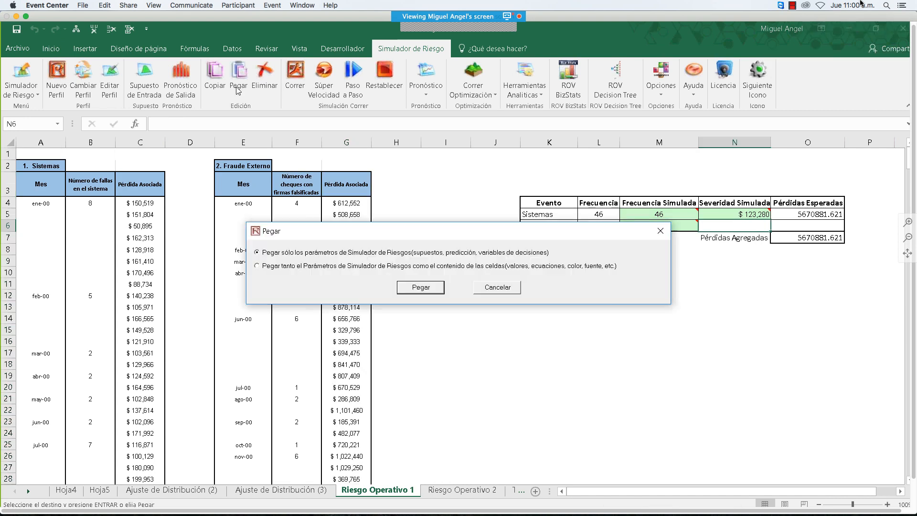
{"action": "left_click", "coordinate": [420, 287]}
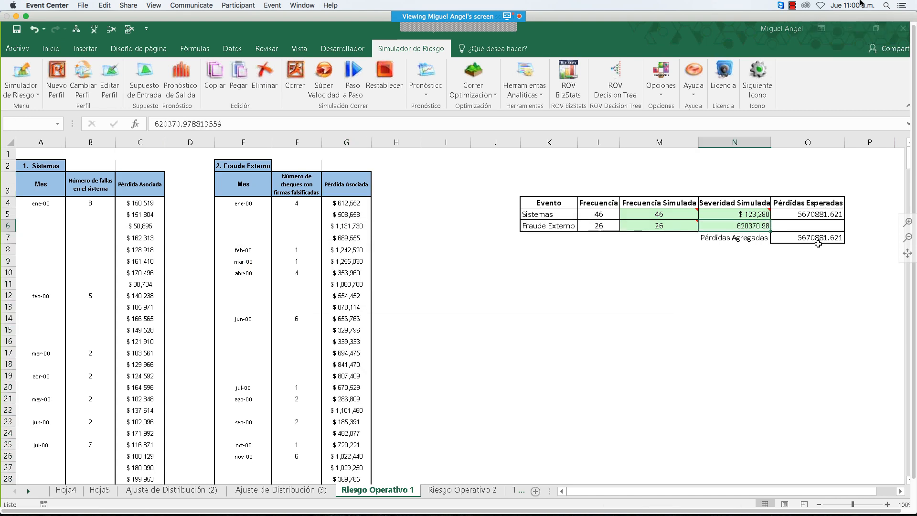
Step: Format the Fraude Externo Severidad Simulada cell N6 as currency
{"action": "left_click", "coordinate": [736, 218]}
{"action": "key", "text": "Return"}
{"action": "left_click", "coordinate": [51, 48]}
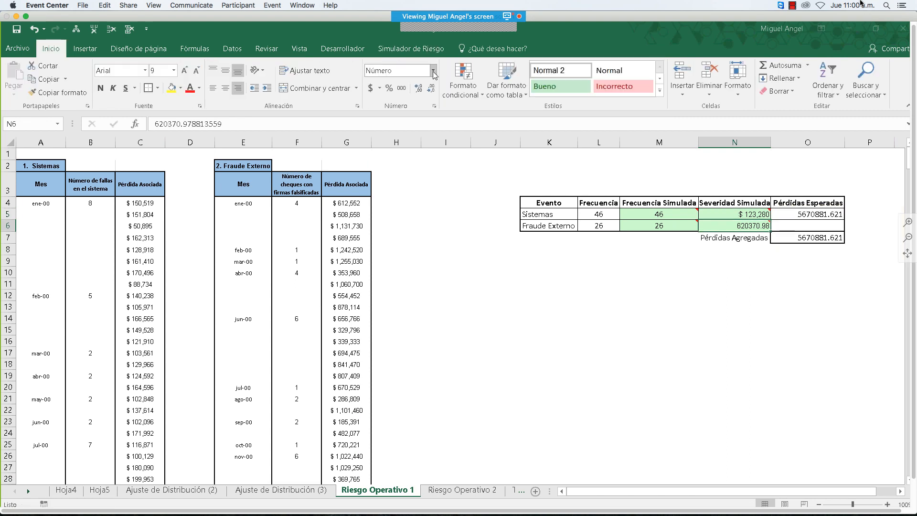
Step: Calculate the Fraude Externo Pérdidas Esperadas in O6 as simulated severity times simulated frequency, +N6*M6
{"action": "left_click", "coordinate": [818, 222]}
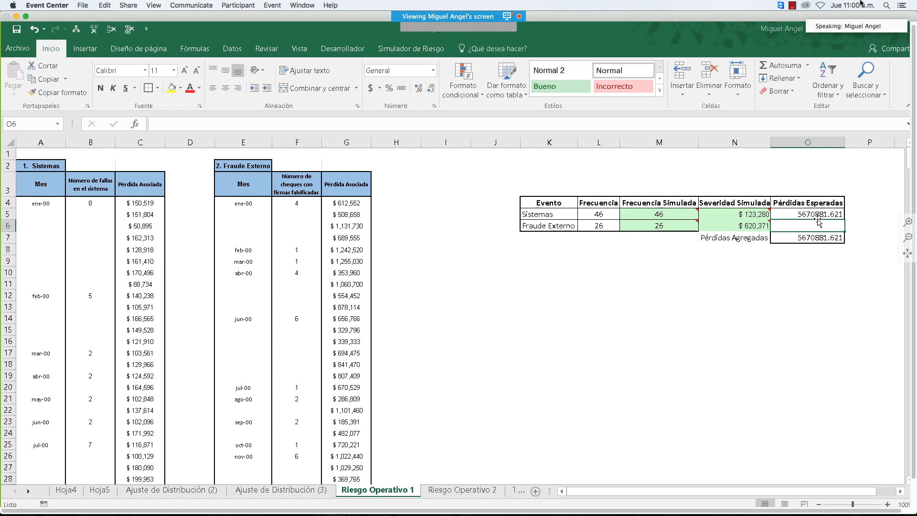
{"action": "type", "text": "+"}
{"action": "key", "text": "Left"}
{"action": "type", "text": "*"}
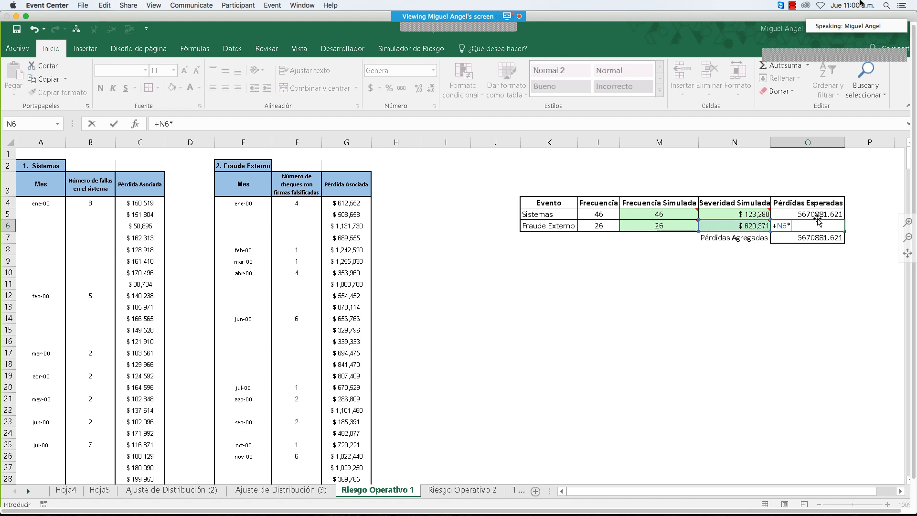
{"action": "type", "text": "M6"}
{"action": "key", "text": "Return"}
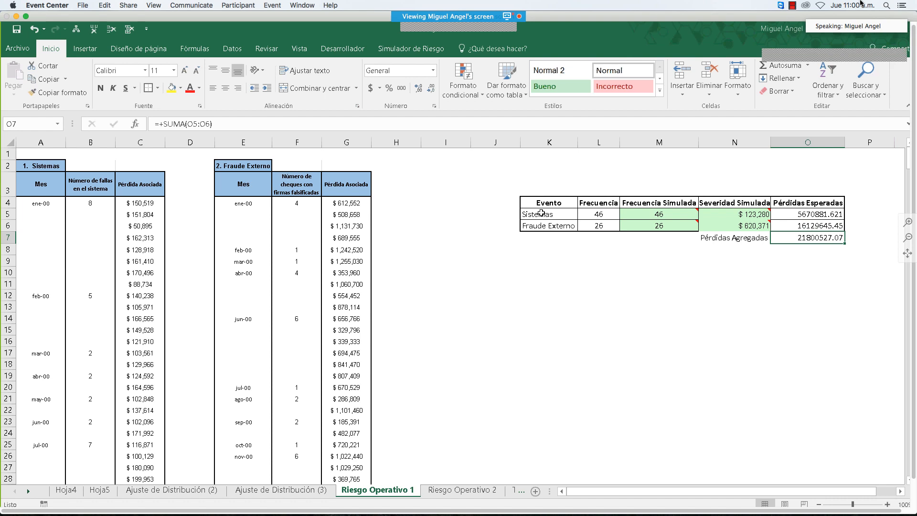
Step: Define an output forecast named Sistemas on the Pérdidas Esperadas cell O5, keeping its forecast window shown
{"action": "left_click", "coordinate": [552, 230]}
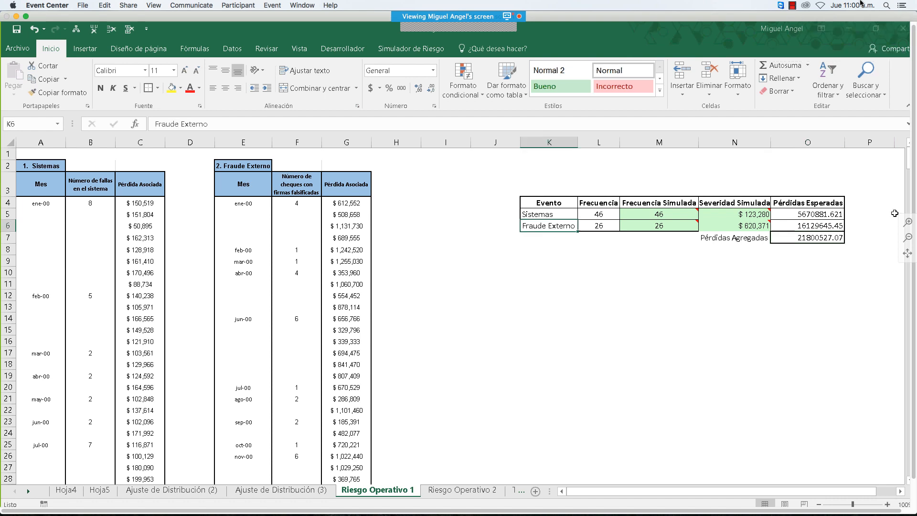
{"action": "left_click", "coordinate": [894, 214]}
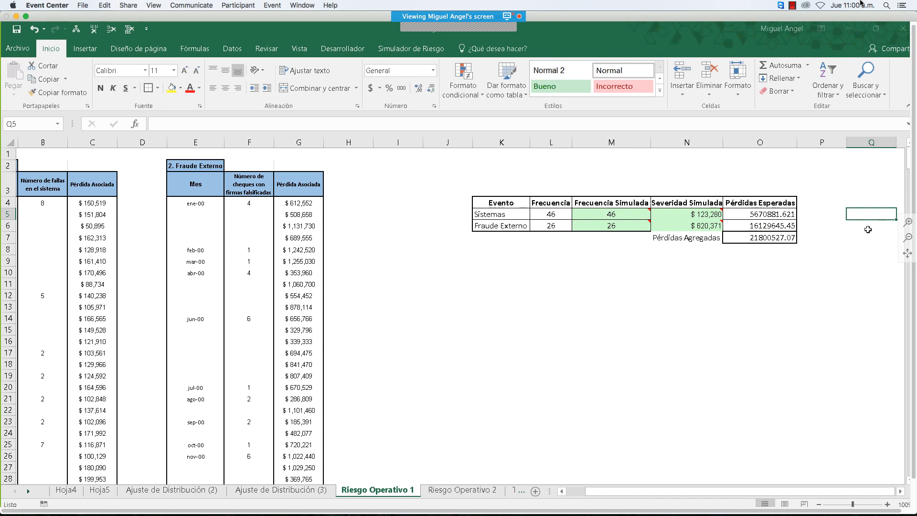
{"action": "scroll", "coordinate": [868, 229], "scroll_direction": "right", "scroll_amount": 1}
{"action": "key", "text": "Left"}
{"action": "key", "text": "Down"}
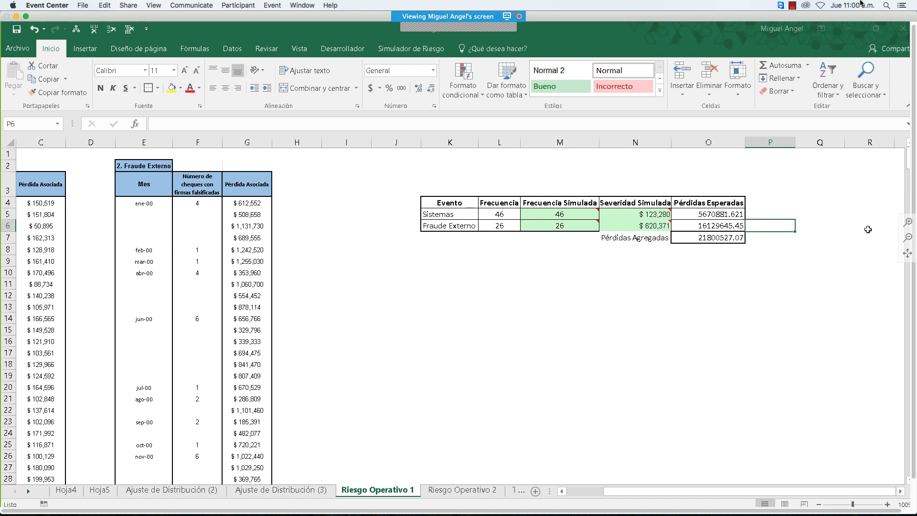
{"action": "key", "text": "Up"}
{"action": "key", "text": "Left"}
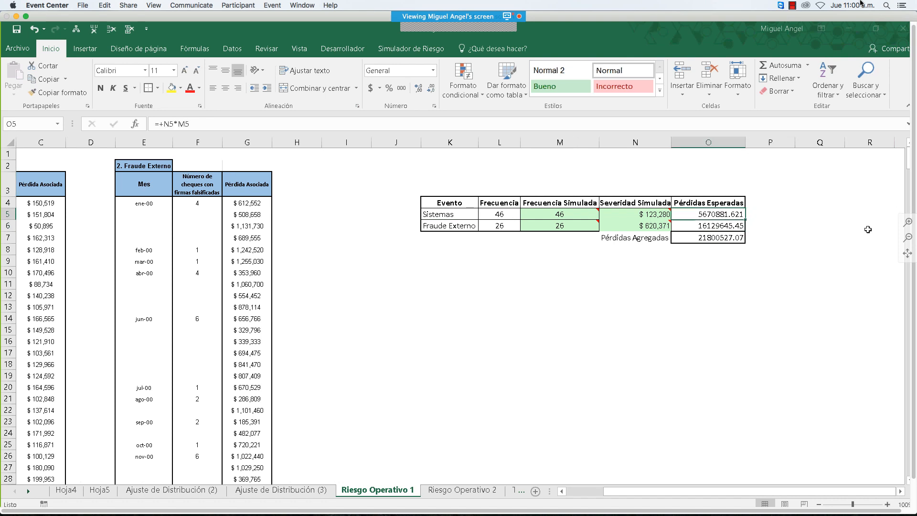
{"action": "left_click", "coordinate": [416, 45]}
{"action": "left_click", "coordinate": [181, 76]}
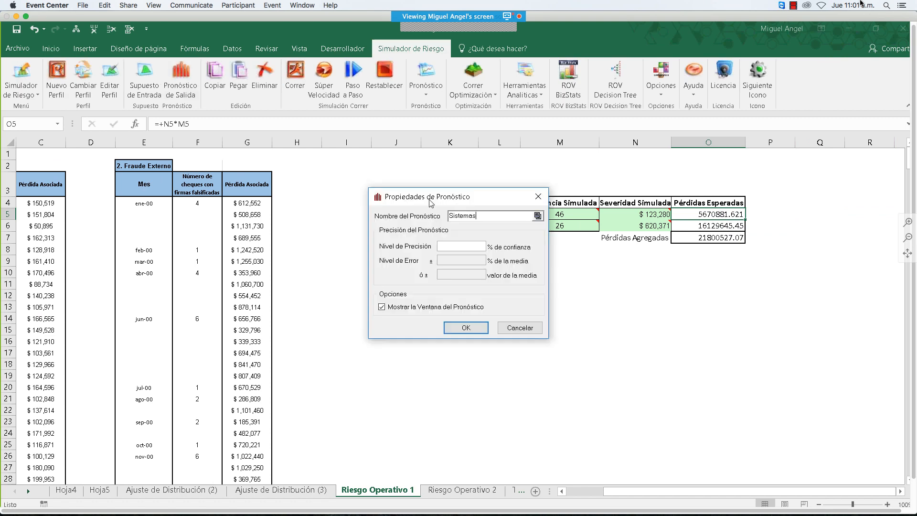
{"action": "left_click", "coordinate": [466, 328]}
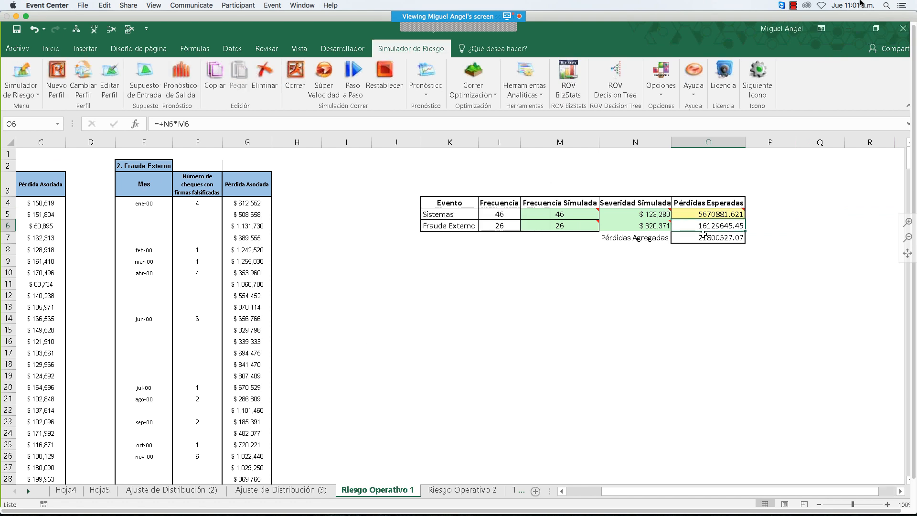
Step: Define an output forecast named Fraude Externo on the Pérdidas Esperadas cell O6
{"action": "key", "text": "Down"}
{"action": "left_click", "coordinate": [184, 84]}
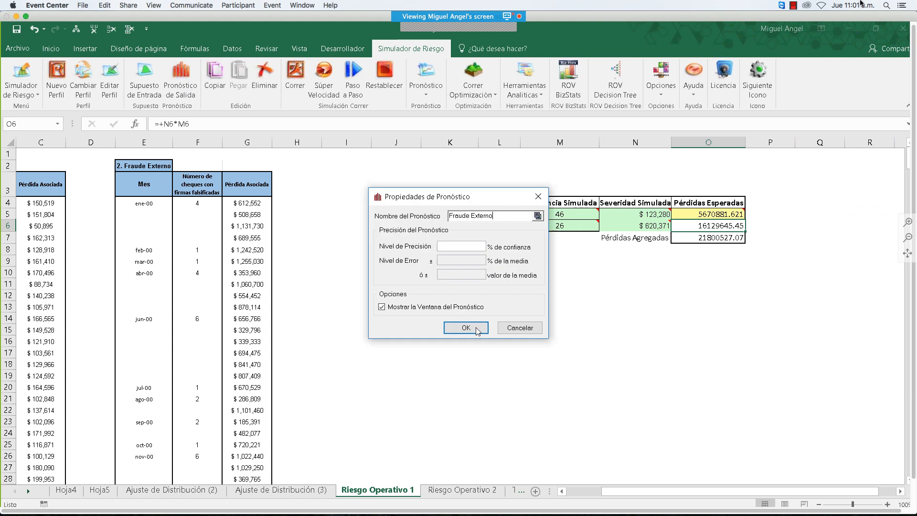
{"action": "left_click", "coordinate": [467, 328]}
Step: Define an output forecast named Pérdidas Agregadas on the aggregate loss cell O7, keeping its forecast window shown
{"action": "key", "text": "Down"}
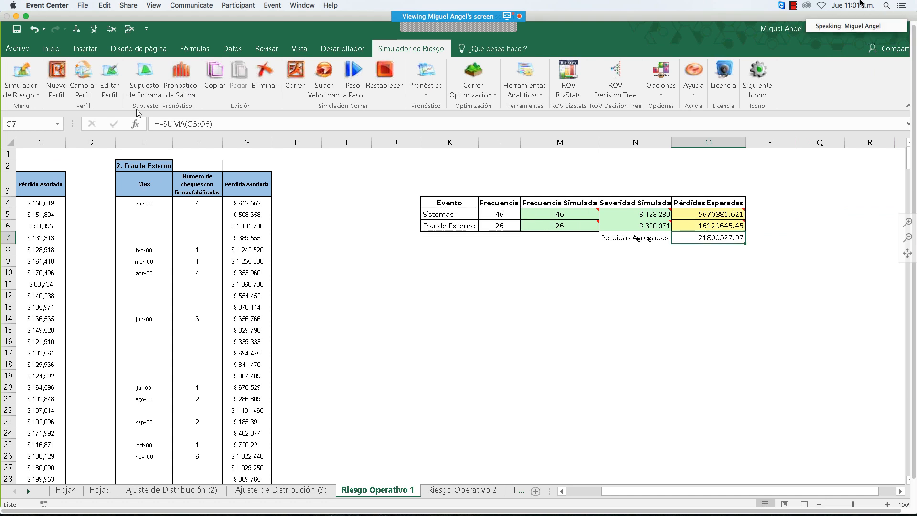
{"action": "left_click", "coordinate": [181, 88]}
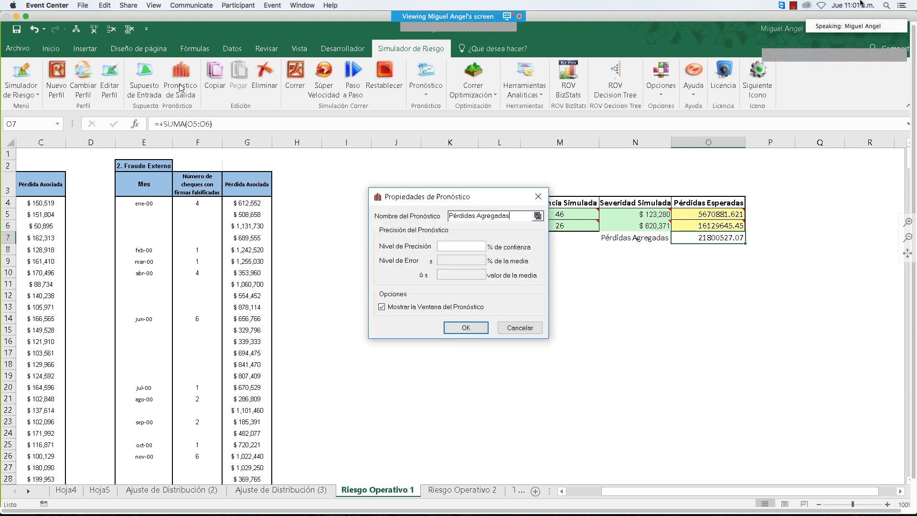
{"action": "left_click", "coordinate": [467, 328]}
Step: Run the simulation and move the Pérdidas Agregadas forecast window aside to view the losses table while trials run
{"action": "left_click", "coordinate": [296, 94]}
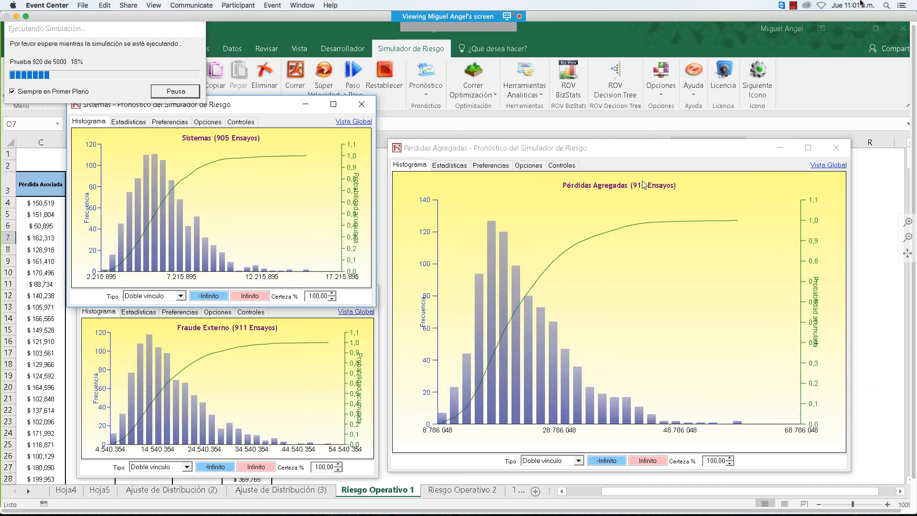
{"action": "left_click", "coordinate": [607, 148]}
{"action": "left_click_drag", "start_coordinate": [606, 193], "coordinate": [606, 293]}
{"action": "left_click_drag", "start_coordinate": [718, 262], "coordinate": [722, 264]}
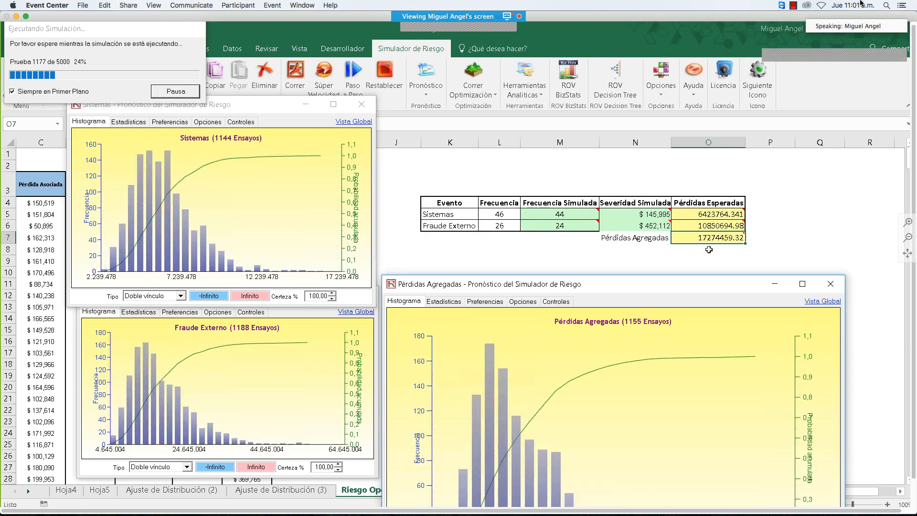
{"action": "left_click", "coordinate": [695, 238]}
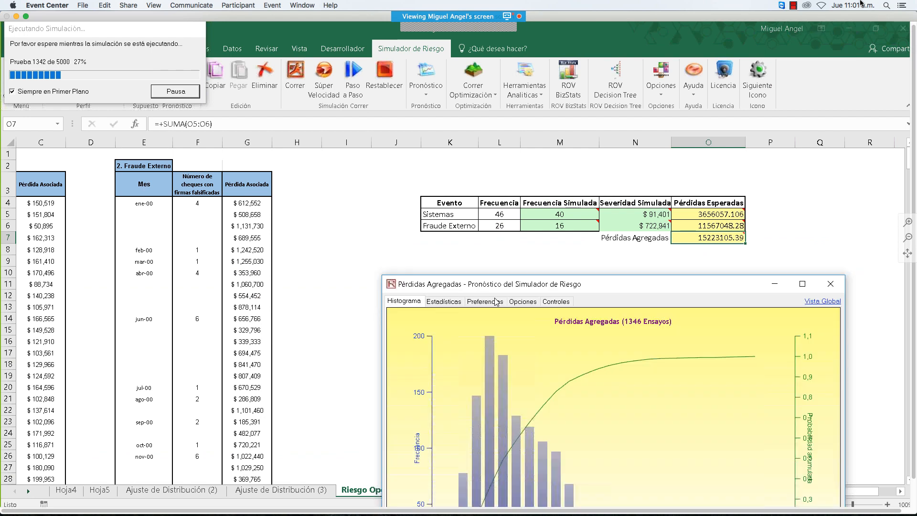
{"action": "left_click_drag", "start_coordinate": [497, 289], "coordinate": [495, 123]}
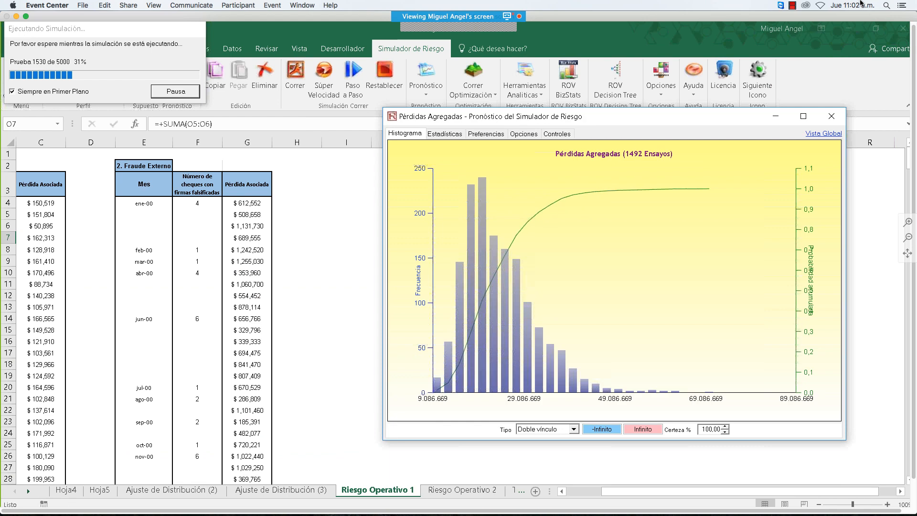
Step: Bring the Sistemas and Fraude Externo forecast windows back into view and enlarge the Pérdidas Agregadas window beside them
{"action": "left_click", "coordinate": [237, 512]}
{"action": "left_click", "coordinate": [447, 472]}
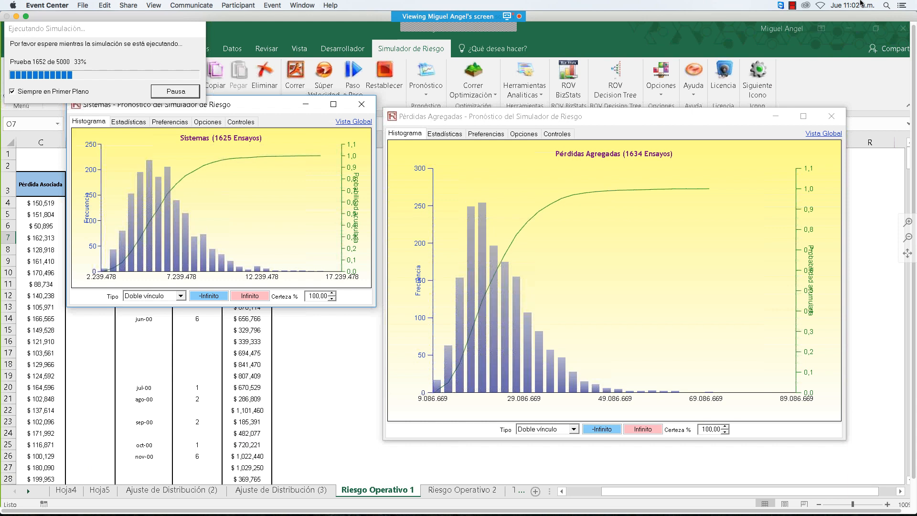
{"action": "left_click", "coordinate": [236, 512]}
{"action": "left_click", "coordinate": [525, 472]}
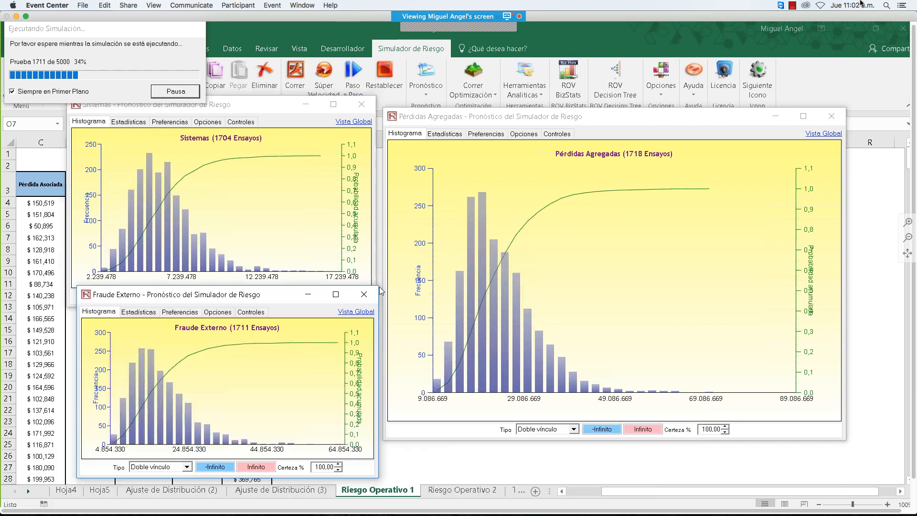
{"action": "left_click", "coordinate": [497, 114]}
{"action": "left_click_drag", "start_coordinate": [497, 114], "coordinate": [497, 103]}
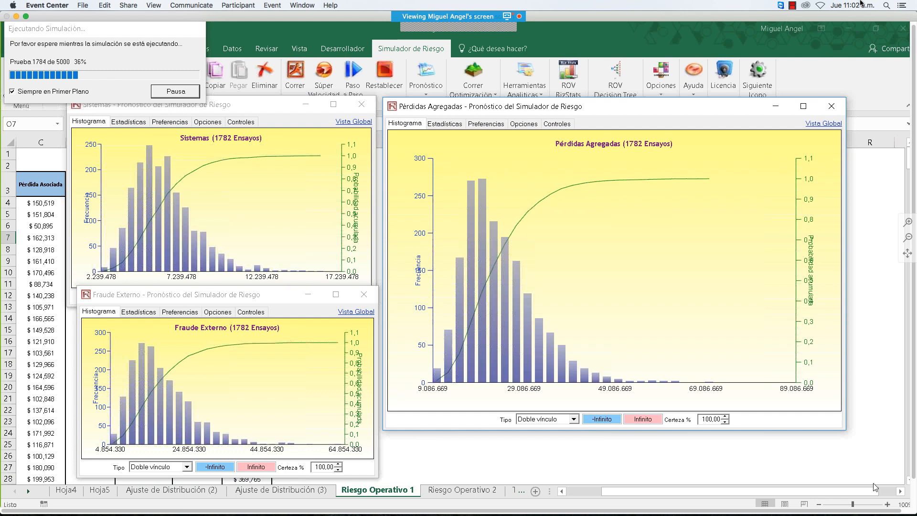
{"action": "left_click_drag", "start_coordinate": [852, 443], "coordinate": [870, 477]}
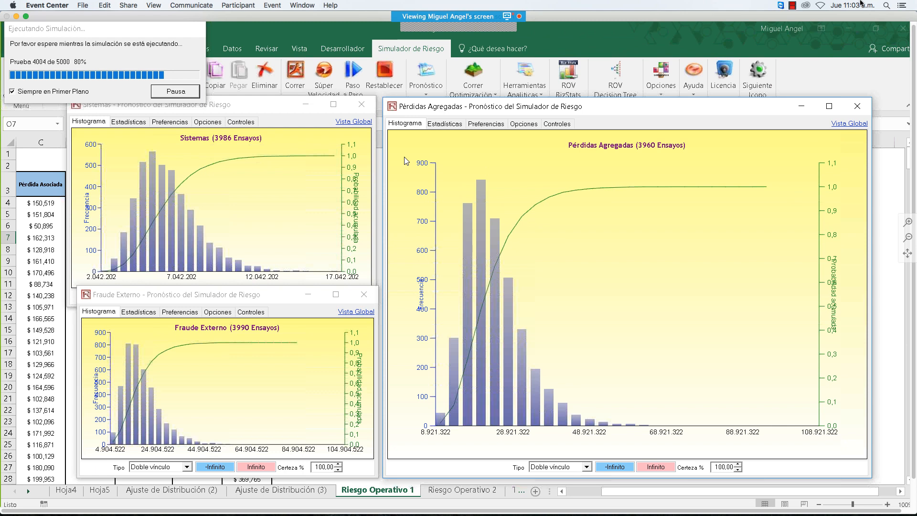
Step: Examine the statistics of the Sistemas, Fraude Externo and Pérdidas Agregadas forecasts, including trial count and 95% error precision
{"action": "left_click", "coordinate": [128, 122]}
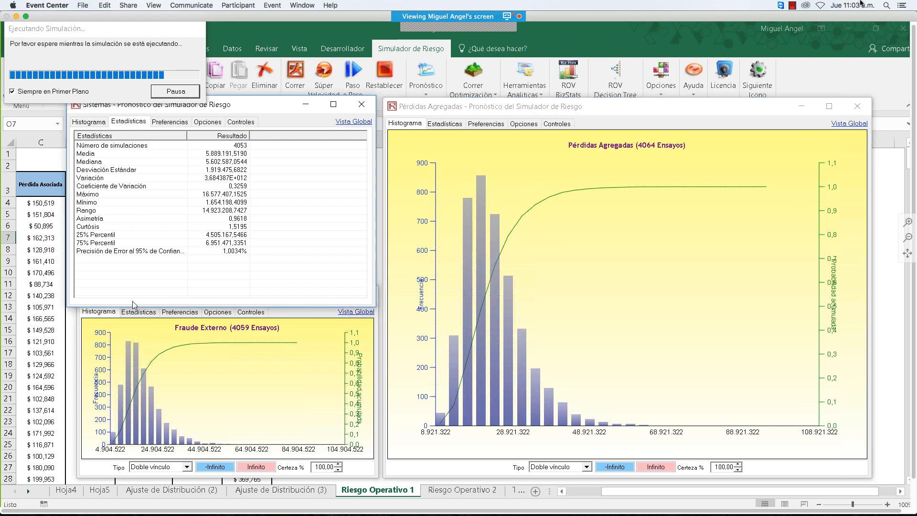
{"action": "left_click", "coordinate": [138, 311]}
{"action": "left_click", "coordinate": [445, 124]}
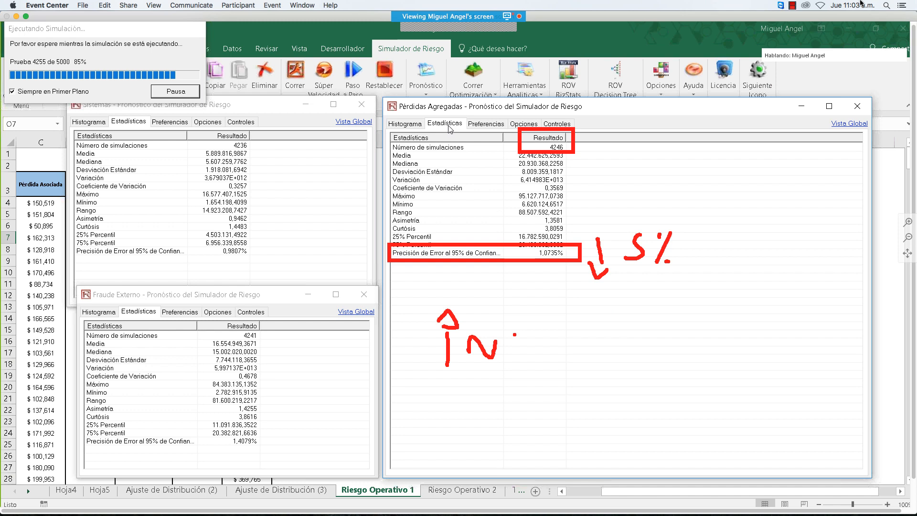
{"action": "left_click", "coordinate": [495, 312]}
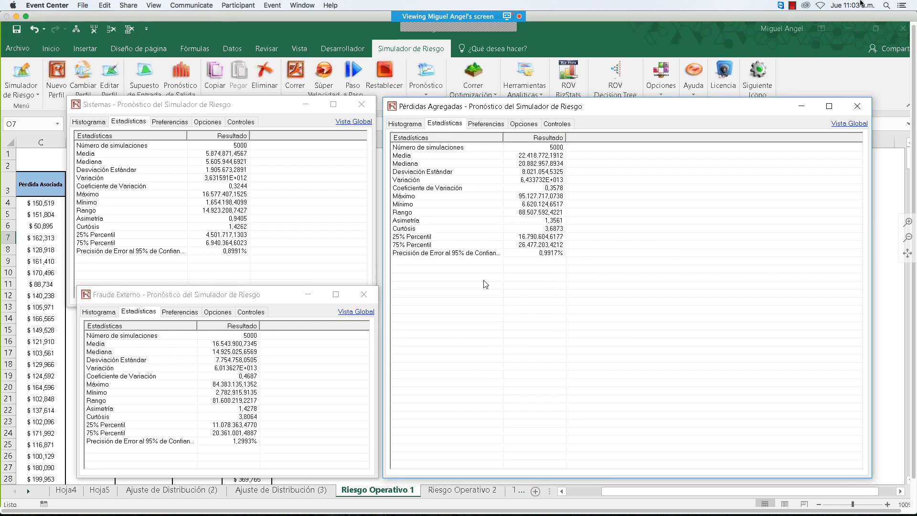
Step: Switch the Sistemas, Fraude Externo and Pérdidas Agregadas forecasts back to their histograms
{"action": "left_click", "coordinate": [101, 132]}
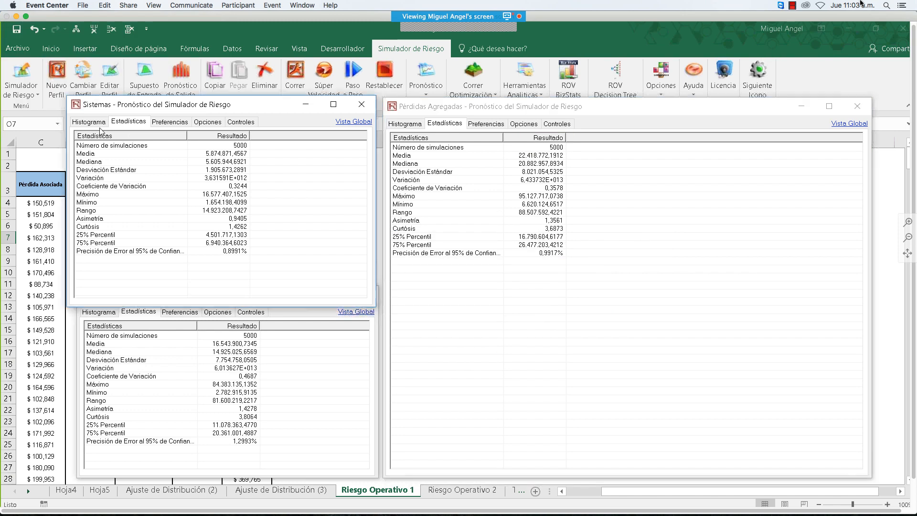
{"action": "left_click", "coordinate": [98, 123]}
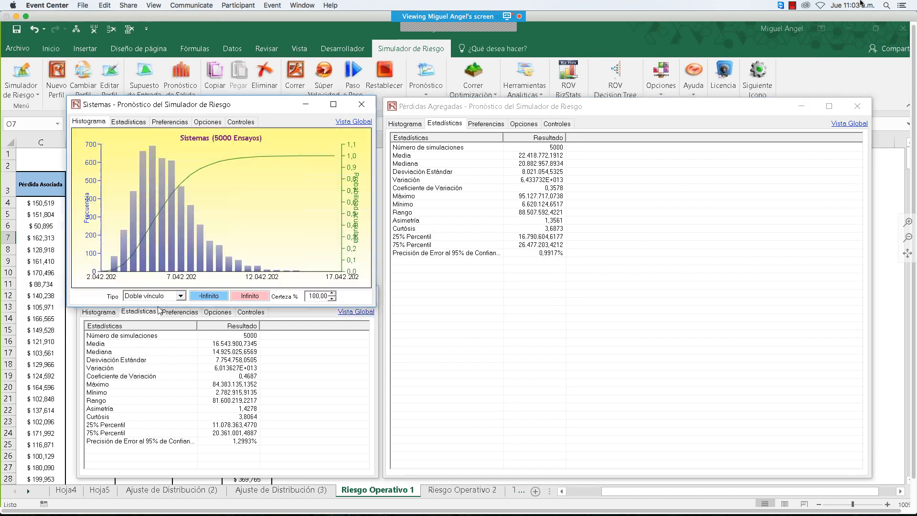
{"action": "left_click", "coordinate": [110, 314]}
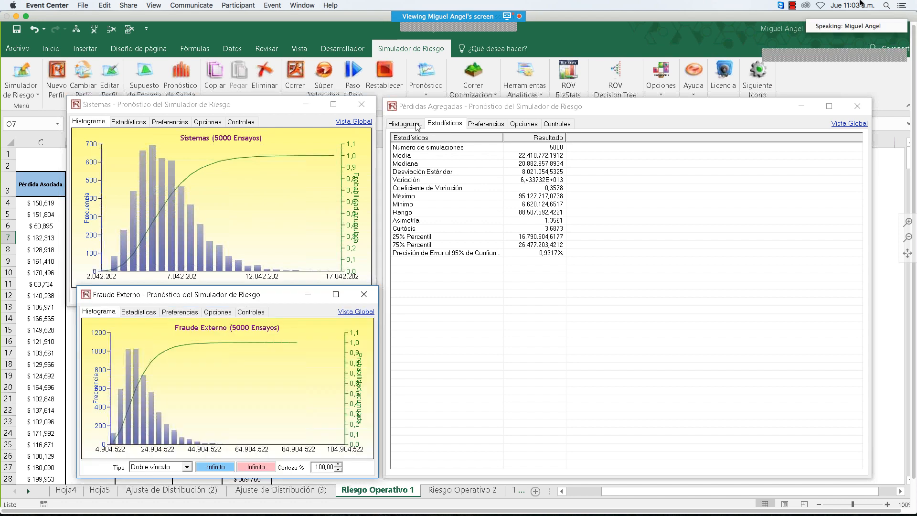
{"action": "left_click", "coordinate": [405, 124]}
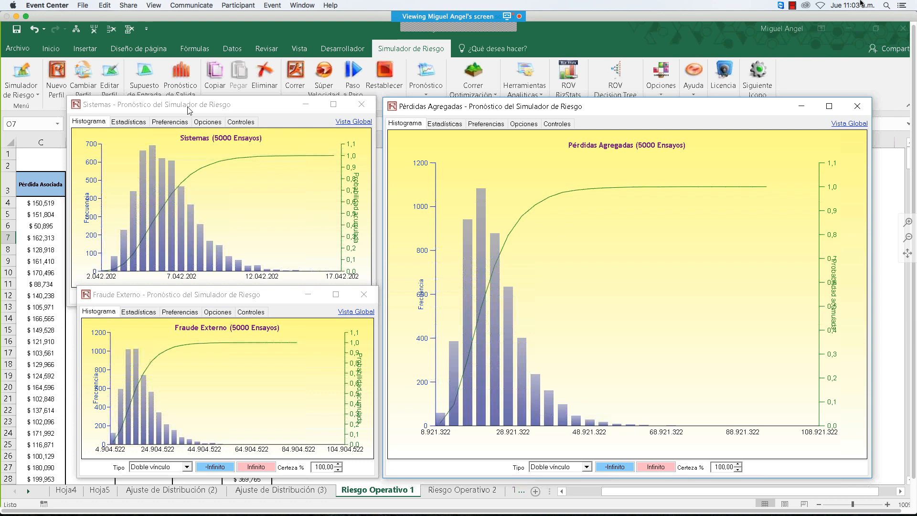
Step: Close the Sistemas, Fraude Externo and Pérdidas Agregadas forecast windows
{"action": "left_click_drag", "start_coordinate": [188, 109], "coordinate": [186, 104]}
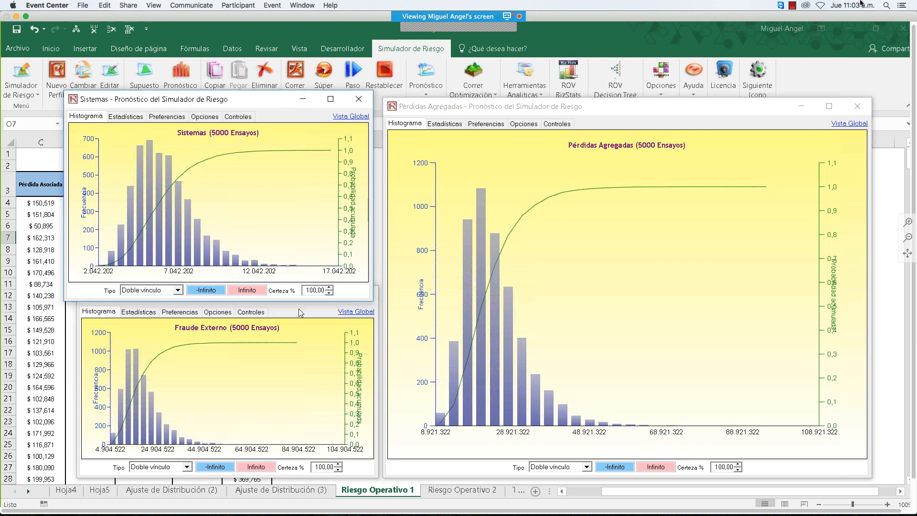
{"action": "left_click", "coordinate": [359, 99]}
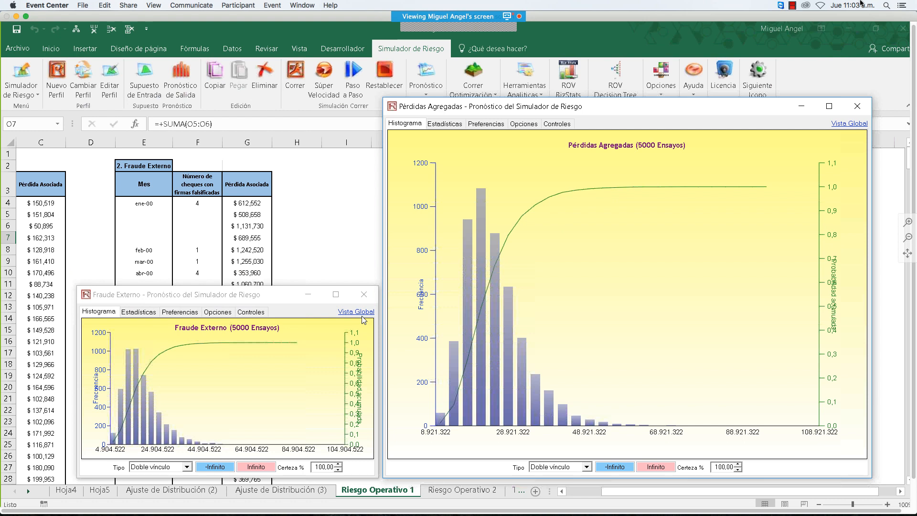
{"action": "left_click", "coordinate": [364, 294]}
{"action": "left_click", "coordinate": [855, 104]}
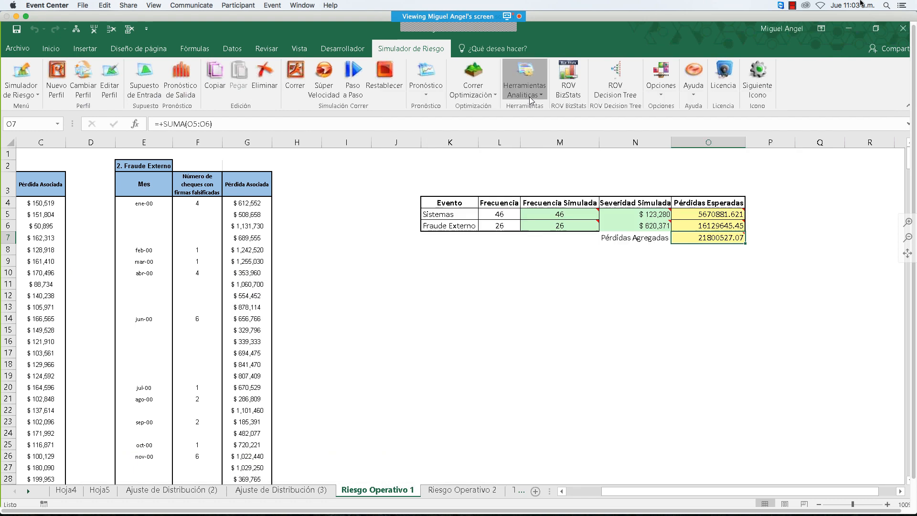
Step: Create a forecast statistics table for all three forecasts with the Media and the 99.9% left-tail percentile
{"action": "left_click", "coordinate": [530, 97]}
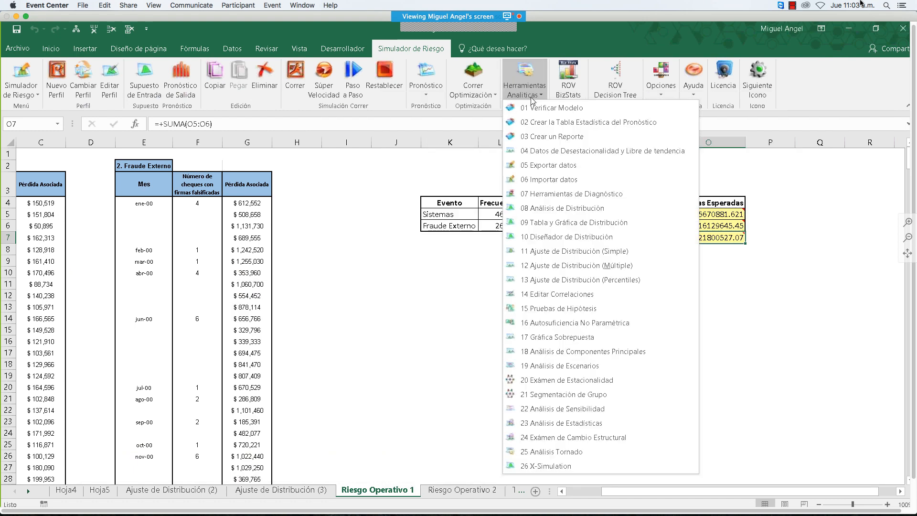
{"action": "left_click", "coordinate": [561, 122]}
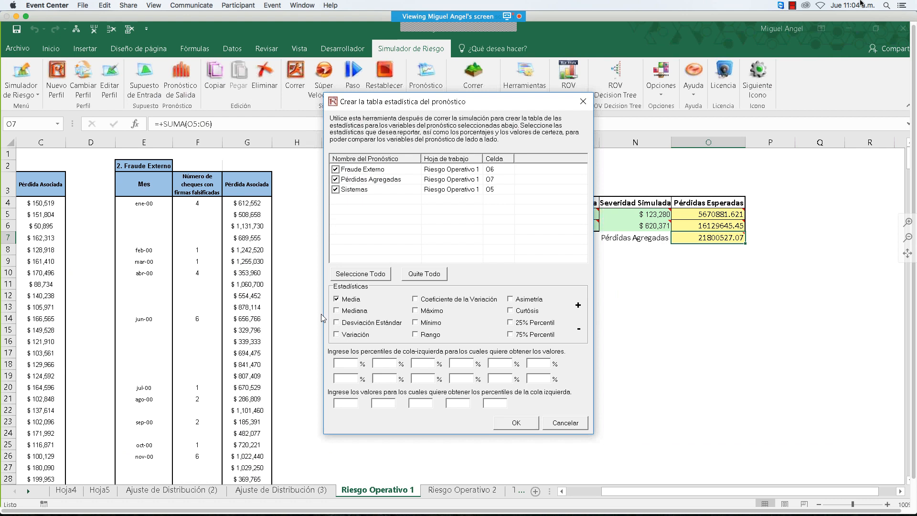
{"action": "left_click", "coordinate": [346, 364]}
{"action": "type", "text": "99.9"}
{"action": "left_click", "coordinate": [526, 418]}
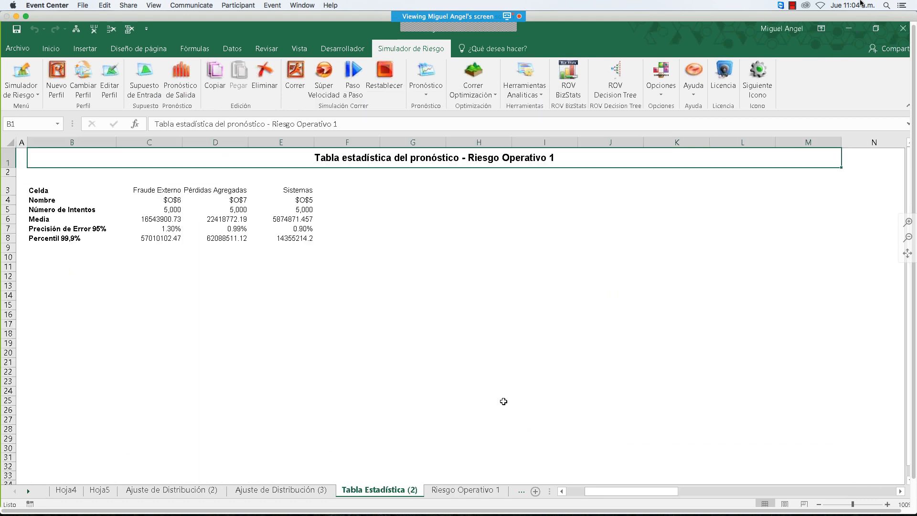
Step: Relabel the Media row in B6 of the statistics table as Media-PE
{"action": "left_click", "coordinate": [157, 223]}
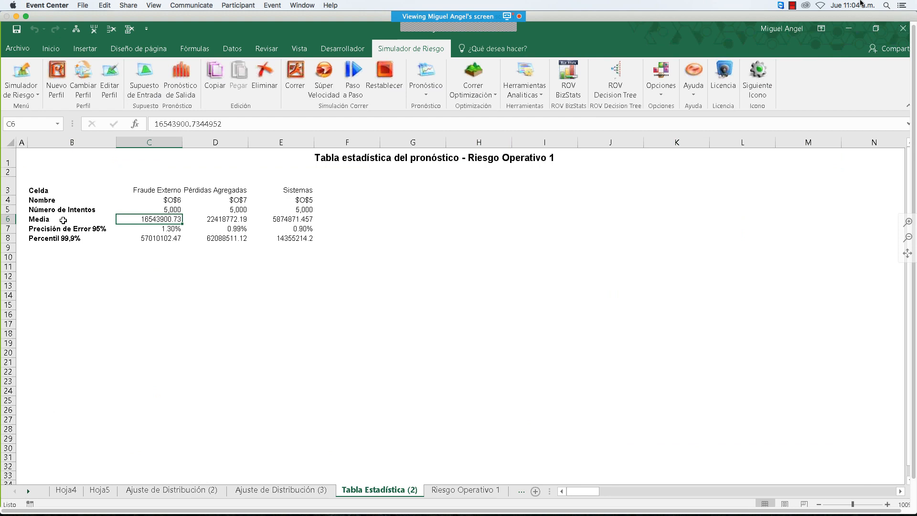
{"action": "left_click", "coordinate": [63, 220]}
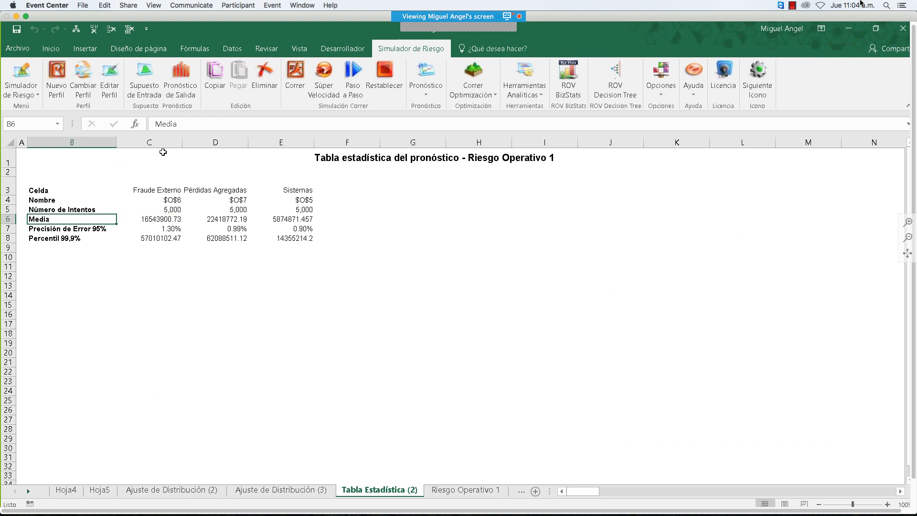
{"action": "left_click", "coordinate": [190, 123]}
{"action": "type", "text": "-"}
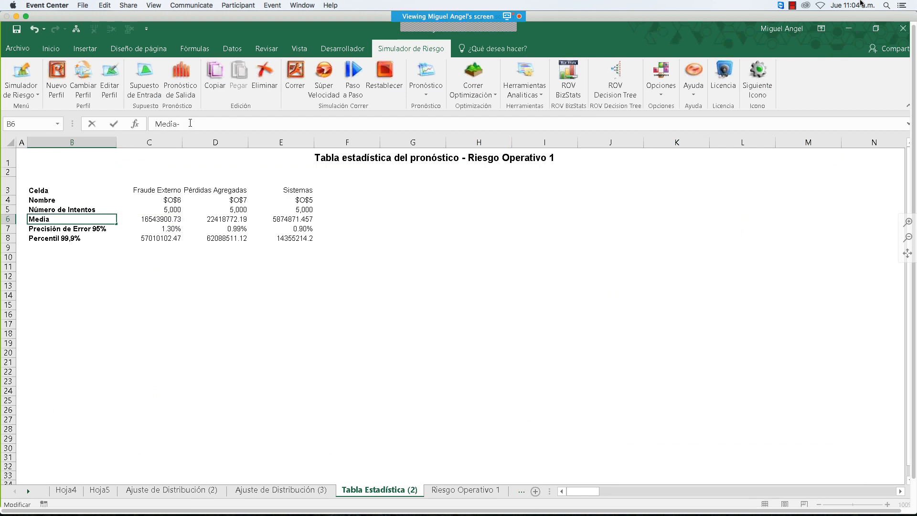
{"action": "type", "text": "PE"}
{"action": "key", "text": "Return"}
{"action": "key", "text": "Return"}
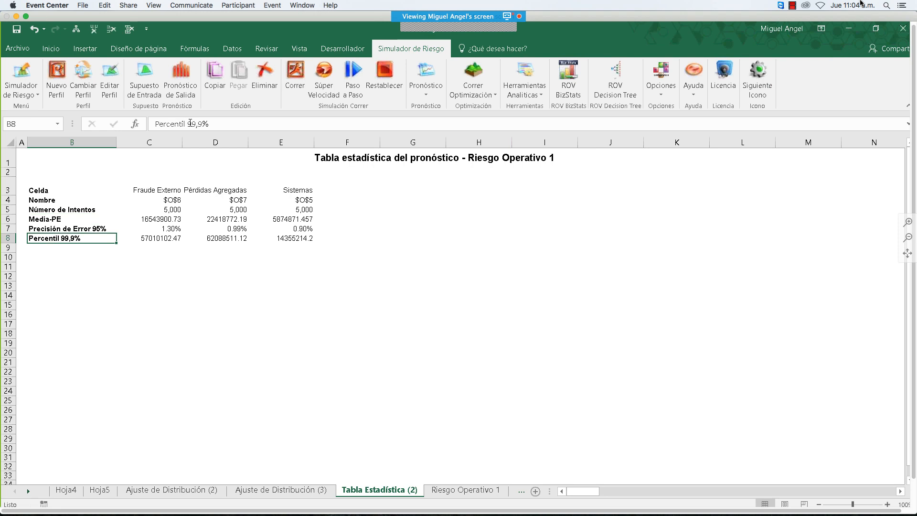
Step: Relabel the percentile row in B8 as "Percentil 99,9%. PC"
{"action": "left_click", "coordinate": [221, 121]}
{"action": "type", "text": ". "}
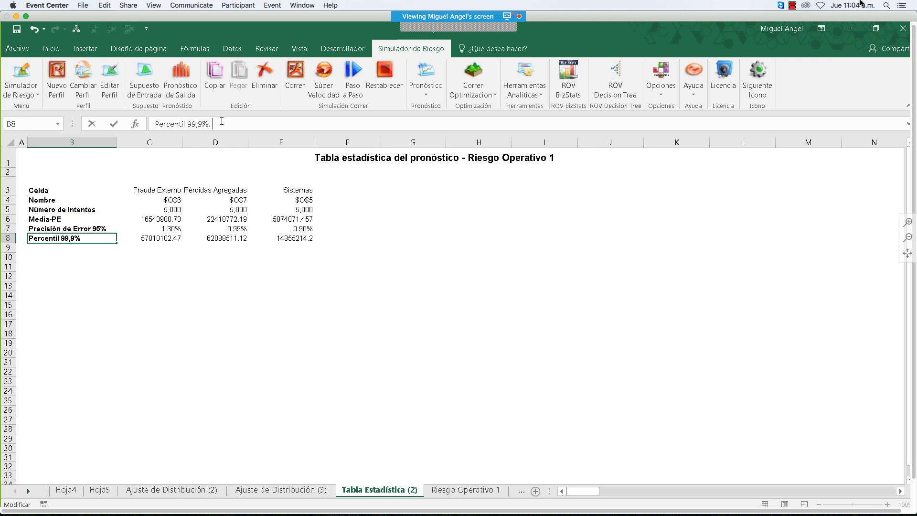
{"action": "type", "text": "PC"}
{"action": "key", "text": "Return"}
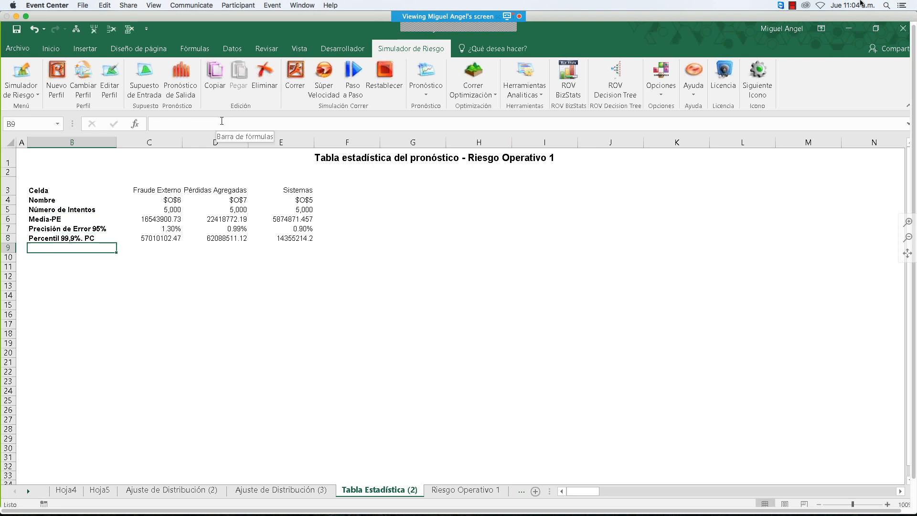
Step: Add the row label PNE in B9 below the percentile row
{"action": "key", "text": "Up"}
{"action": "key", "text": "Down"}
{"action": "type", "text": "PNE"}
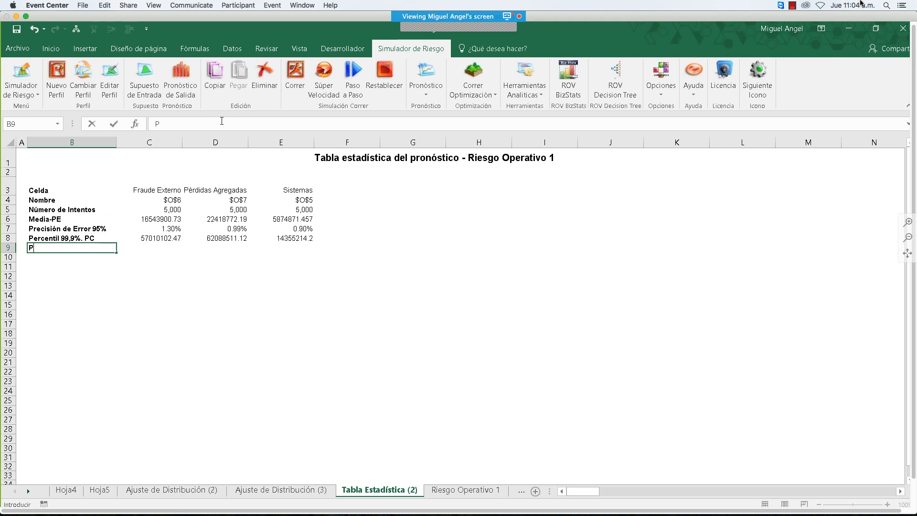
{"action": "key", "text": "Return"}
Step: Calculate the Fraude Externo PNE in C9 as the 99.9% percentile minus the mean, +C8-C6
{"action": "key", "text": "Right"}
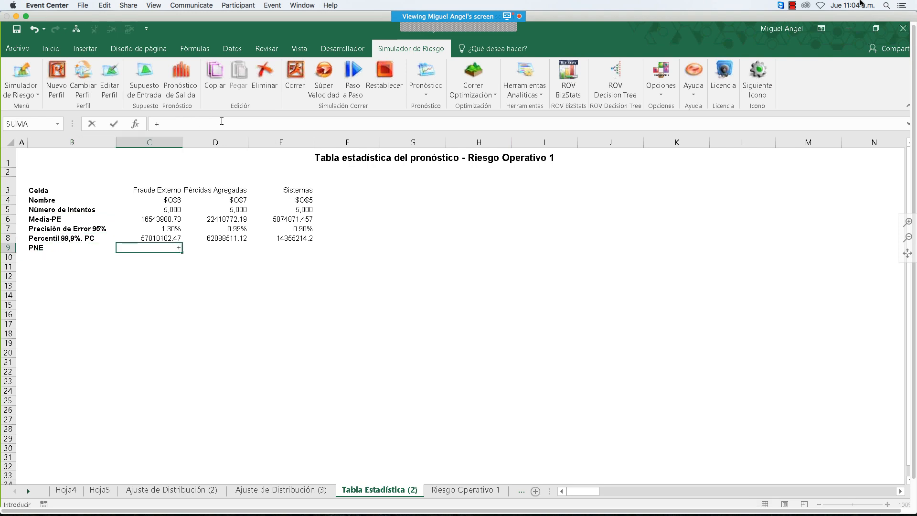
{"action": "type", "text": "+"}
{"action": "key", "text": "Up"}
{"action": "type", "text": "-"}
{"action": "key", "text": "Up"}
{"action": "key", "text": "Up"}
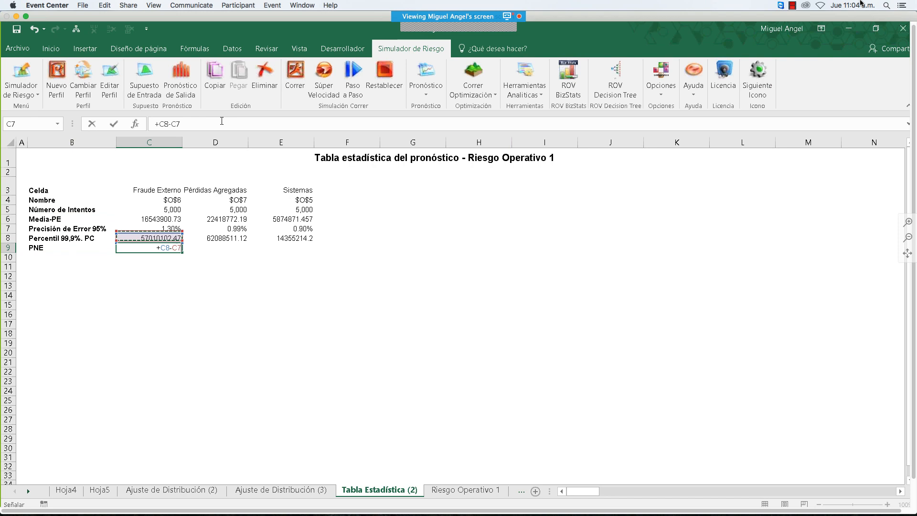
{"action": "key", "text": "Return"}
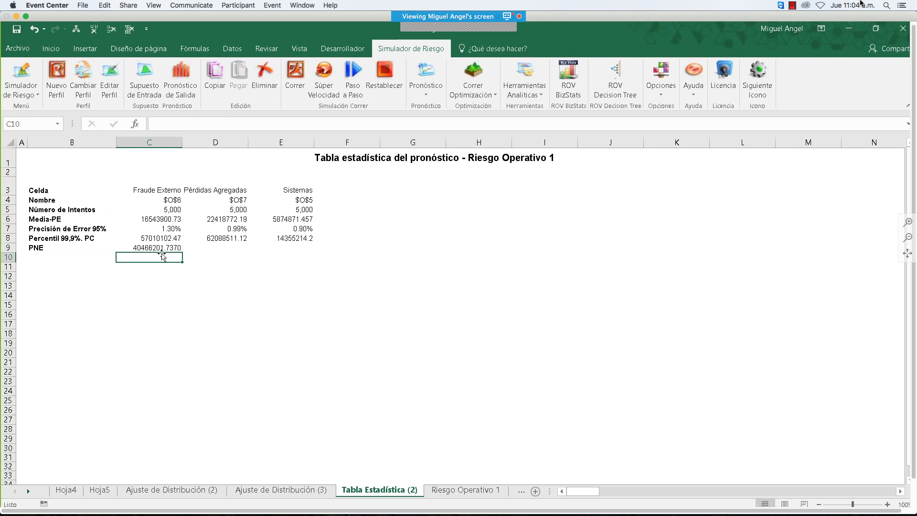
Step: Fill the PNE formula from C9 across to E9 for Pérdidas Agregadas and Sistemas
{"action": "key", "text": "Up"}
{"action": "left_click_drag", "start_coordinate": [184, 252], "coordinate": [307, 238]}
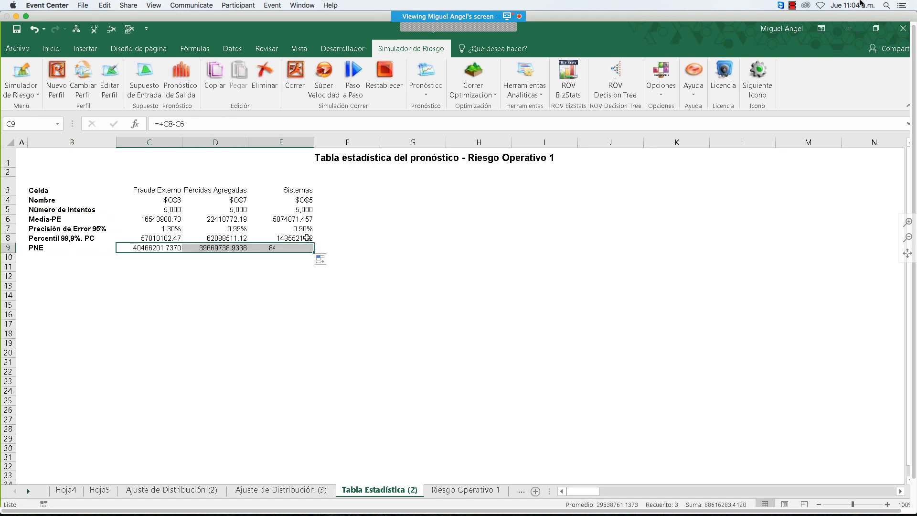
{"action": "left_click", "coordinate": [179, 251]}
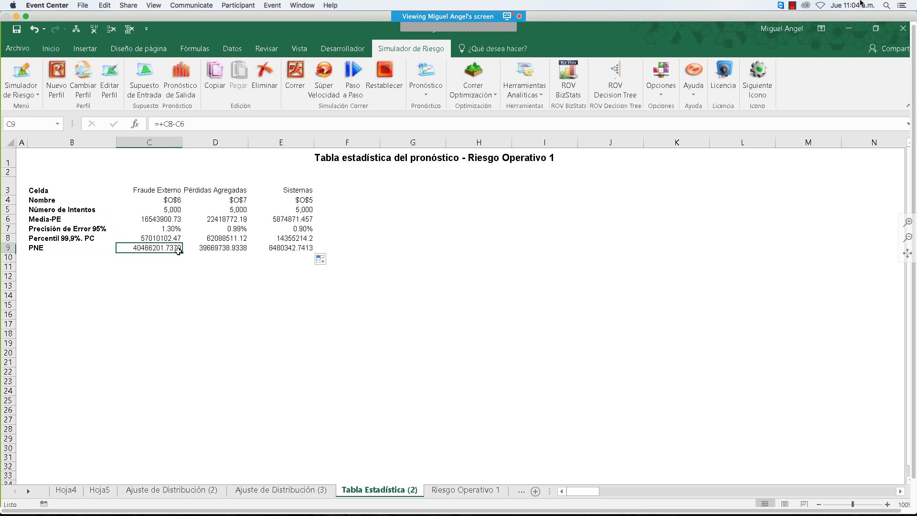
Step: Compare the PNE values of Fraude Externo, Pérdidas Agregadas and Sistemas in row 9
{"action": "left_click_drag", "start_coordinate": [178, 250], "coordinate": [229, 251]}
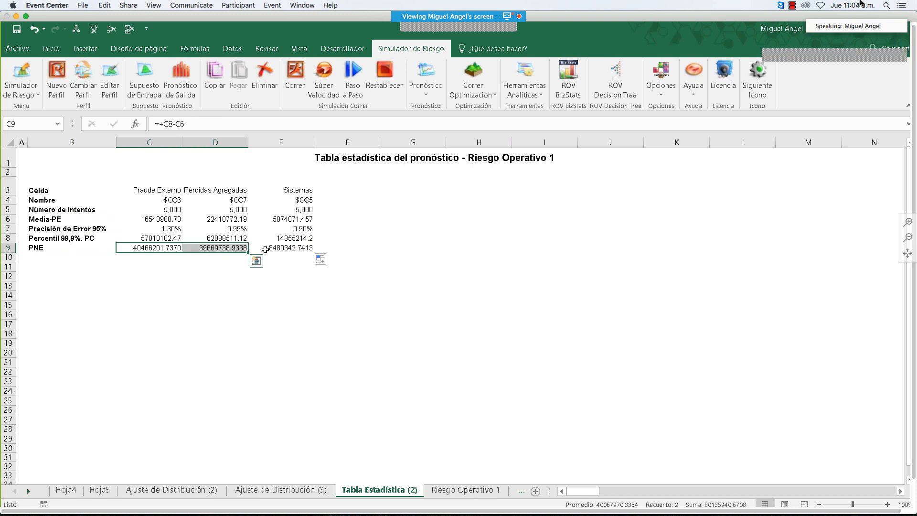
{"action": "key", "text": "Down"}
{"action": "key", "text": "Down"}
{"action": "key", "text": "Down"}
{"action": "left_click", "coordinate": [158, 247]}
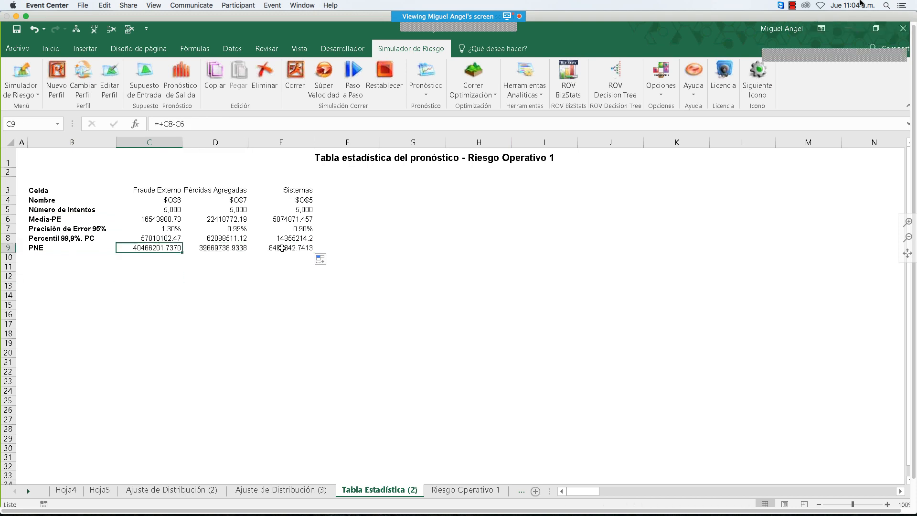
{"action": "left_click", "coordinate": [282, 248]}
{"action": "left_click", "coordinate": [220, 247]}
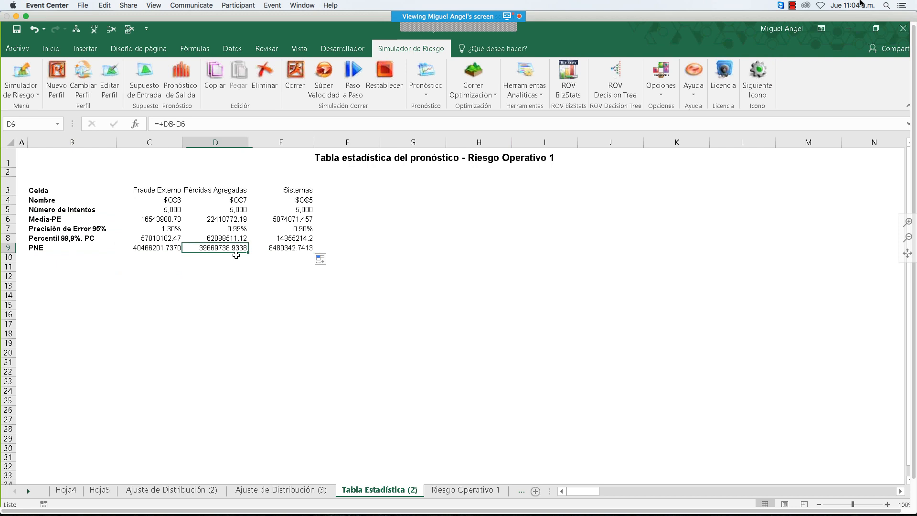
{"action": "left_click", "coordinate": [170, 248]}
Step: Move the Sistemas column E3:E9 out of the table to the empty cells D11:D17
{"action": "left_click", "coordinate": [291, 191]}
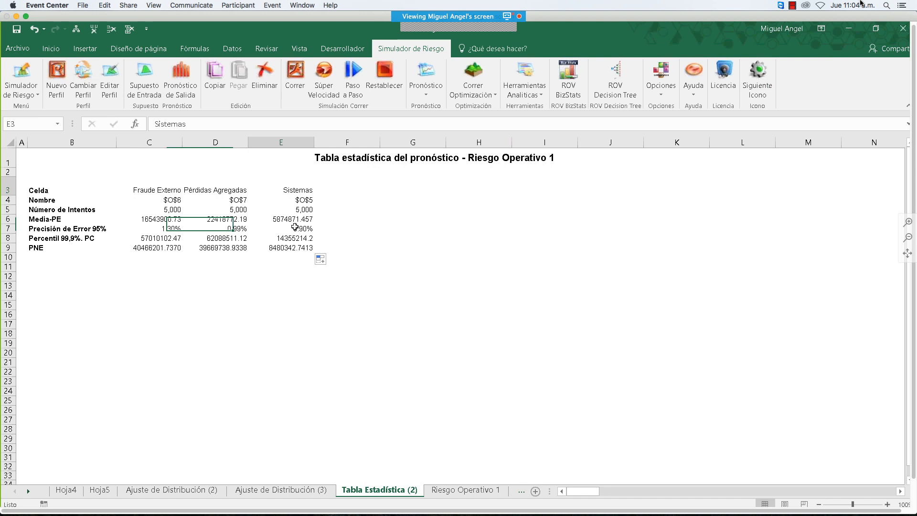
{"action": "left_click_drag", "start_coordinate": [284, 258], "coordinate": [284, 248]}
{"action": "left_click_drag", "start_coordinate": [287, 190], "coordinate": [288, 243]}
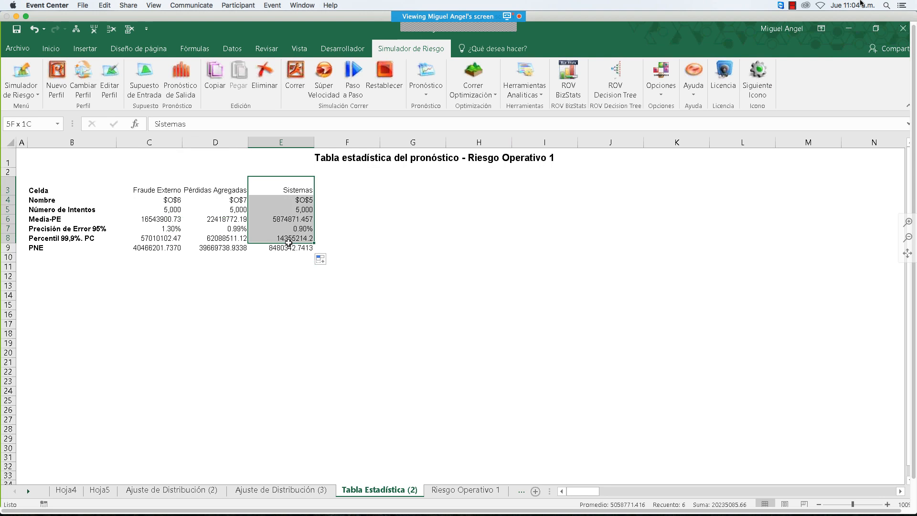
{"action": "left_click", "coordinate": [218, 304]}
{"action": "left_click_drag", "start_coordinate": [292, 192], "coordinate": [291, 254]}
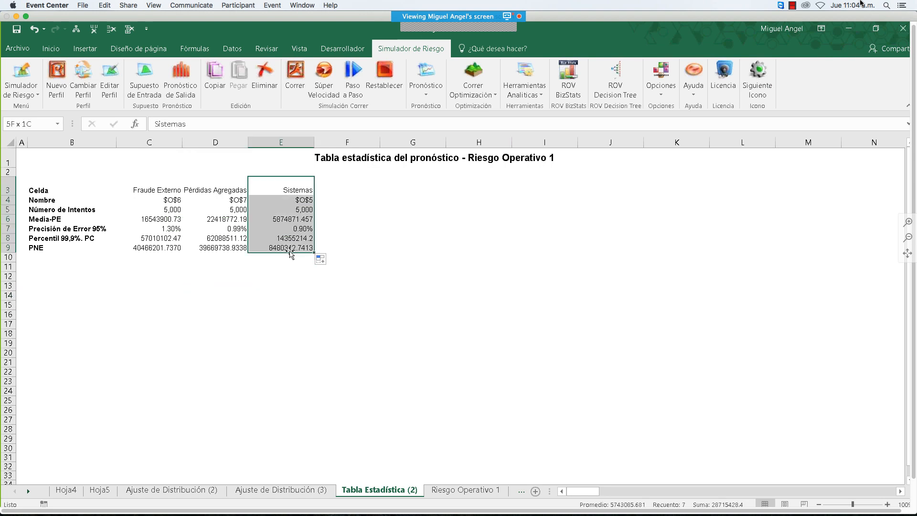
{"action": "key", "text": "ctrl+c"}
{"action": "key", "text": "Left"}
{"action": "left_click", "coordinate": [215, 262]}
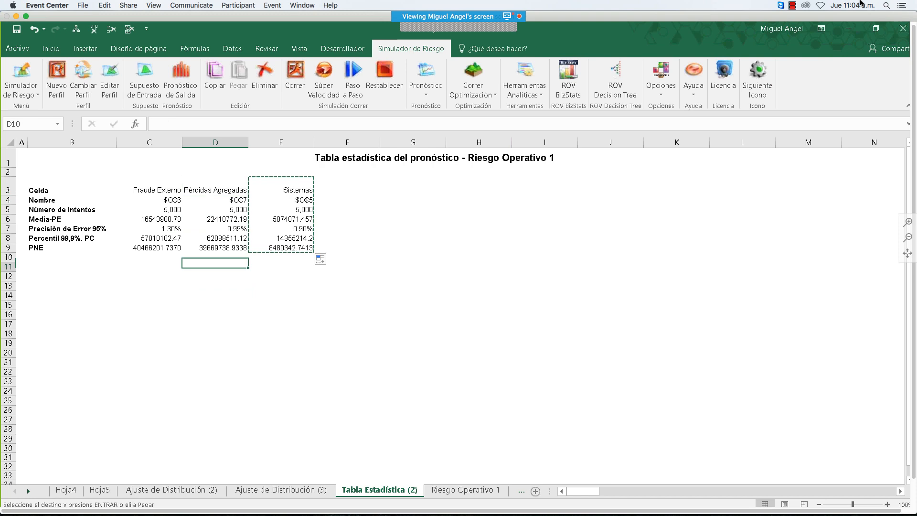
{"action": "key", "text": "Return"}
Step: Move the Pérdidas Agregadas column from D3:D9 to E3:E9
{"action": "key", "text": "Up"}
{"action": "key", "text": "ctrl+shift+Up"}
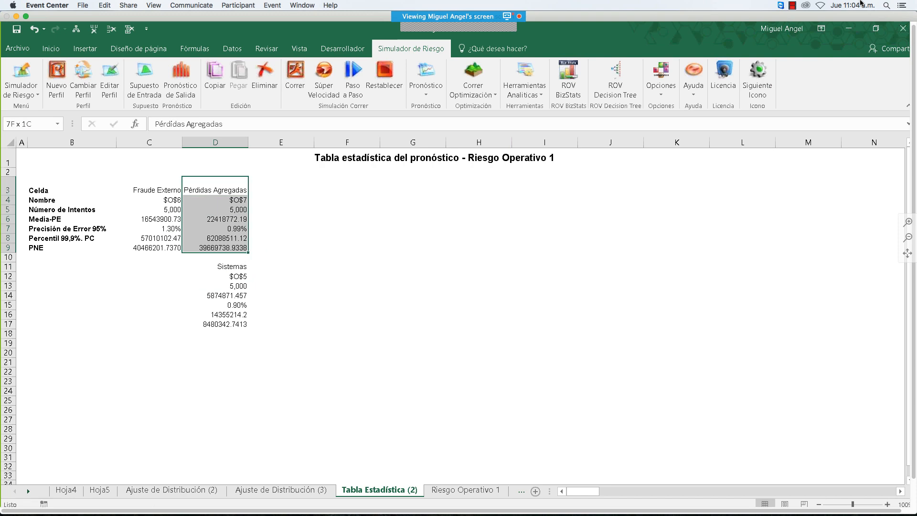
{"action": "left_click_drag", "start_coordinate": [248, 228], "coordinate": [314, 228]}
{"action": "key", "text": "Left"}
{"action": "key", "text": "ctrl+Down"}
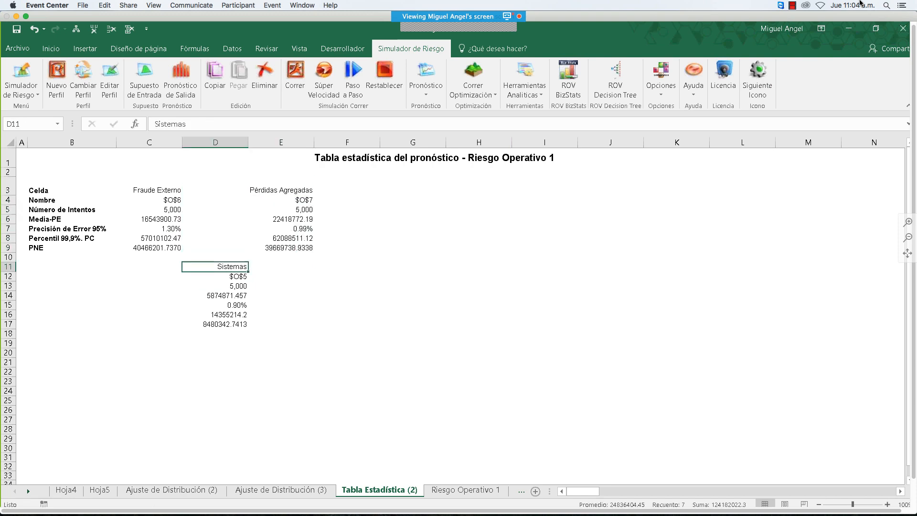
Step: Move the Sistemas block from D11:D17 into D3:D9, between Fraude Externo and Pérdidas Agregadas
{"action": "key", "text": "ctrl+shift+Down"}
{"action": "key", "text": "ctrl+x"}
{"action": "key", "text": "Up"}
{"action": "key", "text": "Left"}
{"action": "key", "text": "Left"}
{"action": "key", "text": "ctrl+Up"}
{"action": "key", "text": "ctrl+Up"}
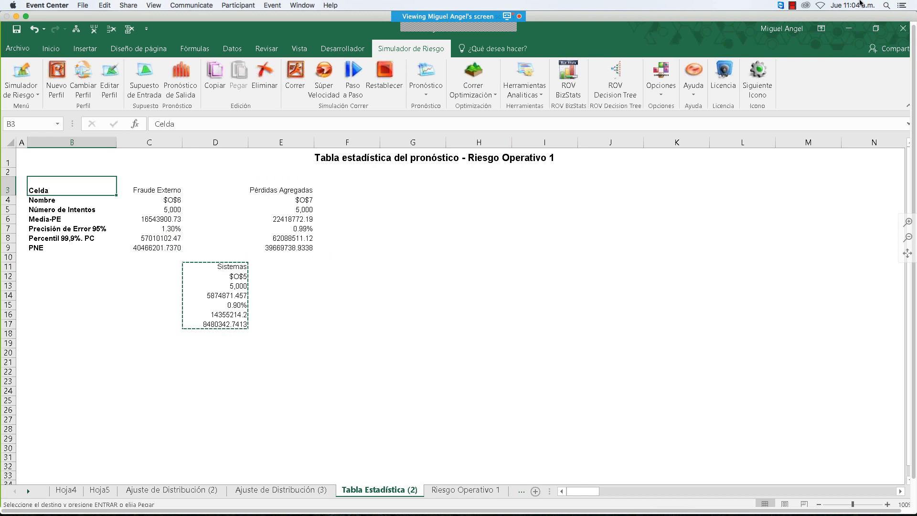
{"action": "key", "text": "Right"}
{"action": "key", "text": "Right"}
{"action": "key", "text": "Return"}
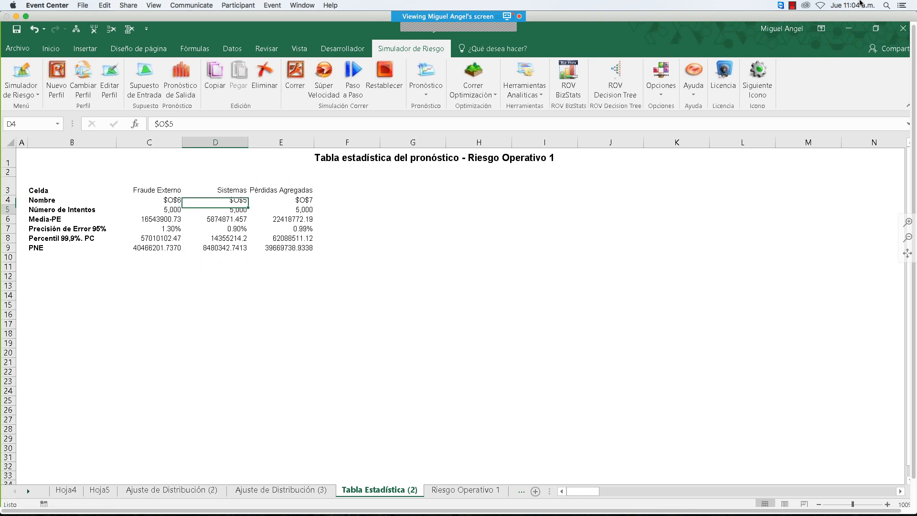
{"action": "key", "text": "ctrl+Down"}
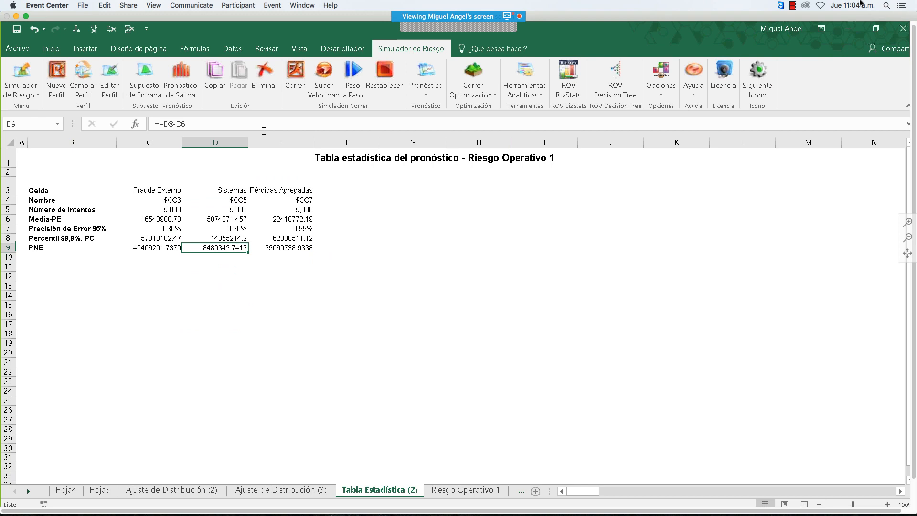
Step: Save the workbook with the reordered statistics table
{"action": "left_click", "coordinate": [291, 332]}
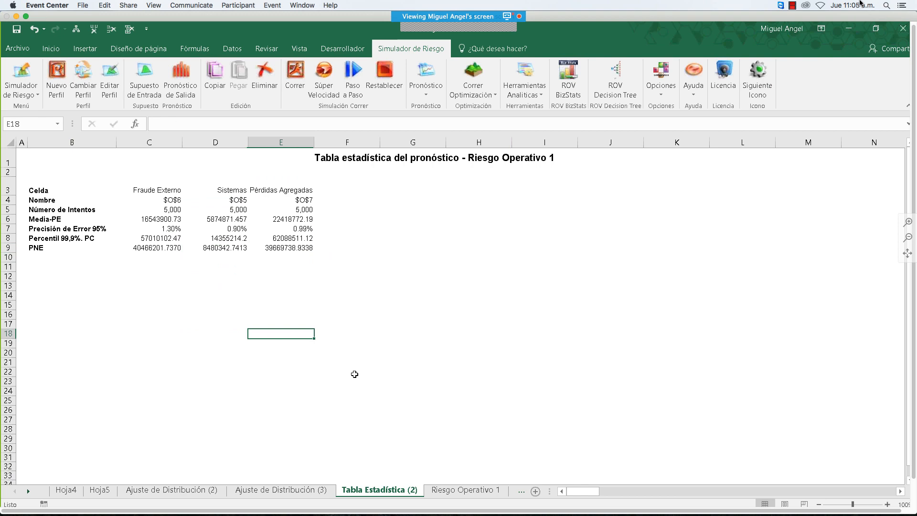
{"action": "left_click", "coordinate": [16, 29]}
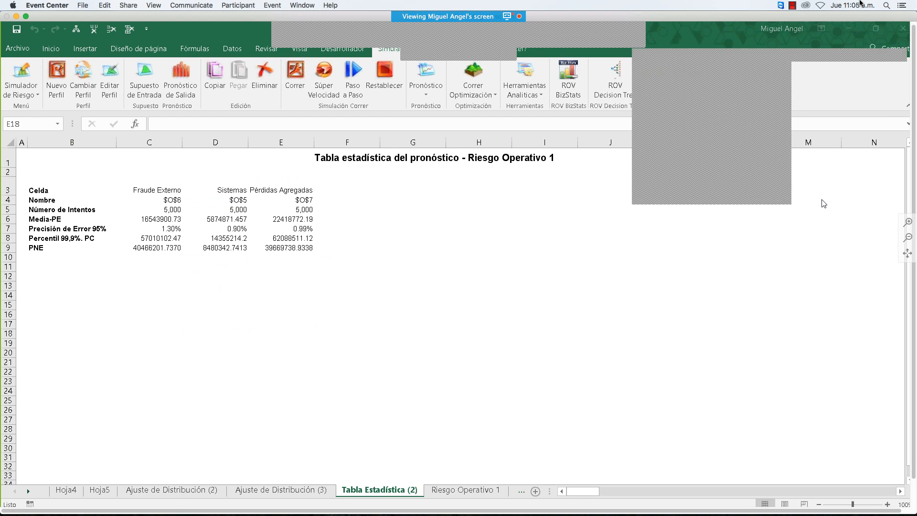
{"action": "left_click", "coordinate": [637, 36]}
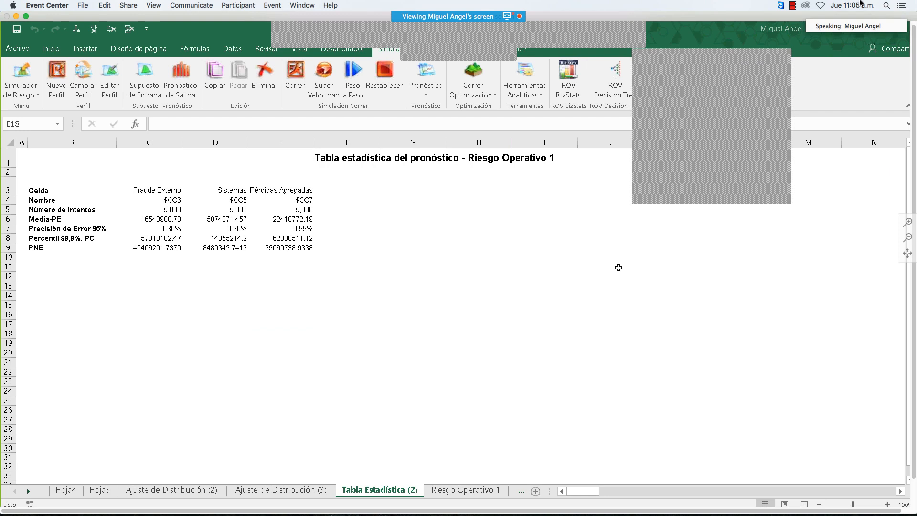
{"action": "left_click", "coordinate": [276, 297]}
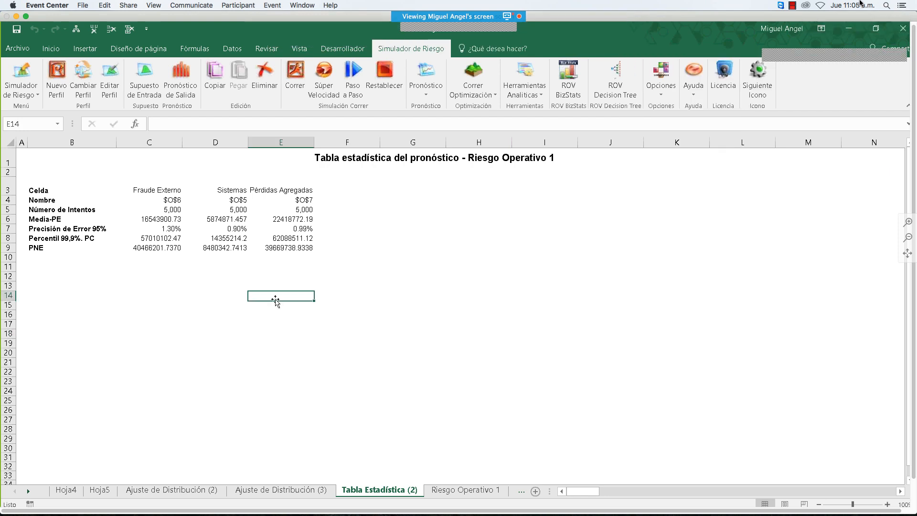
{"action": "left_click", "coordinate": [267, 278]}
{"action": "left_click_drag", "start_coordinate": [223, 280], "coordinate": [258, 279]}
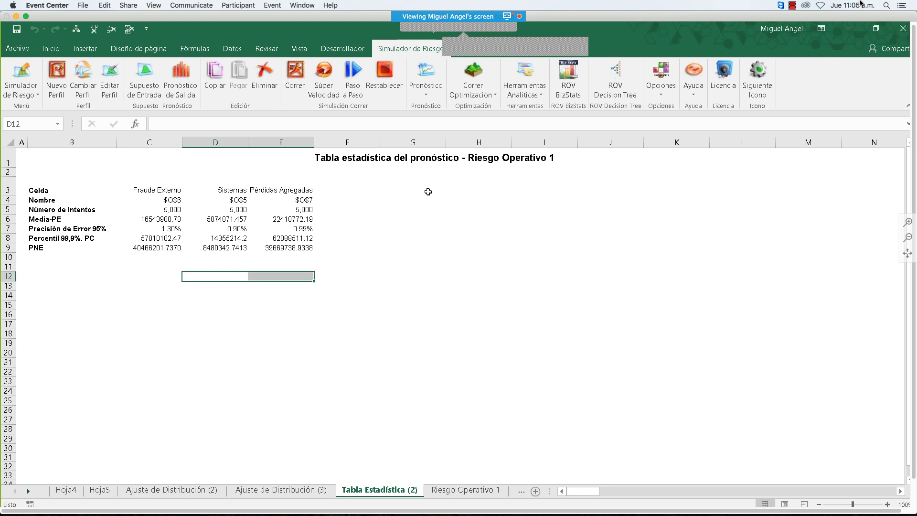
{"action": "left_click", "coordinate": [217, 301]}
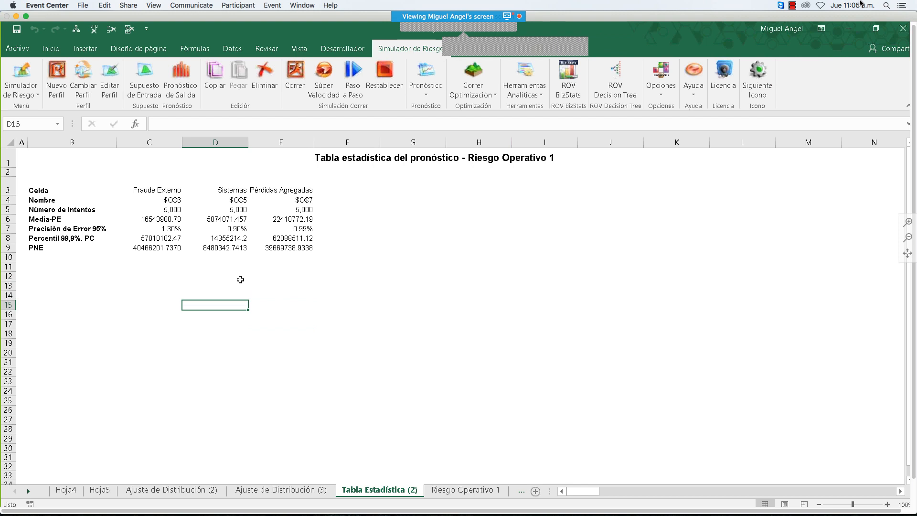
{"action": "left_click", "coordinate": [292, 307]}
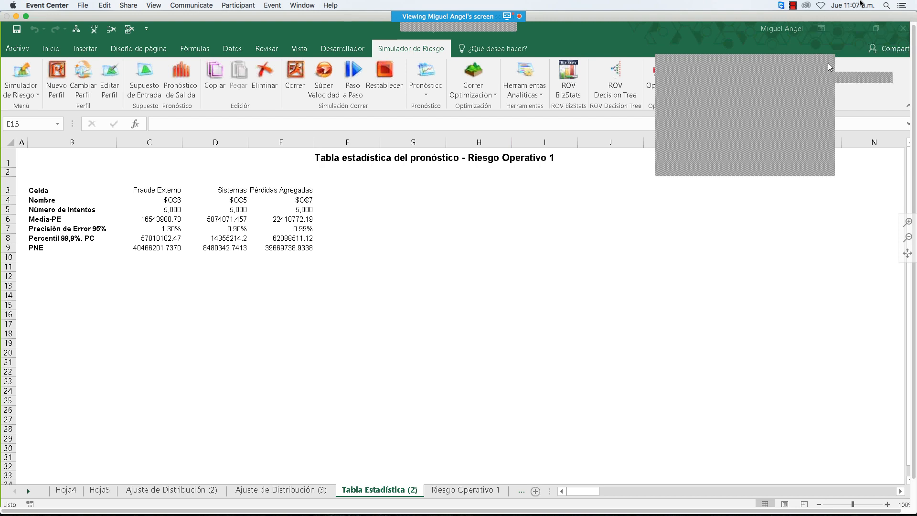
Step: Examine the correlation settings in the simulation assumption for the Sistemas simulated severity, N5 on the Riesgo Operativo 1 sheet, and close it without changes
{"action": "left_click", "coordinate": [483, 490]}
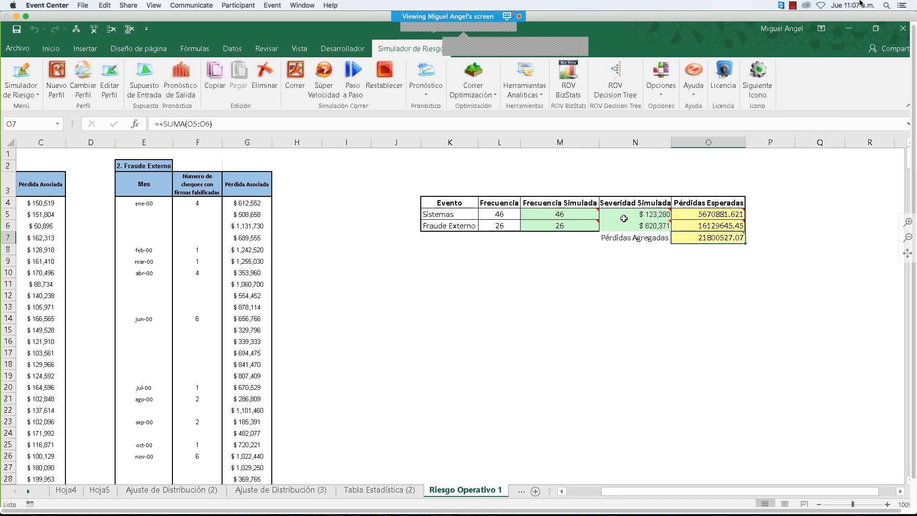
{"action": "mouse_move", "coordinate": [636, 216]}
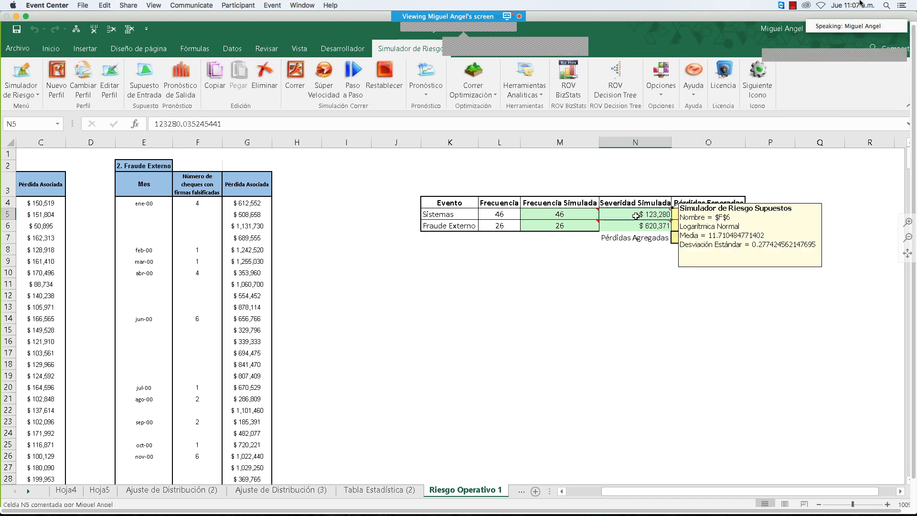
{"action": "left_click", "coordinate": [150, 90]}
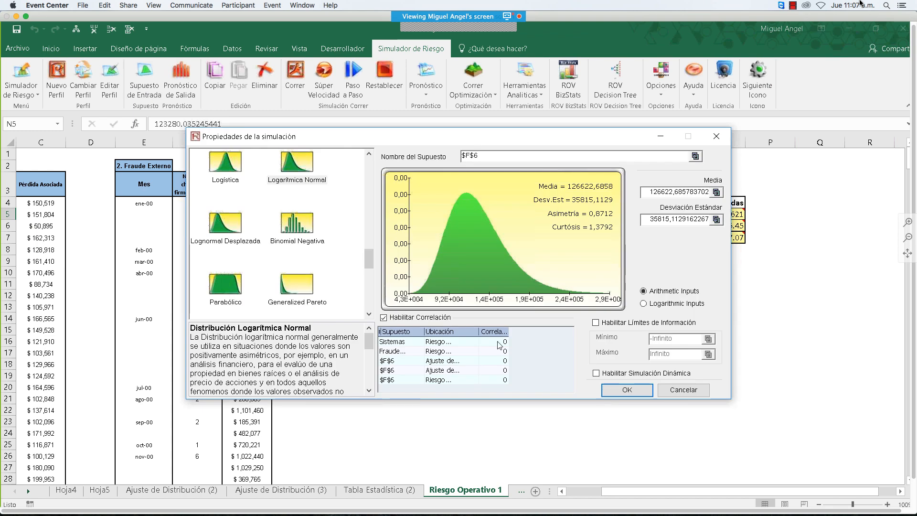
{"action": "left_click", "coordinate": [500, 342]}
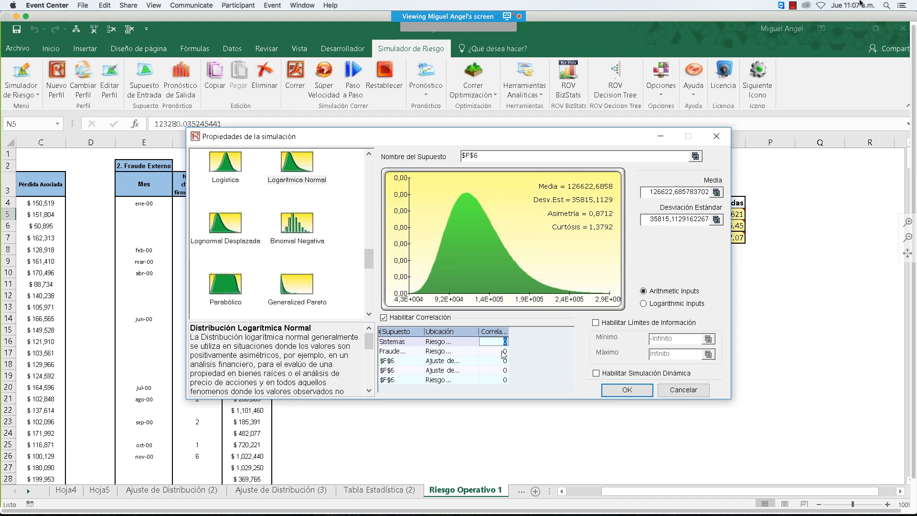
{"action": "left_click", "coordinate": [504, 352]}
{"action": "left_click", "coordinate": [391, 361]}
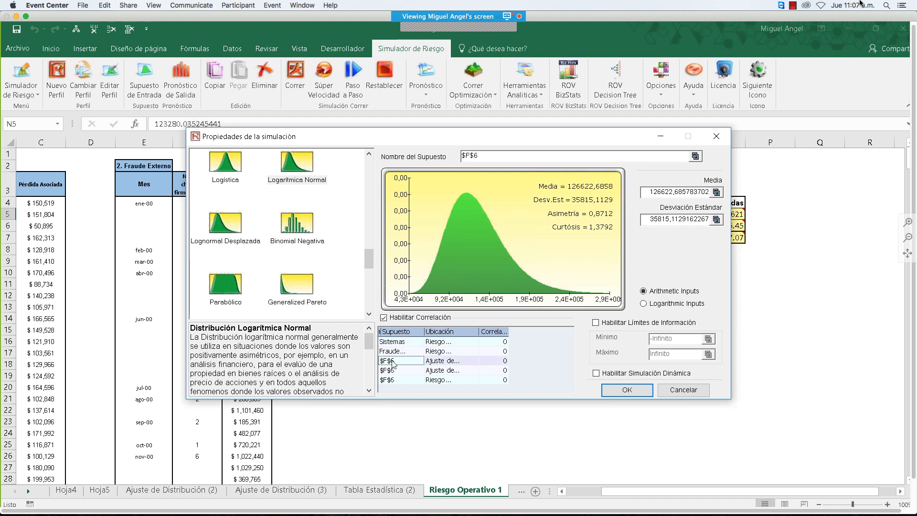
{"action": "left_click", "coordinate": [441, 381]}
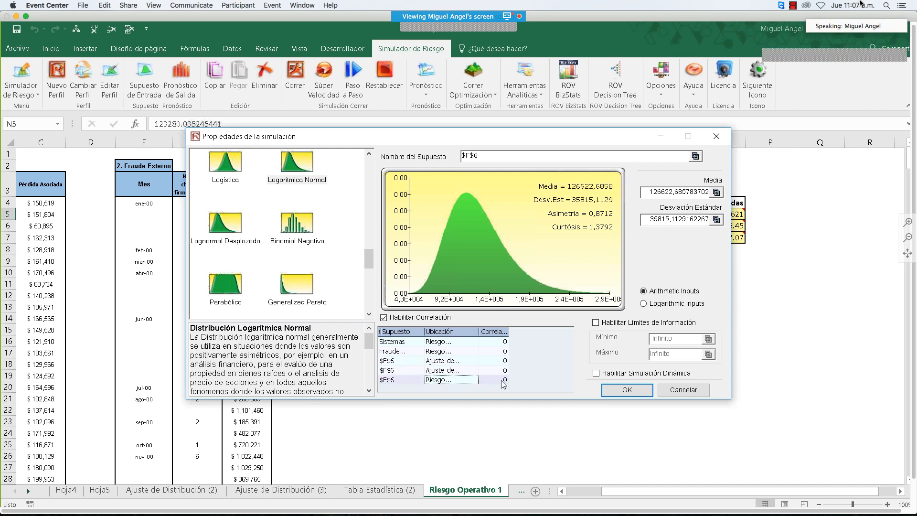
{"action": "left_click", "coordinate": [500, 380]}
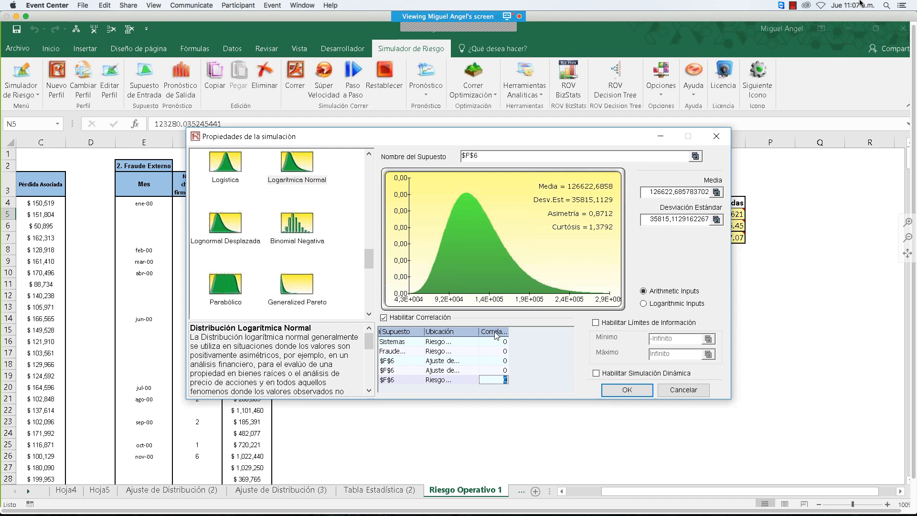
{"action": "left_click", "coordinate": [673, 395]}
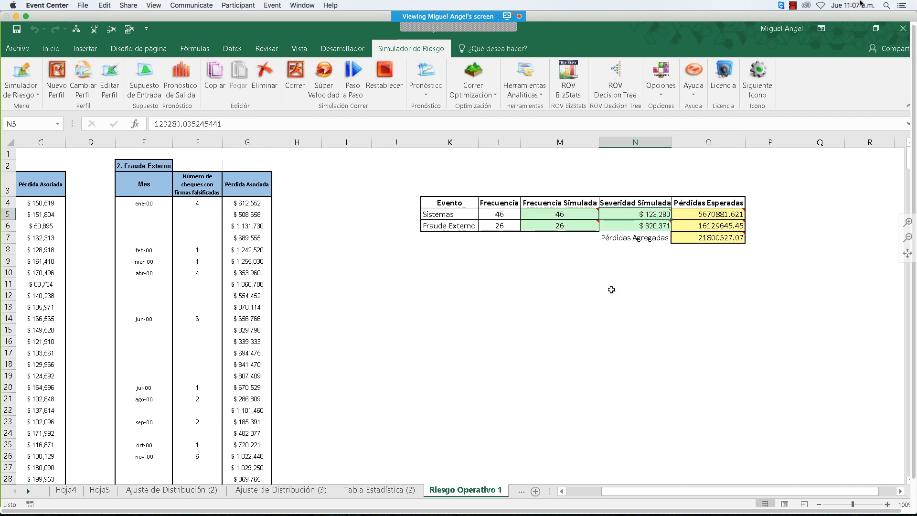
Step: Save the workbook
{"action": "key", "text": "ctrl+s"}
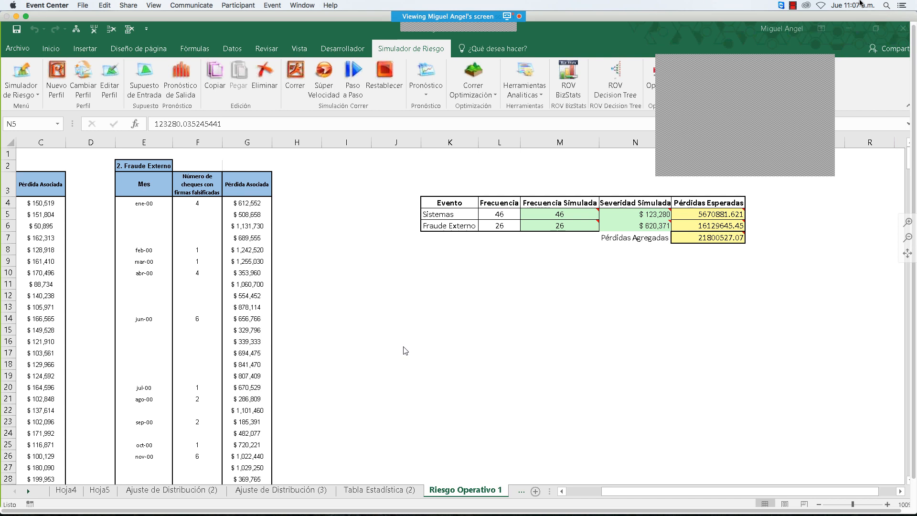
Step: Examine the Pérdidas Esperadas forecasts in O5:O7, checking how Pérdidas Agregadas combines Sistemas and Fraude Externo
{"action": "left_click", "coordinate": [717, 239]}
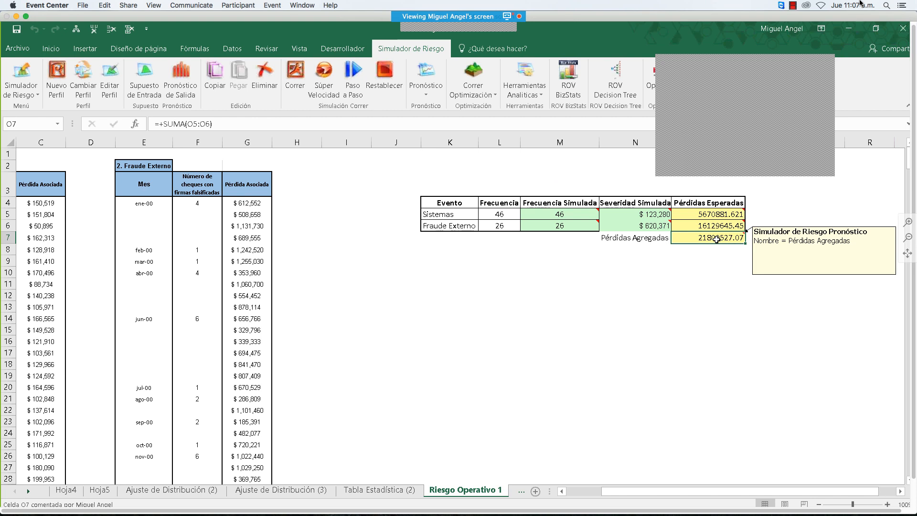
{"action": "left_click", "coordinate": [756, 211]}
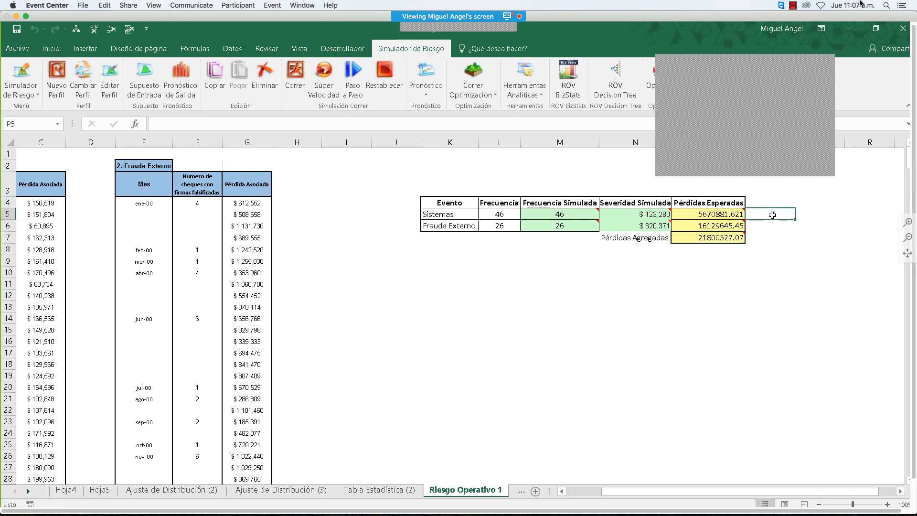
{"action": "left_click", "coordinate": [767, 226]}
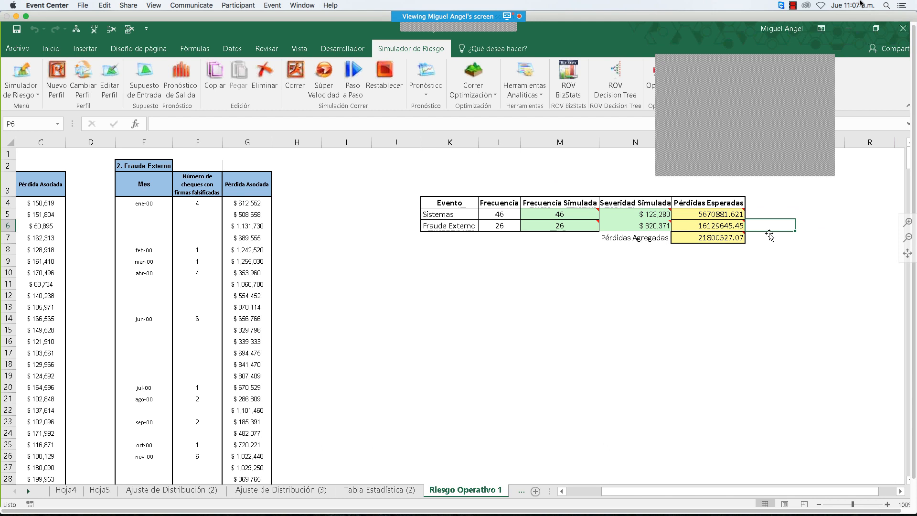
{"action": "left_click", "coordinate": [723, 235]}
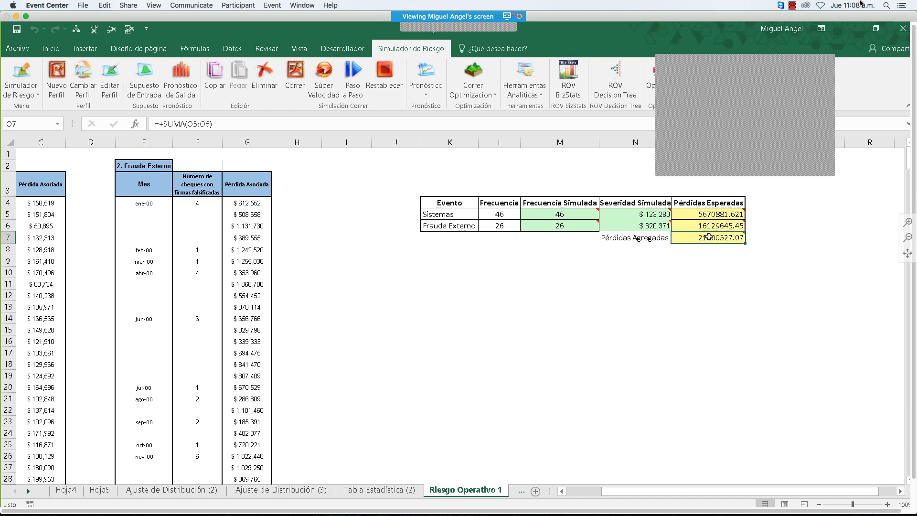
{"action": "mouse_move", "coordinate": [707, 237]}
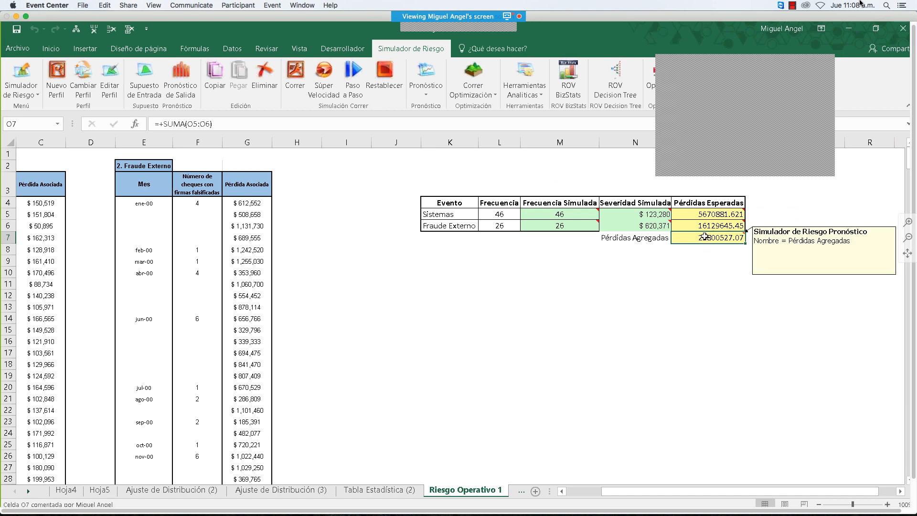
{"action": "mouse_move", "coordinate": [706, 214]}
{"action": "left_mouse_down"}
{"action": "mouse_move", "coordinate": [703, 222]}
{"action": "mouse_move", "coordinate": [715, 222]}
{"action": "mouse_move", "coordinate": [694, 226]}
{"action": "left_mouse_up"}
{"action": "left_click", "coordinate": [695, 219]}
{"action": "mouse_move", "coordinate": [697, 213]}
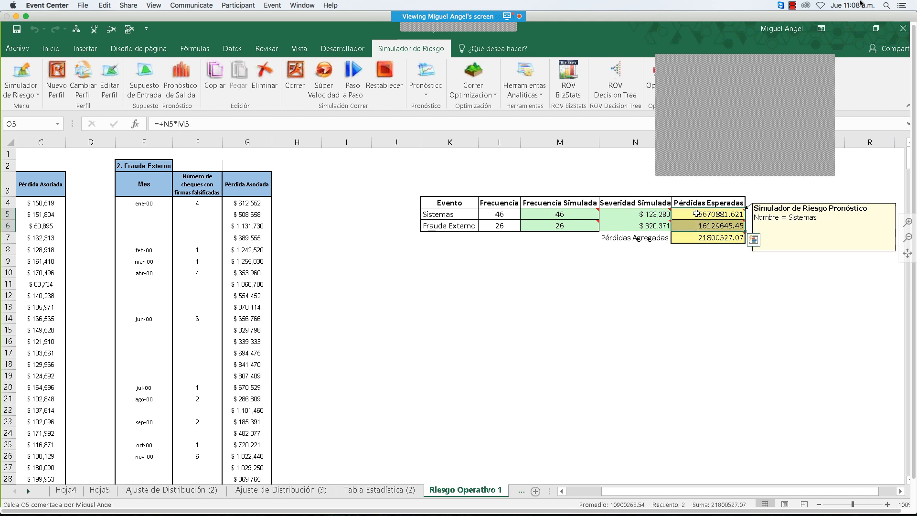
{"action": "left_click", "coordinate": [691, 238]}
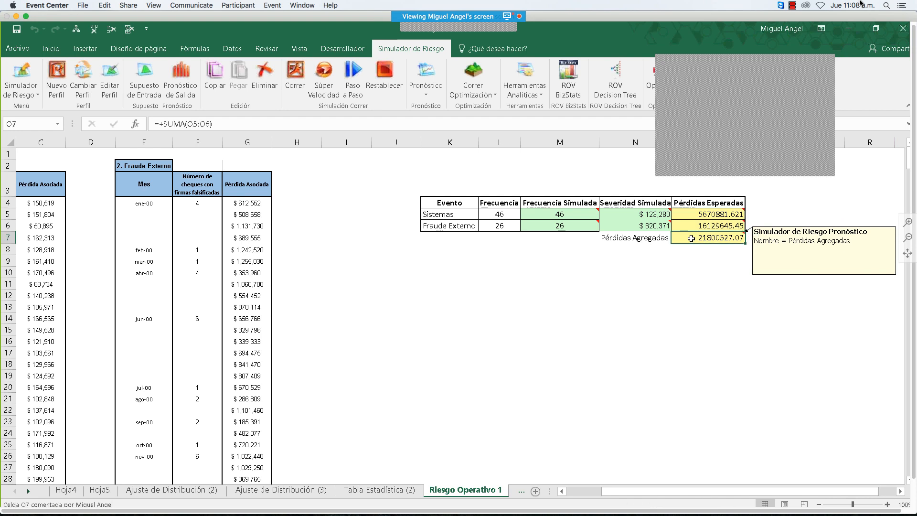